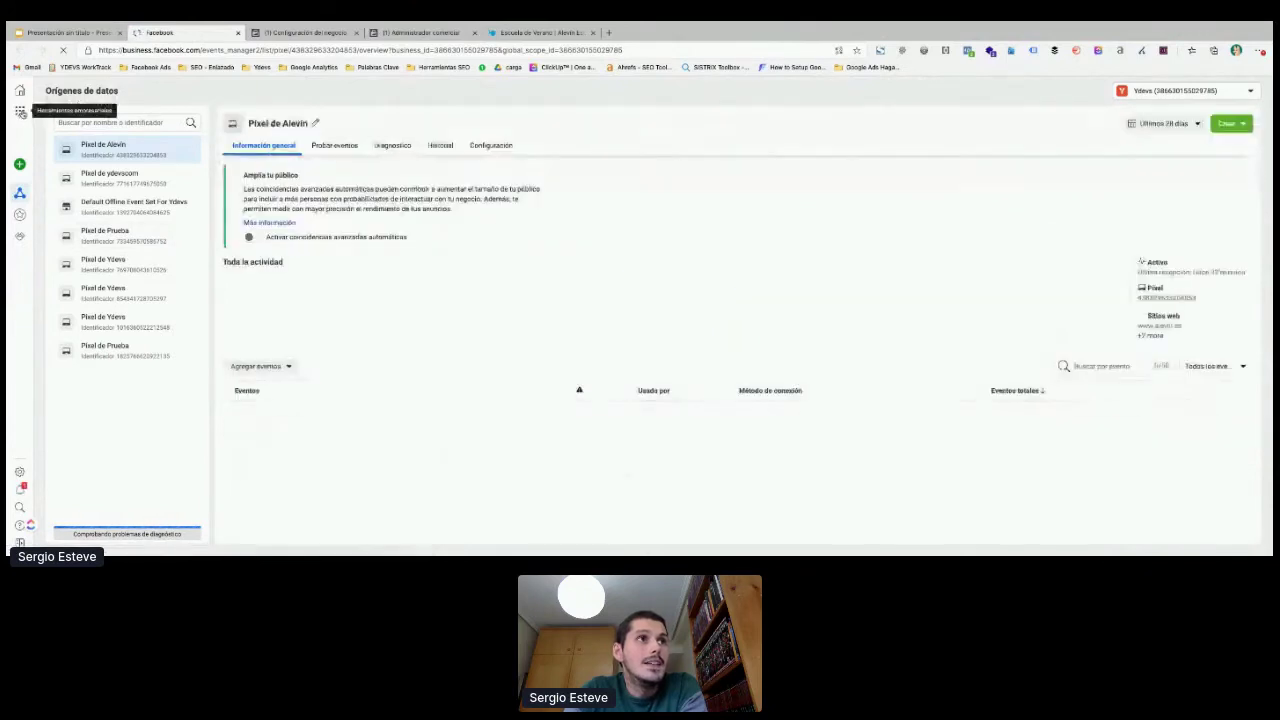
click(20, 111)
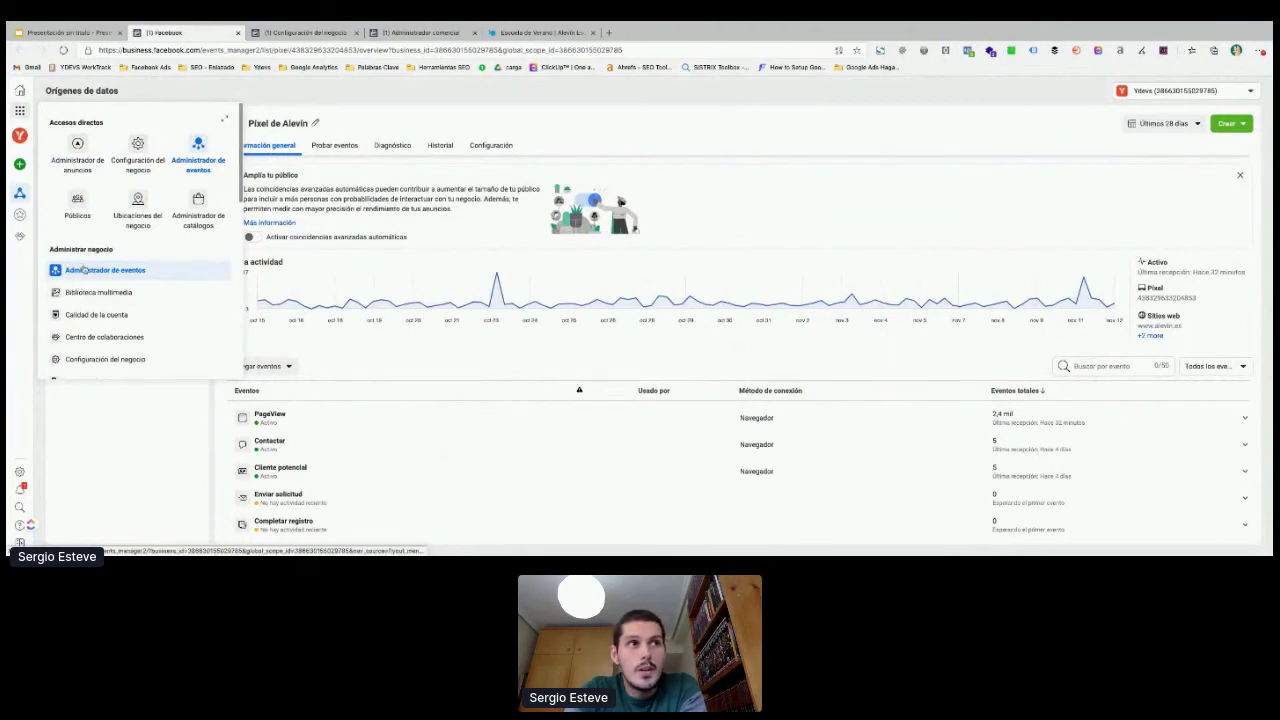
click(195, 398)
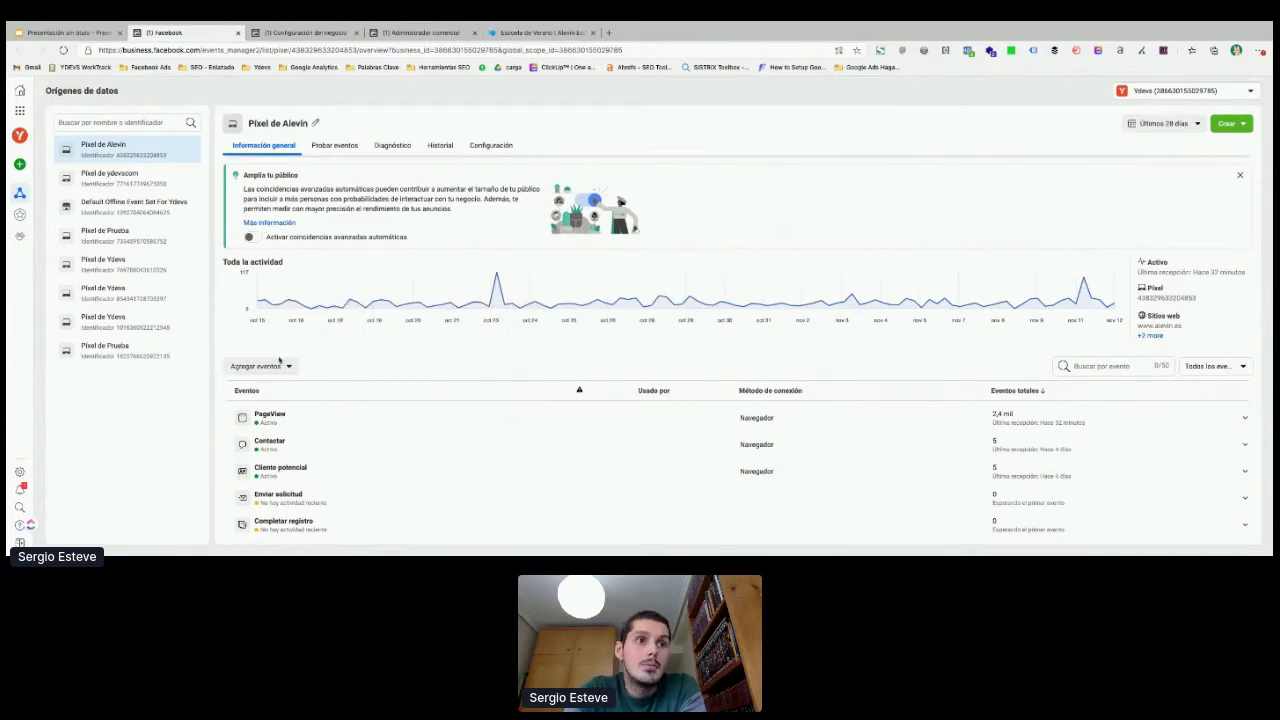
Step: Start a custom conversion named FORMULARIO ENVIADO for Píxel de Alevín, keeping Todo el tráfico de la URL as the conversion event
click(1238, 125)
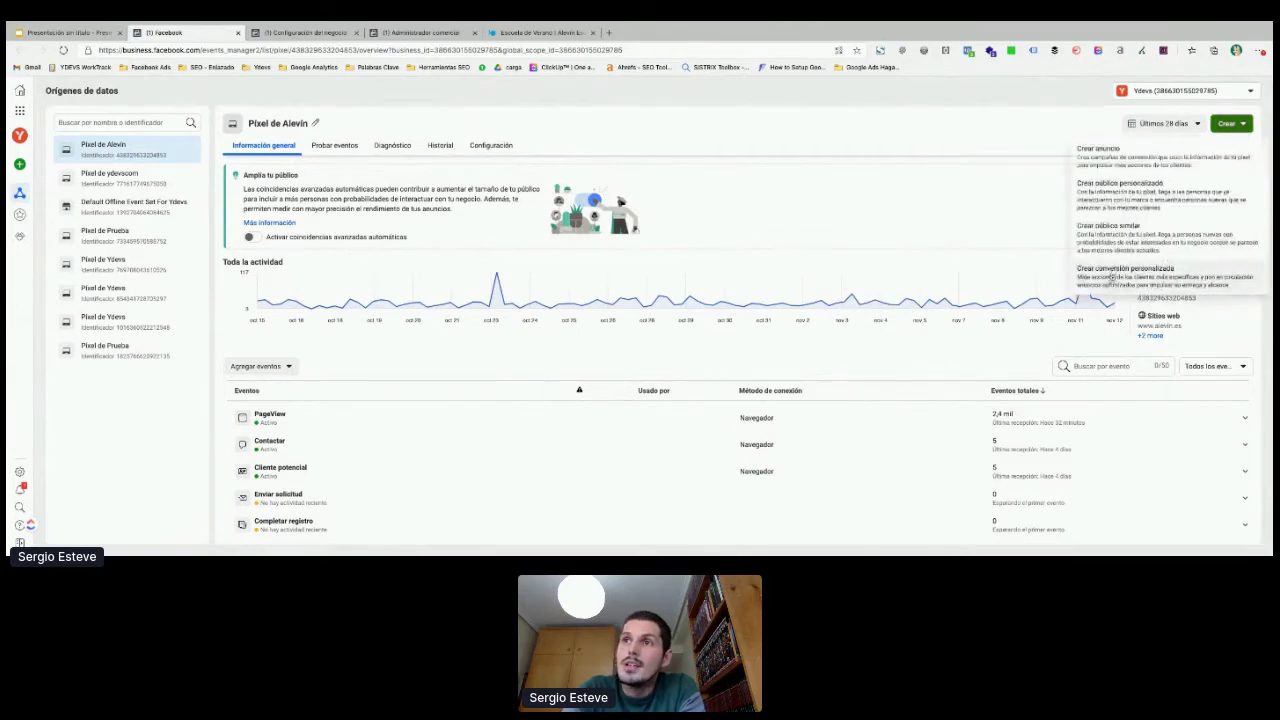
click(1110, 278)
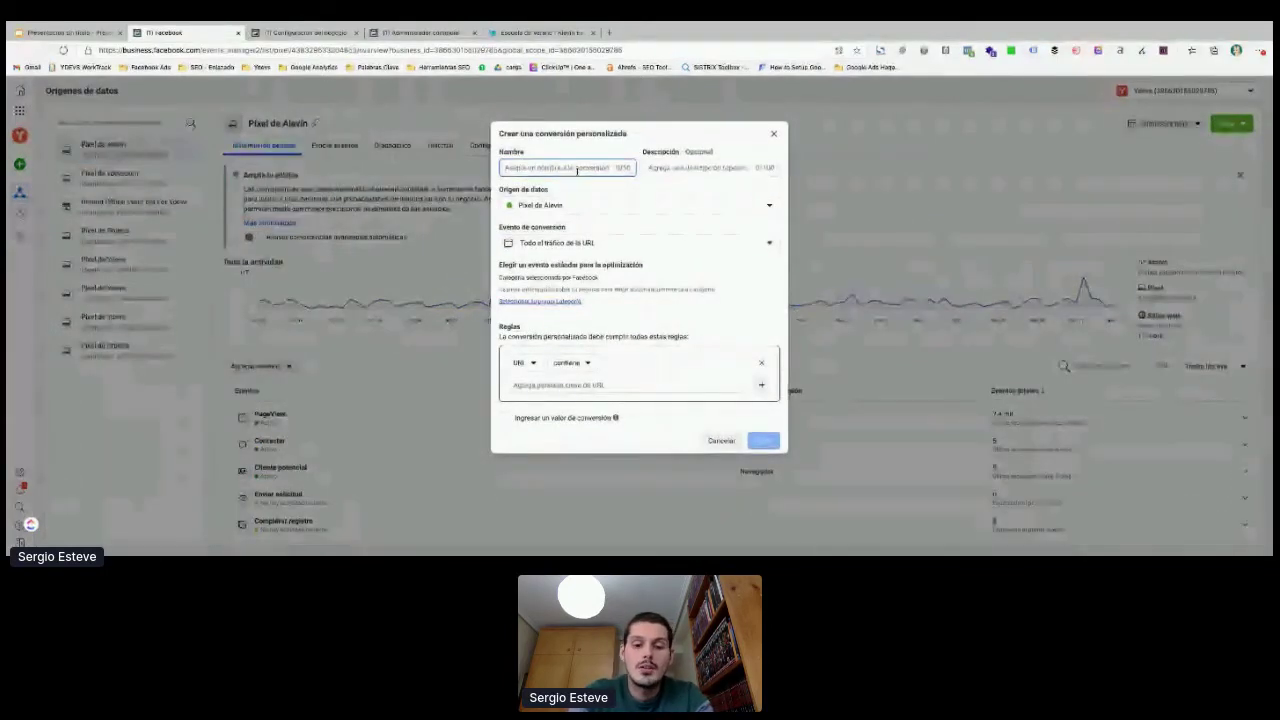
text(SOBMU)
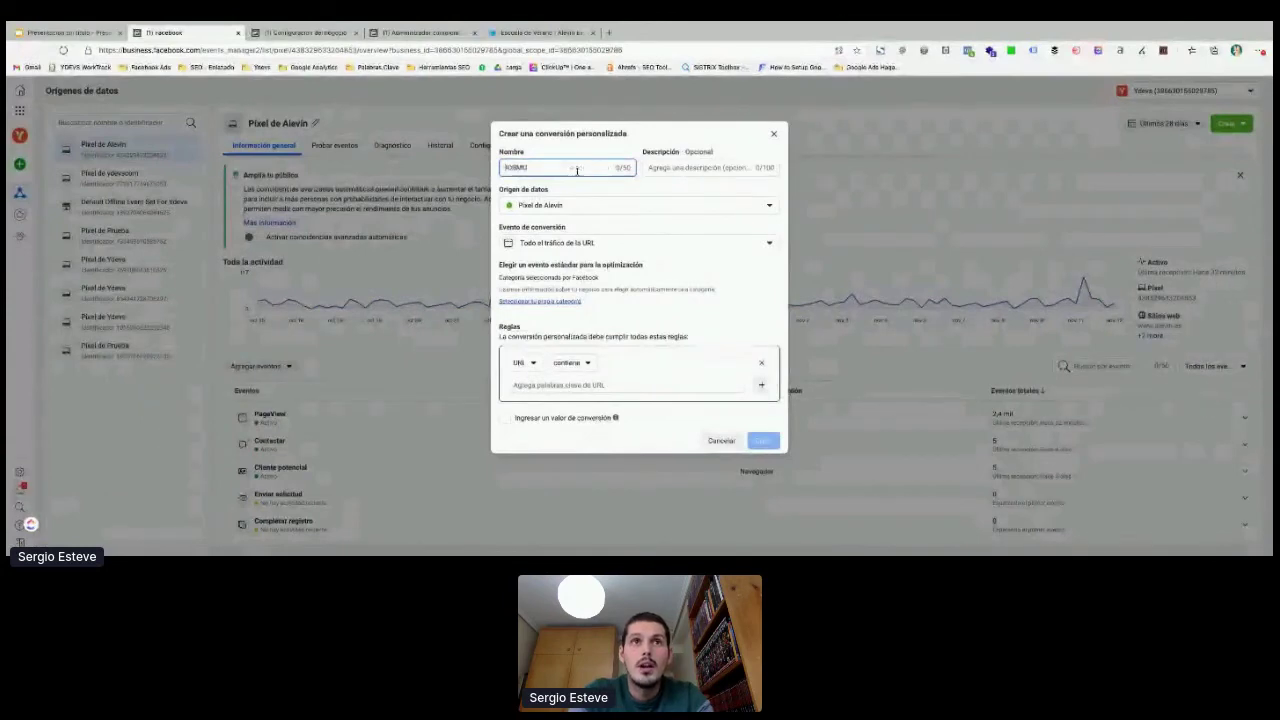
text(LARIO ENVIADO)
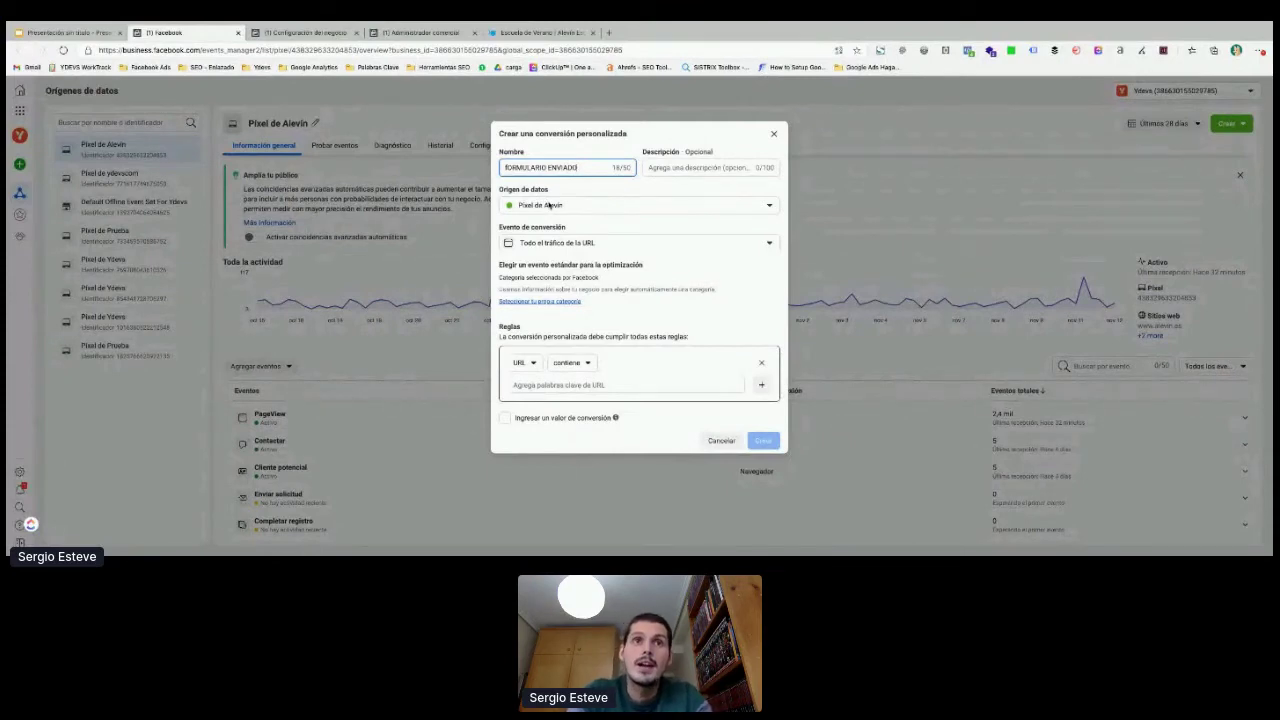
click(545, 243)
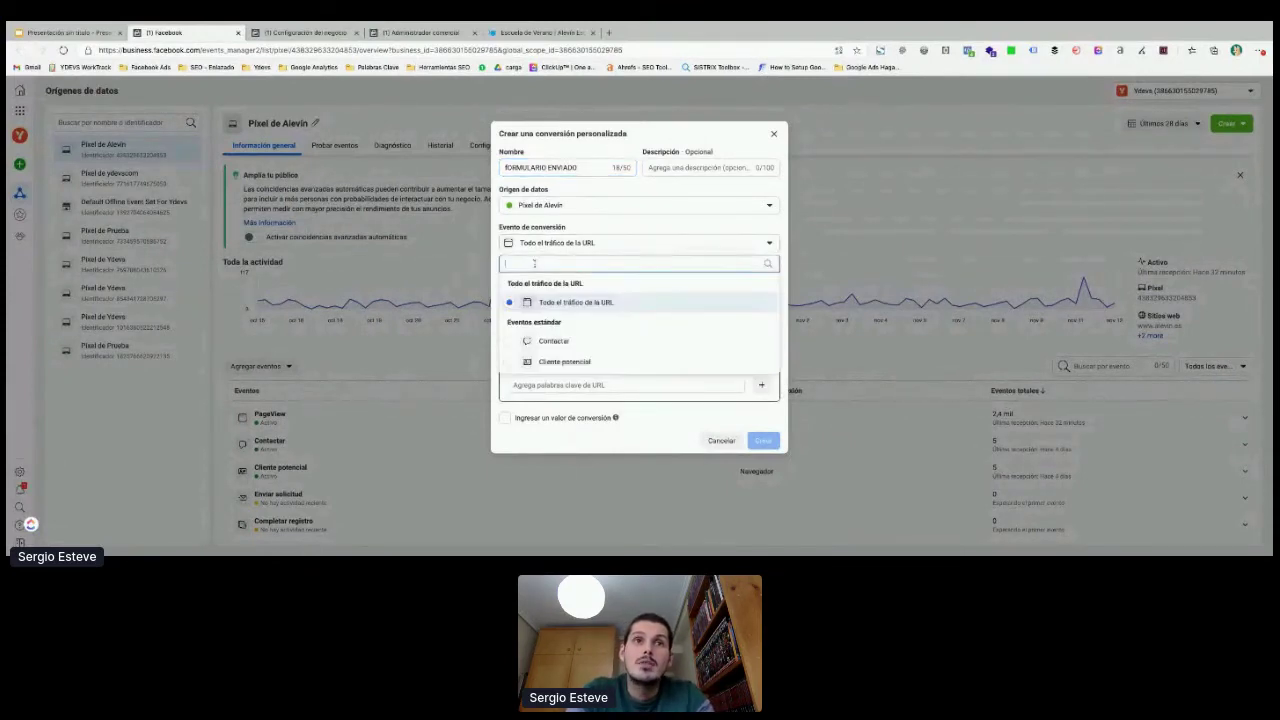
click(645, 231)
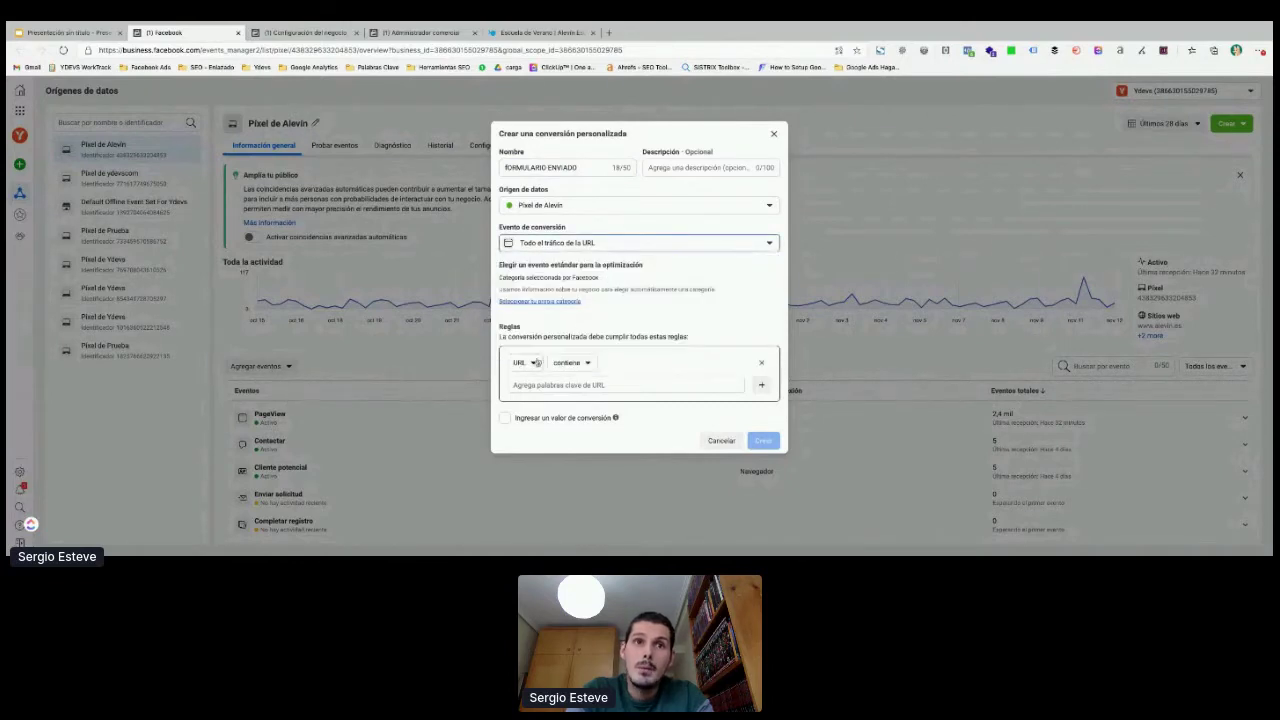
Step: Add /gracias as the keyword the conversion's URL must contain, and close the form without creating the conversion
click(552, 384)
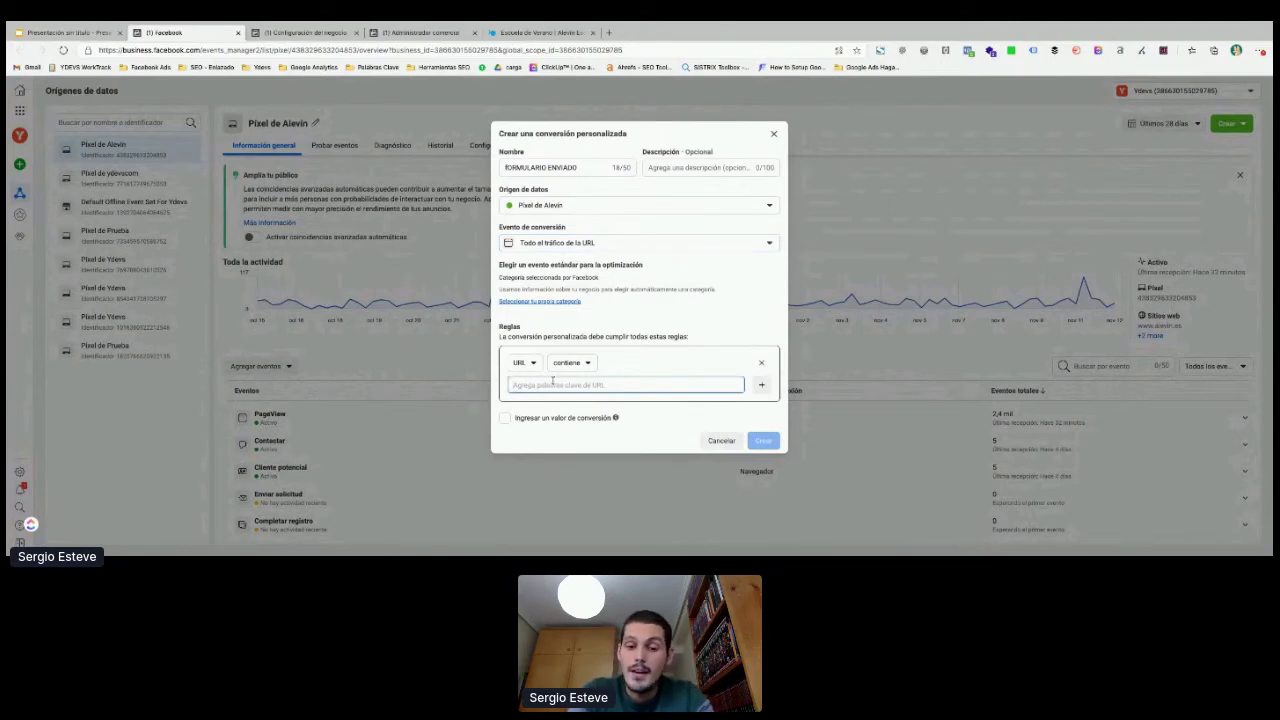
text(/)
text(cl)
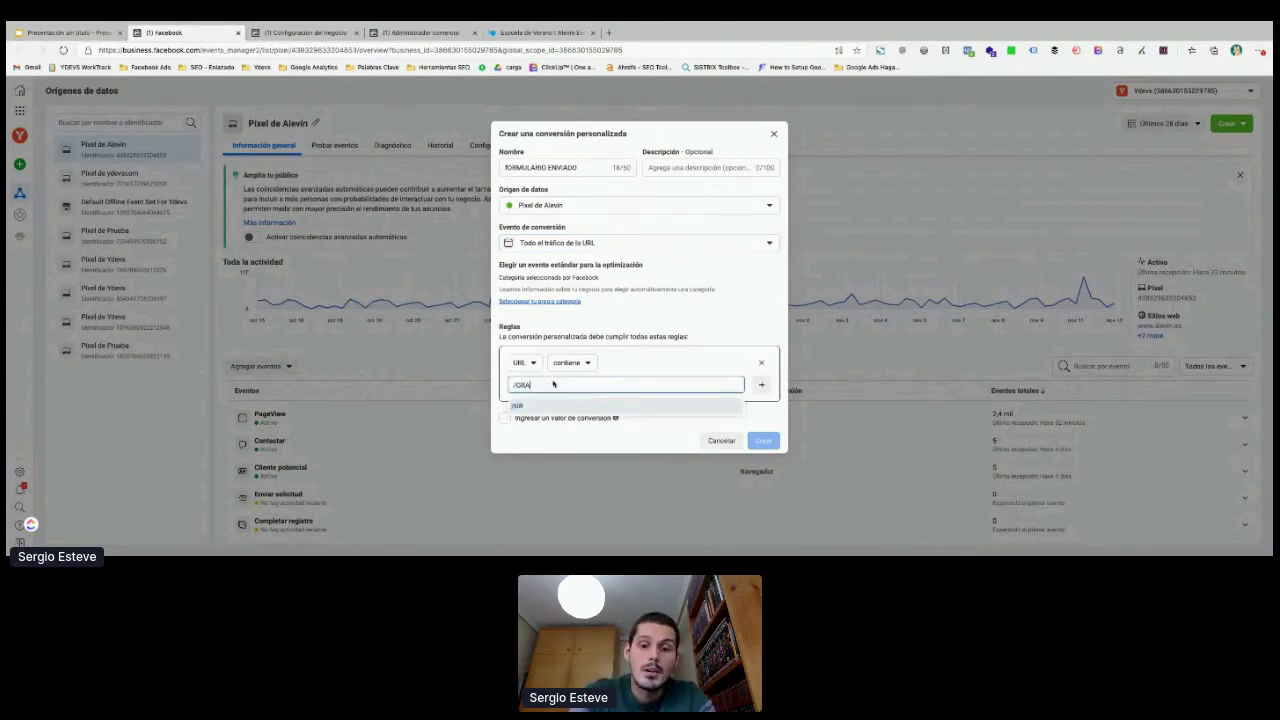
text(acias)
key(Return)
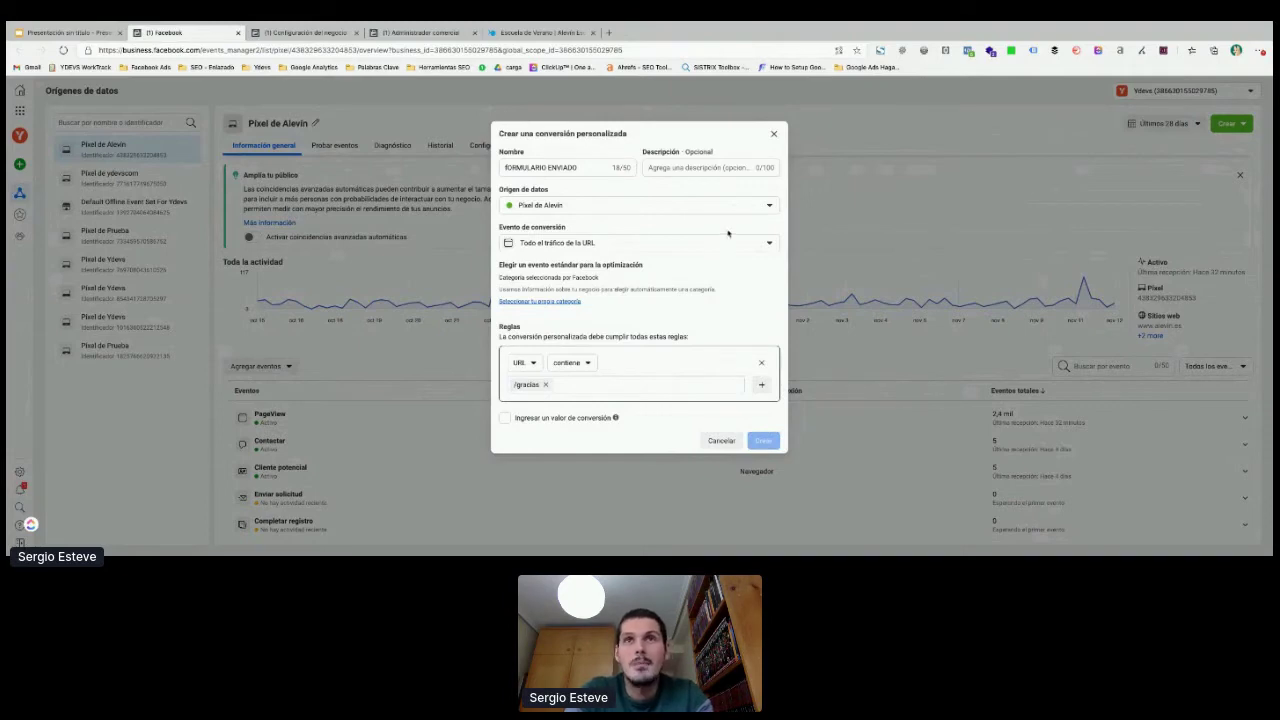
click(773, 134)
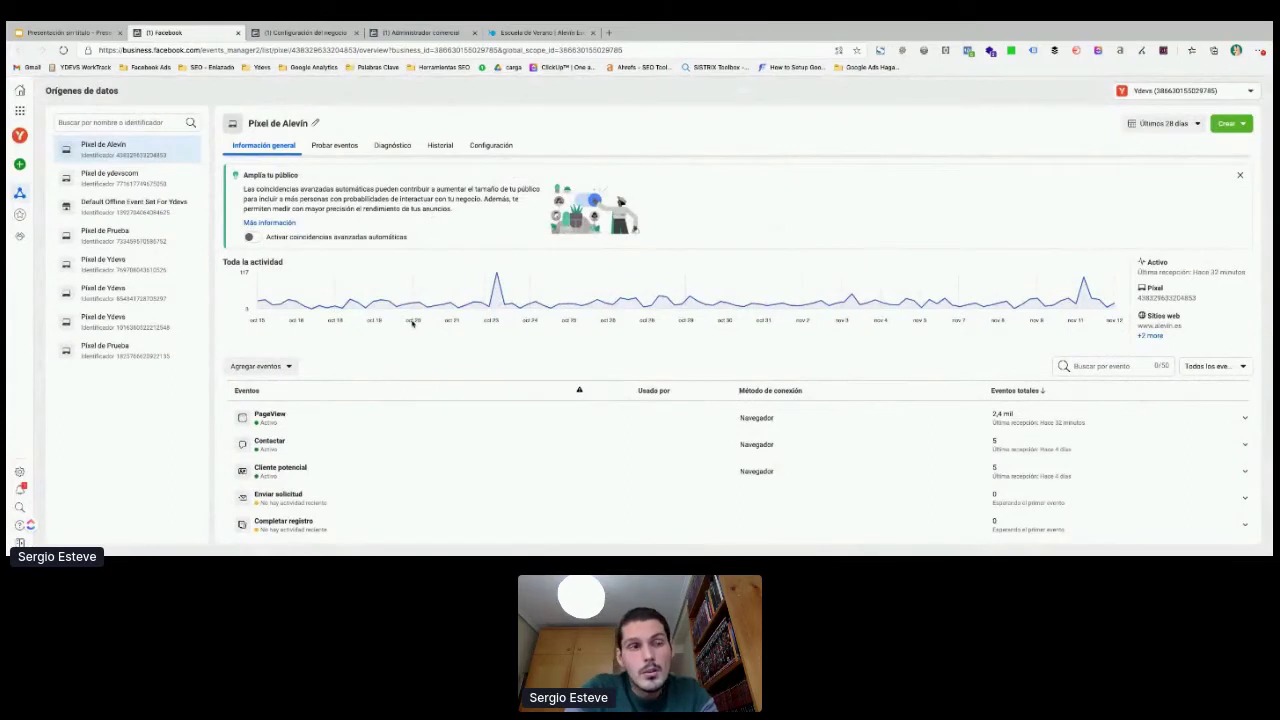
Step: Choose to add events from the Alevín pixel and launch the event setup tool
click(289, 367)
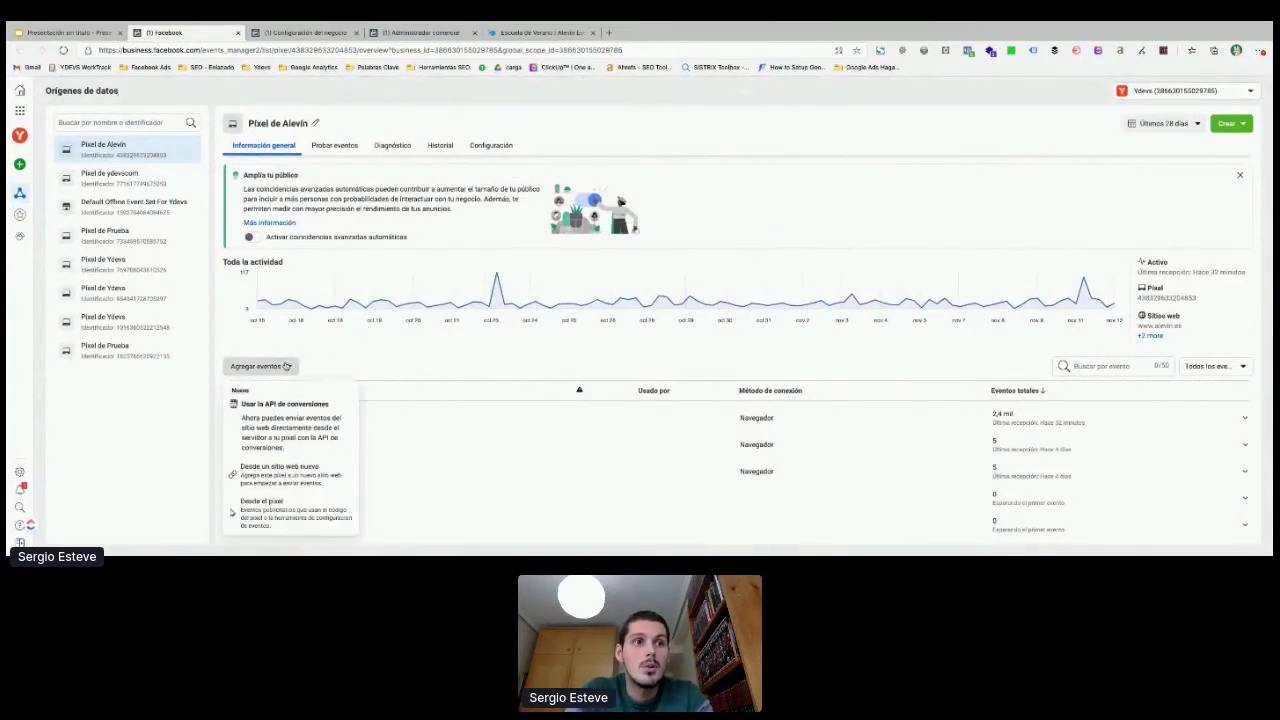
click(278, 518)
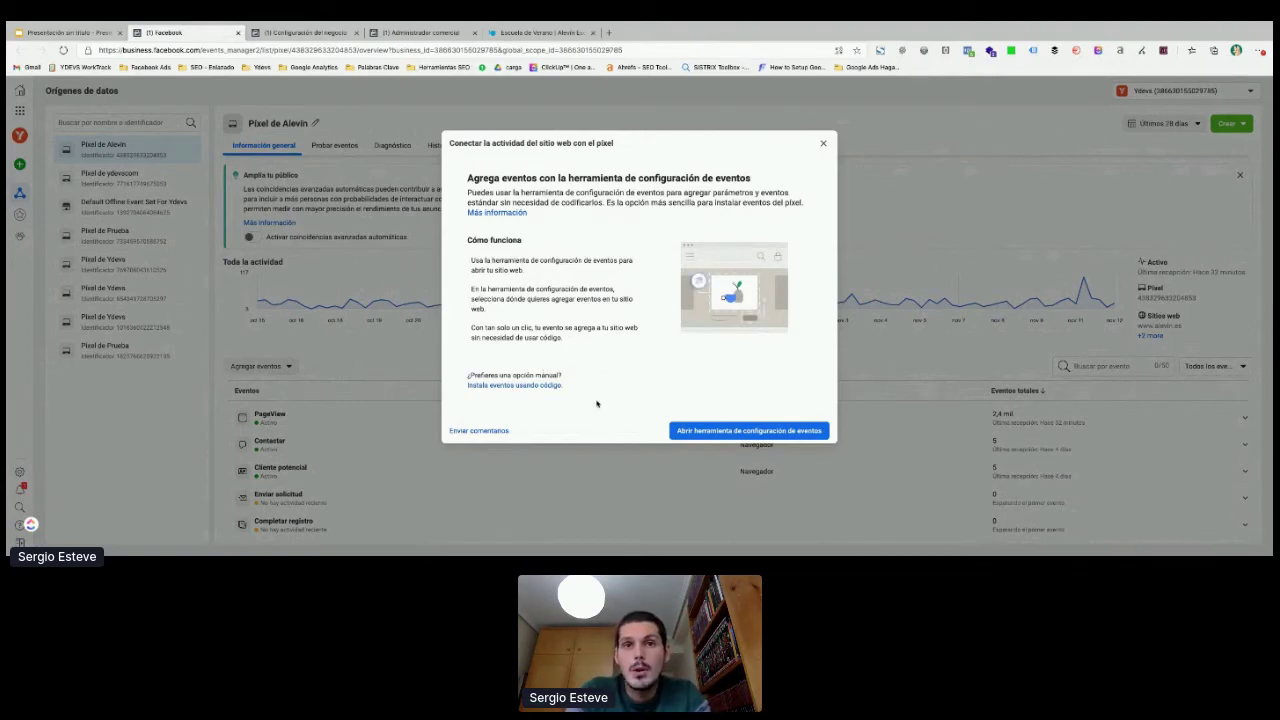
click(679, 430)
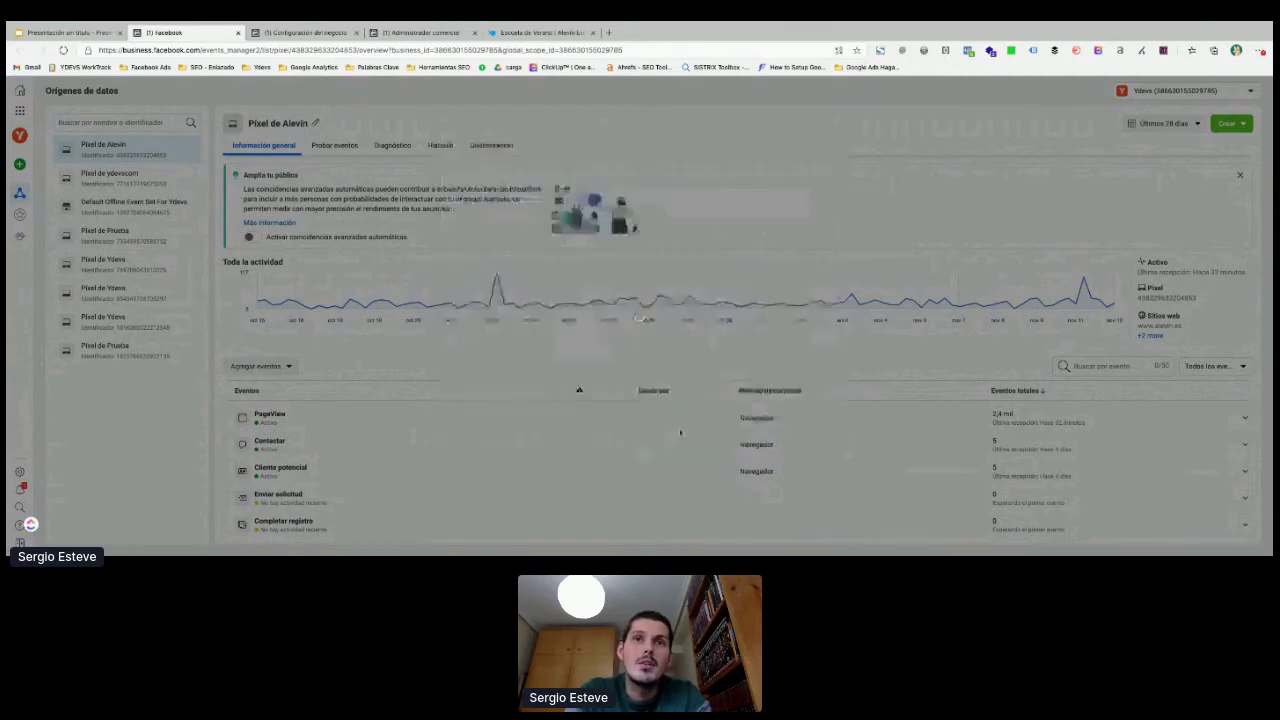
click(551, 272)
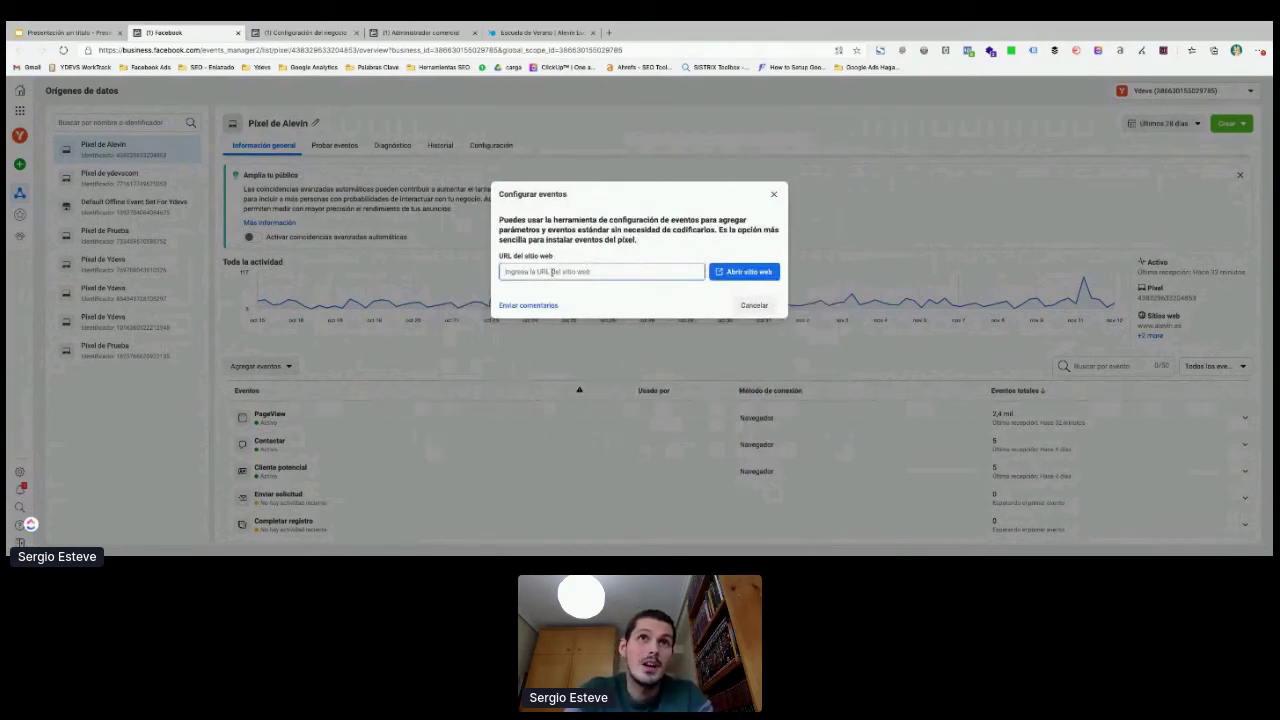
click(533, 33)
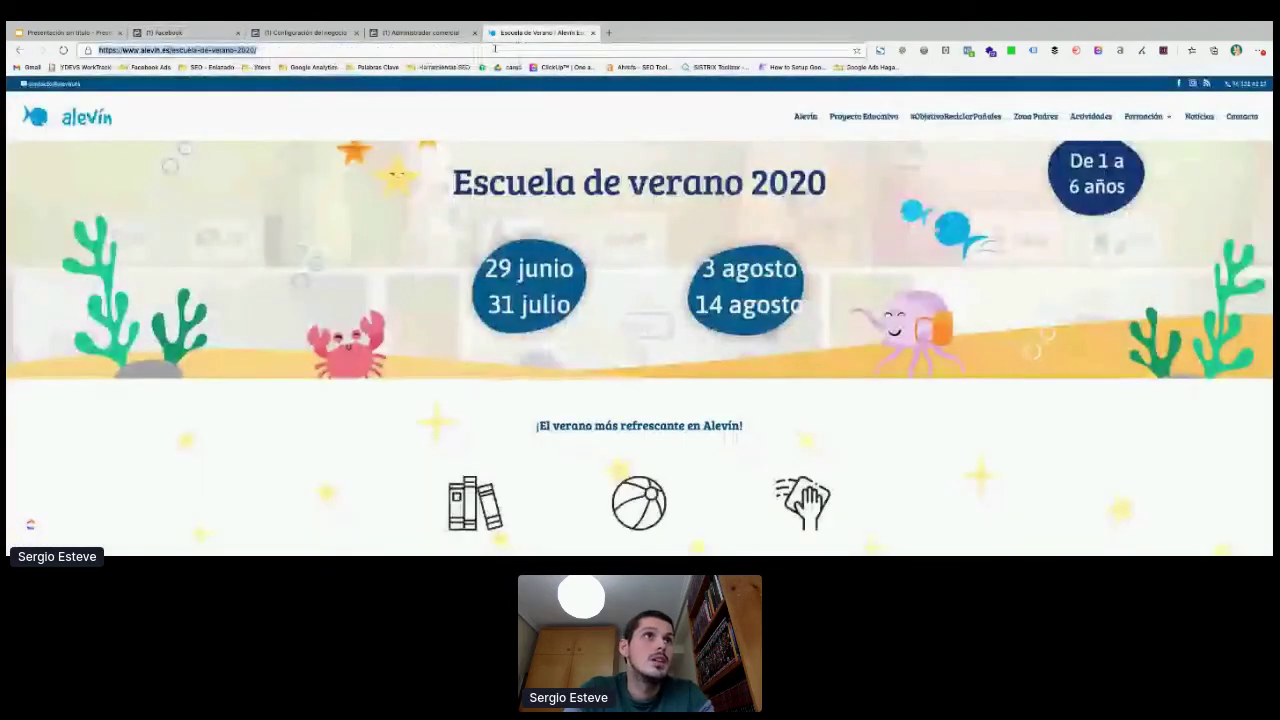
click(200, 49)
key(ctrl+c)
click(190, 33)
key(ctrl+v)
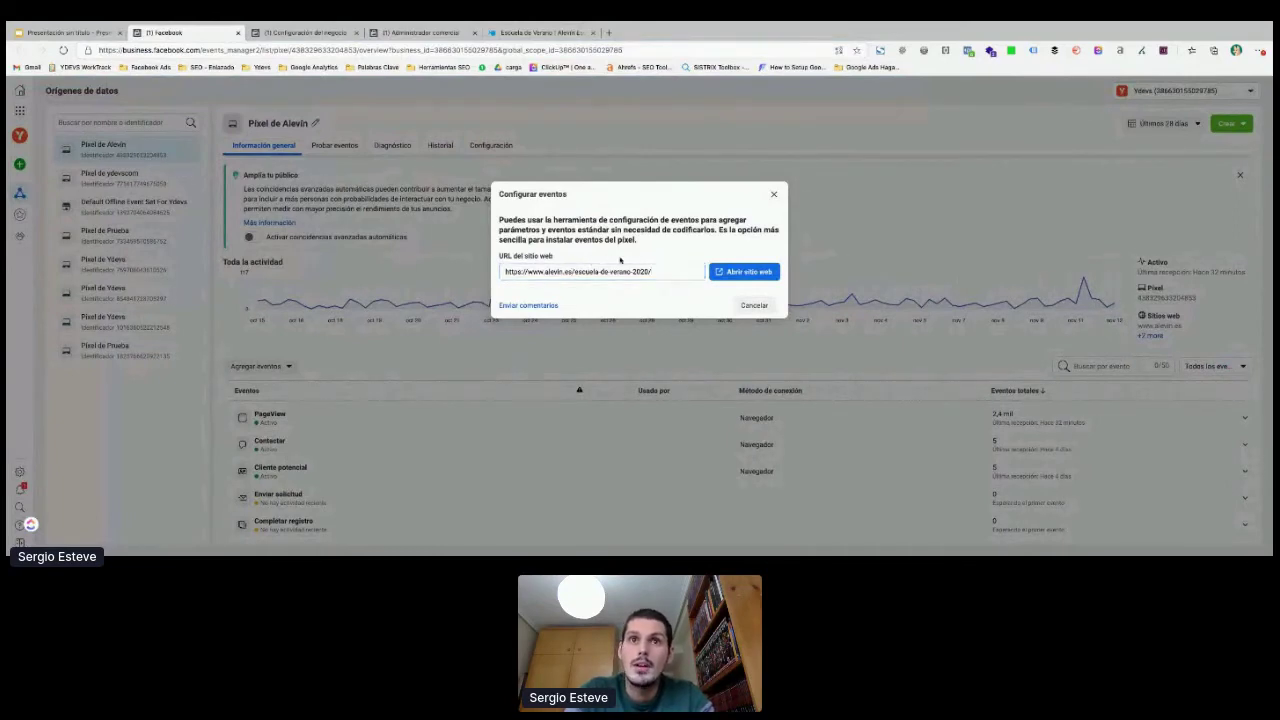
click(735, 272)
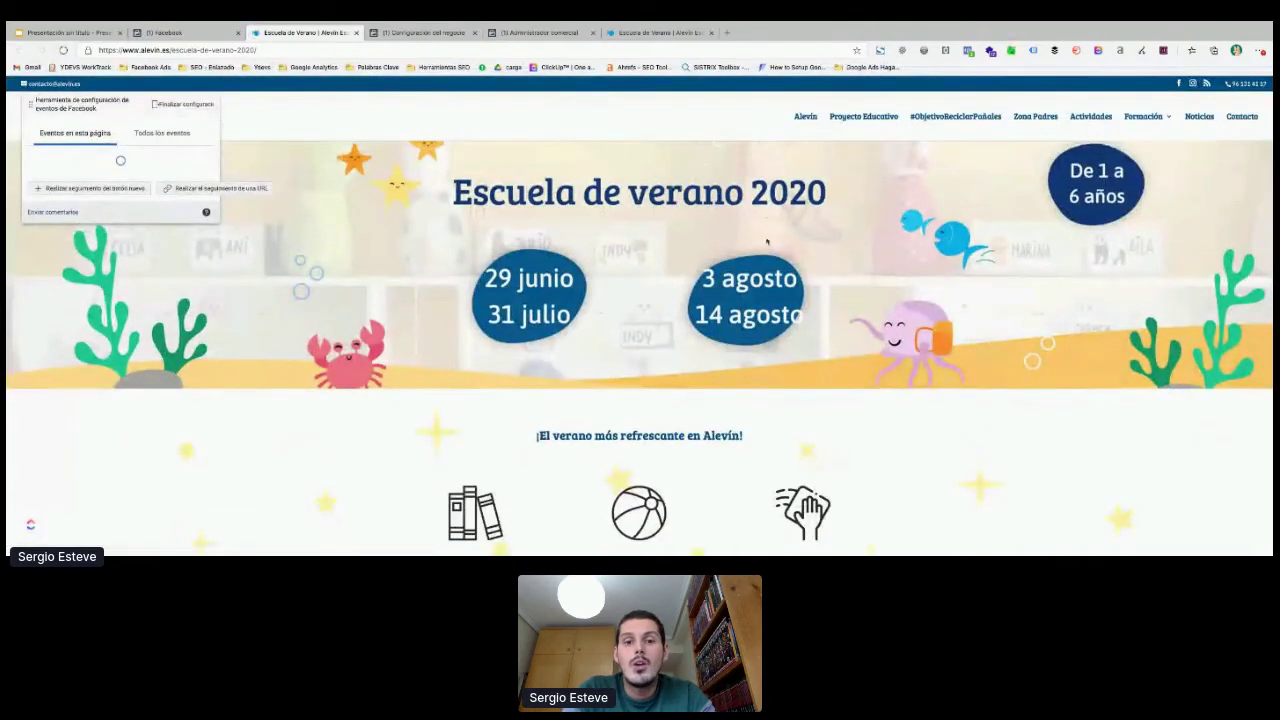
Step: Examine the summer school page and its tracked and suggested events from the header down to the contact form
drag(100, 102, 176, 143)
scroll(456, 315, down, 1)
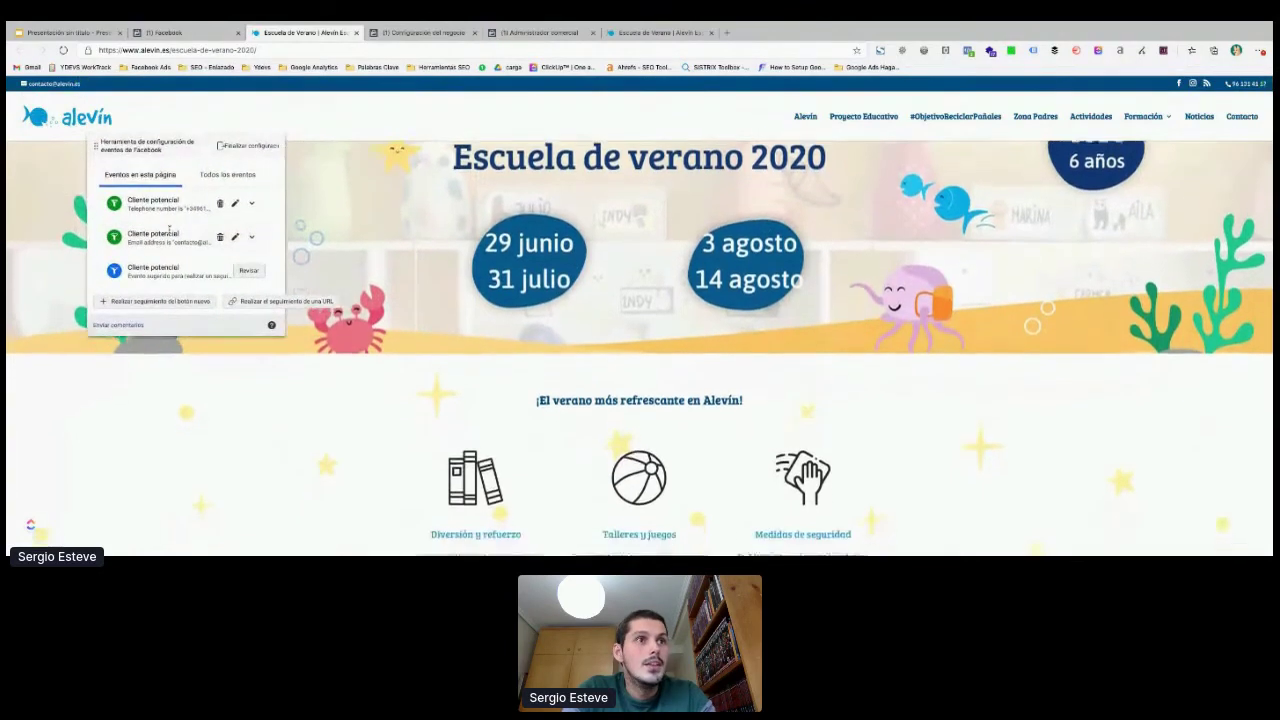
scroll(456, 315, down, 3)
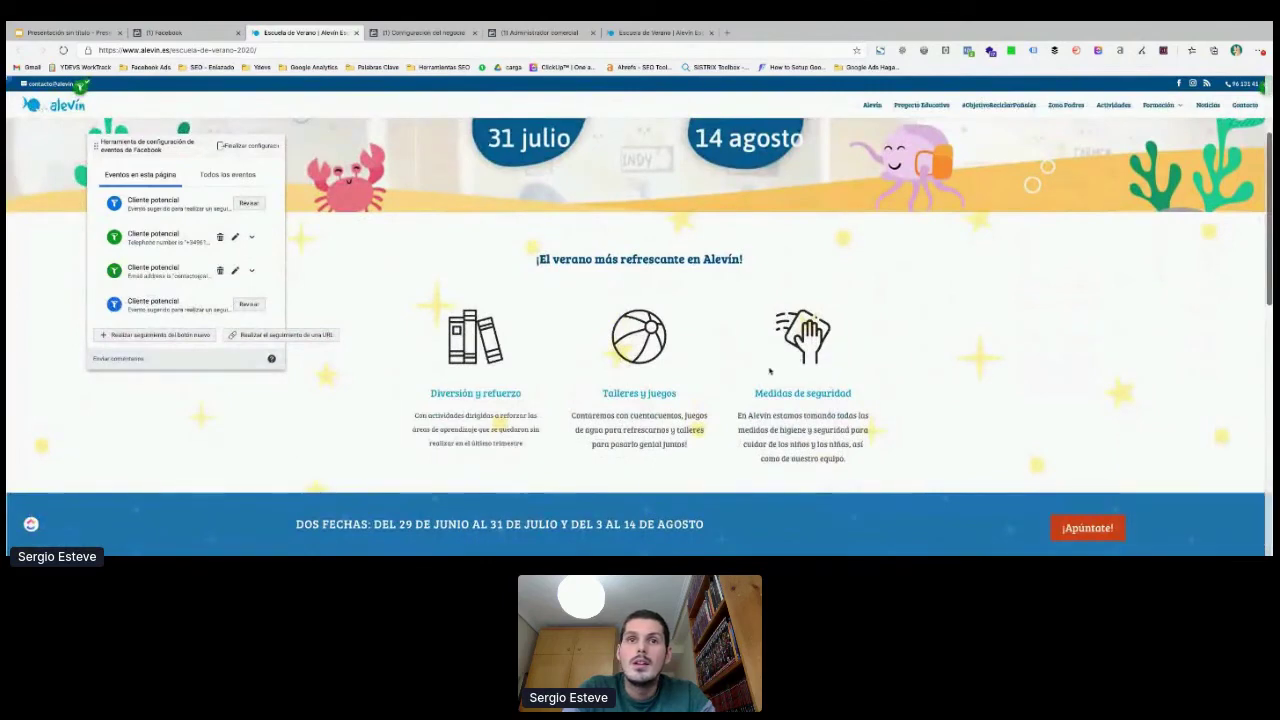
scroll(780, 360, down, 8)
scroll(769, 370, down, 4)
scroll(769, 370, up, 2)
scroll(480, 216, down, 2)
scroll(555, 186, up, 1)
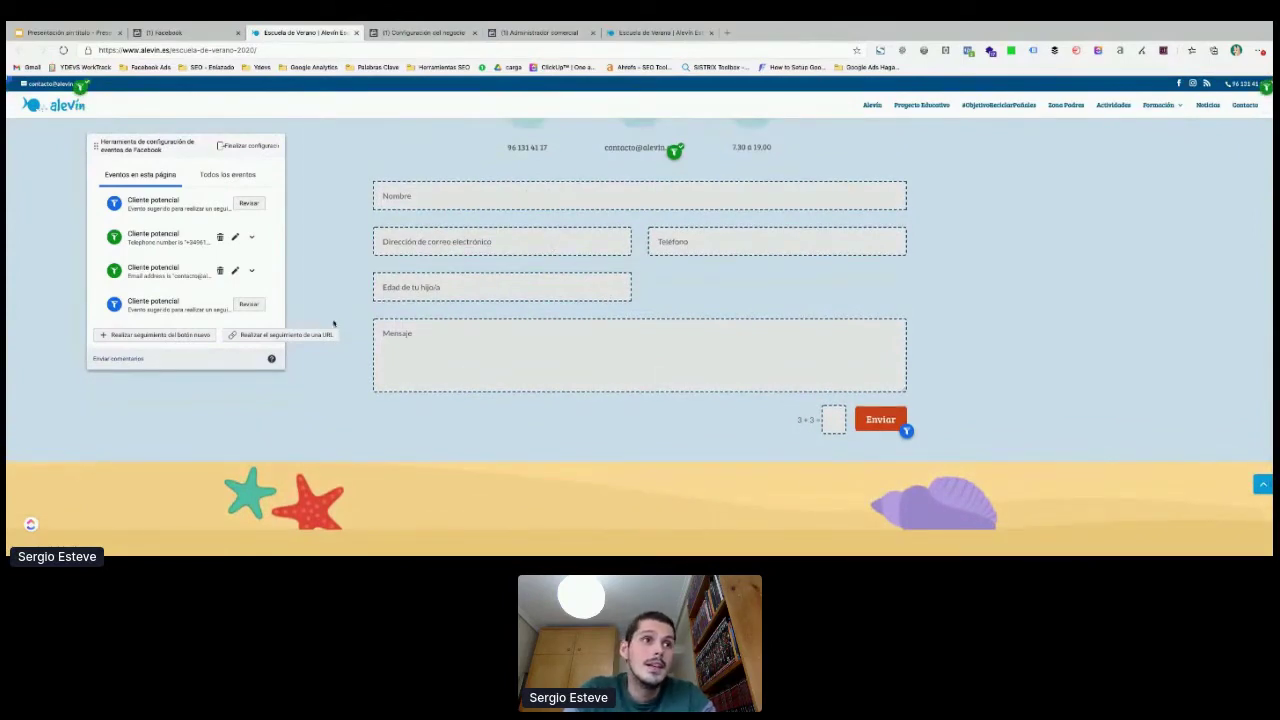
Step: Track the contact form's Enviar button as a Cliente potencial event, without including a value
click(147, 336)
scroll(423, 313, up, 2)
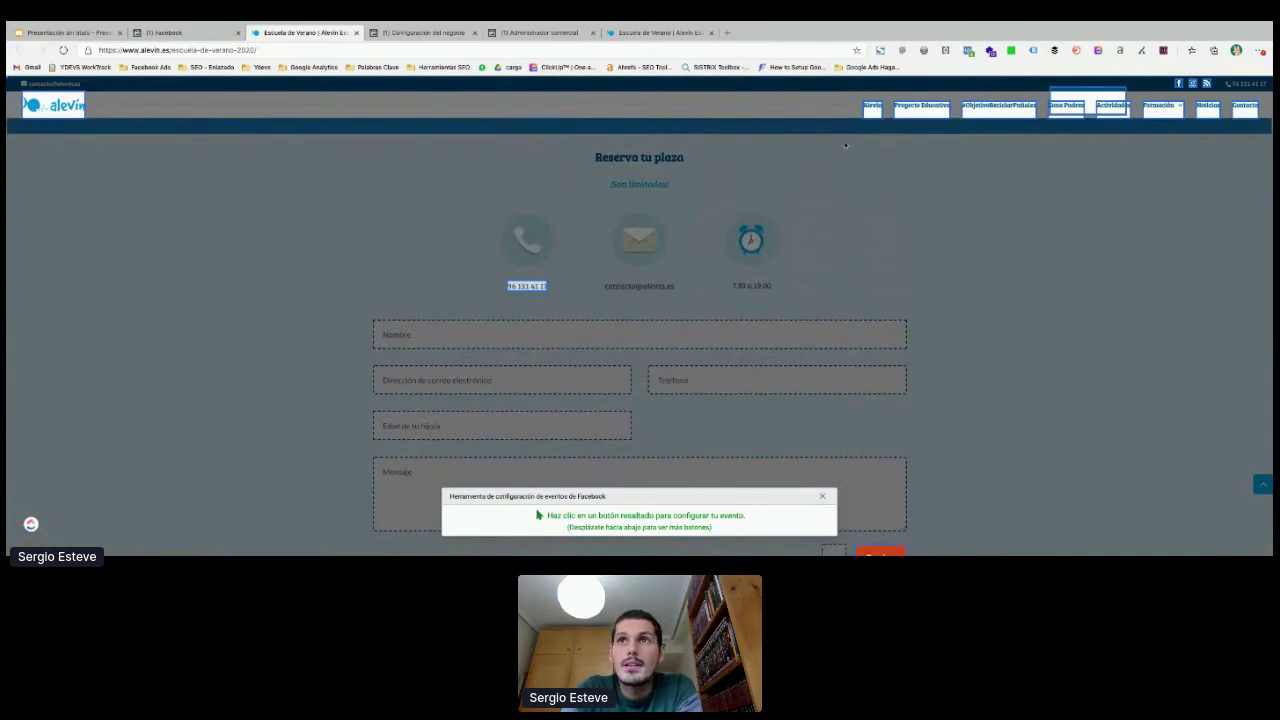
scroll(1022, 223, down, 2)
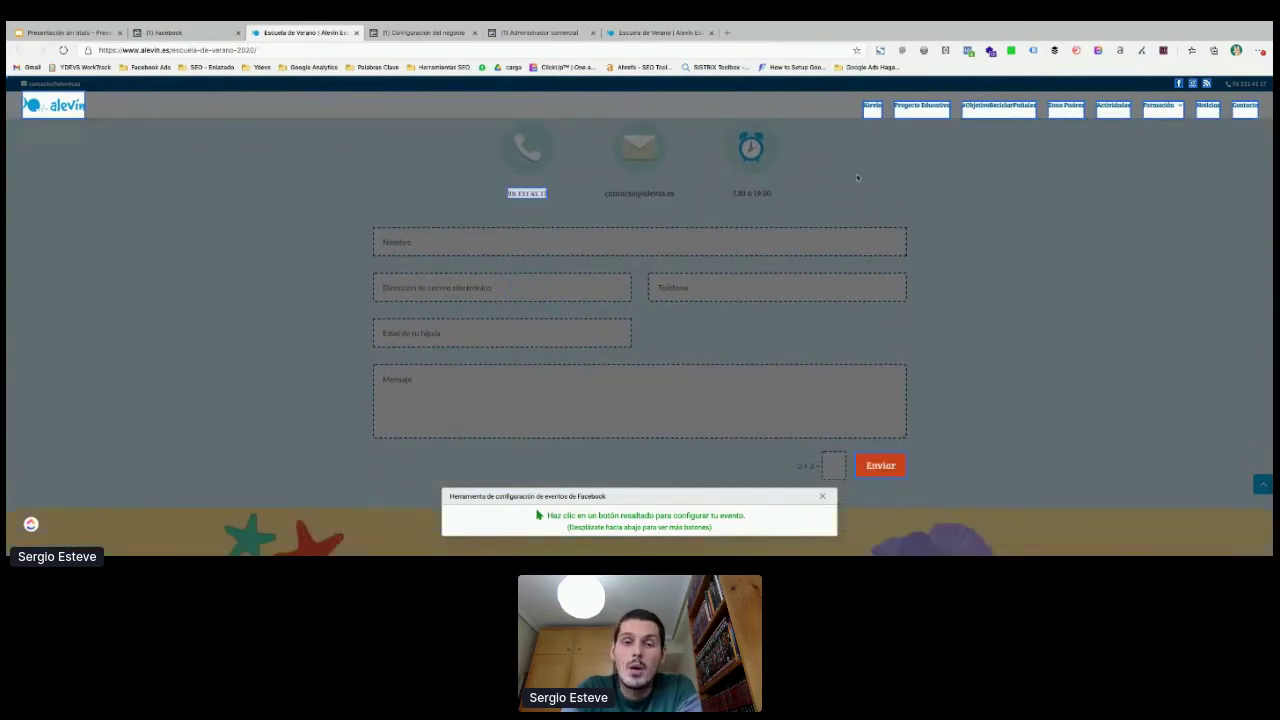
scroll(934, 277, down, 1)
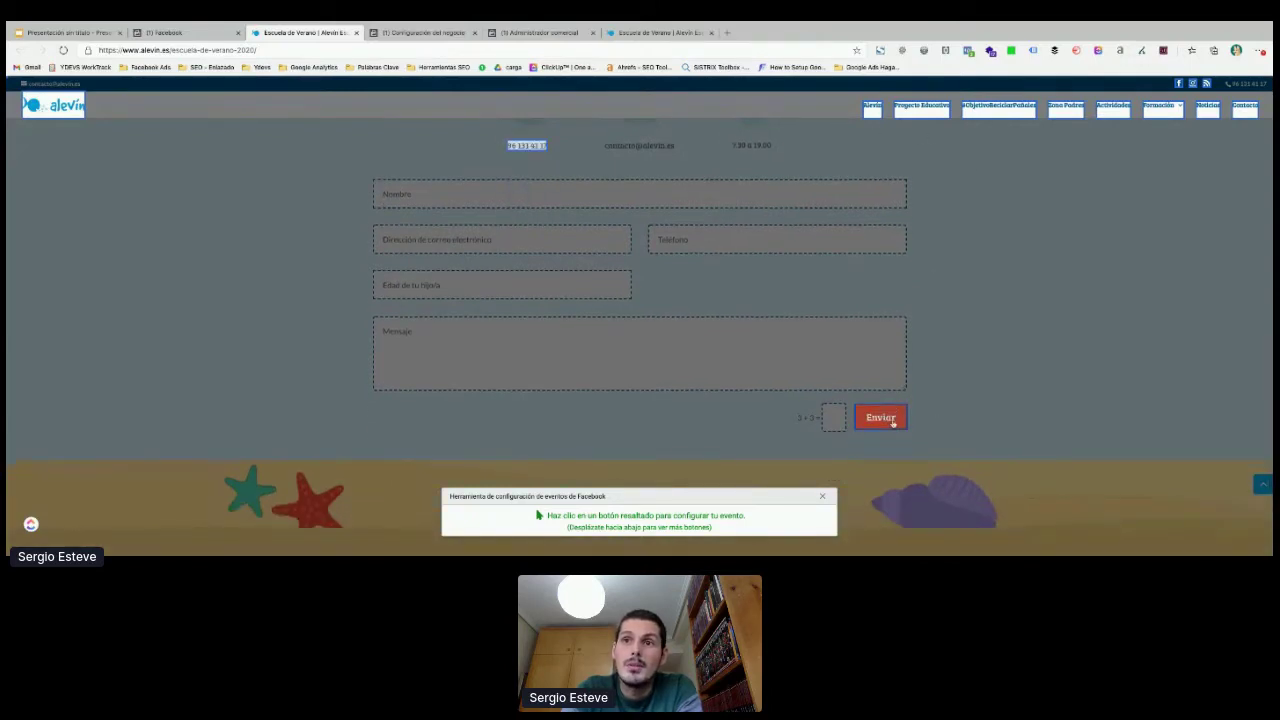
click(893, 421)
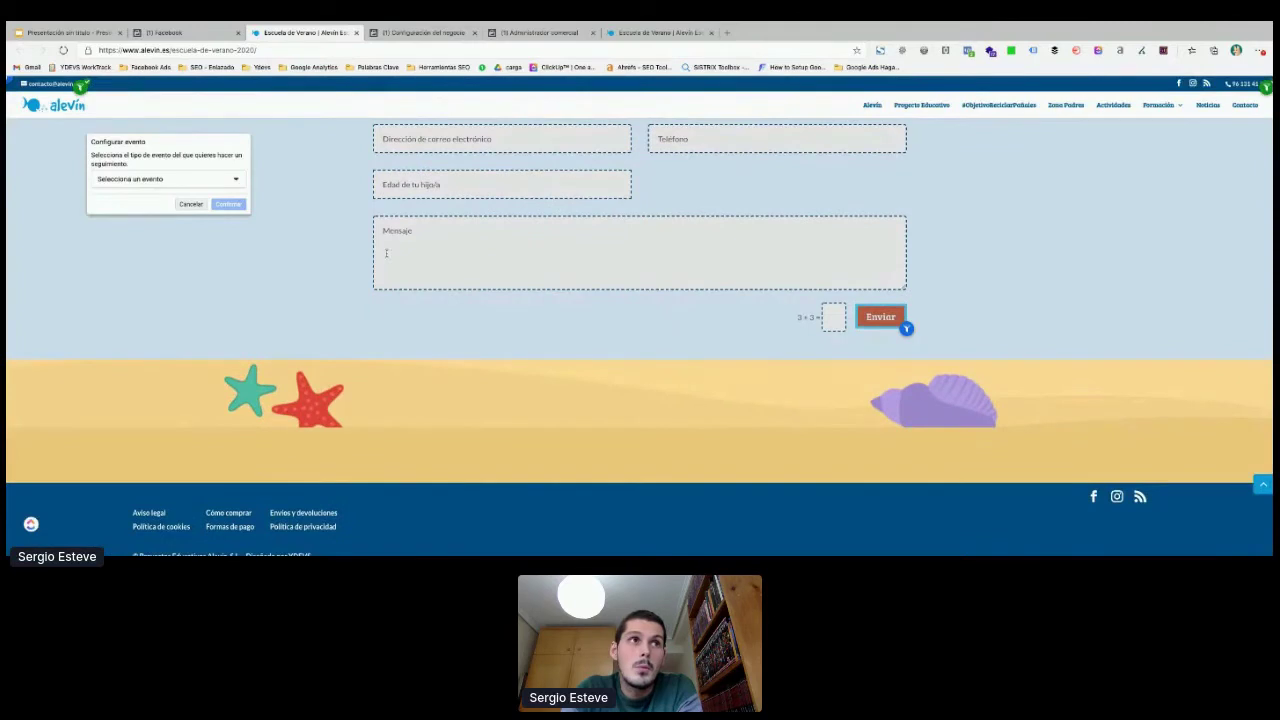
click(131, 183)
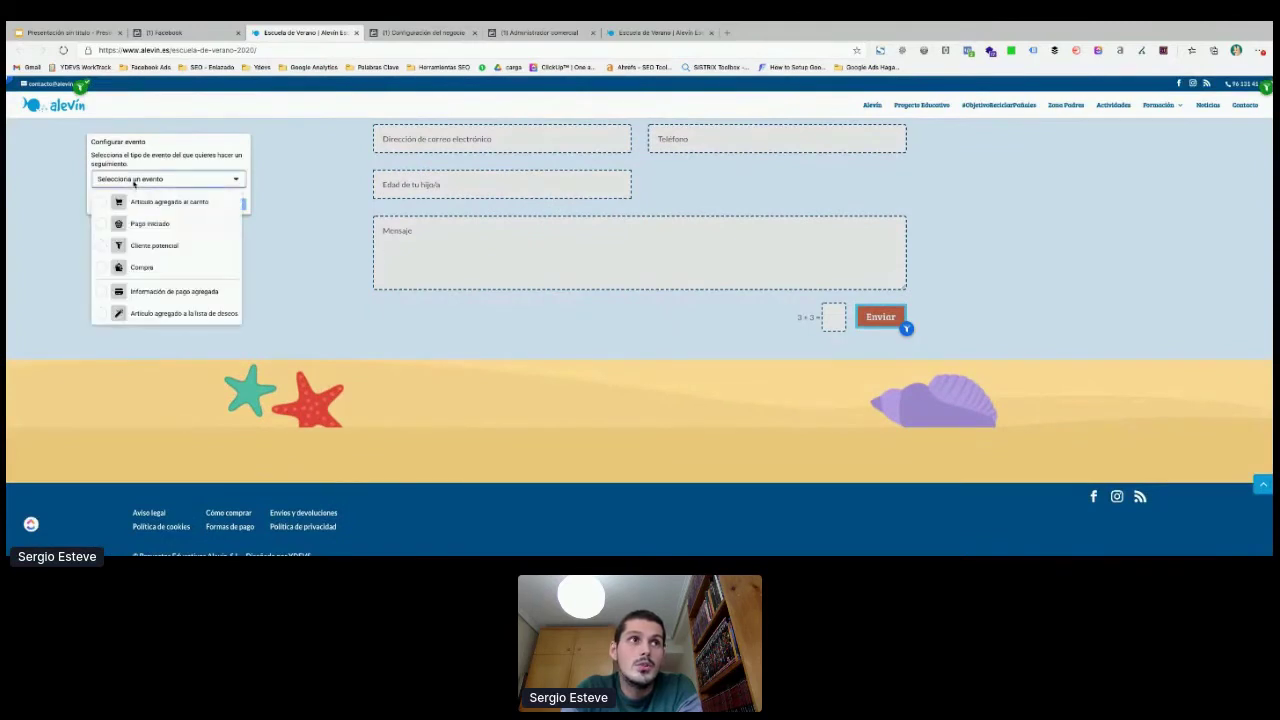
click(122, 247)
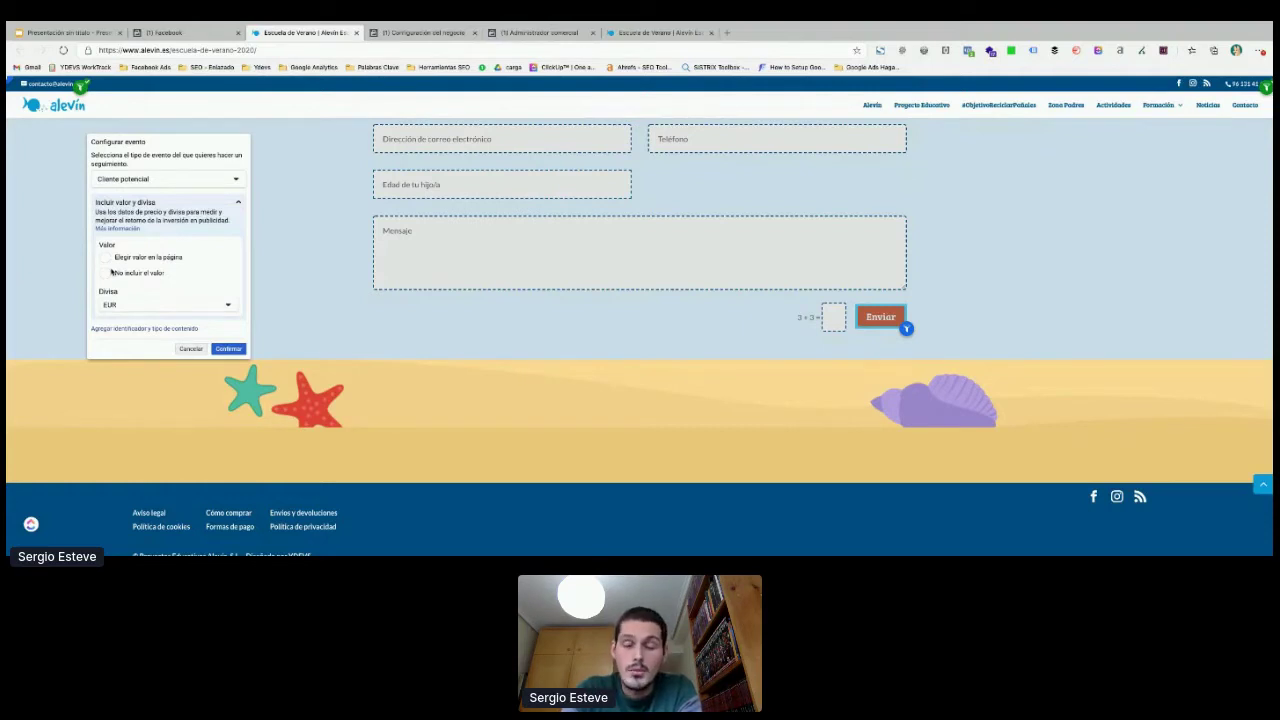
click(106, 273)
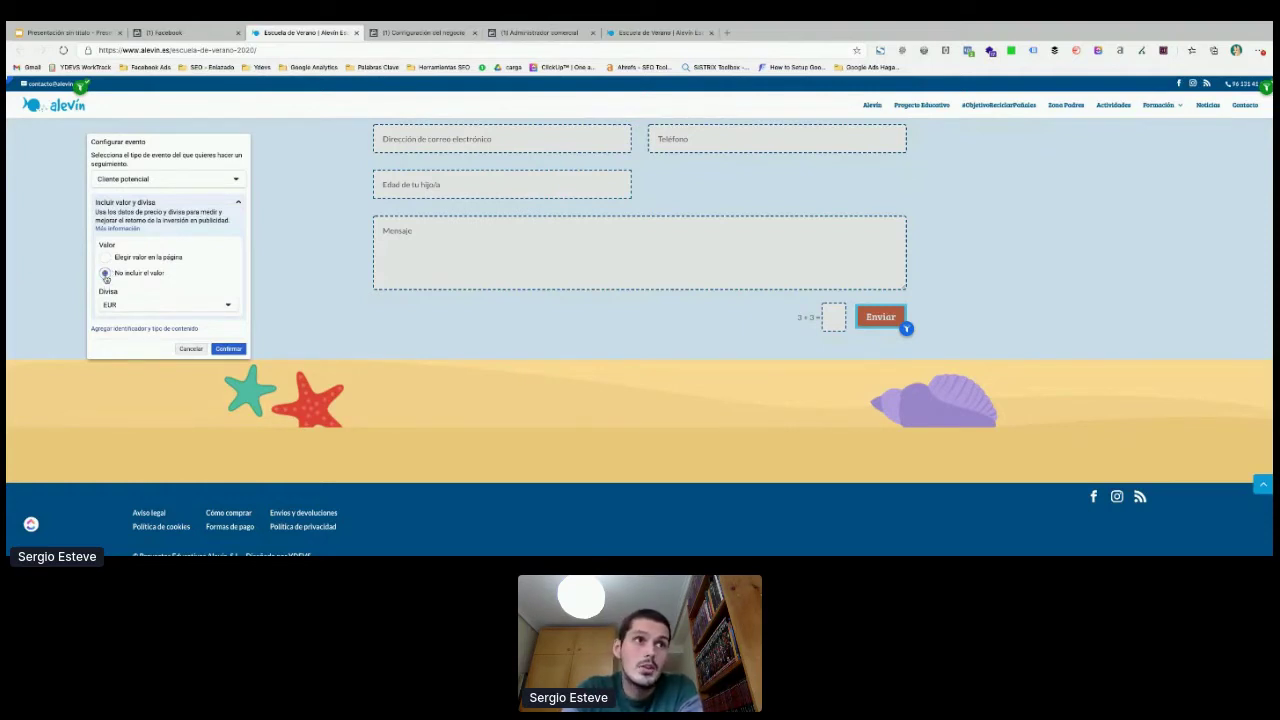
click(228, 348)
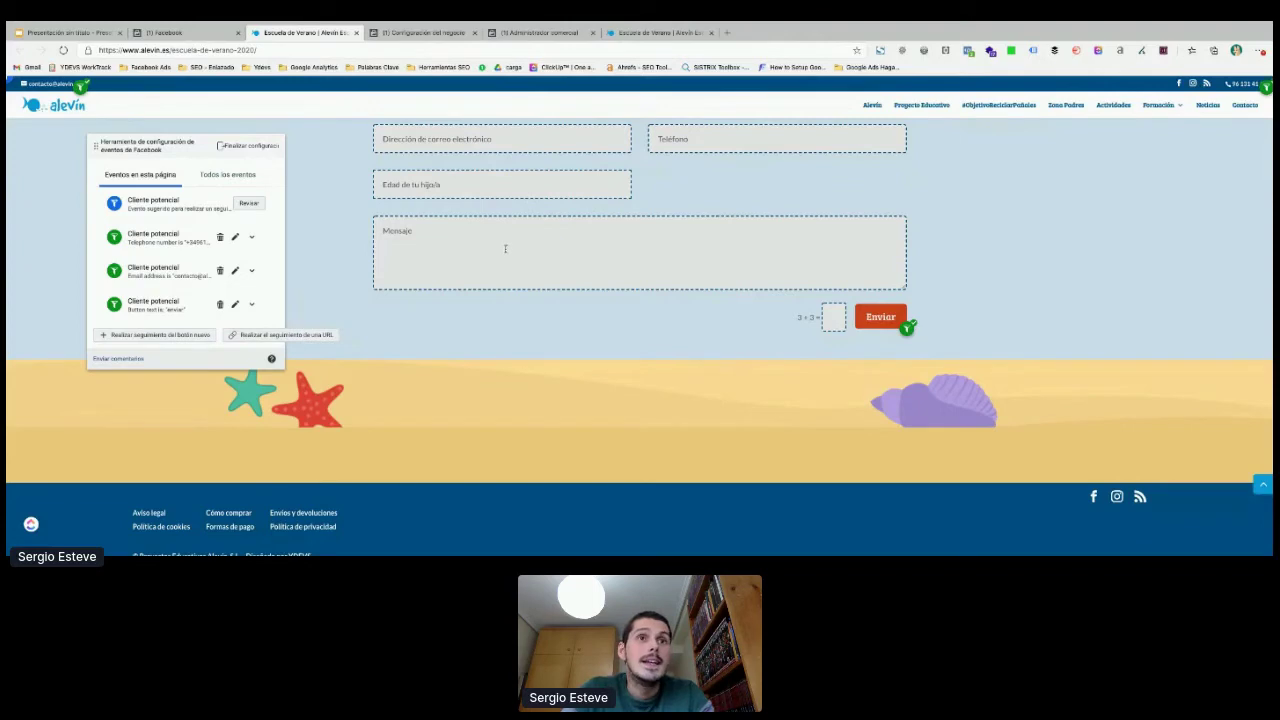
Step: Review the event markers on the form's Enviar button, the contact e-mail and the rest of the page
scroll(506, 250, up, 2)
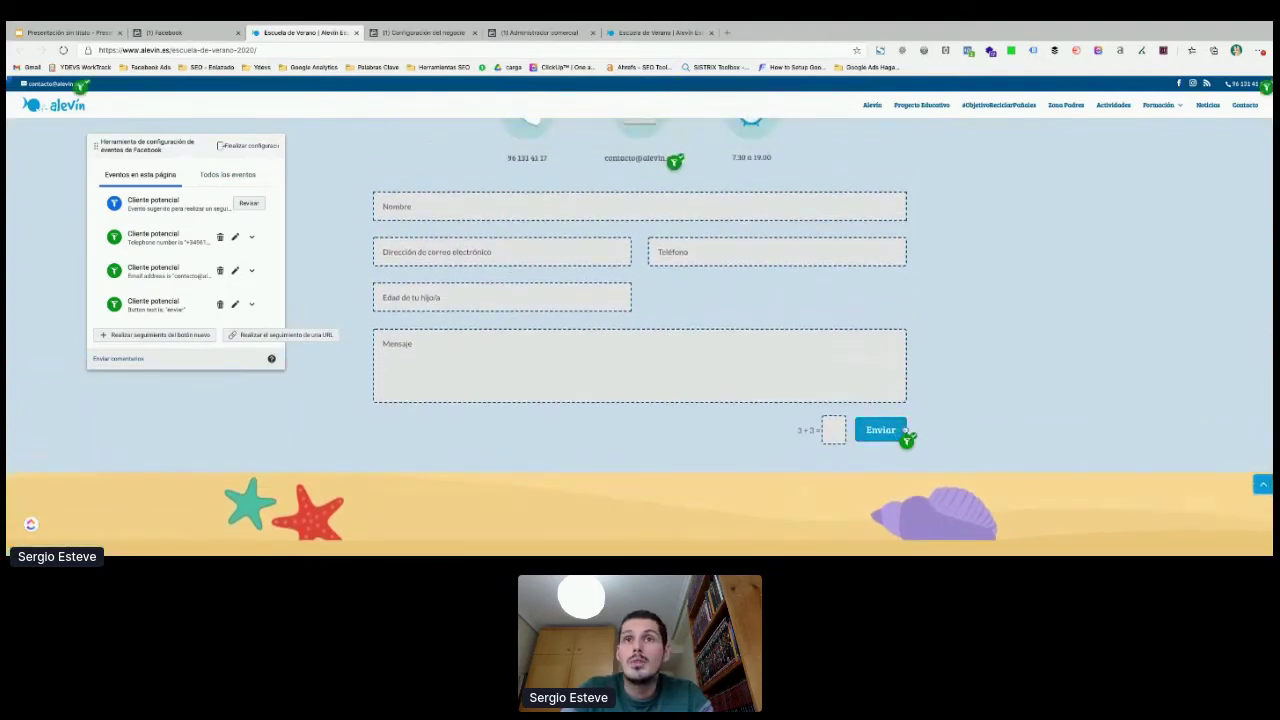
scroll(900, 425, up, 3)
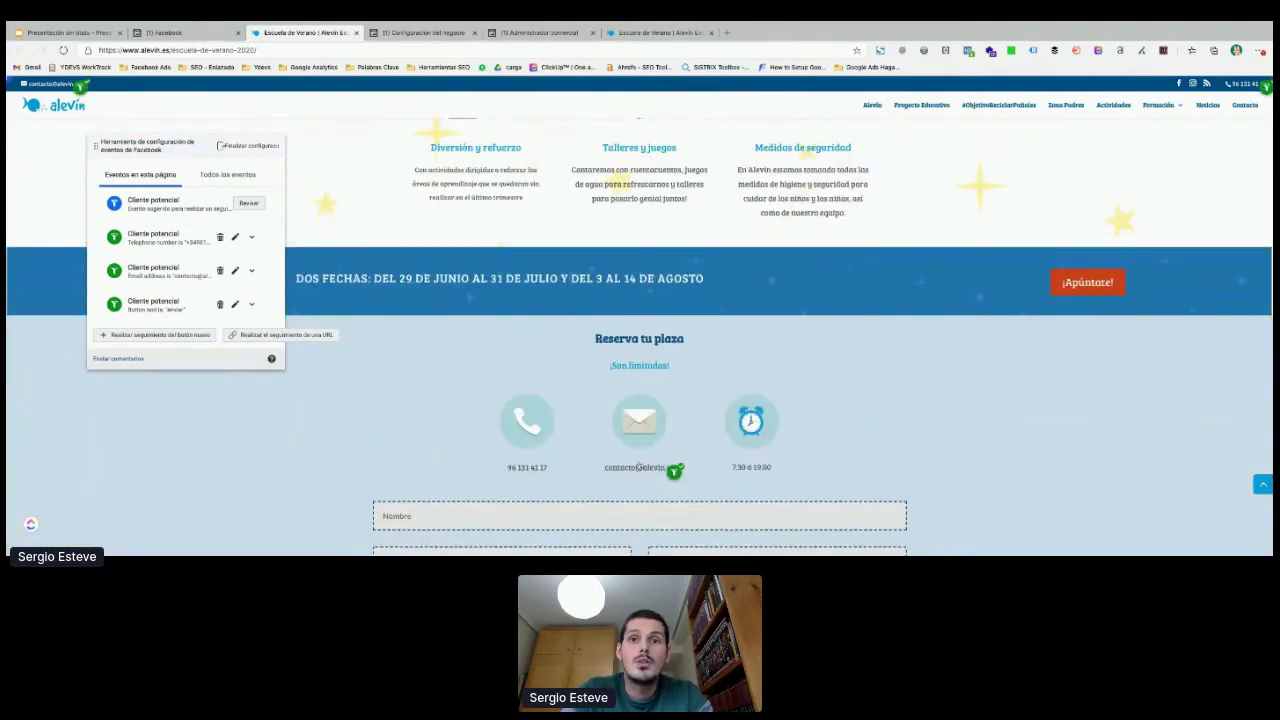
scroll(755, 472, up, 2)
scroll(755, 472, up, 4)
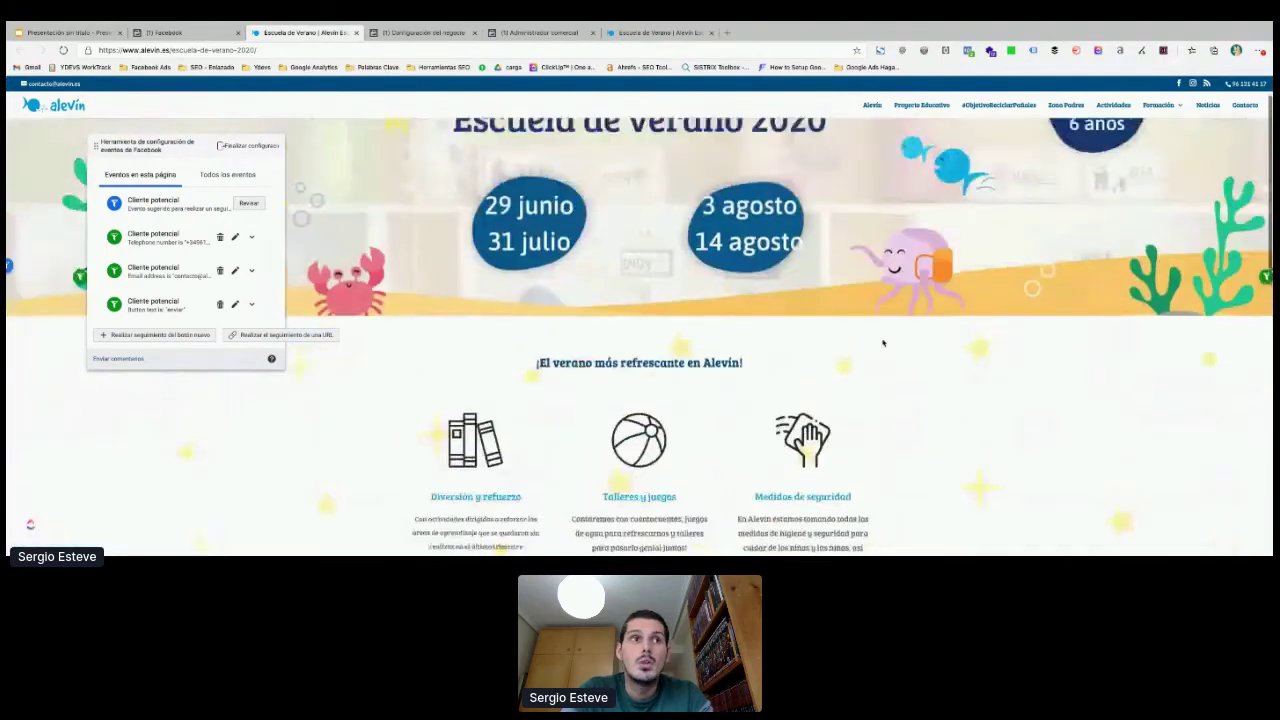
scroll(797, 361, down, 10)
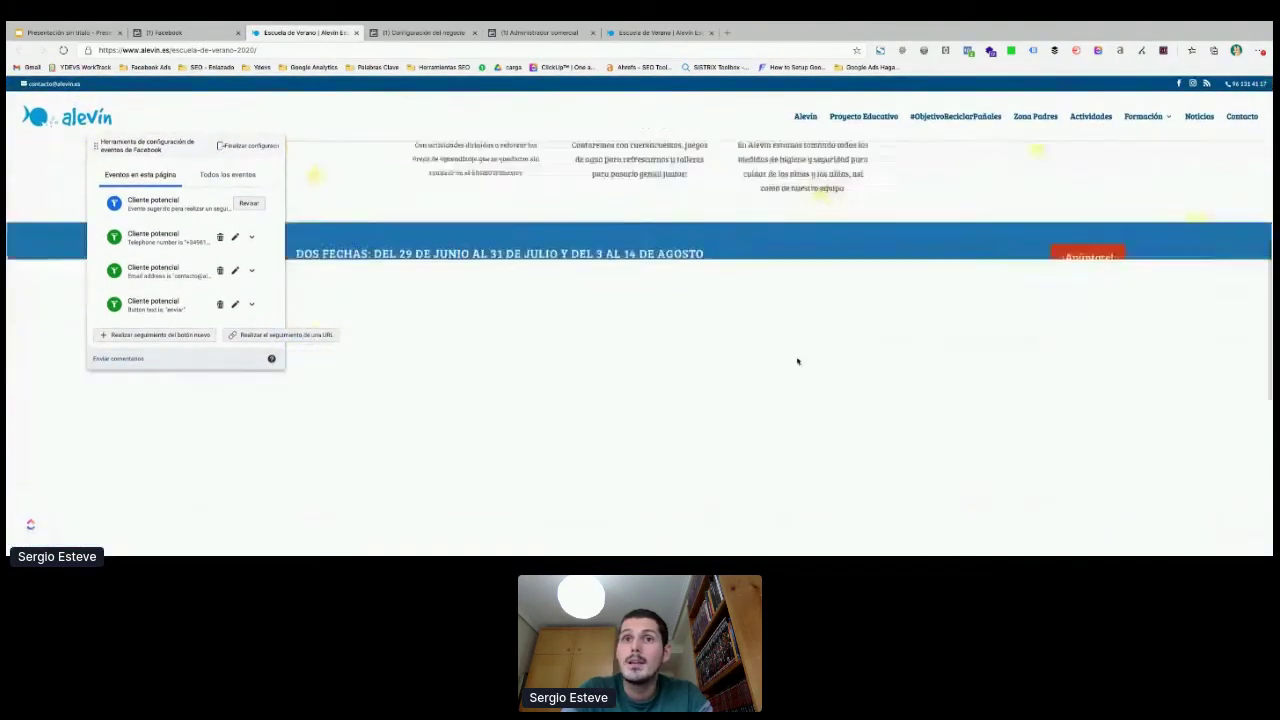
scroll(797, 361, down, 2)
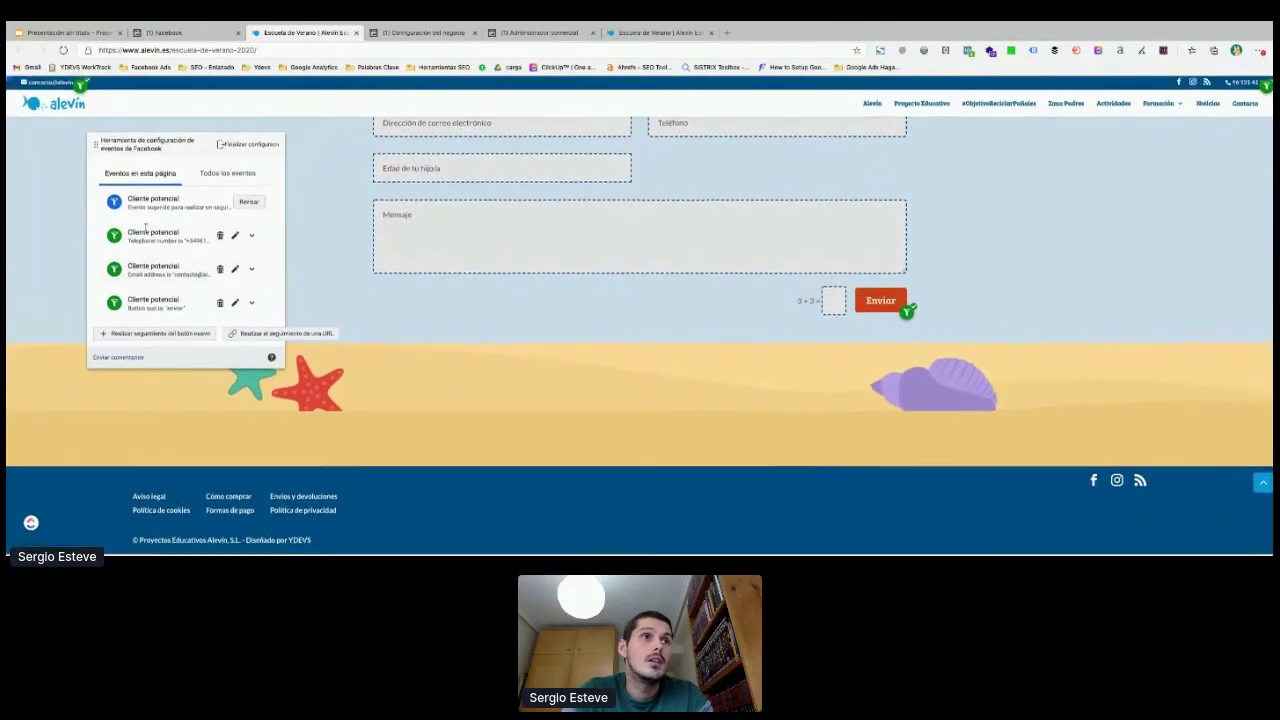
Step: Return to the pixel overview in Events Manager, disconnect the event setup tool from the summer school page, and close the event configuration dialog
scroll(320, 280, up, 1)
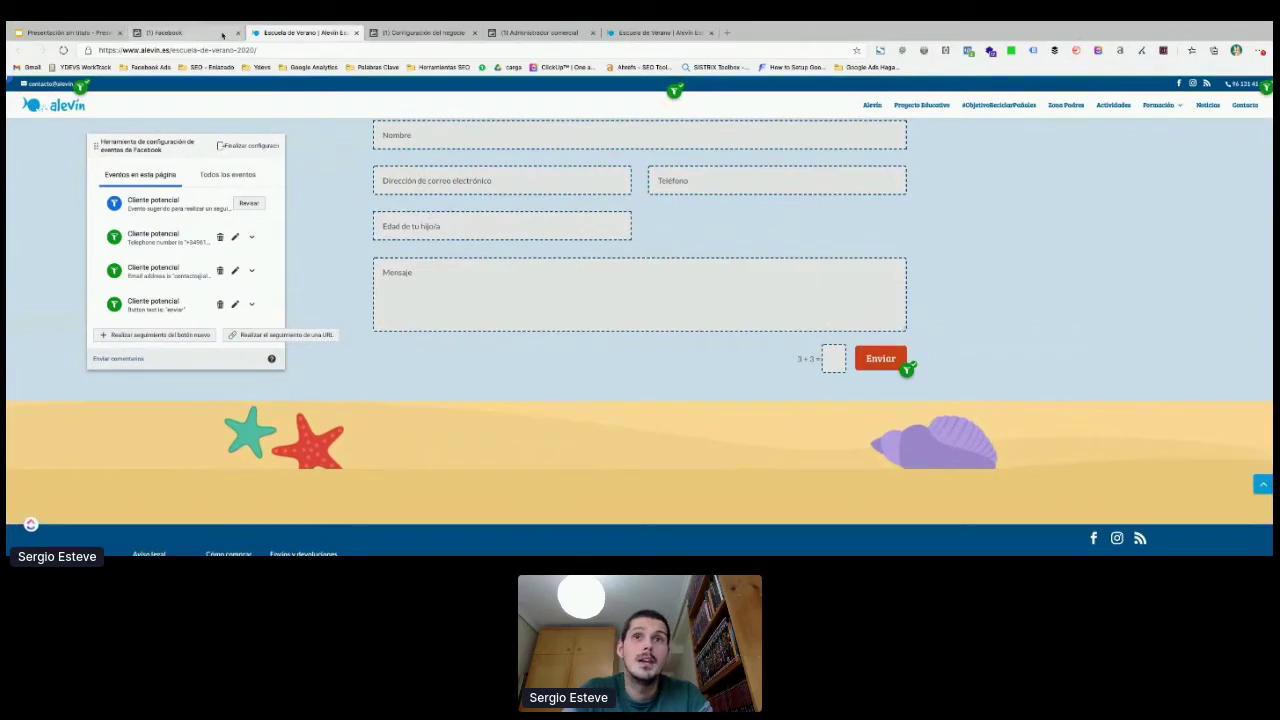
click(160, 32)
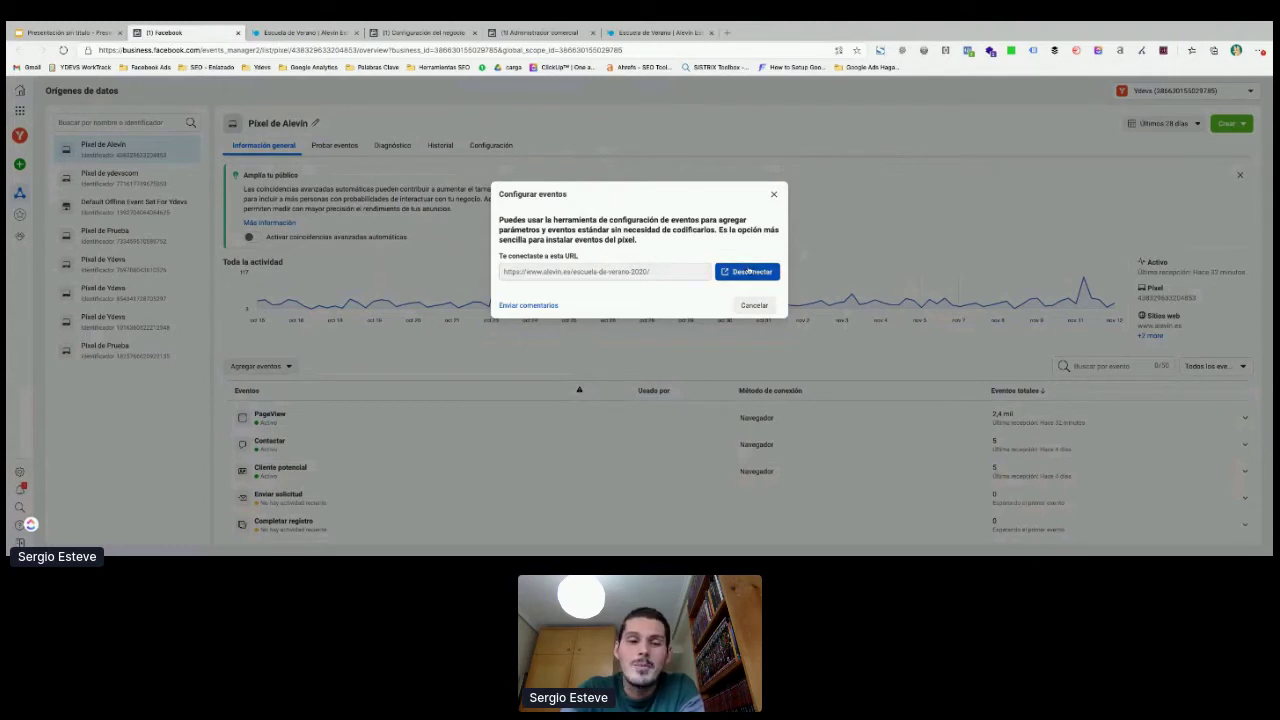
click(749, 271)
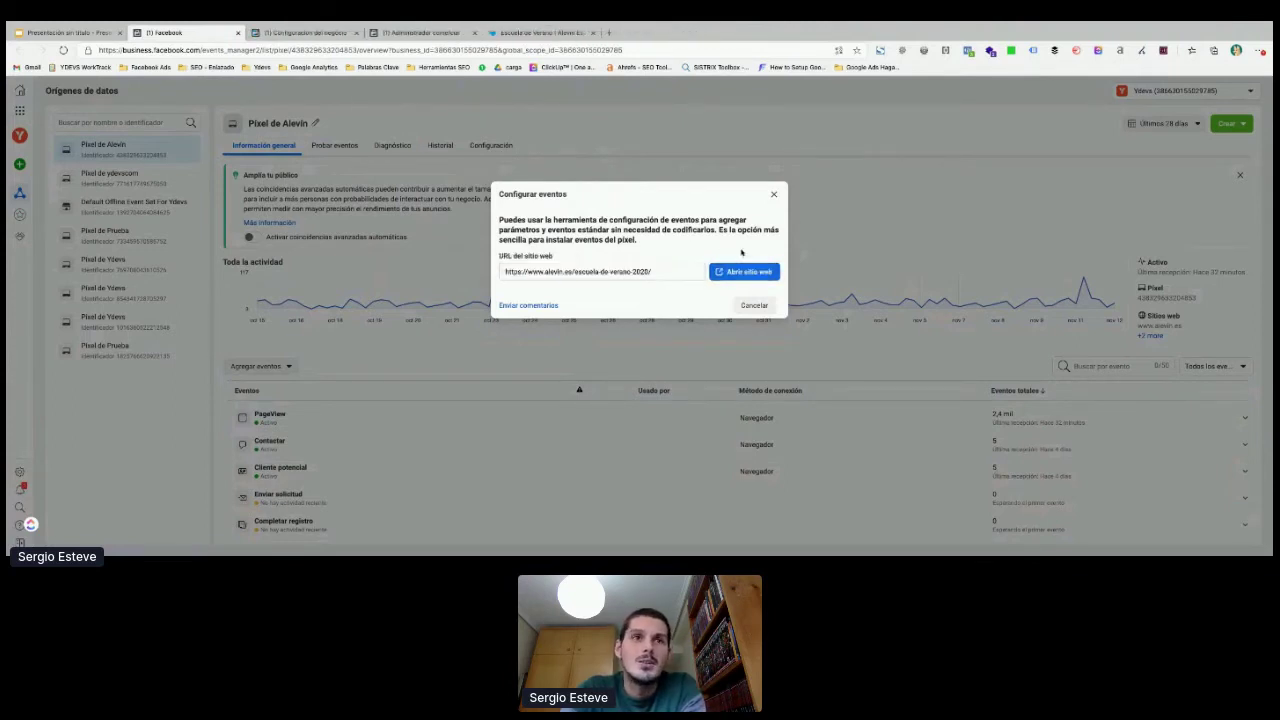
click(773, 194)
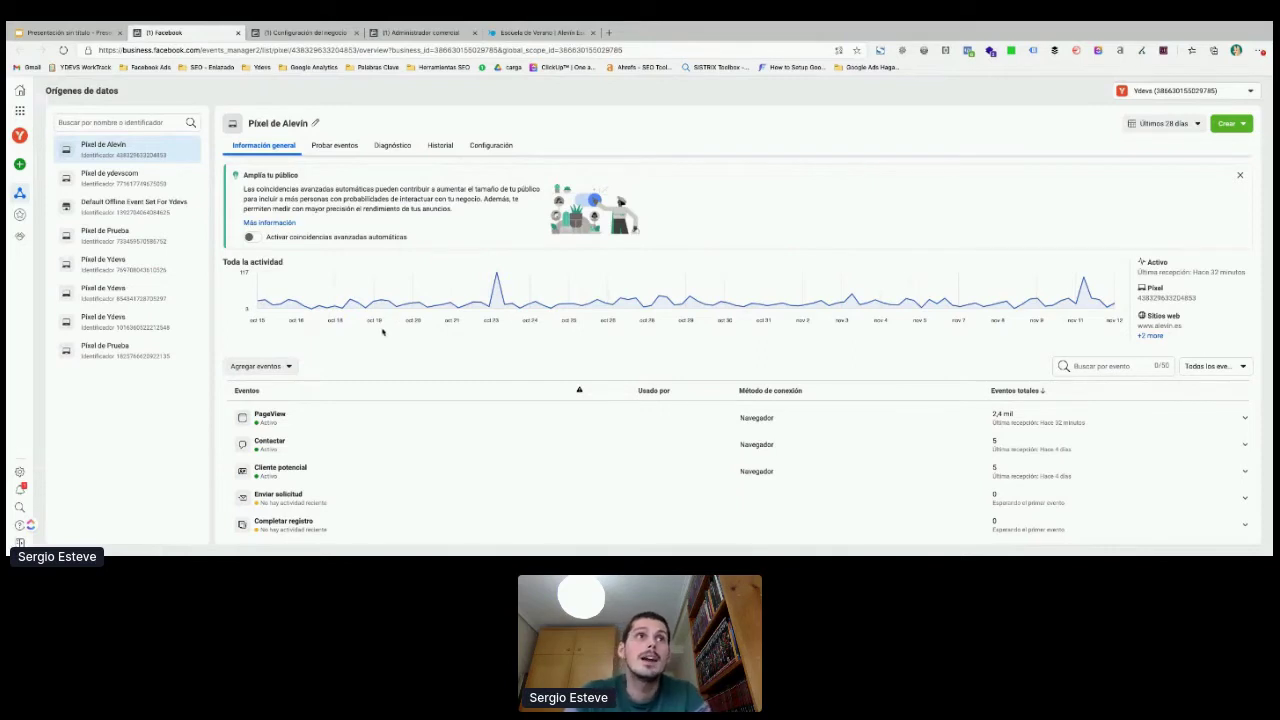
Step: Switch to the Google Slides presentation and show the "Landing Page optimizada" slide in full screen
click(75, 32)
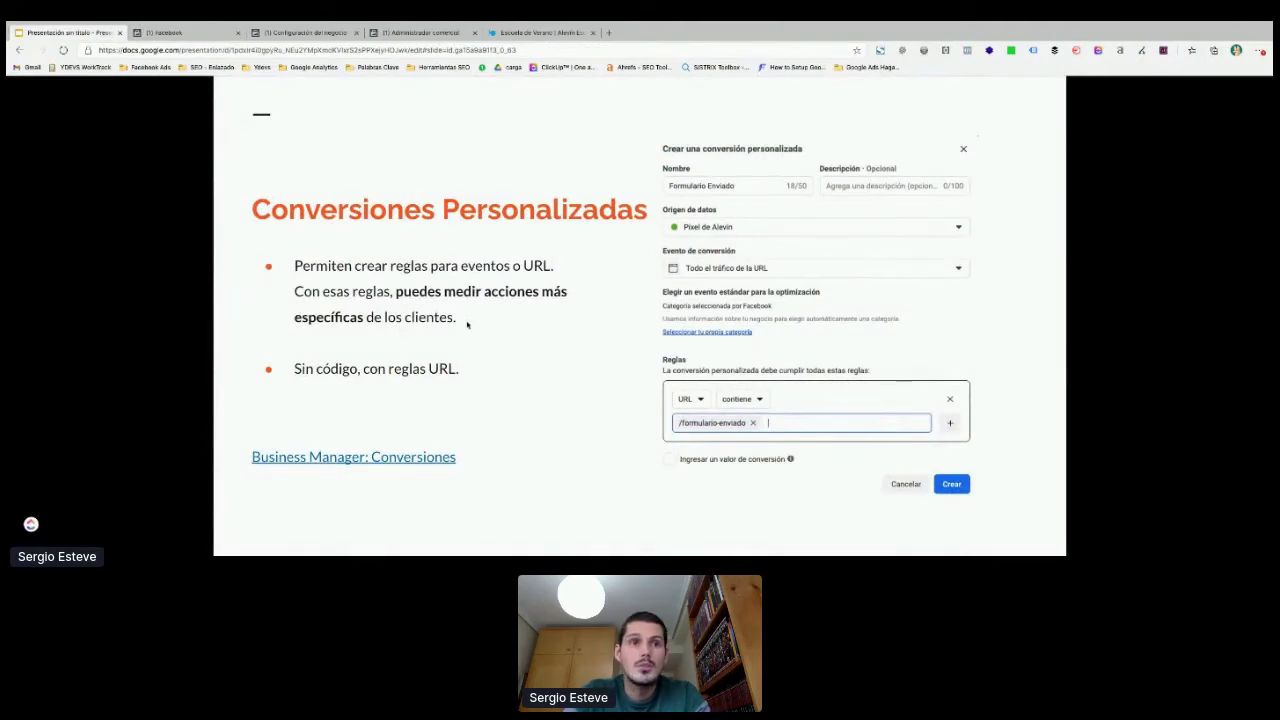
click(468, 307)
click(467, 323)
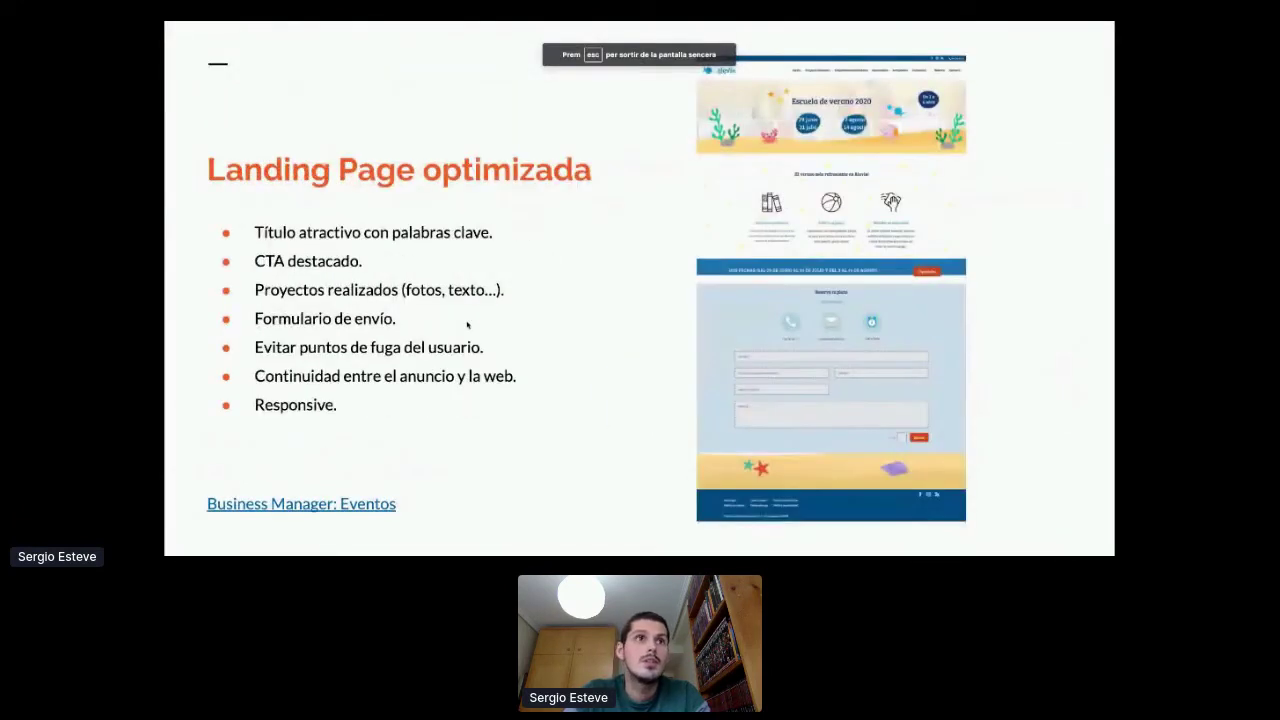
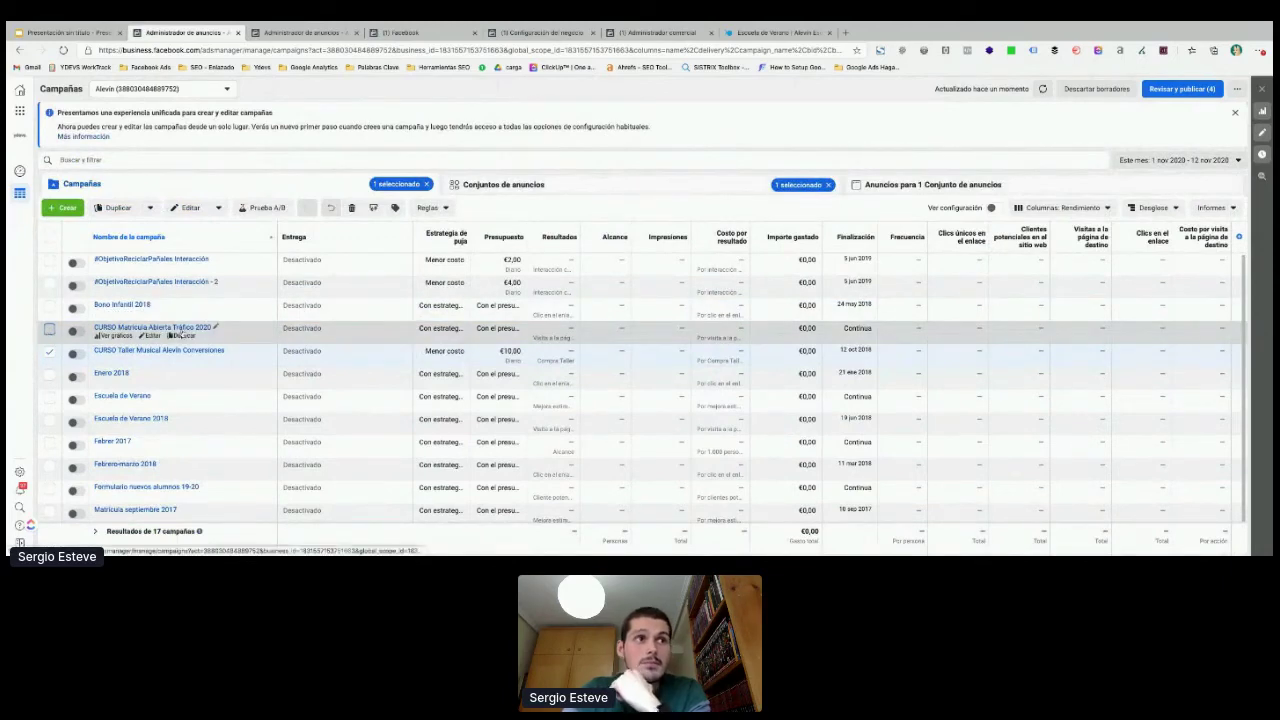
Step: Select both the "CURSO Matrícula Abierta Tráfico 2020" and "CURSO Taller Musical Alevín Conversiones" campaigns in the campaign list
scroll(170, 333, down, 1)
click(151, 322)
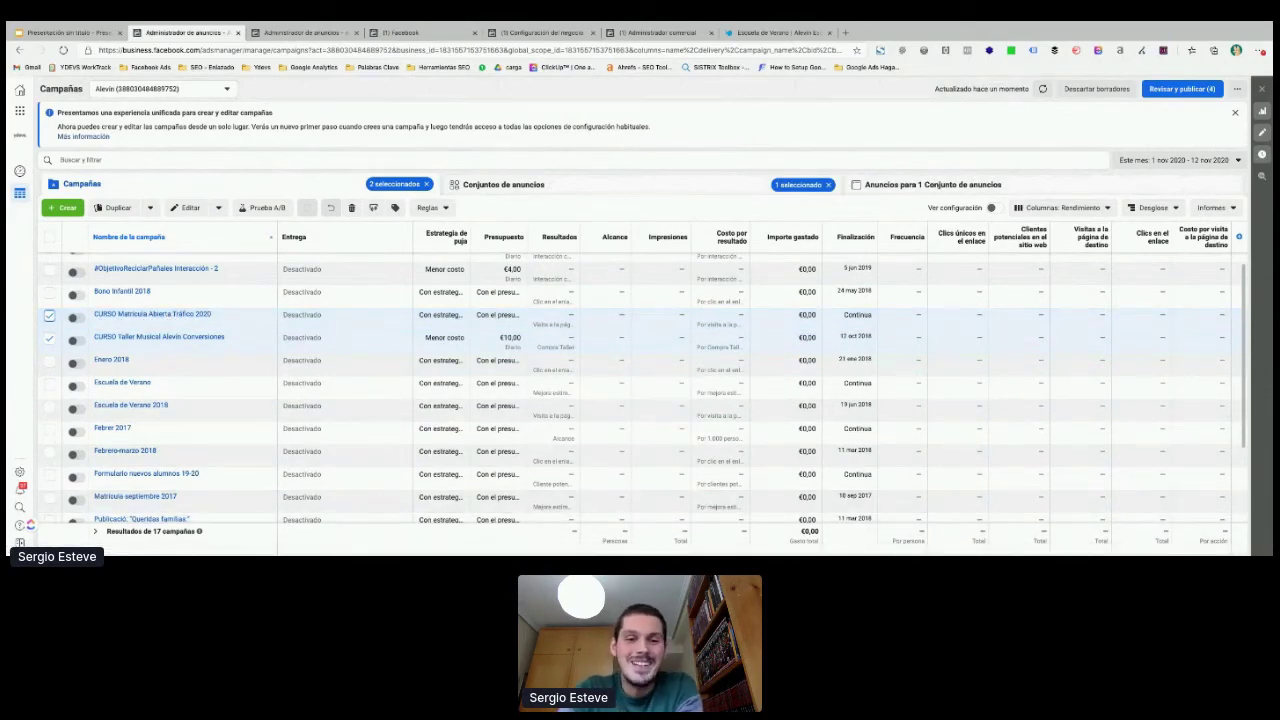
click(49, 338)
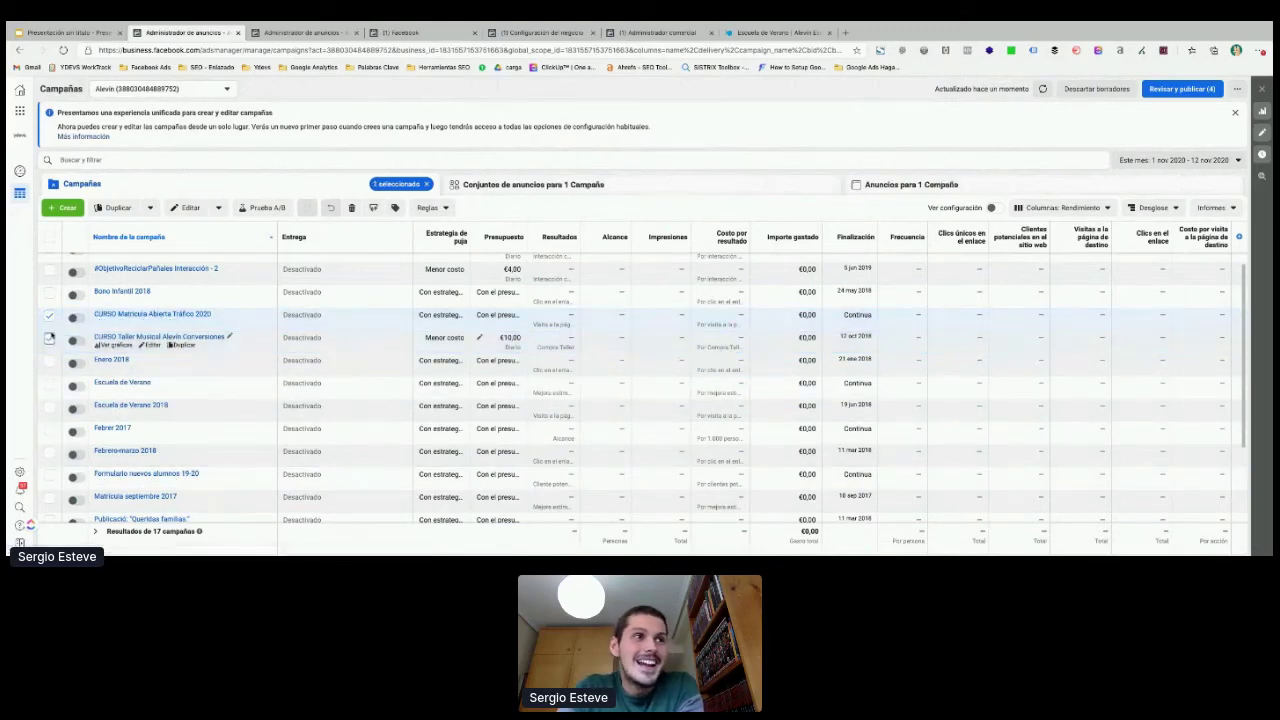
click(49, 338)
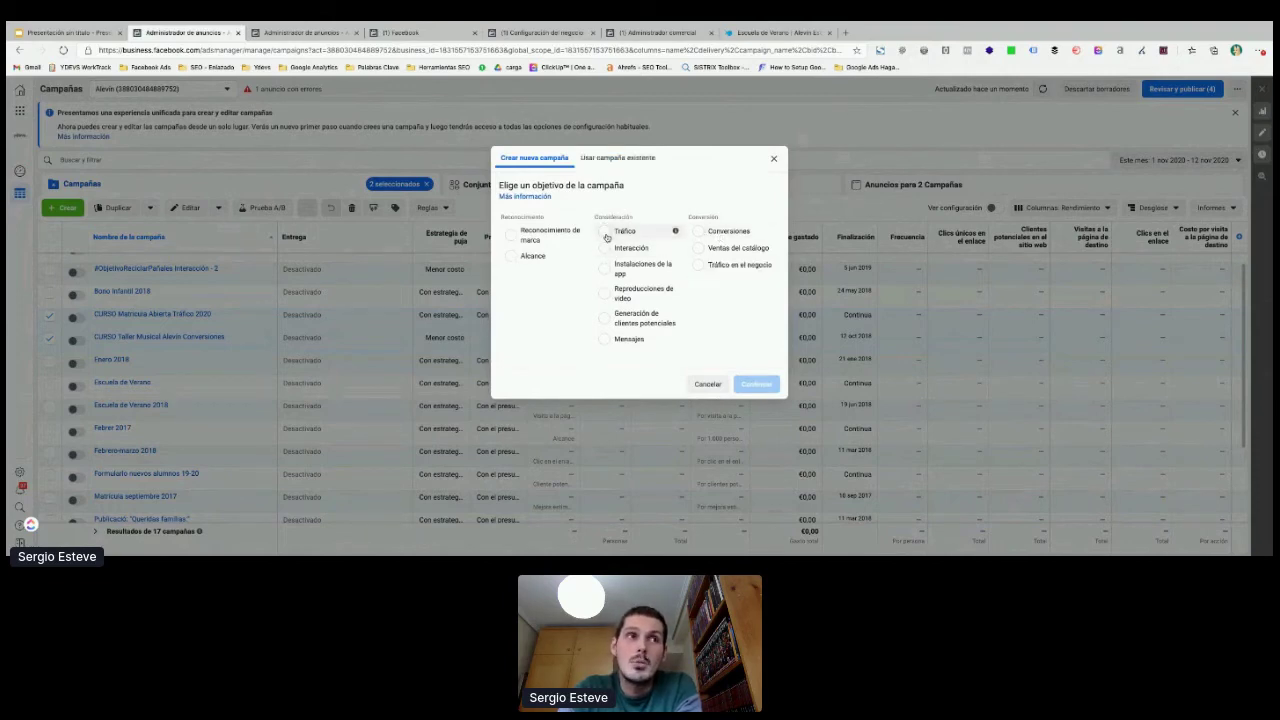
Step: Preview the Tráfico objective for a new campaign and abandon the campaign creation
click(604, 233)
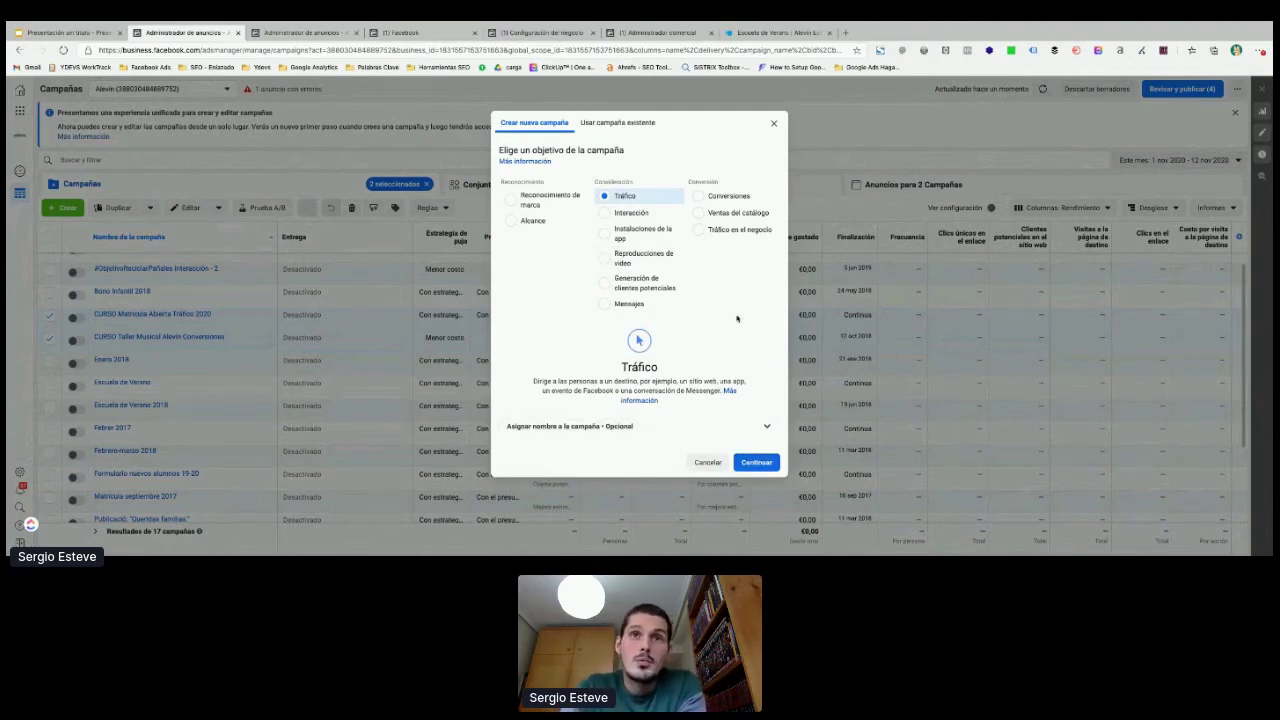
click(774, 124)
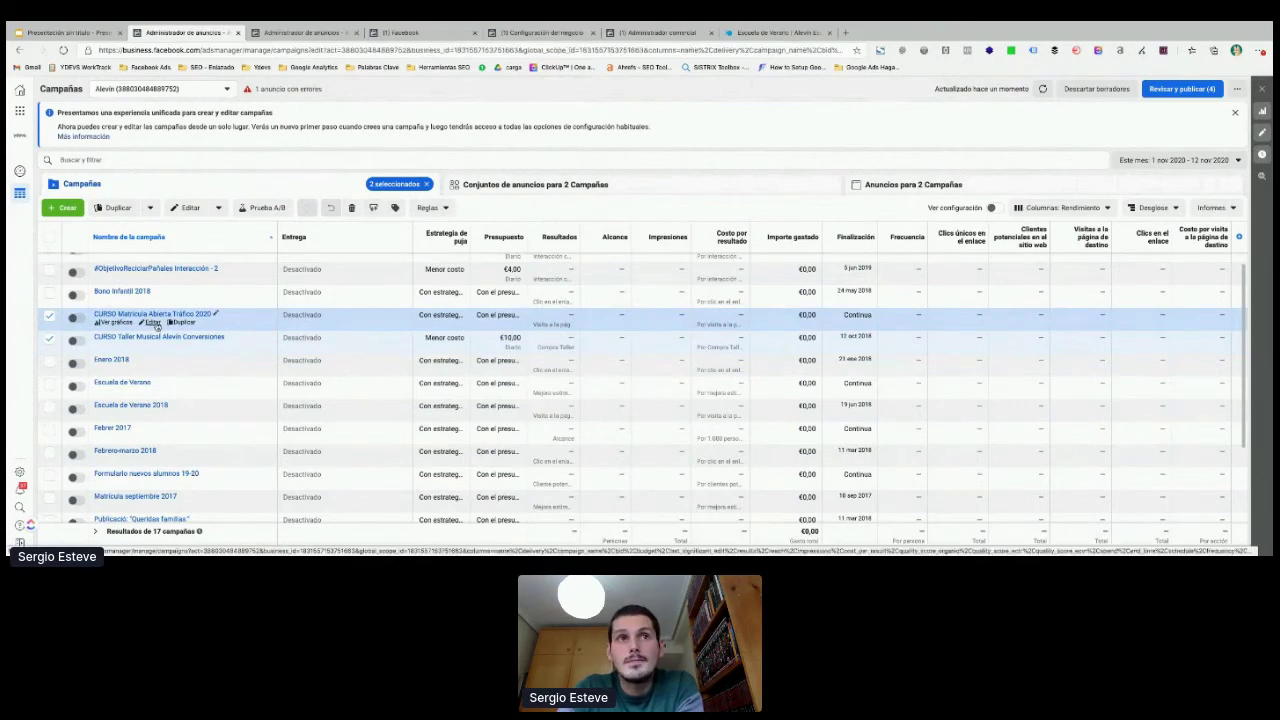
Step: Open the "CURSO Matrícula Abierta Tráfico 2020" campaign for editing and review its details, budget optimization and name
click(152, 323)
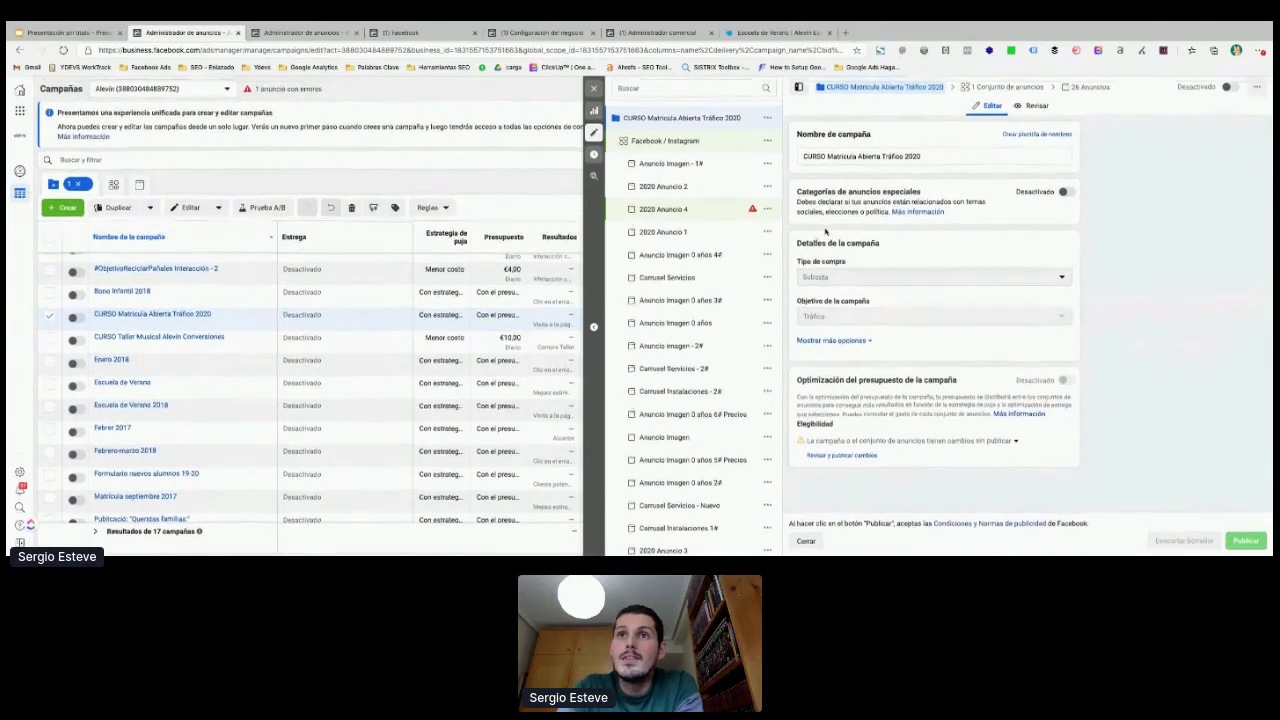
double_click(815, 243)
click(815, 243)
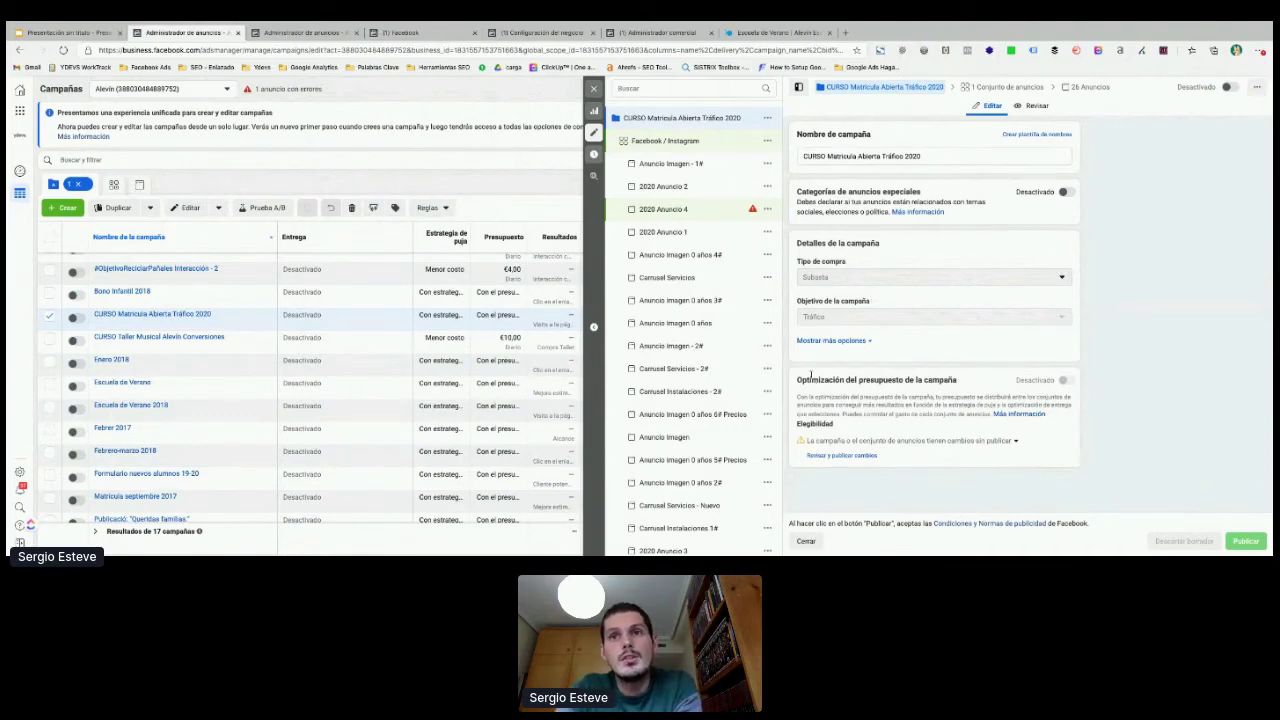
drag(820, 381, 924, 380)
click(941, 375)
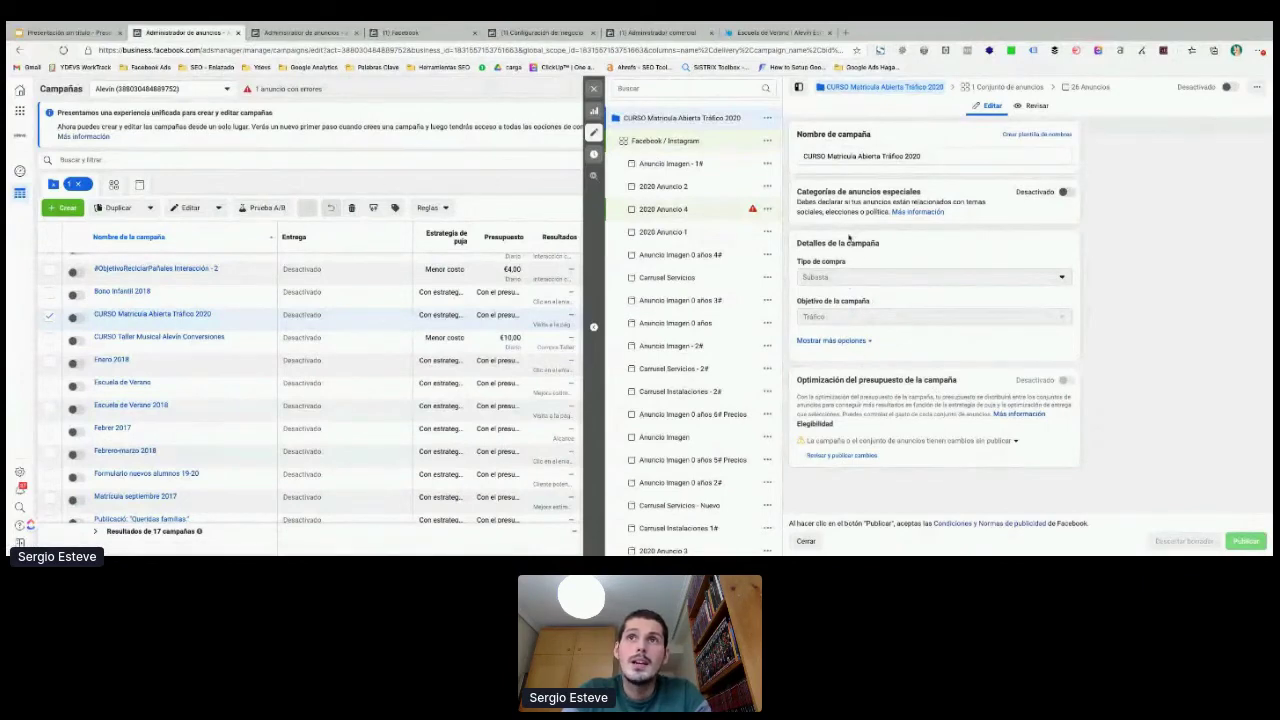
drag(803, 156, 881, 160)
click(922, 156)
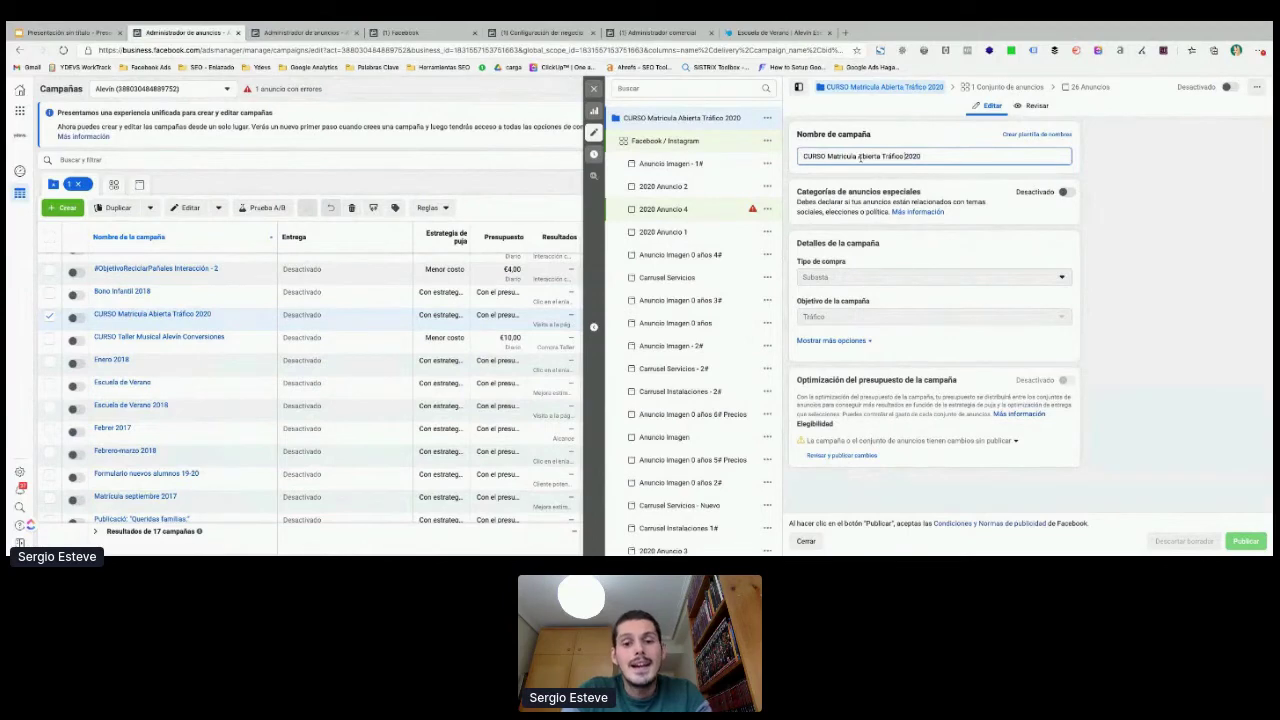
Step: Open the Facebook / Instagram ad set of the campaign and review its traffic destination options
click(661, 144)
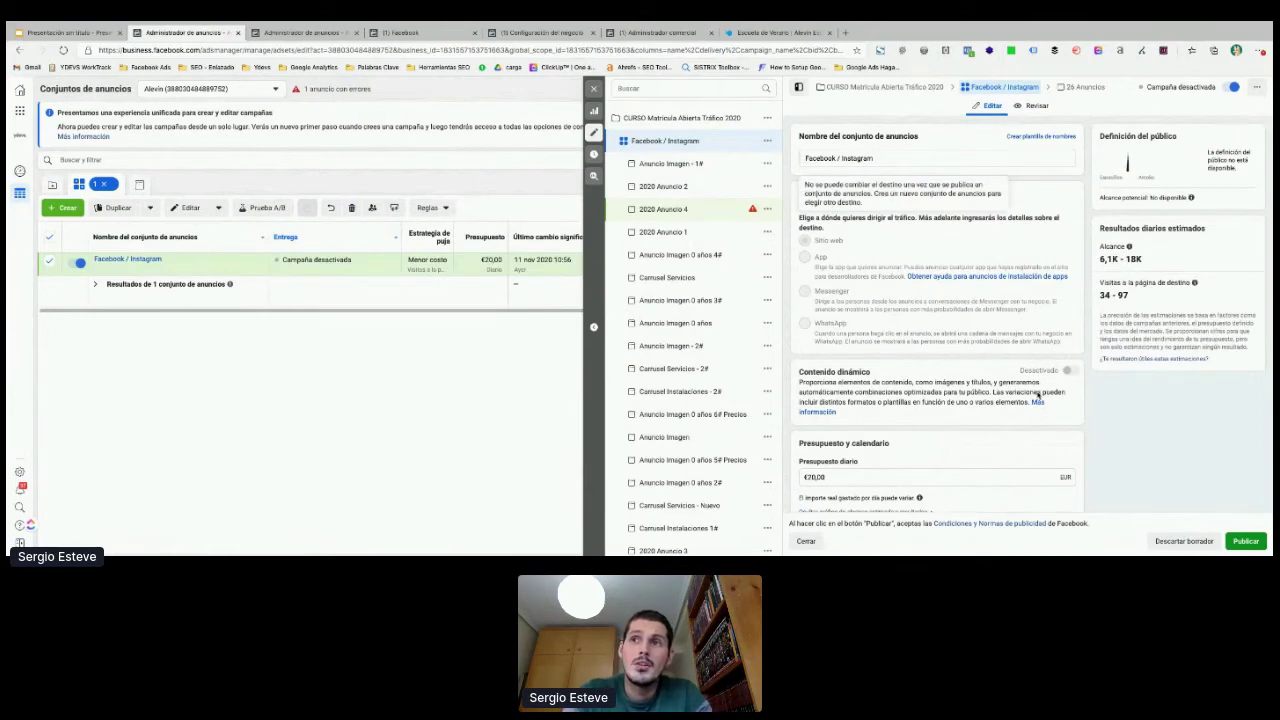
scroll(1118, 407, down, 1)
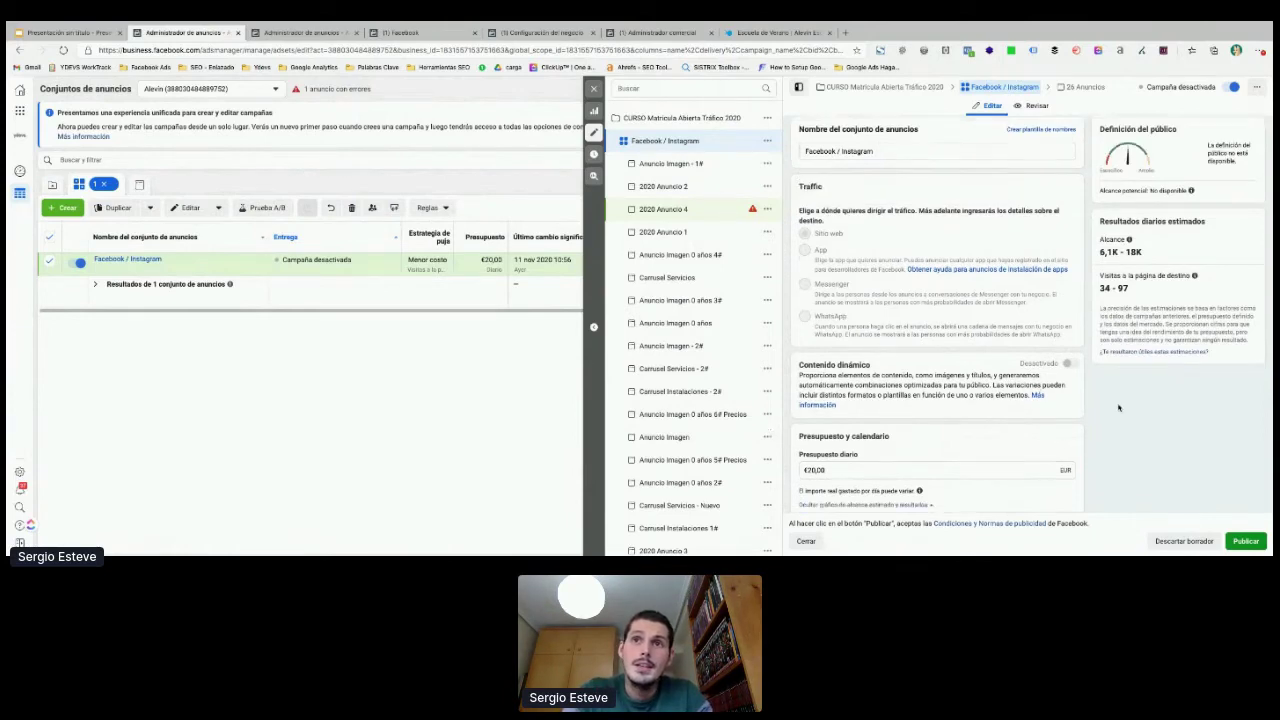
scroll(1118, 407, up, 1)
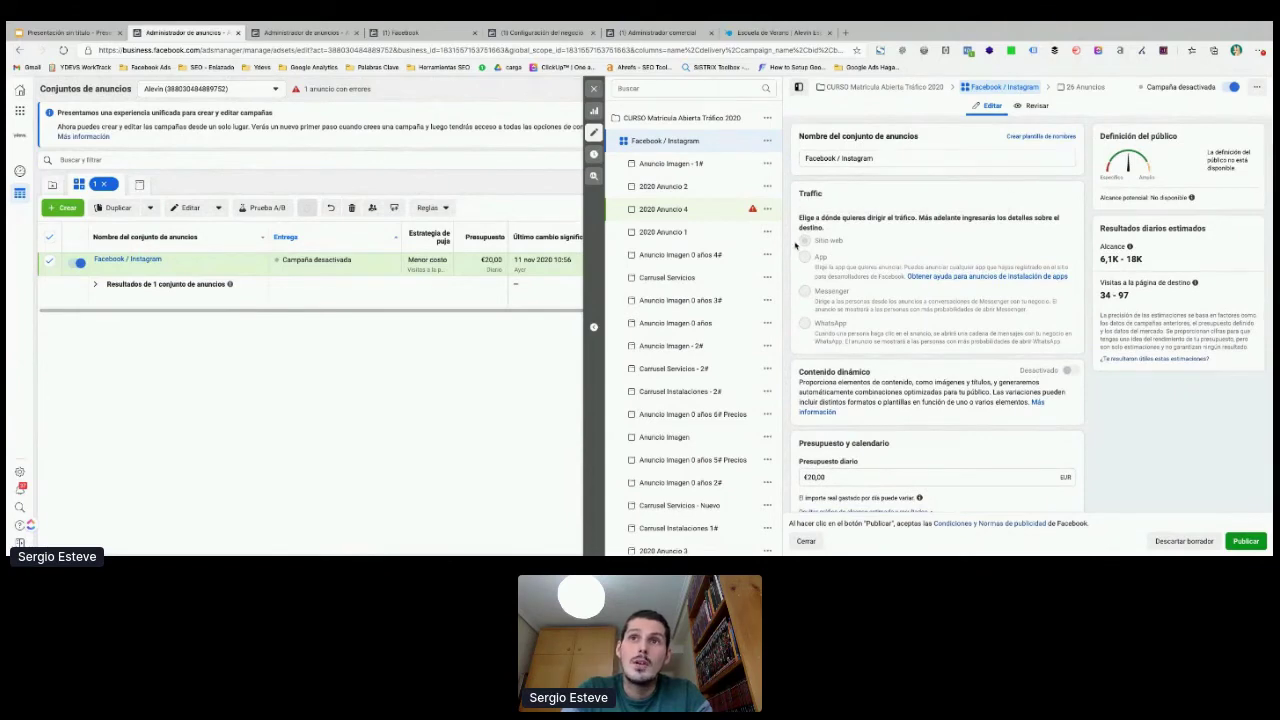
mouse_move(816, 243)
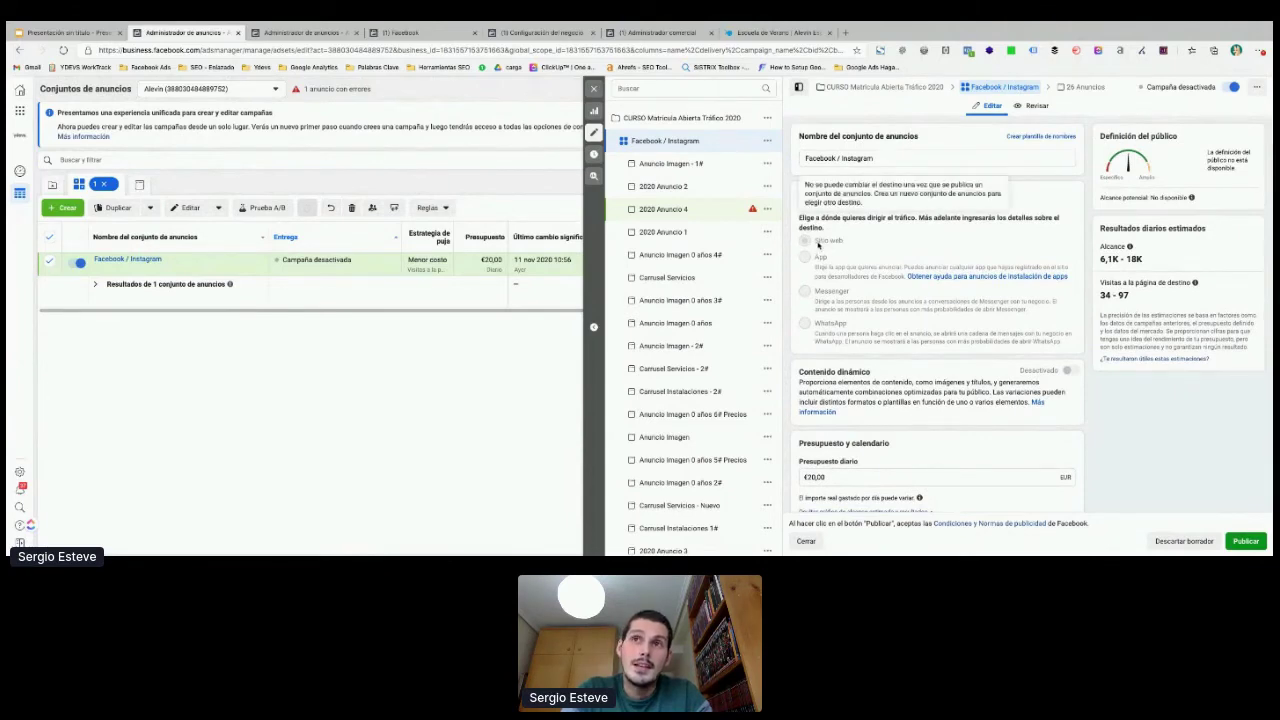
scroll(818, 245, down, 3)
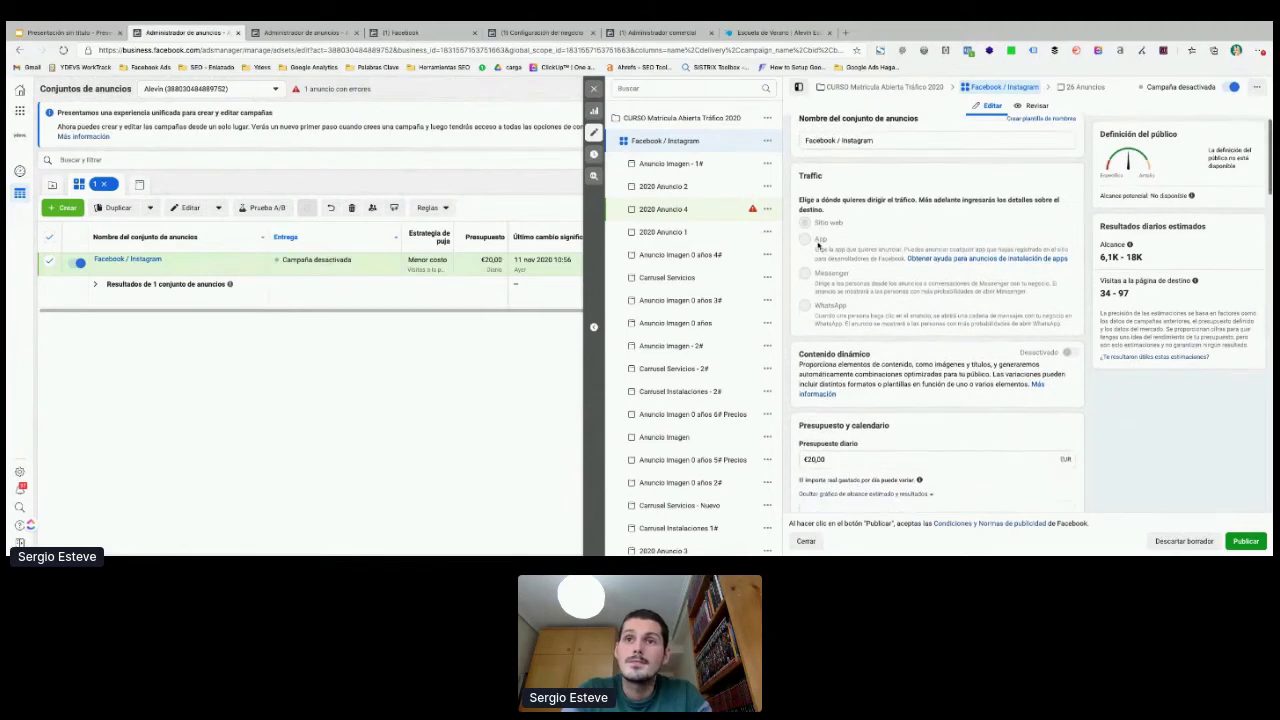
Step: Review the ad set's daily budget, estimated landing page visits, schedule and saved audience
scroll(818, 245, down, 1)
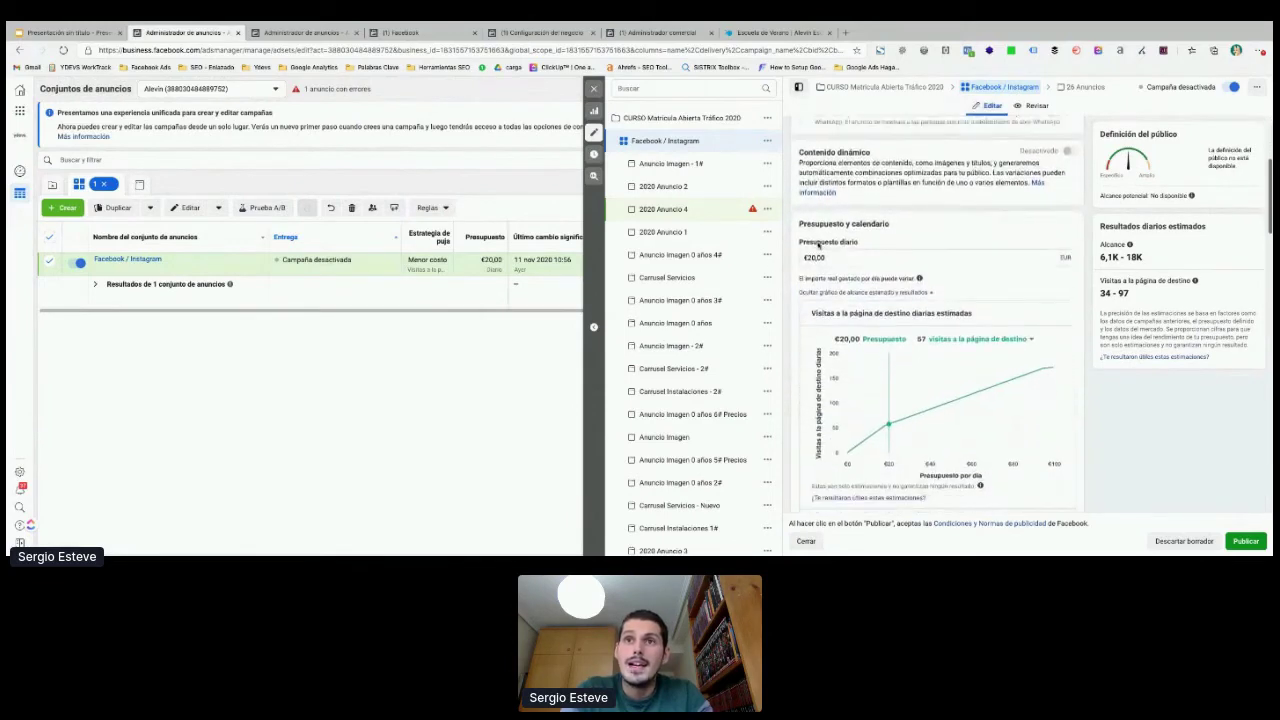
double_click(818, 256)
click(819, 256)
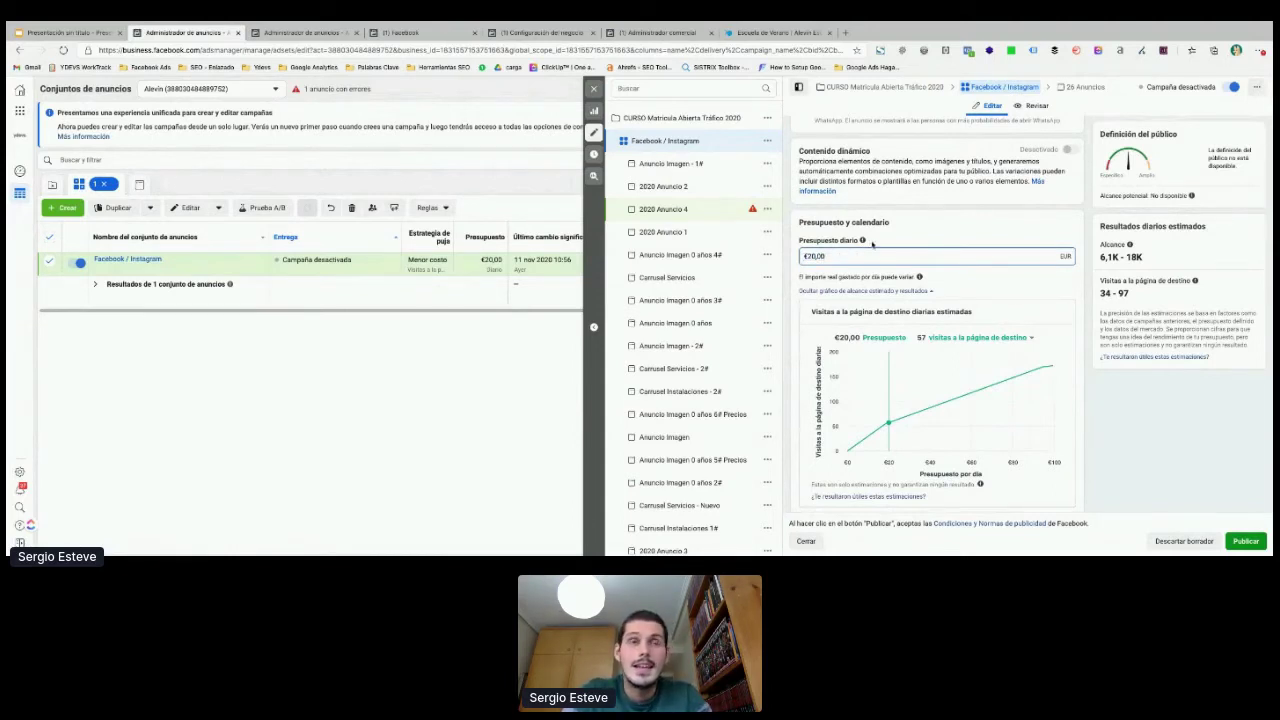
scroll(874, 276, down, 1)
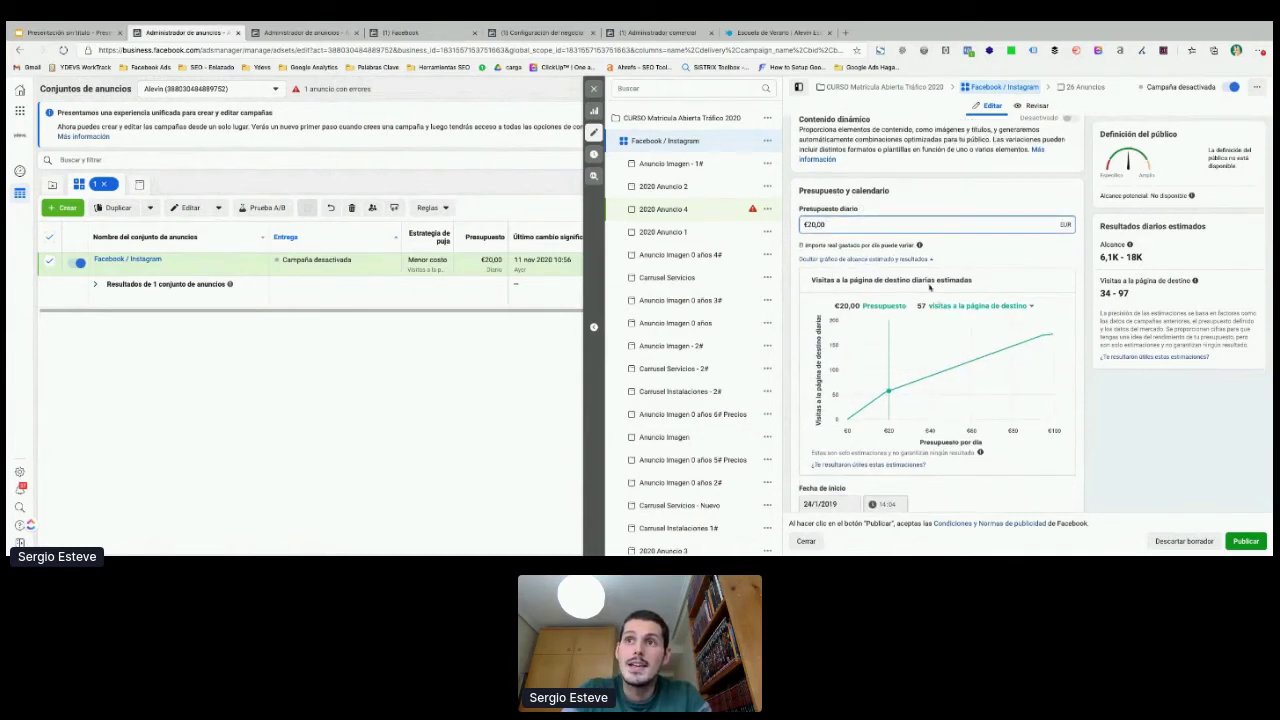
scroll(946, 270, down, 5)
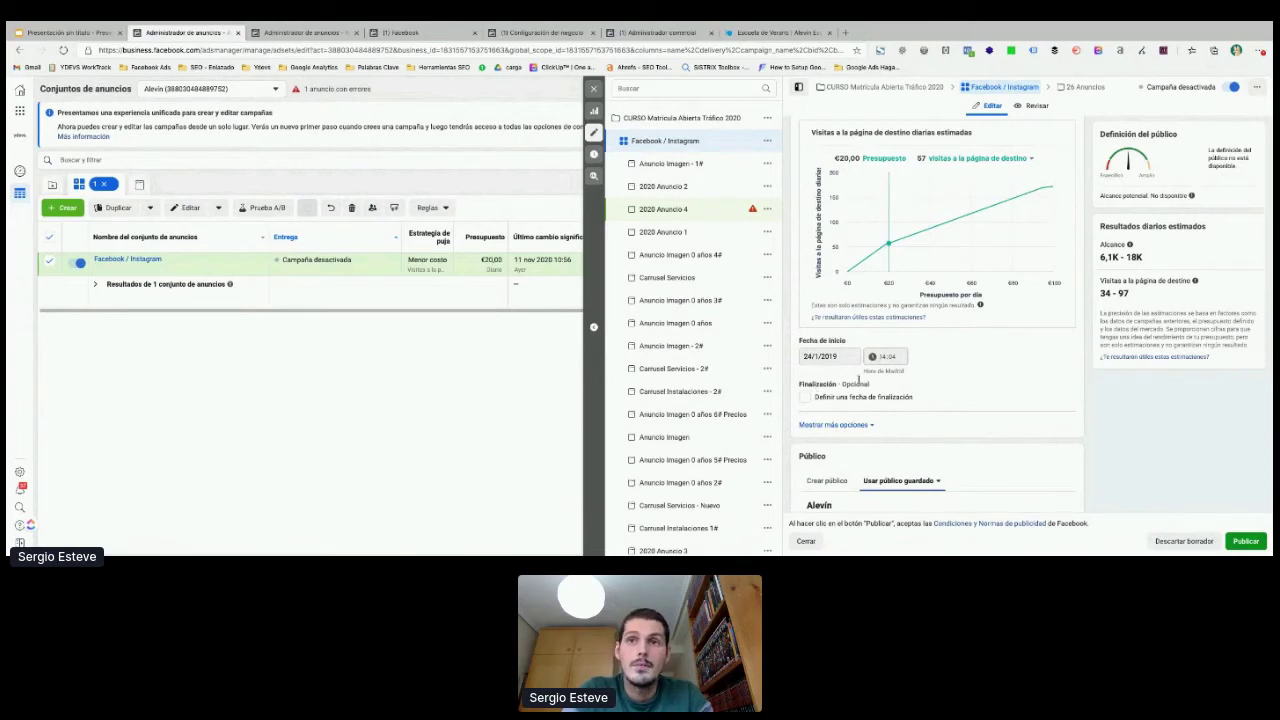
scroll(970, 389, down, 1)
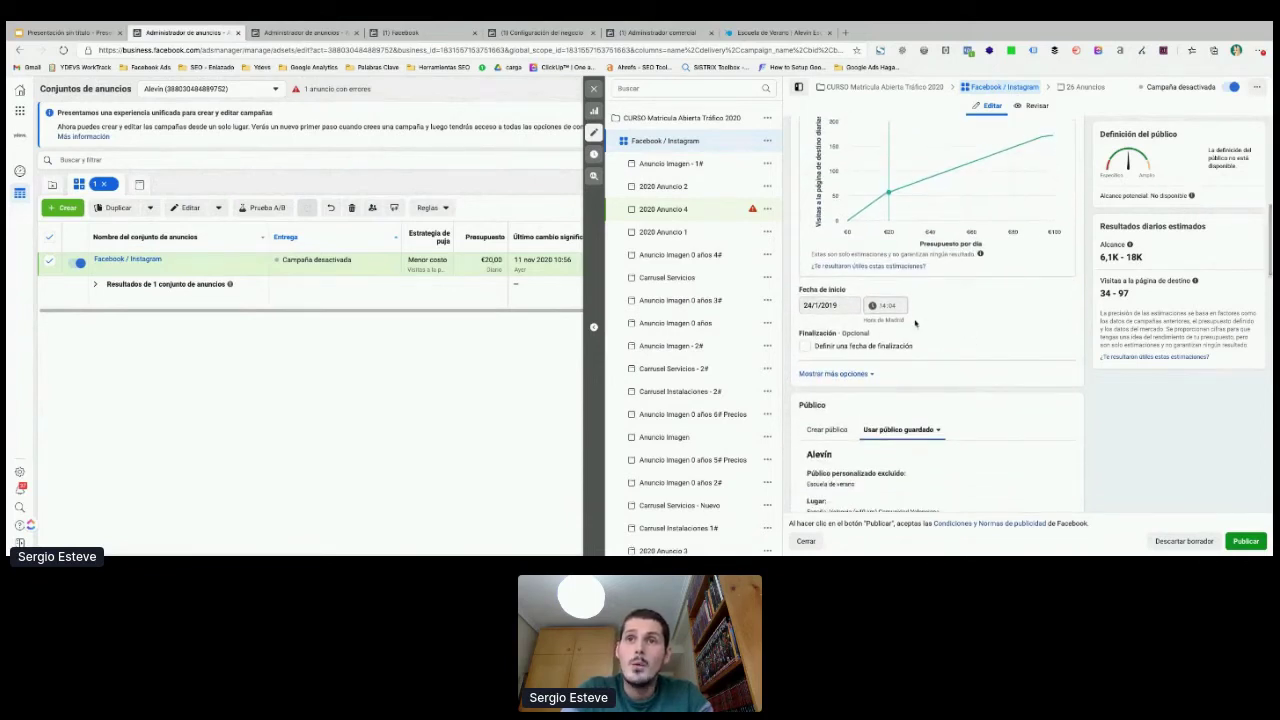
scroll(884, 337, down, 4)
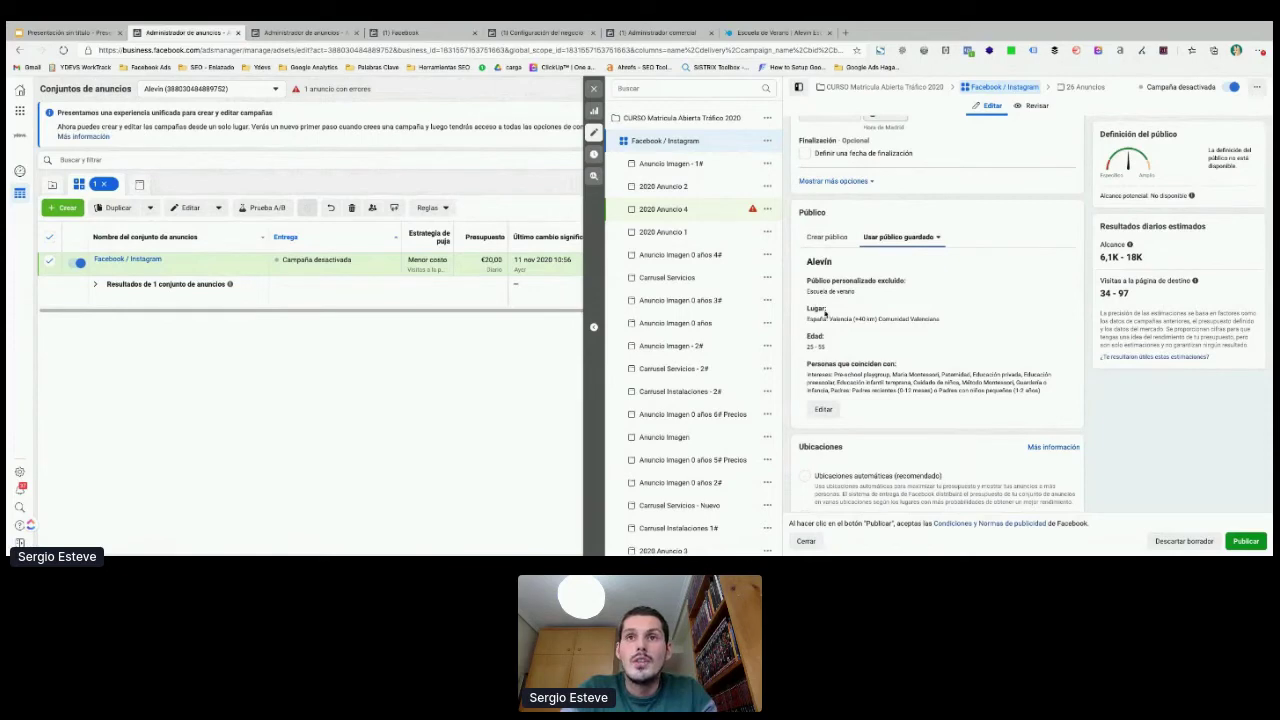
Step: Open the saved audience Alevín for editing and review its custom audience inclusions and exclusions, location, age and detailed targeting
click(829, 410)
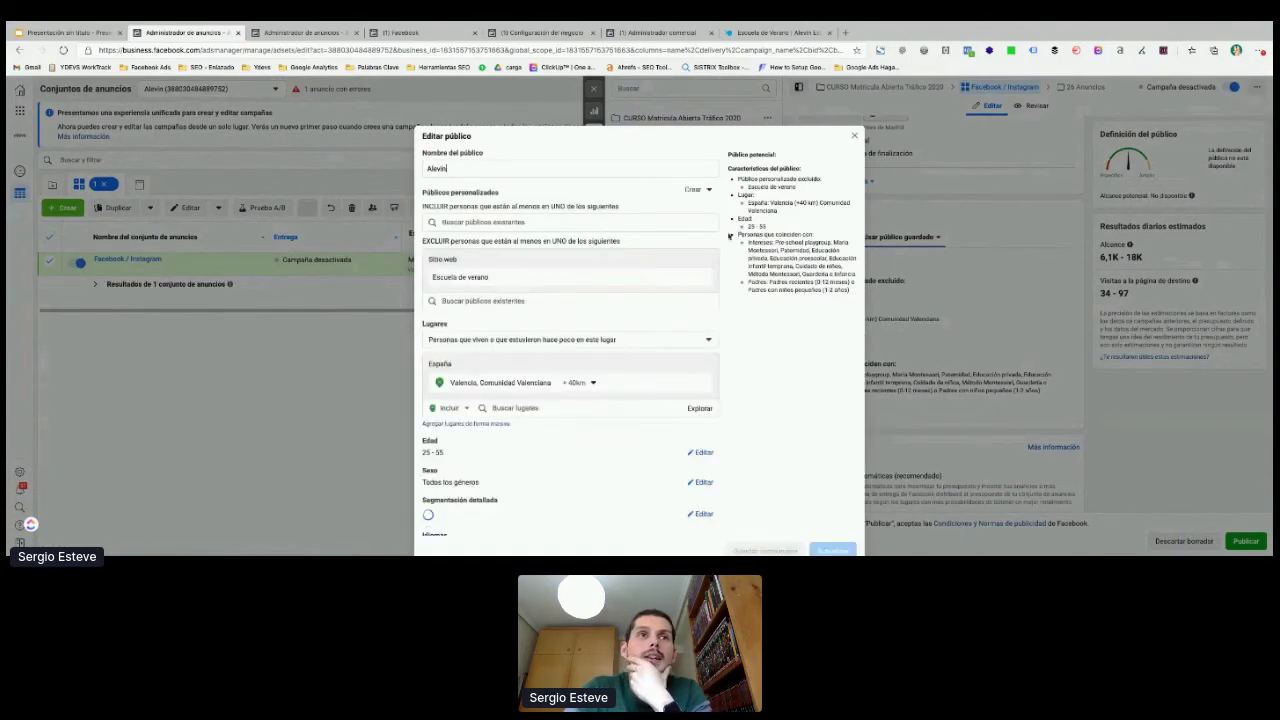
scroll(690, 280, down, 1)
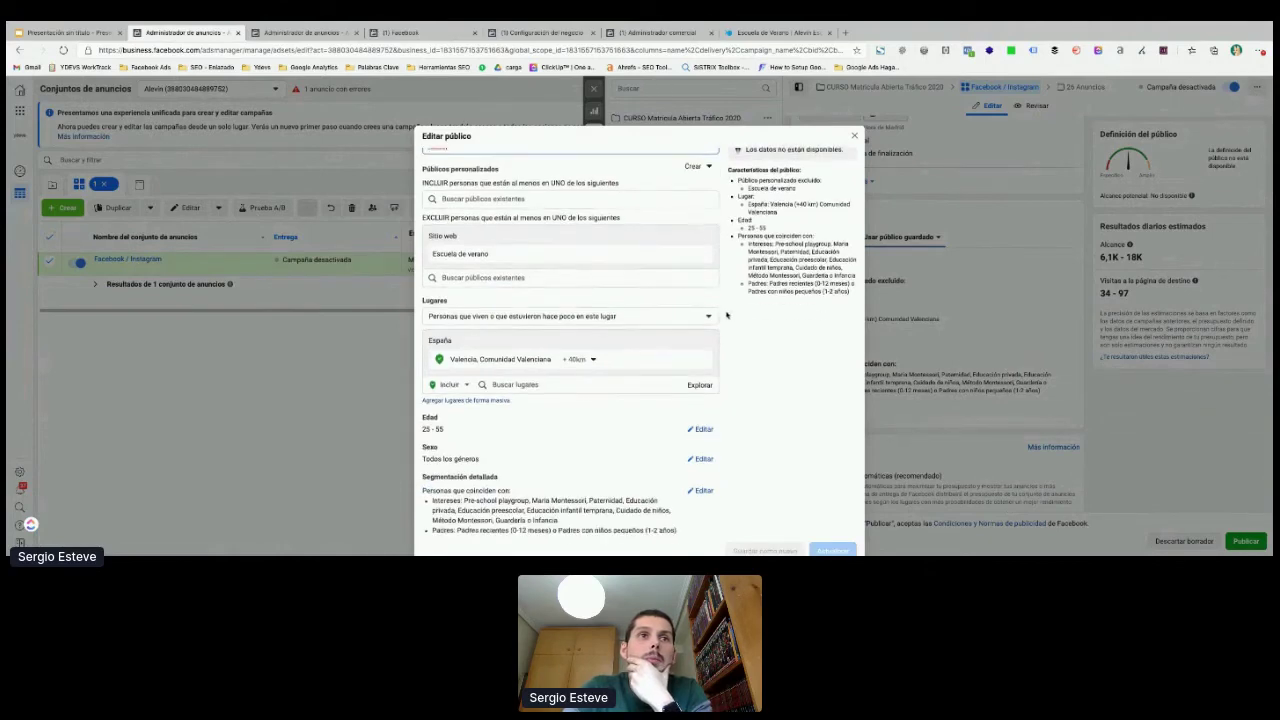
scroll(720, 302, down, 2)
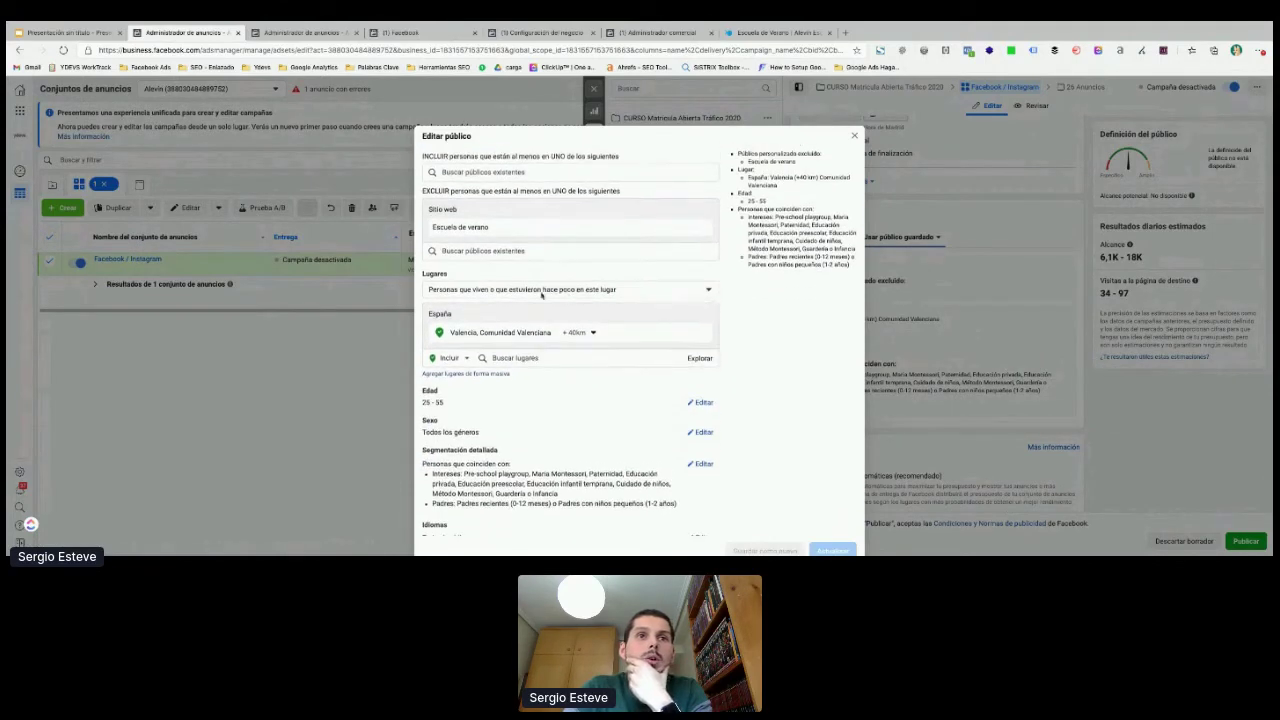
scroll(478, 312, down, 1)
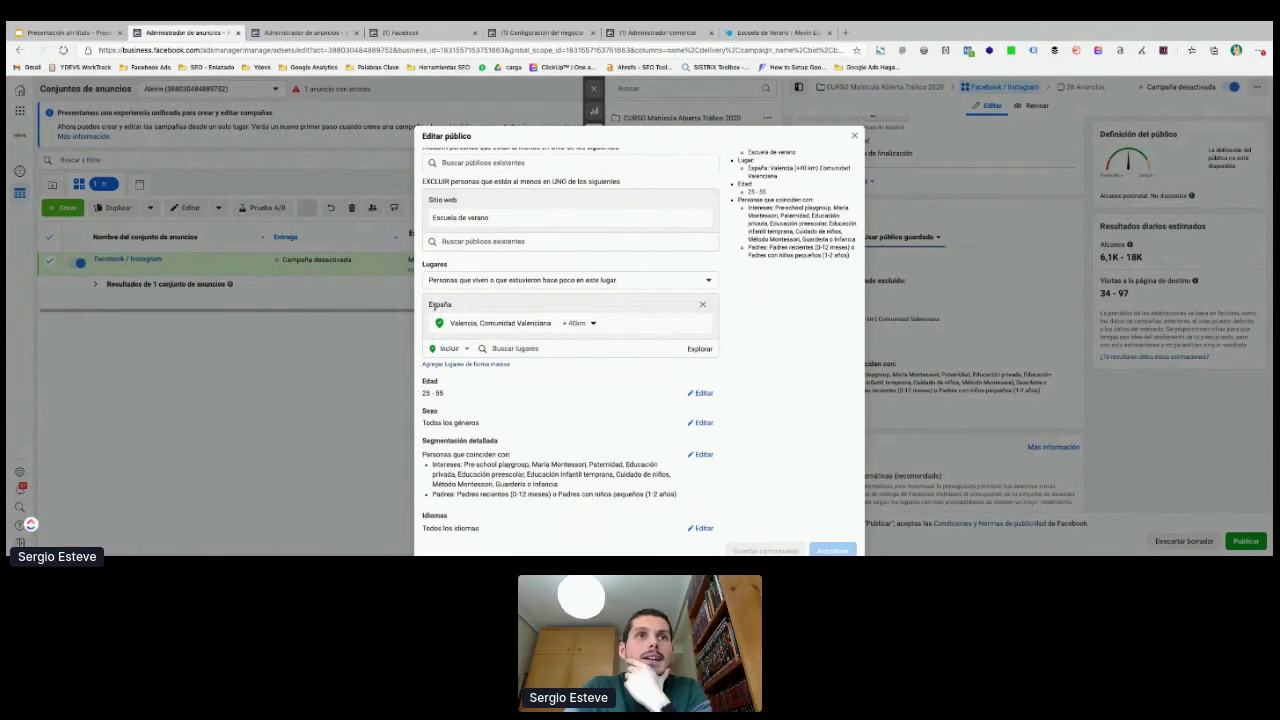
scroll(433, 308, up, 2)
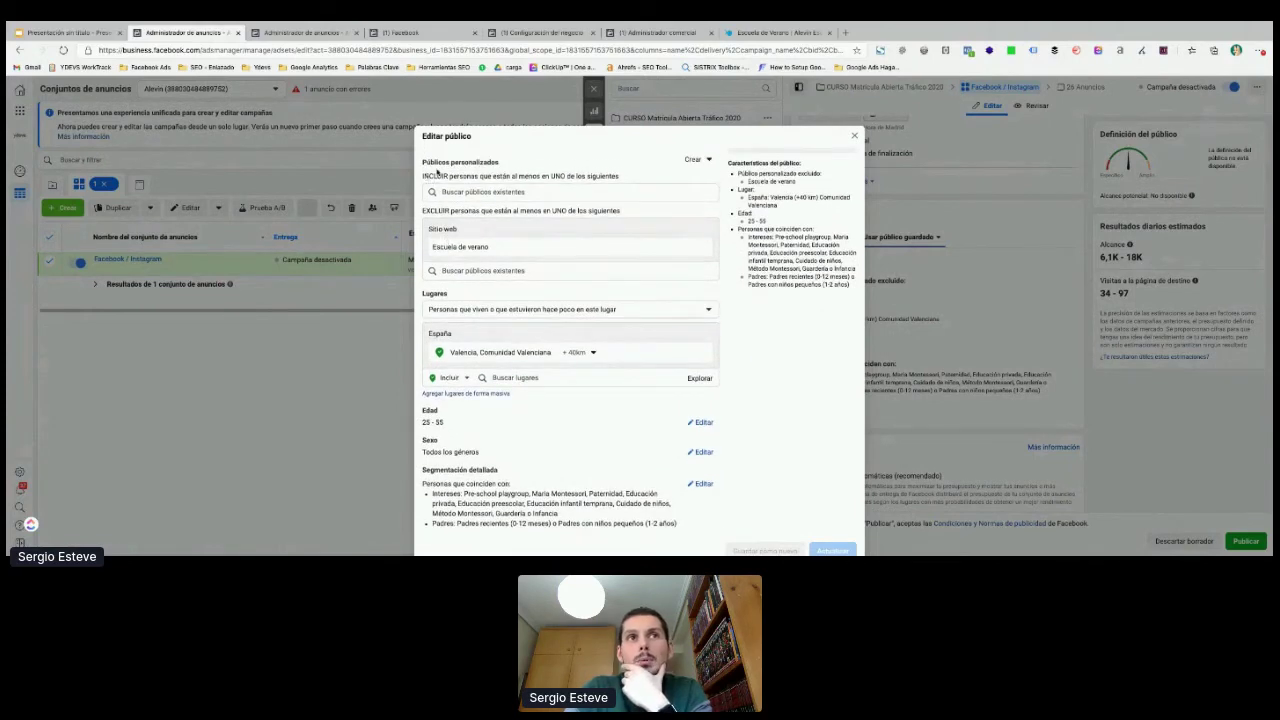
scroll(450, 170, up, 1)
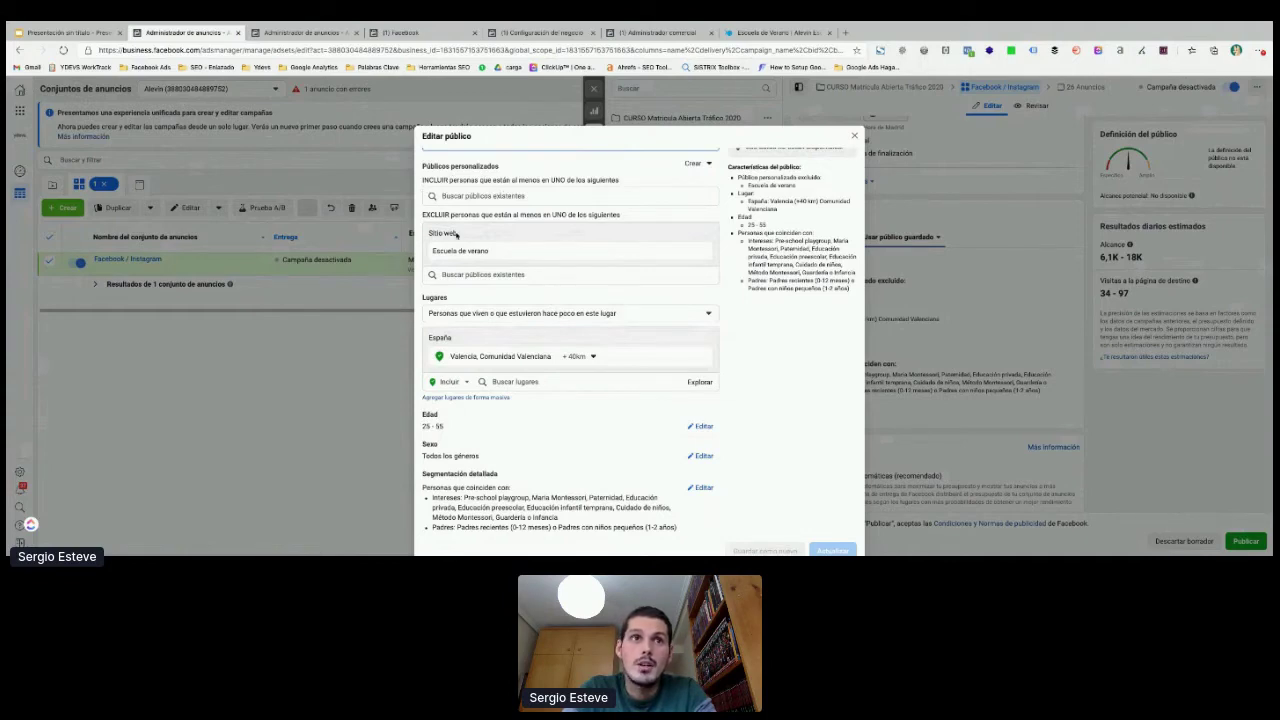
scroll(491, 302, down, 1)
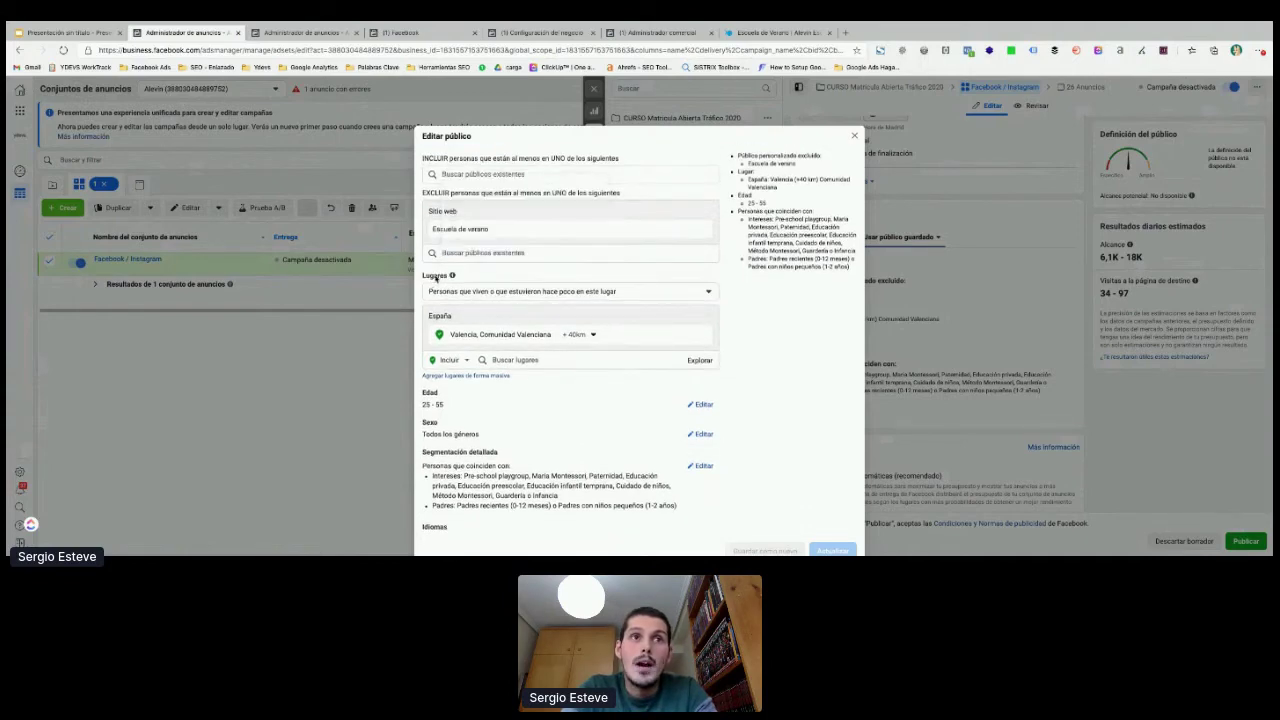
scroll(474, 316, down, 1)
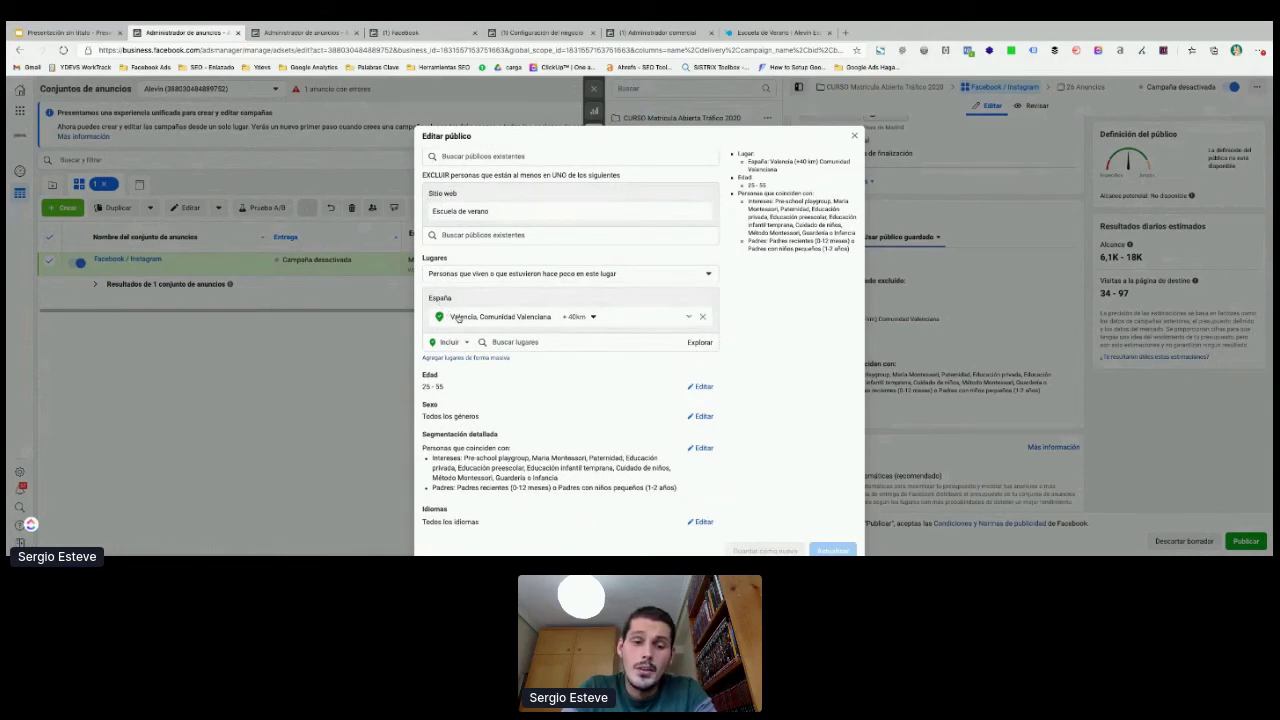
Step: Add Madrid, Comunidad de Madrid, España as an included location of the audience
click(688, 319)
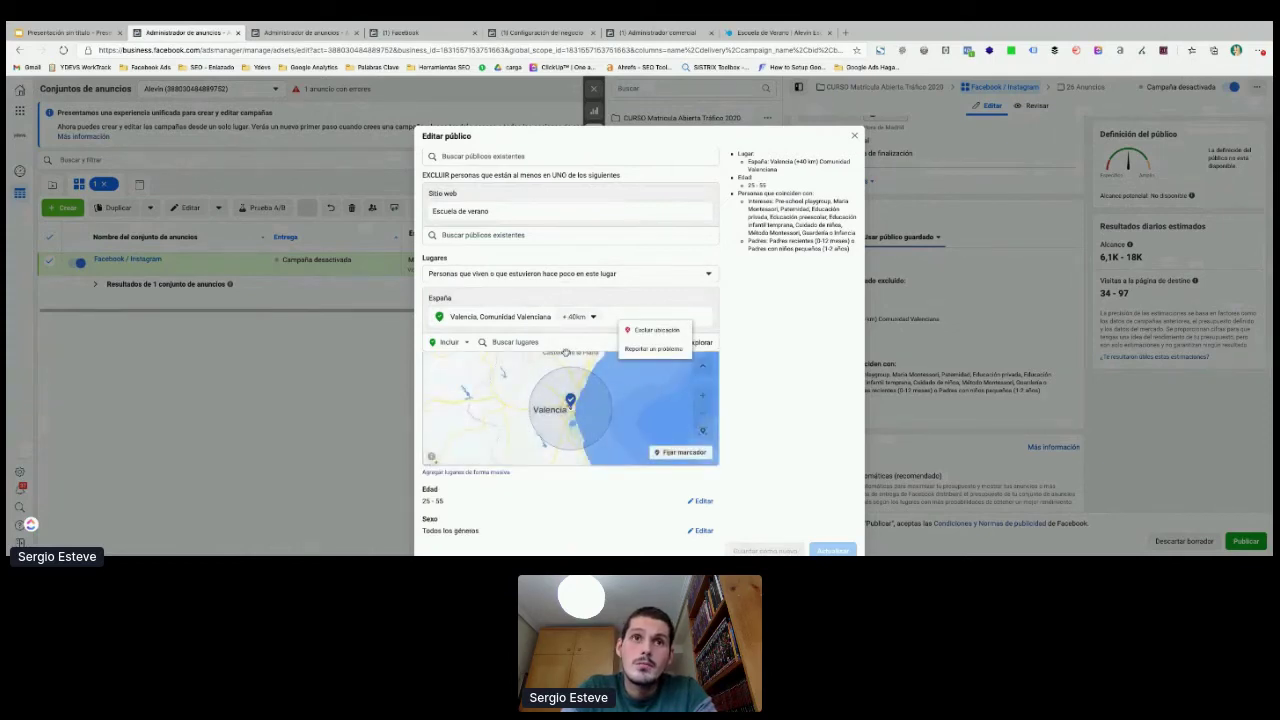
click(562, 342)
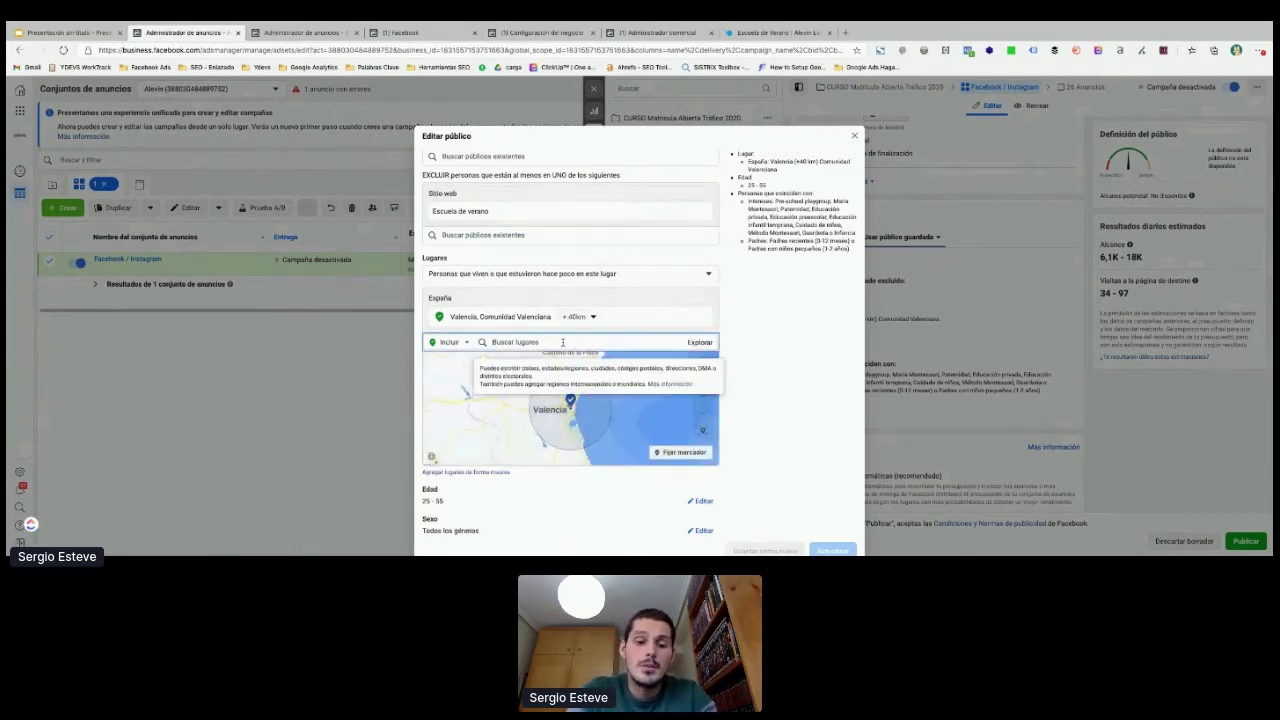
text(madrid)
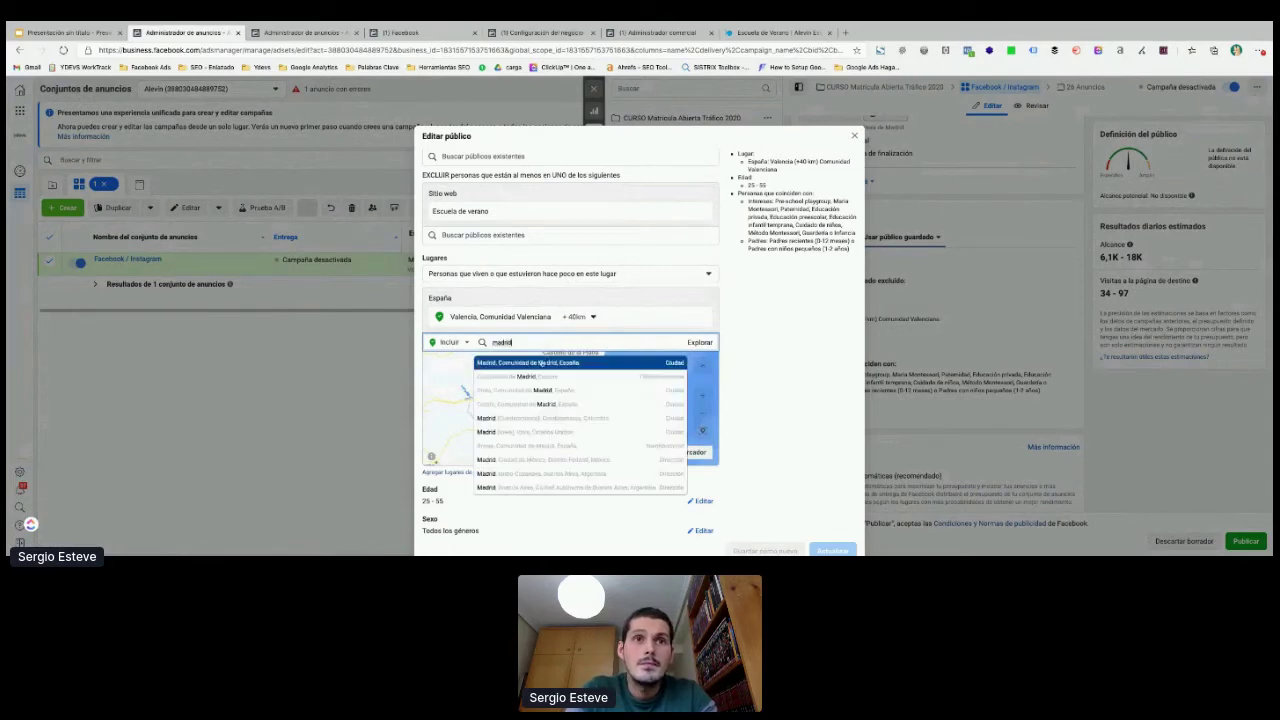
click(539, 363)
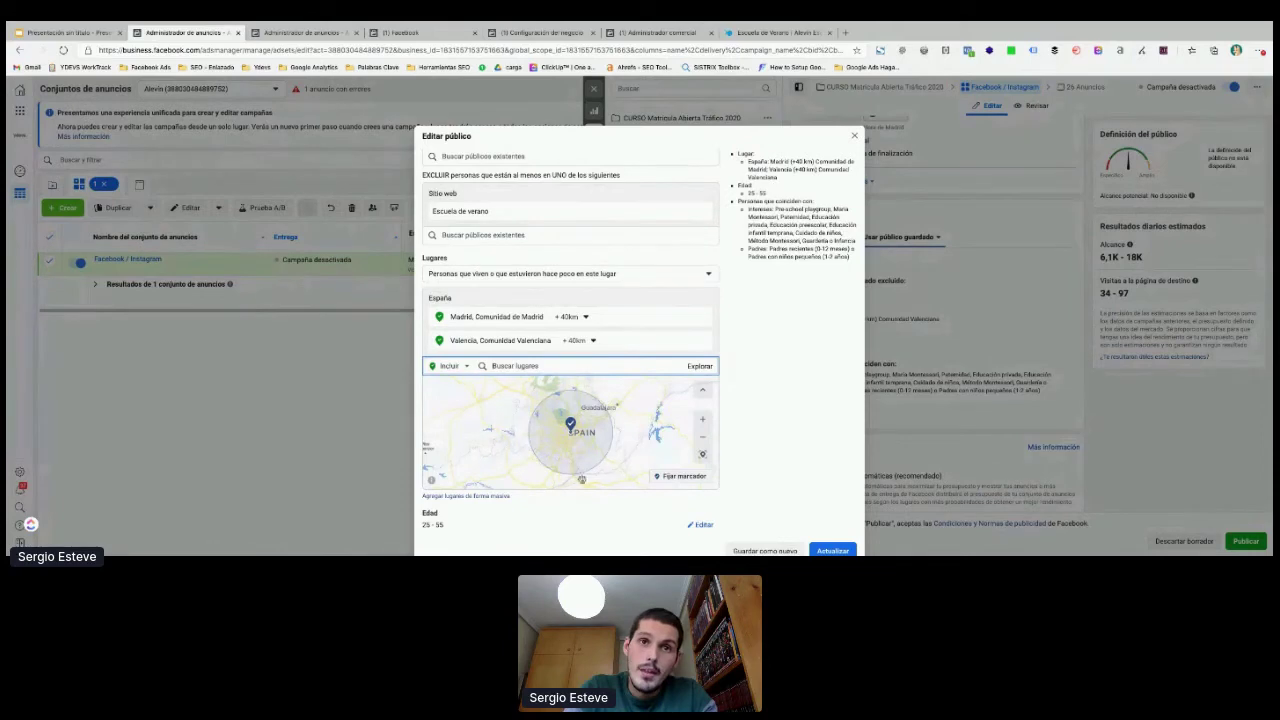
Step: Set the radius around Madrid to 23 km, and replace it with the current city only option
click(572, 317)
drag(588, 376, 577, 379)
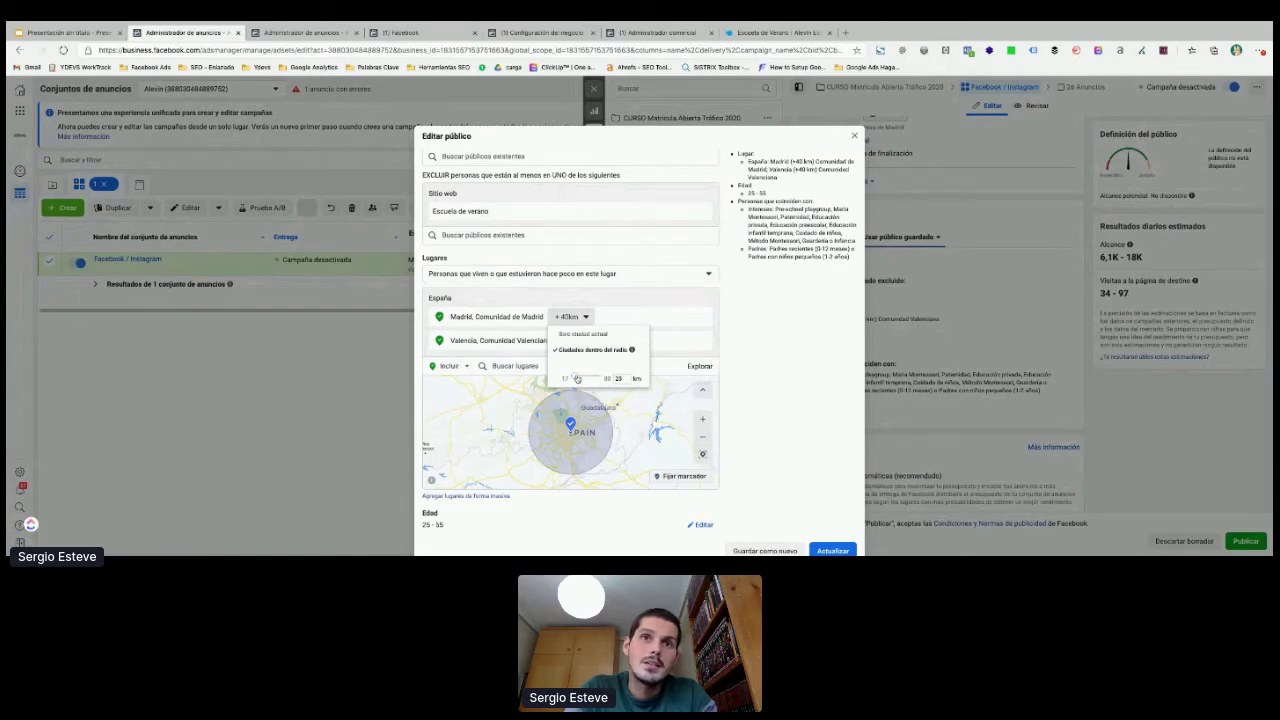
click(566, 428)
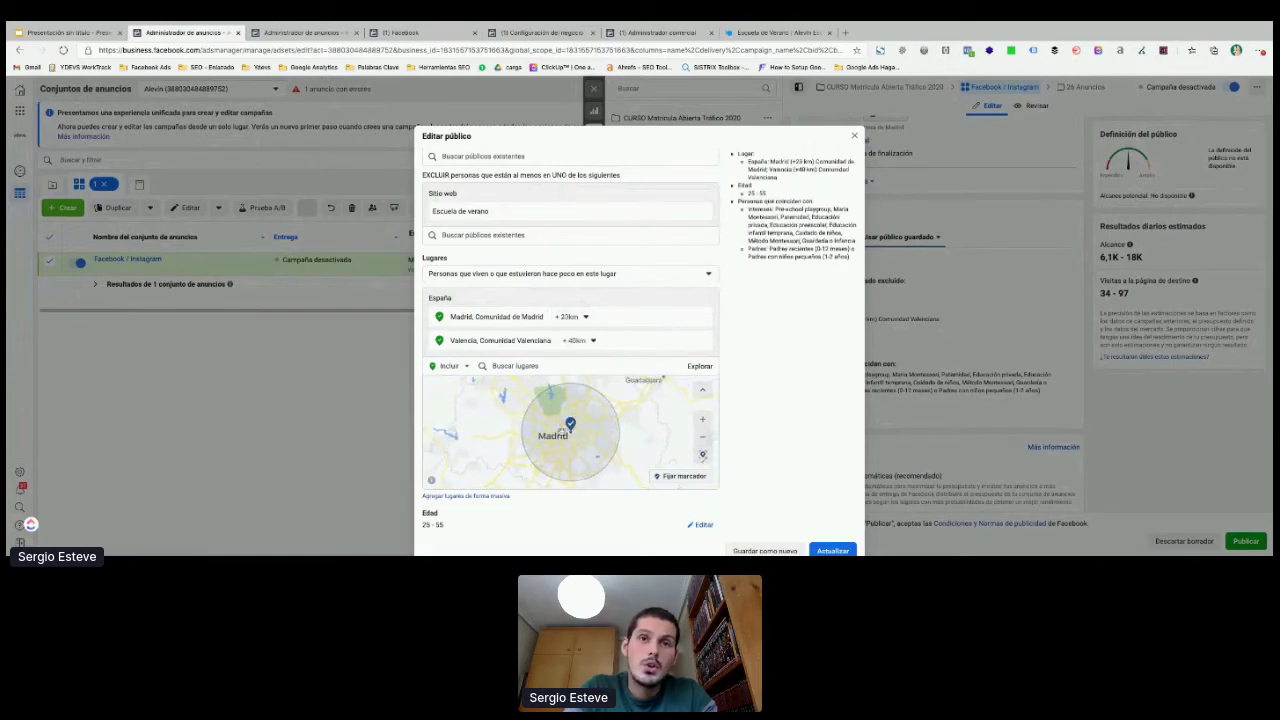
click(582, 317)
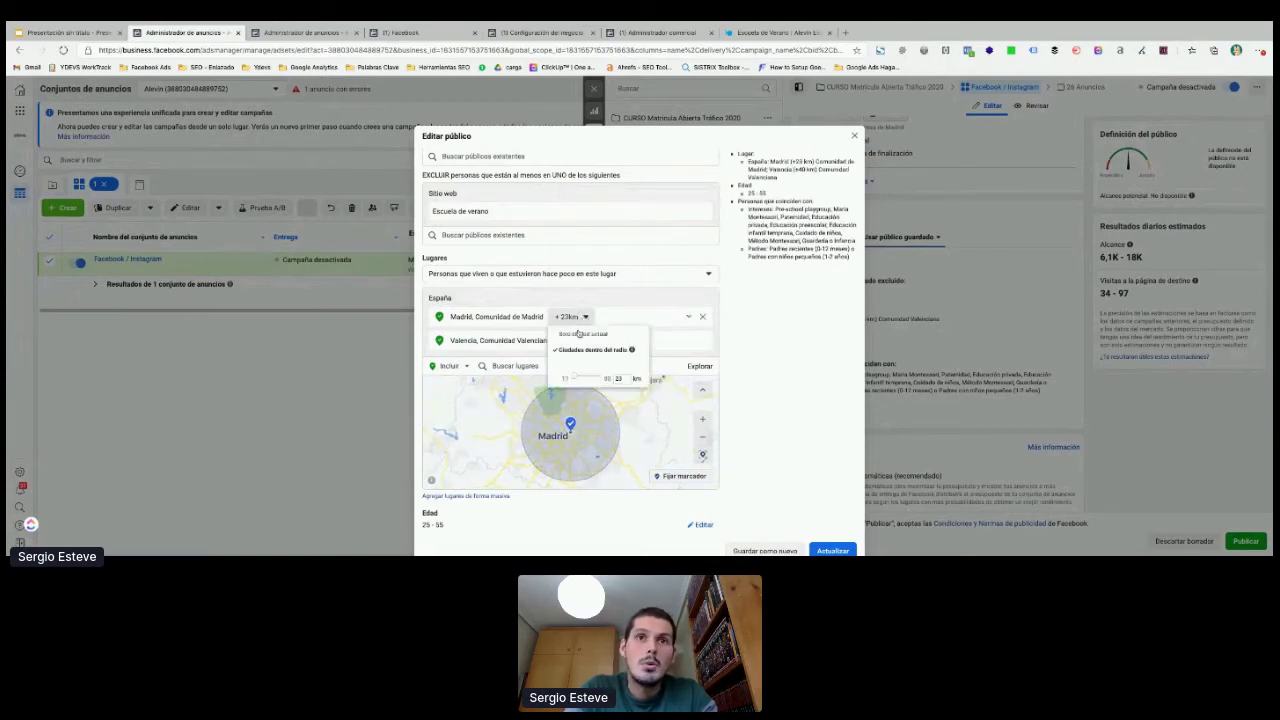
click(578, 333)
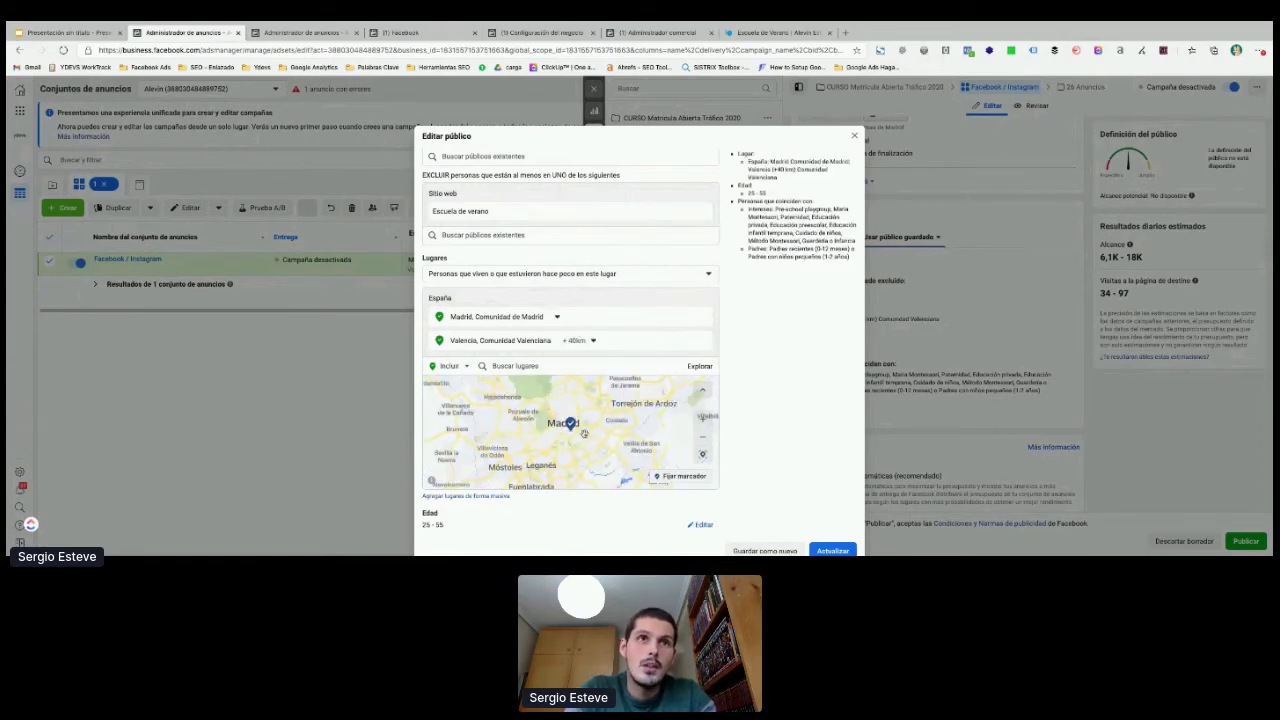
Step: Review the location targeting choices and restrict the audience to "Personas que viven en este lugar"
click(535, 276)
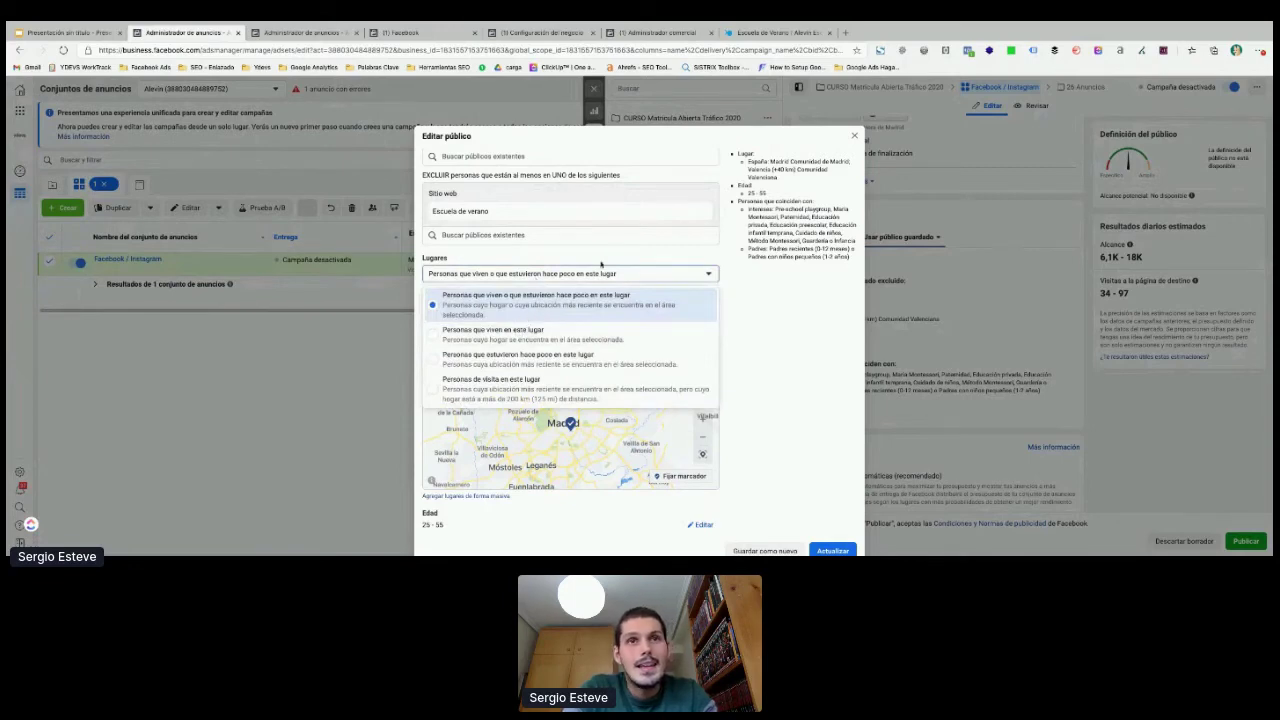
click(478, 287)
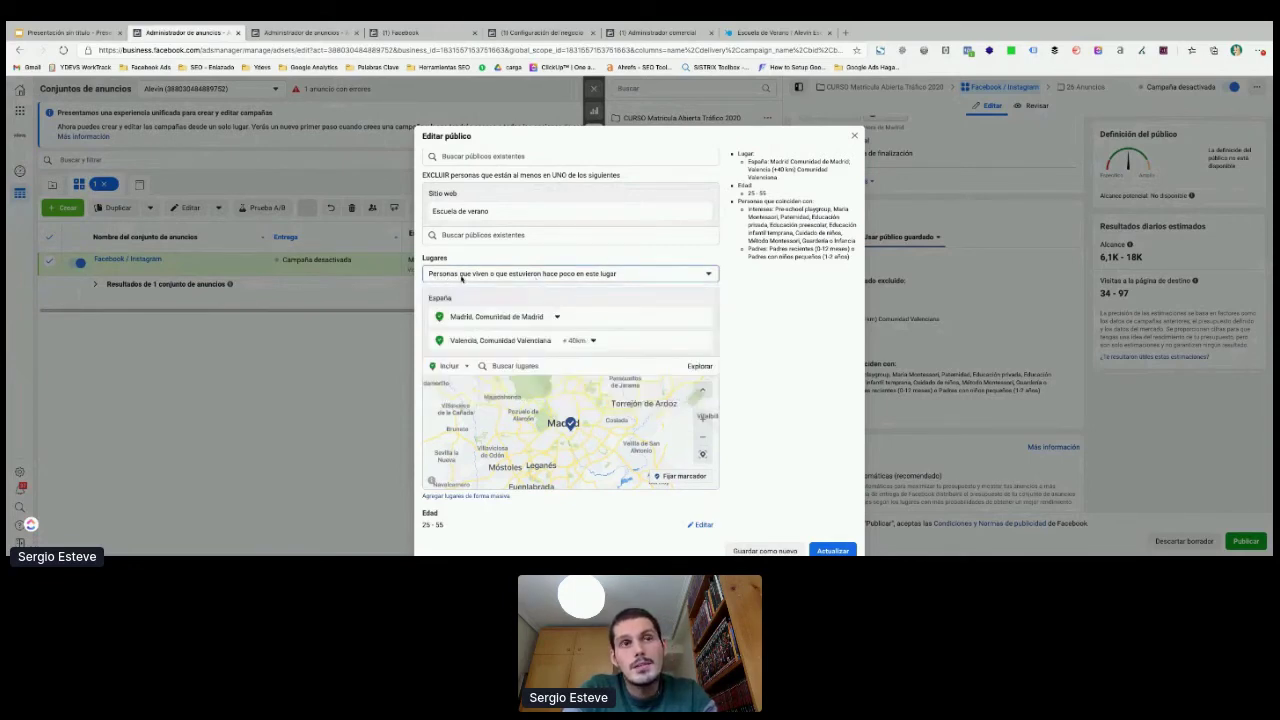
click(466, 276)
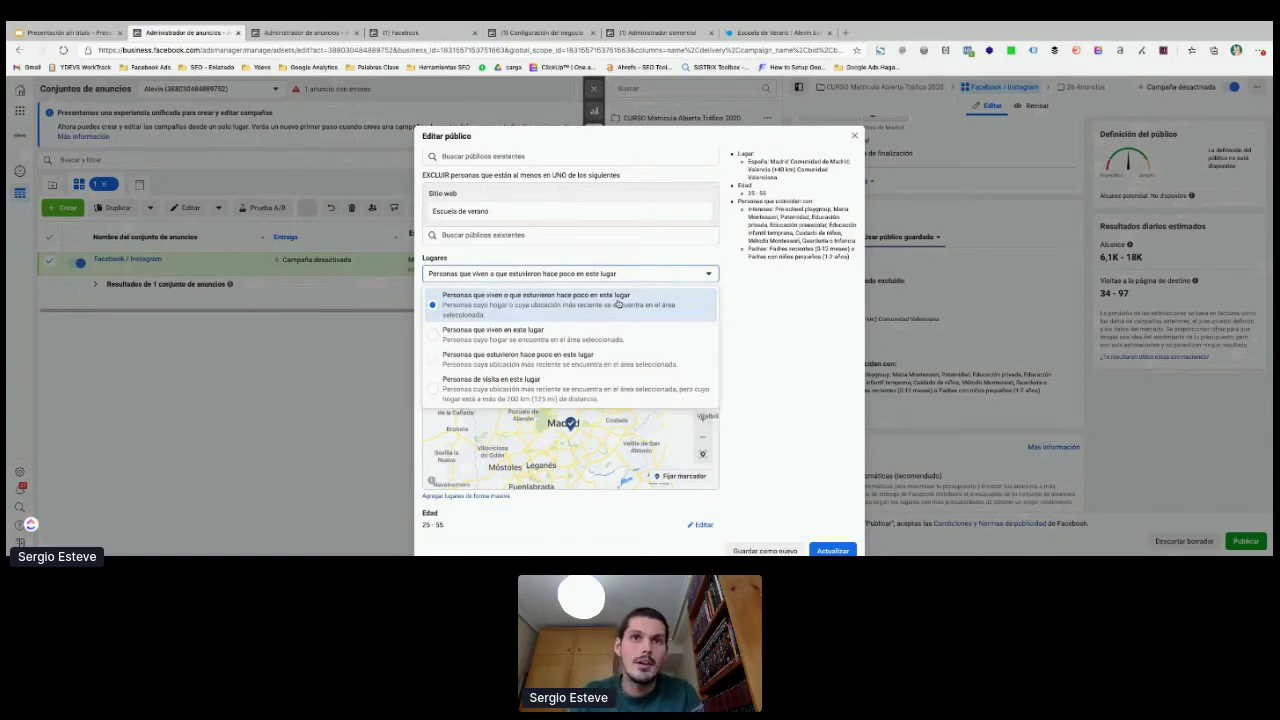
click(466, 338)
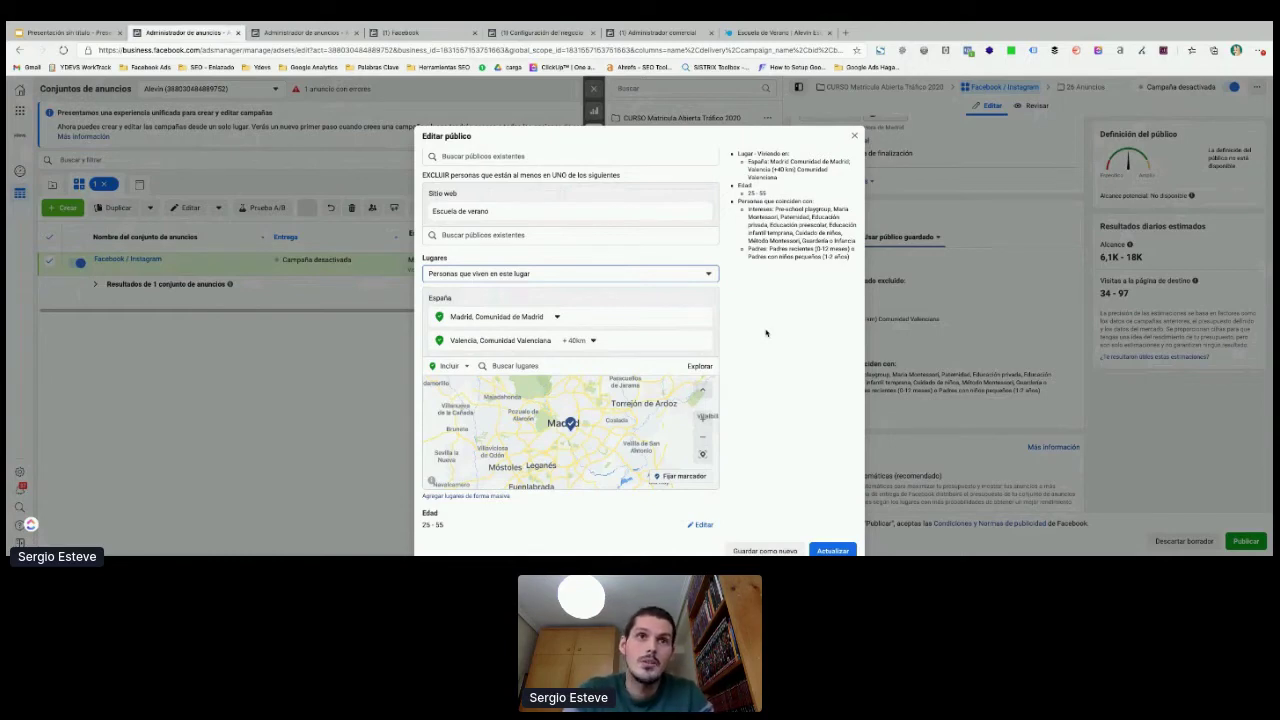
Step: Open the audience's age range and gender settings for editing and review them with the detailed targeting summary
scroll(718, 336, down, 3)
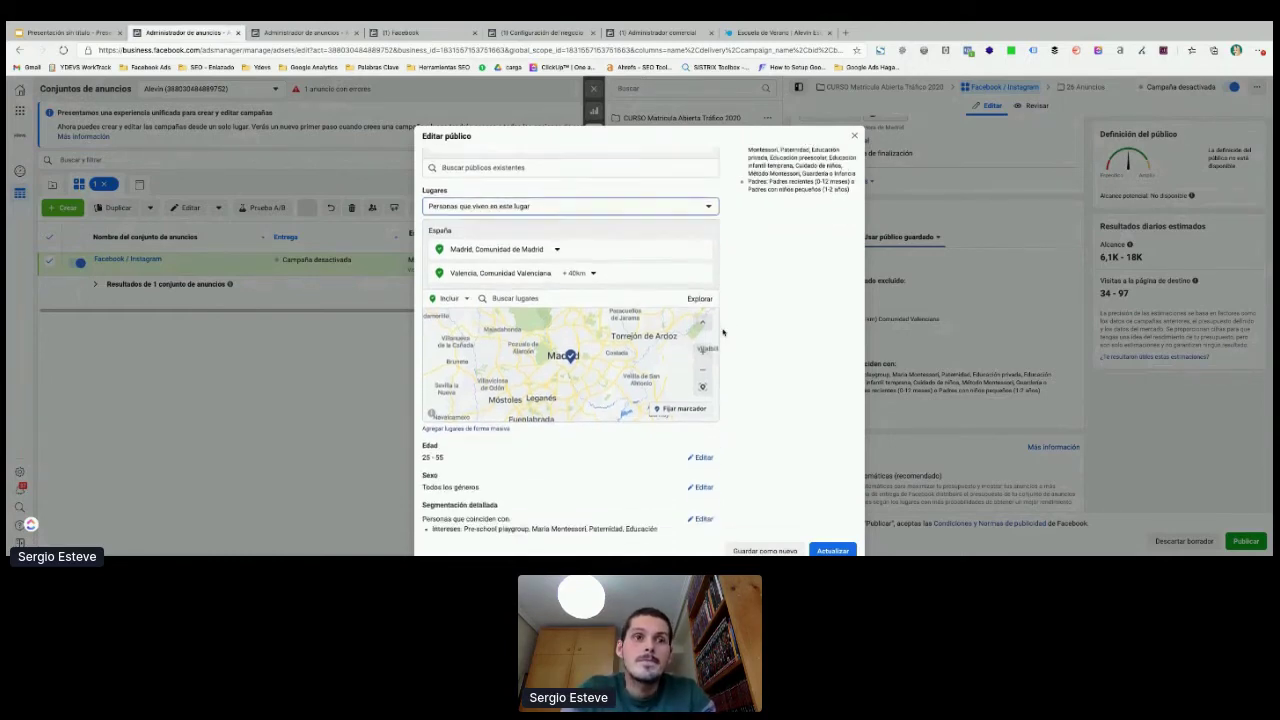
scroll(447, 382, down, 1)
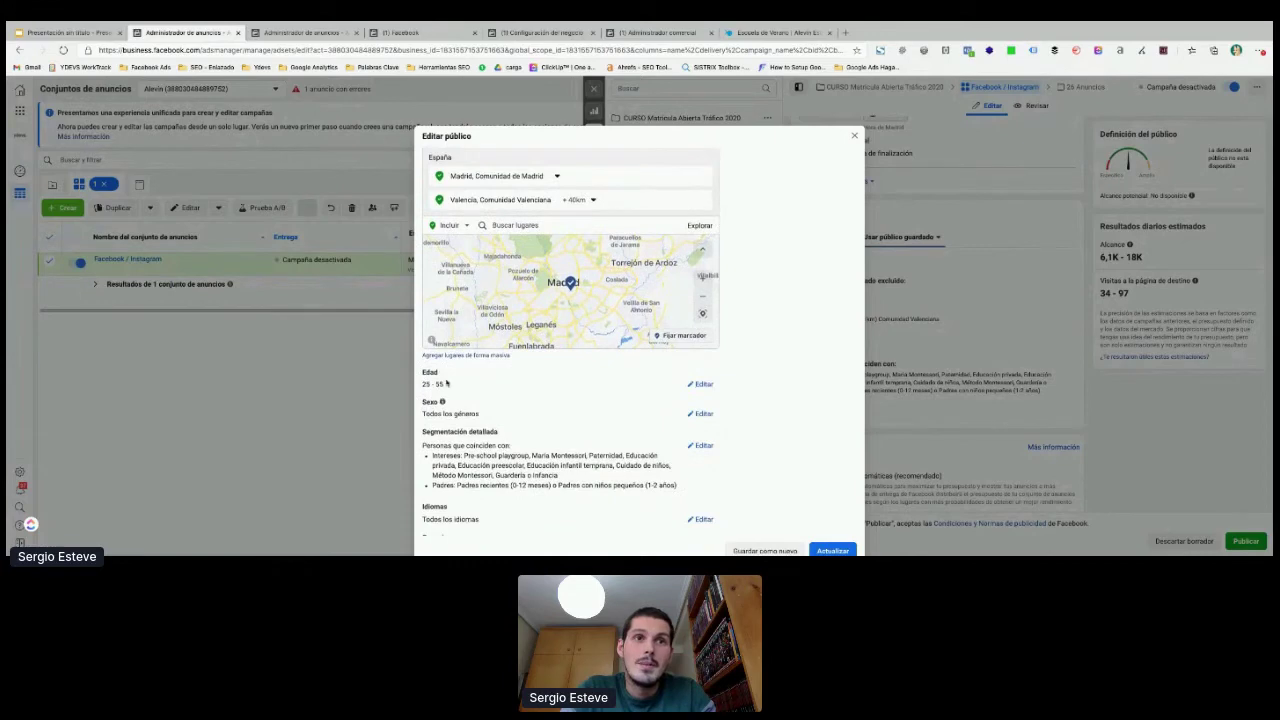
click(700, 384)
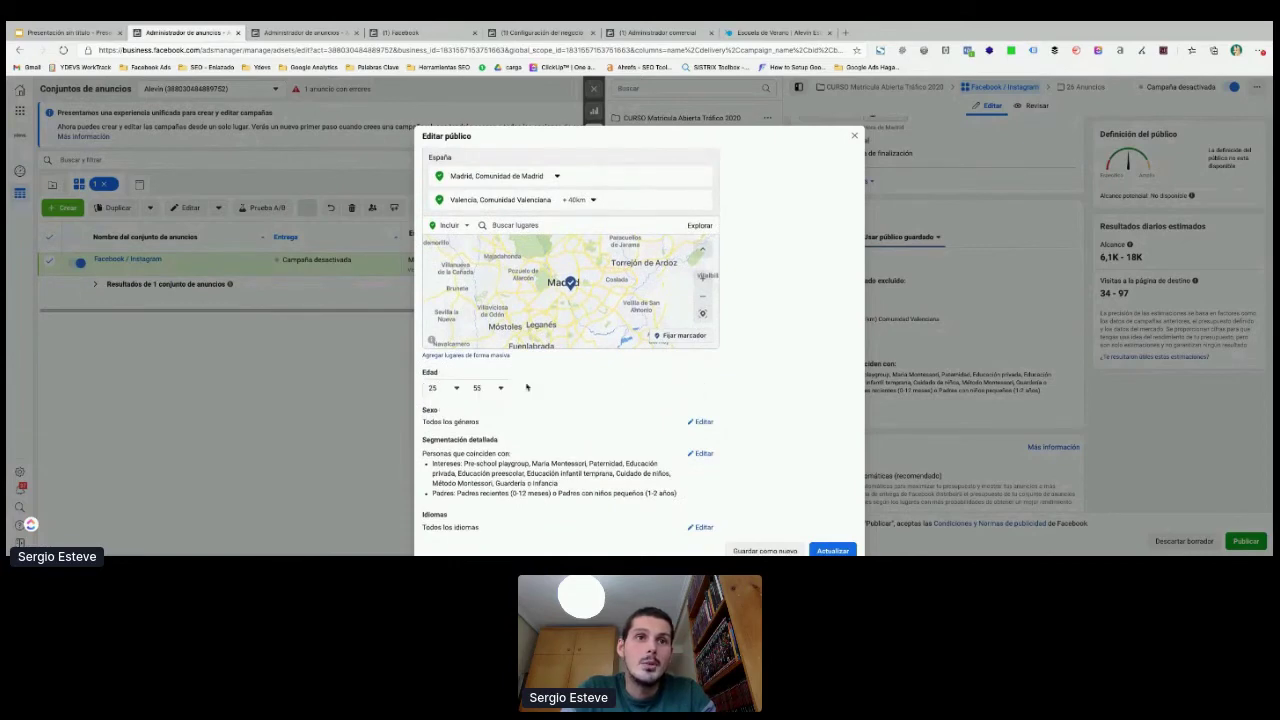
scroll(563, 399, down, 1)
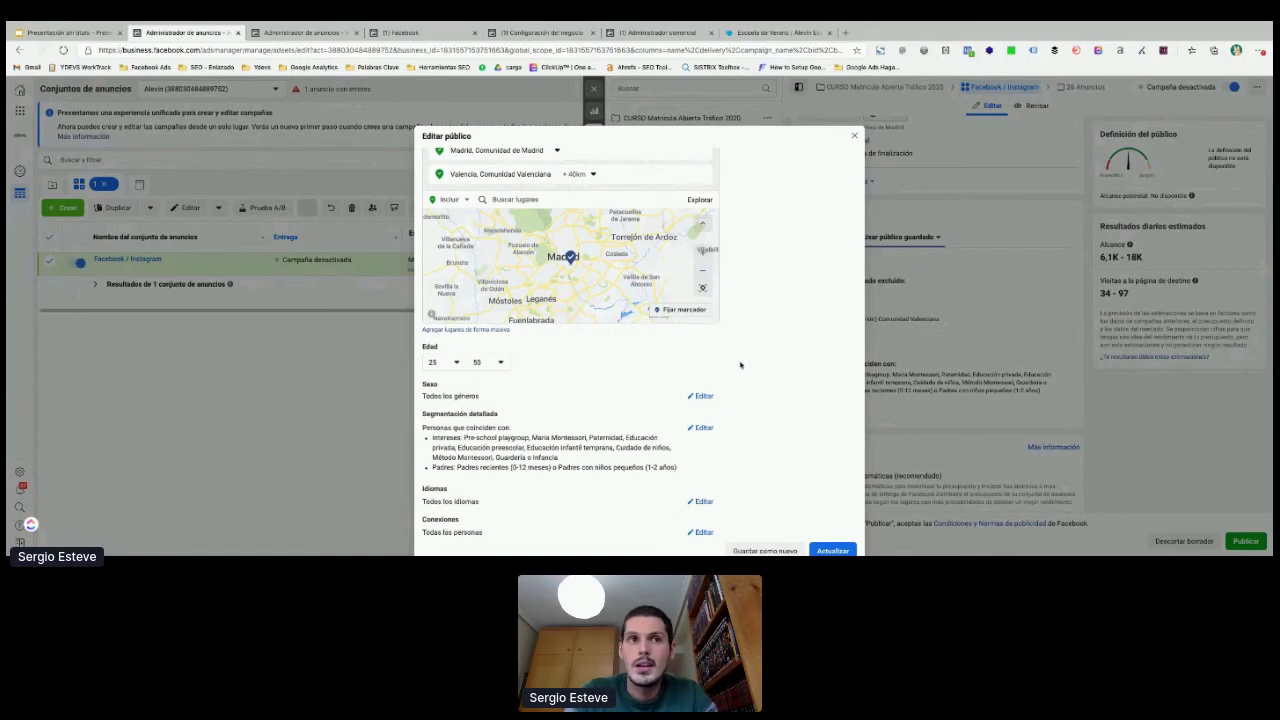
scroll(740, 365, down, 1)
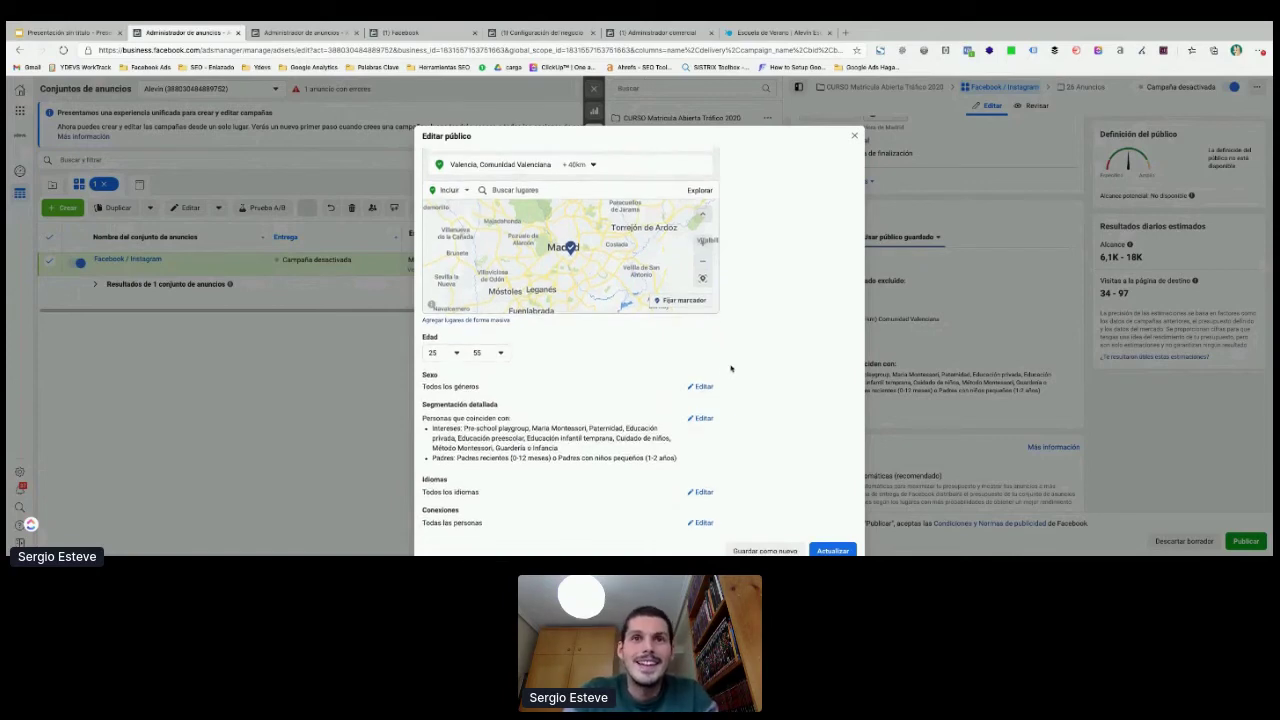
click(701, 386)
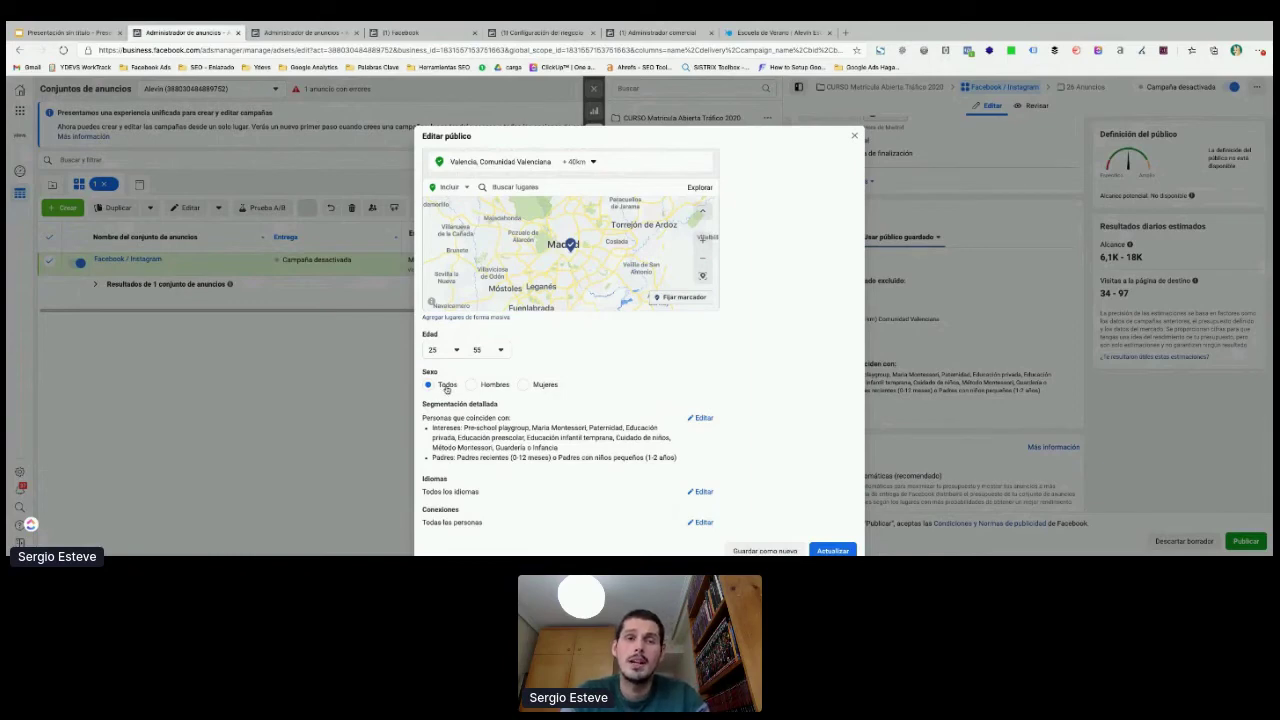
scroll(670, 392, down, 1)
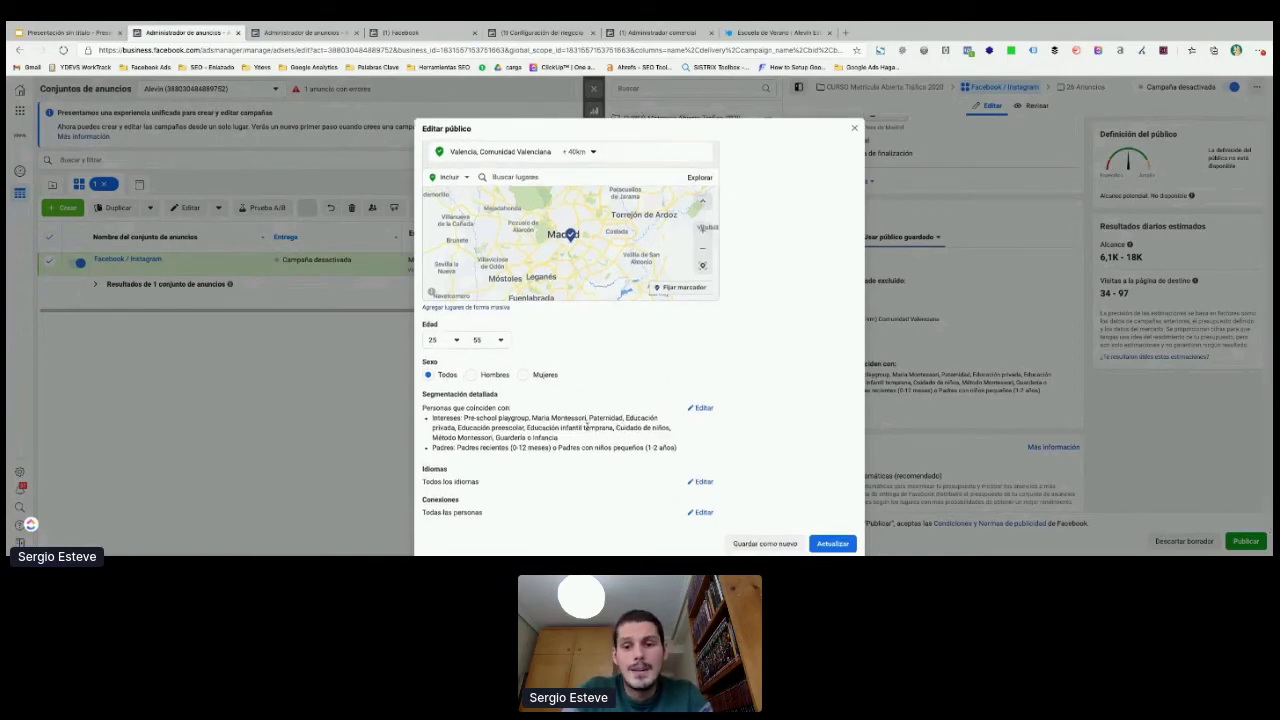
scroll(567, 421, down, 1)
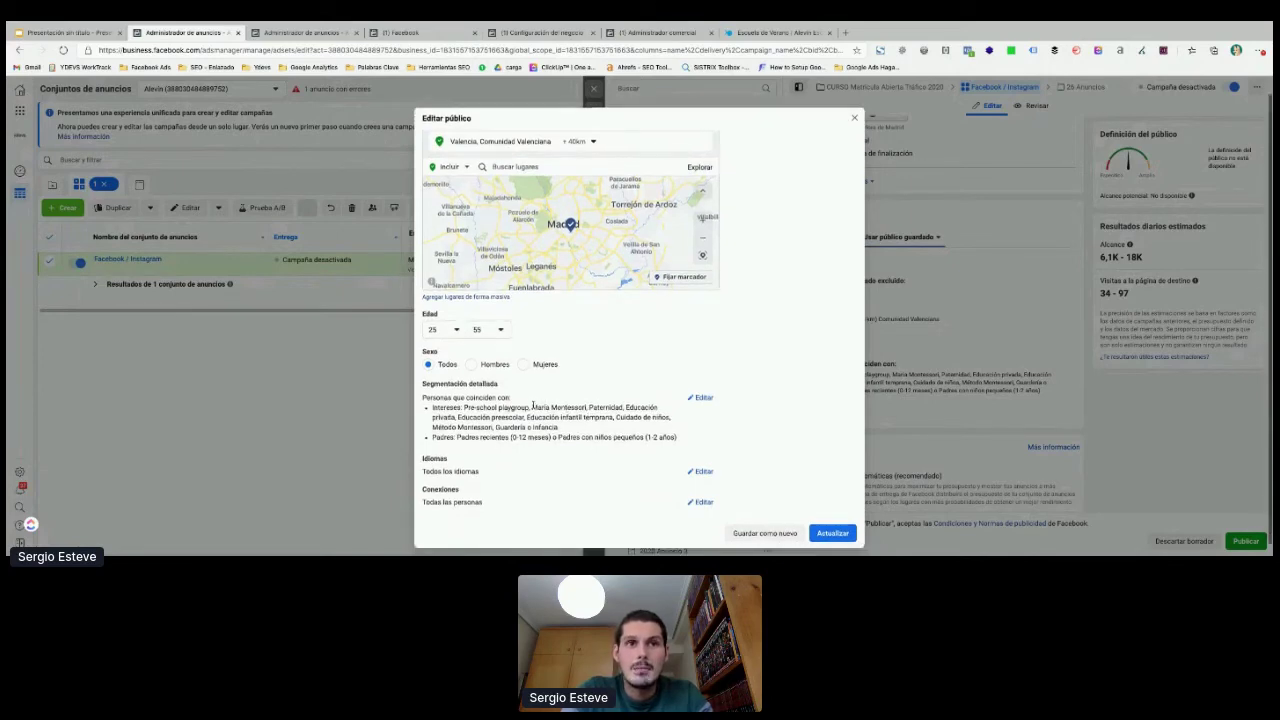
scroll(540, 400, down, 1)
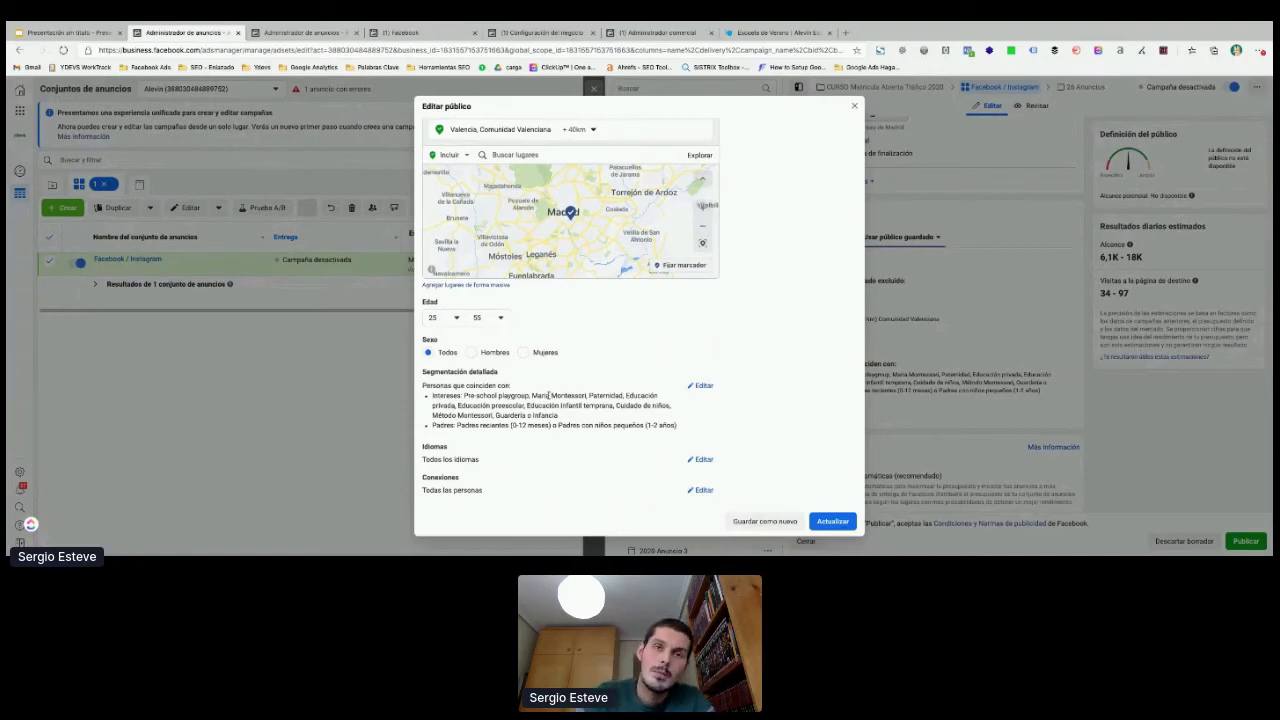
Step: Open the detailed targeting for editing and remove the Padres demographic group and the interests Paternidad and Cuidado de niños
click(713, 389)
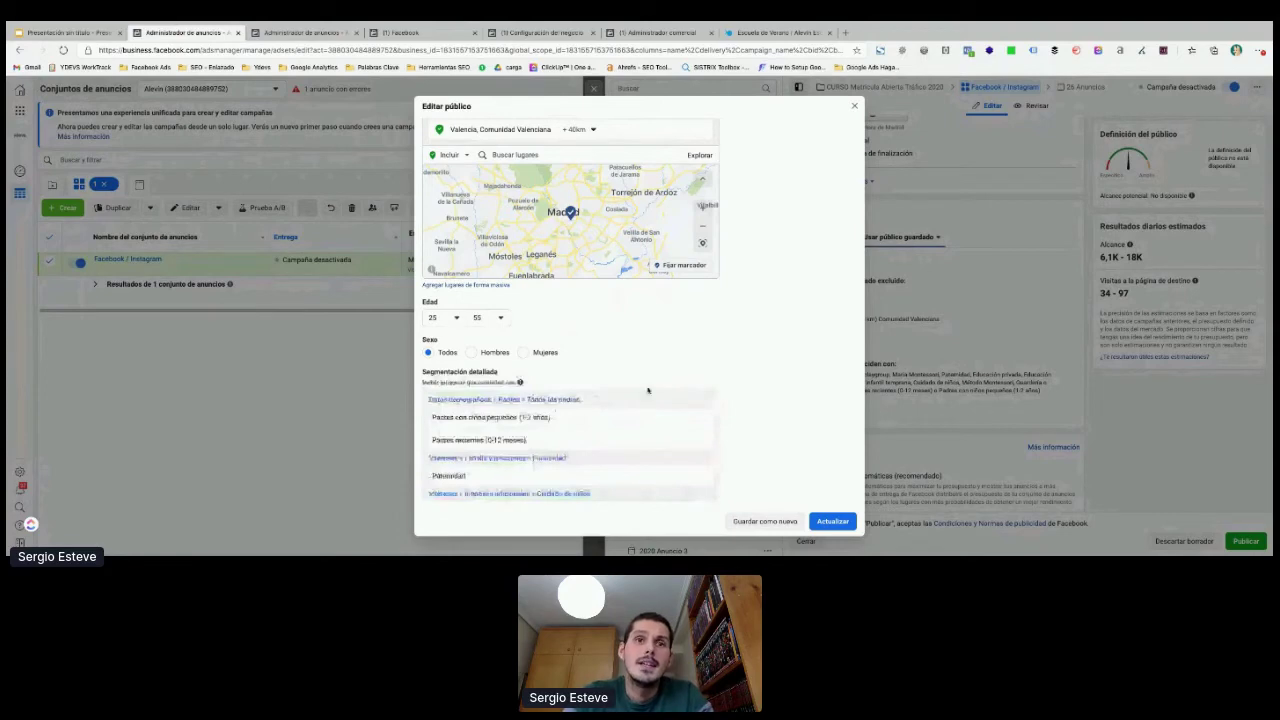
scroll(647, 390, down, 1)
scroll(647, 390, down, 1)
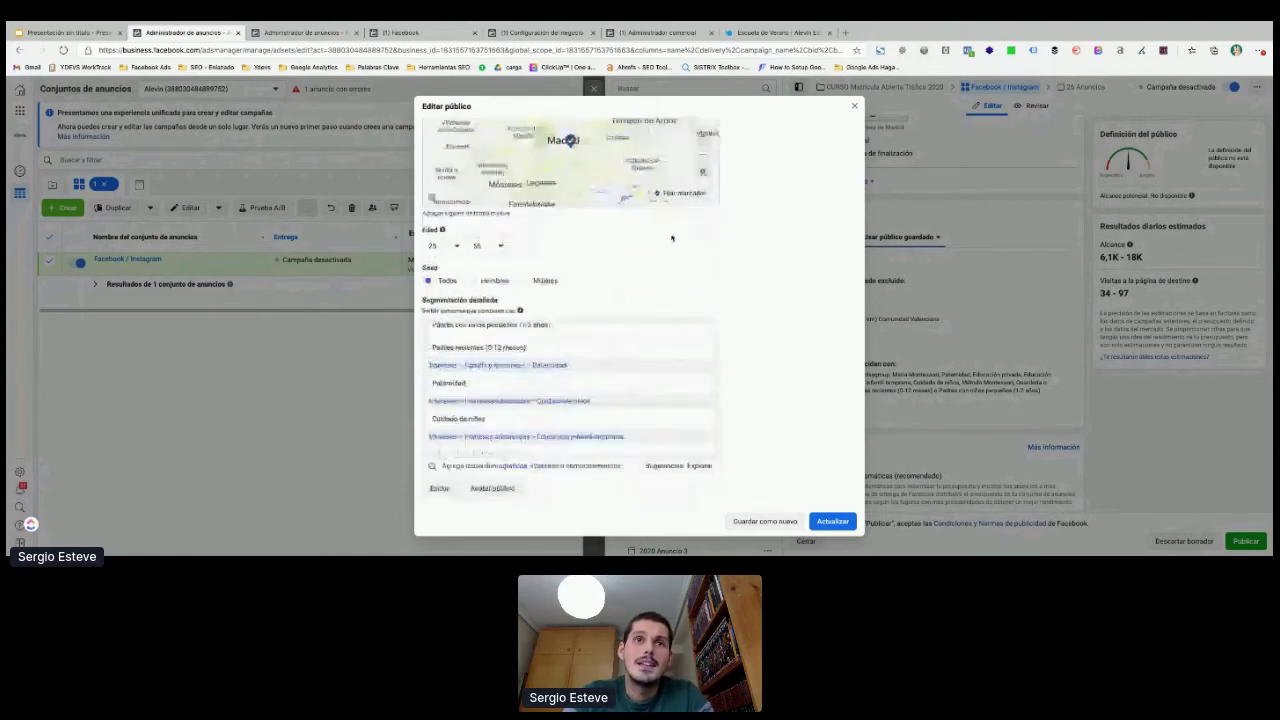
scroll(670, 290, down, 2)
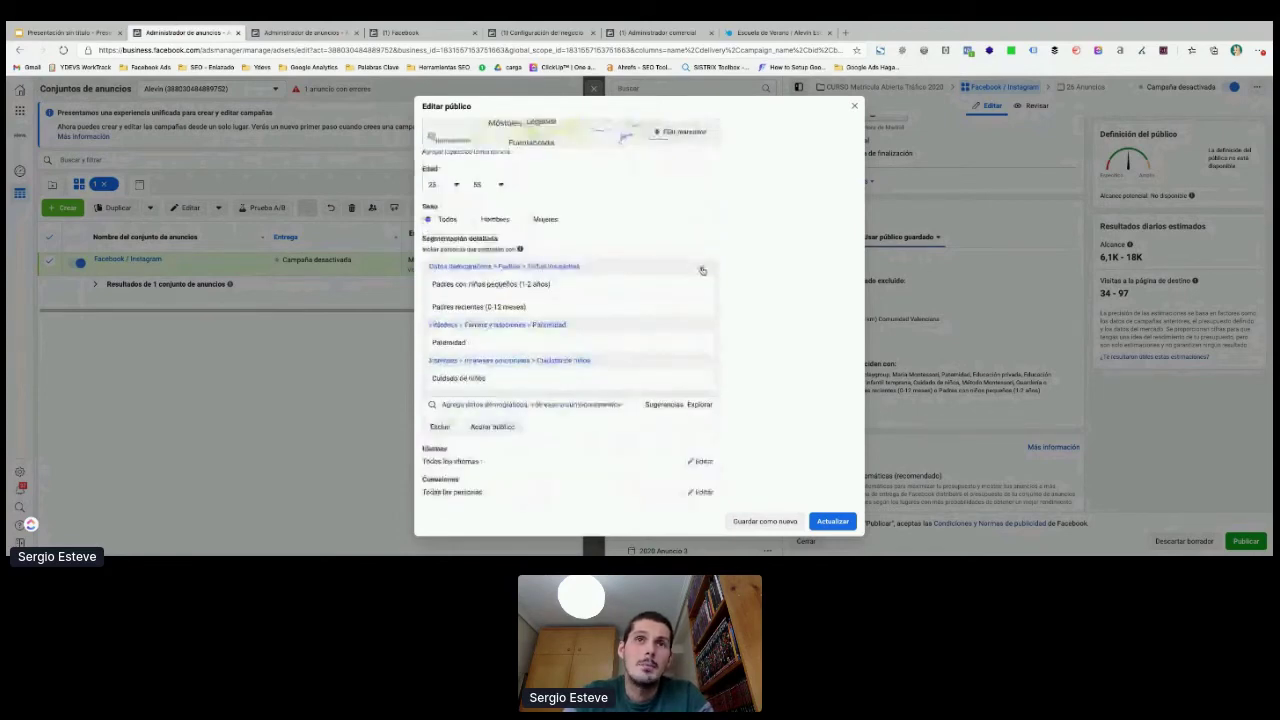
scroll(700, 272, down, 2)
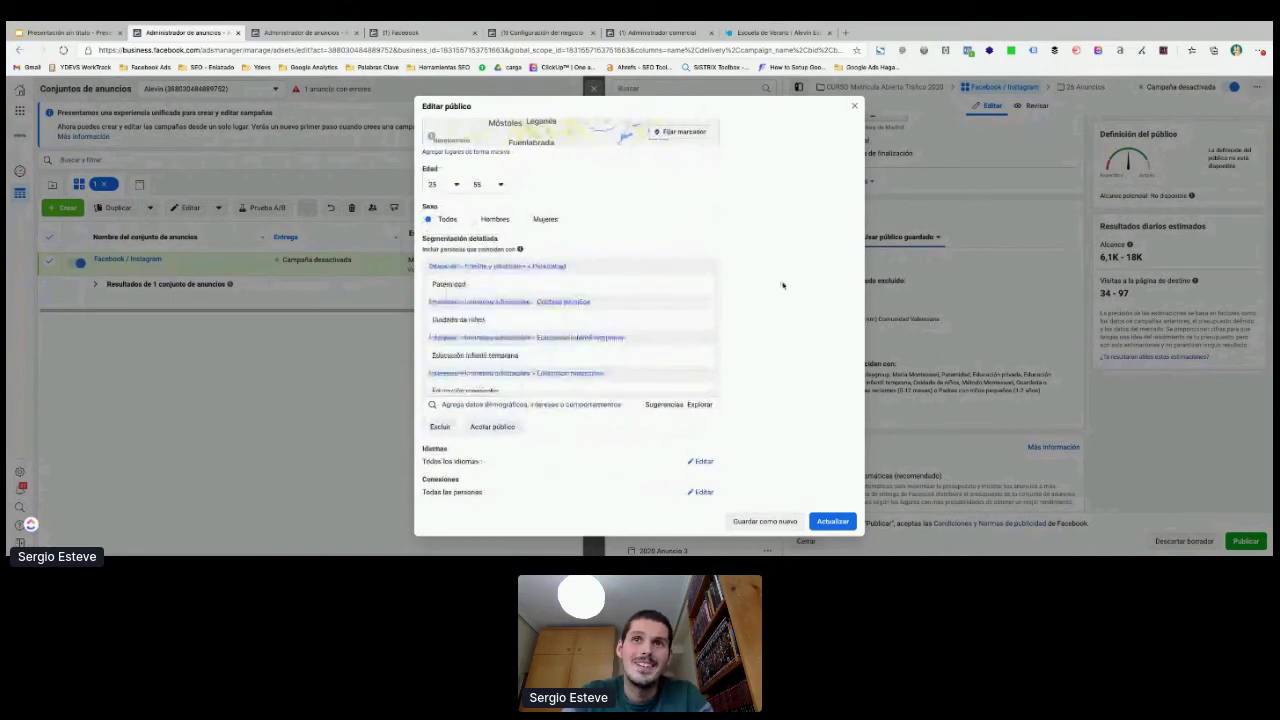
click(702, 270)
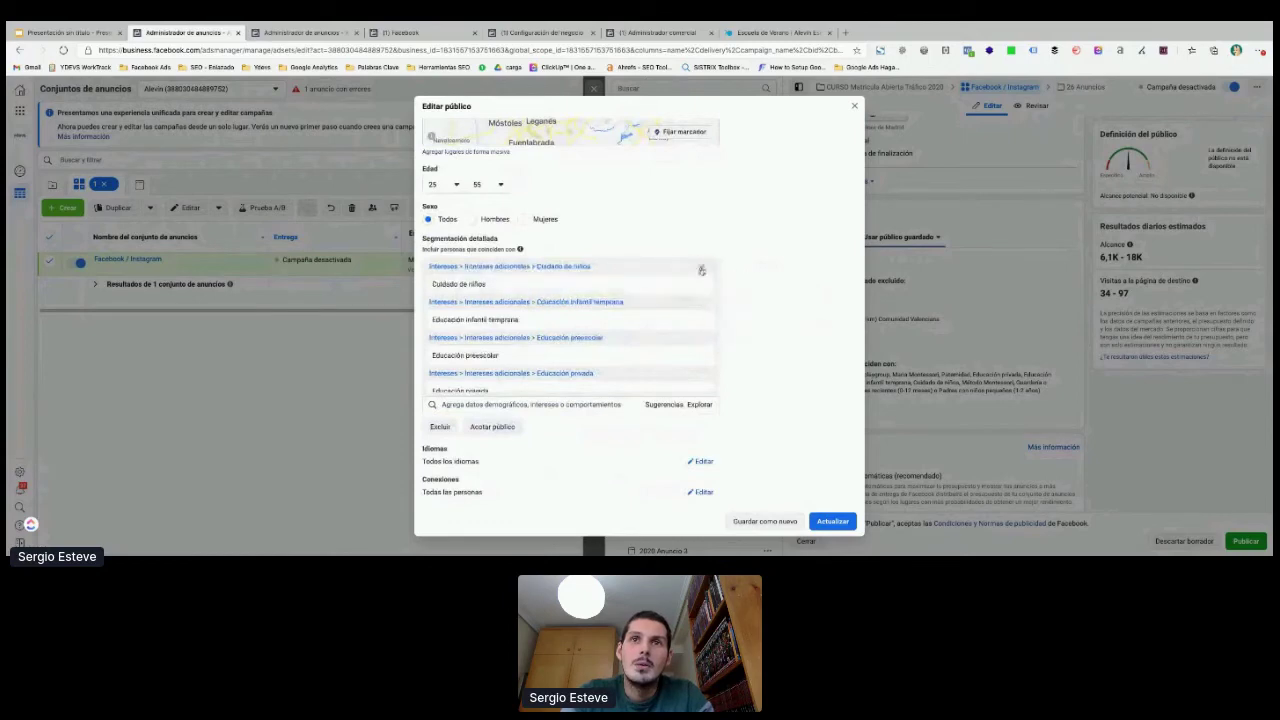
click(701, 270)
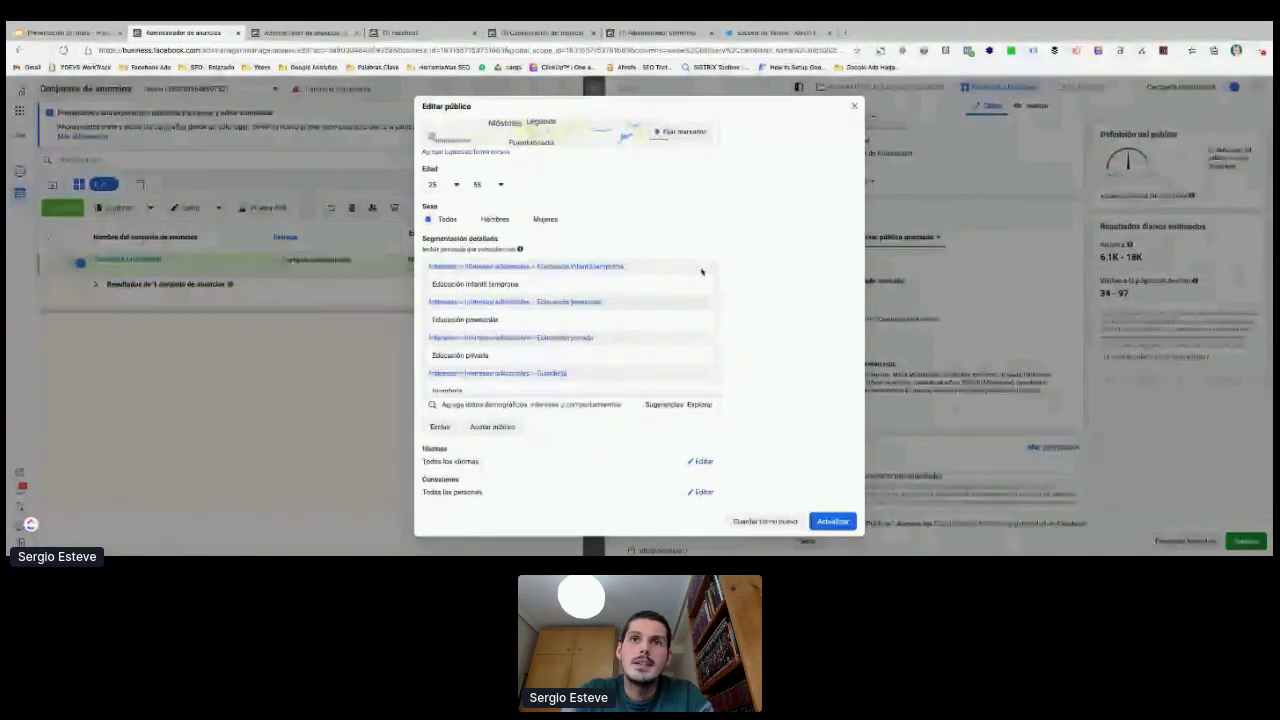
Step: Remove all remaining education and childcare interests from the detailed targeting, including Educación privada, Guardería, Método Montessori and Preschool playgroup
scroll(701, 280, down, 1)
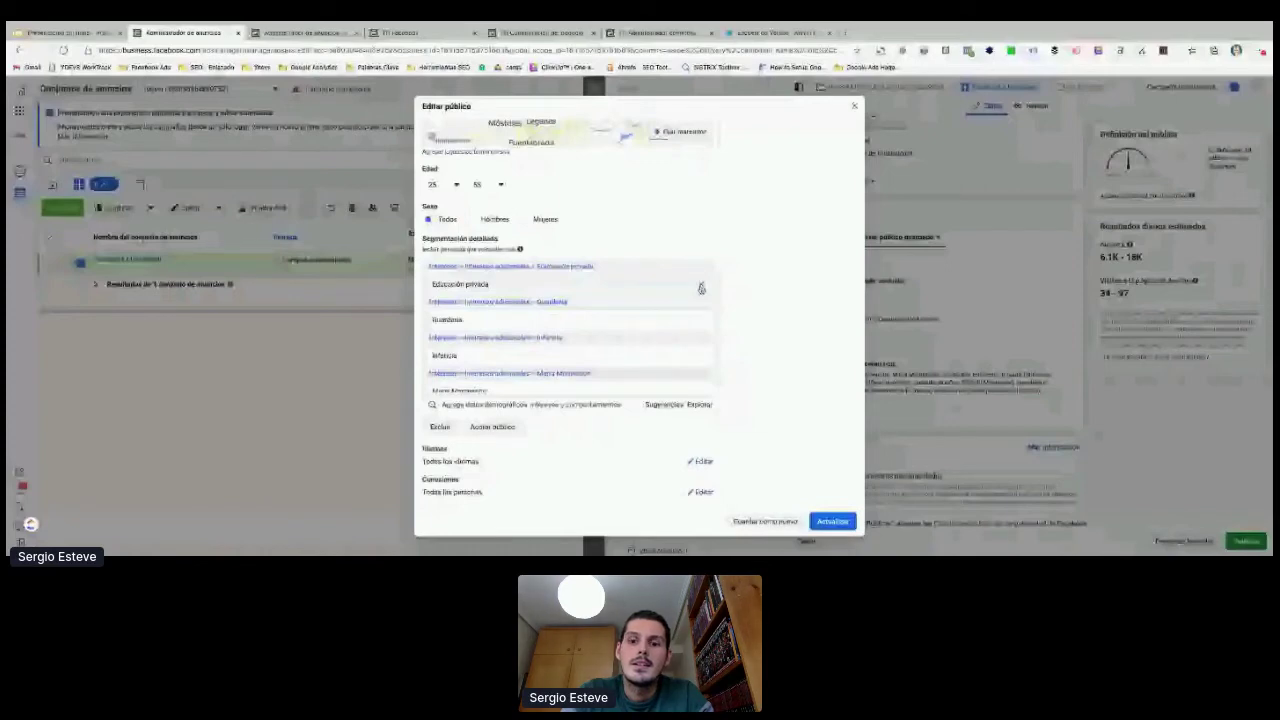
scroll(701, 300, down, 2)
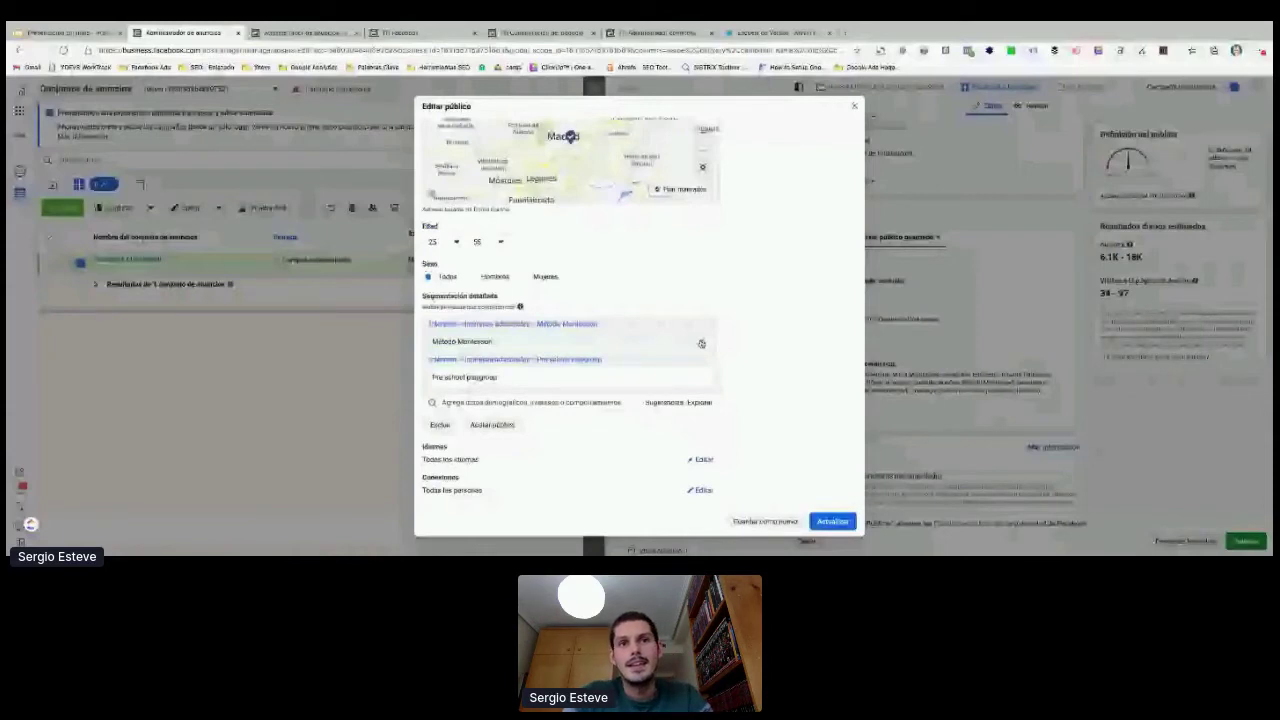
click(701, 343)
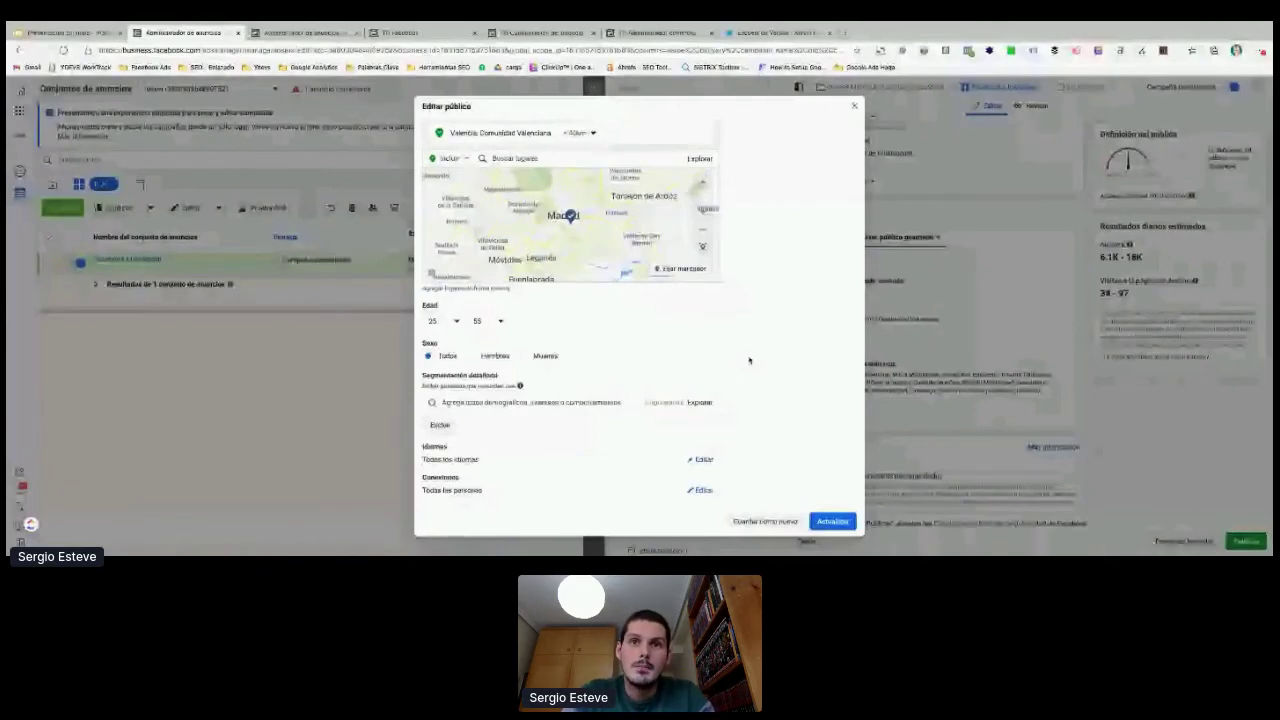
Step: Browse the demographic data for relationship status and add Comprometido and En una relación to the detailed targeting
click(667, 403)
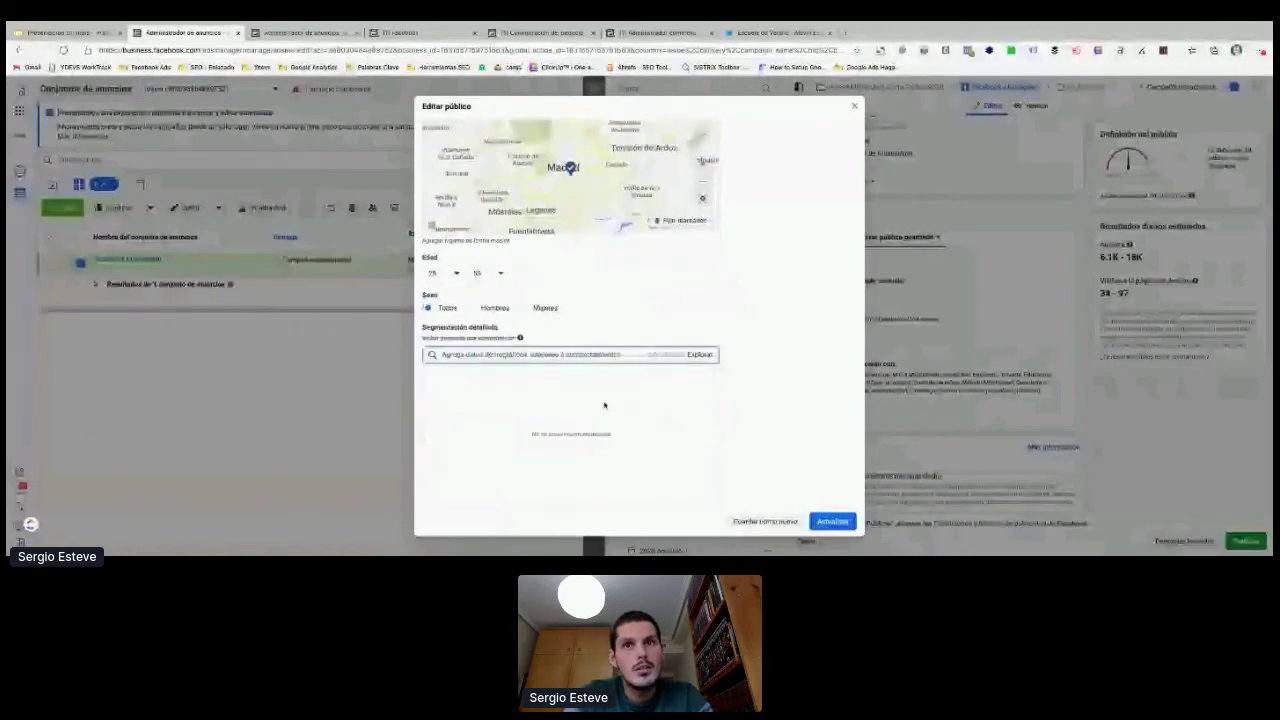
click(700, 403)
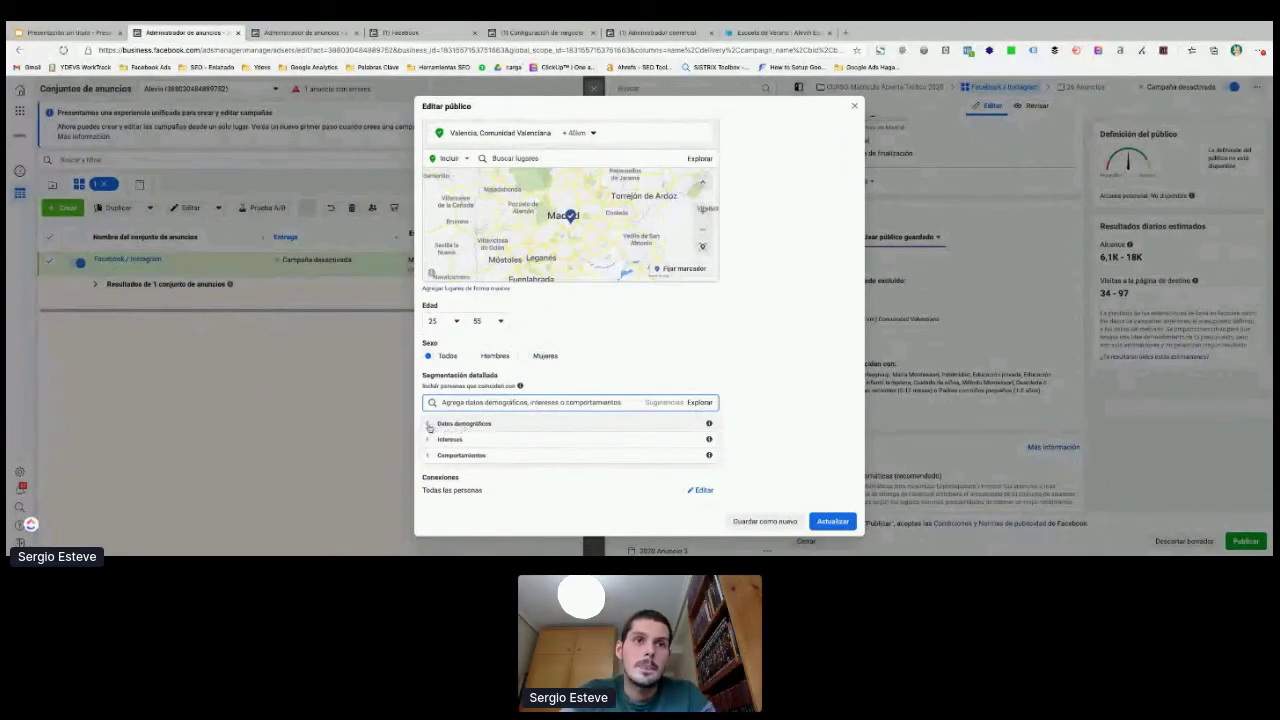
click(429, 424)
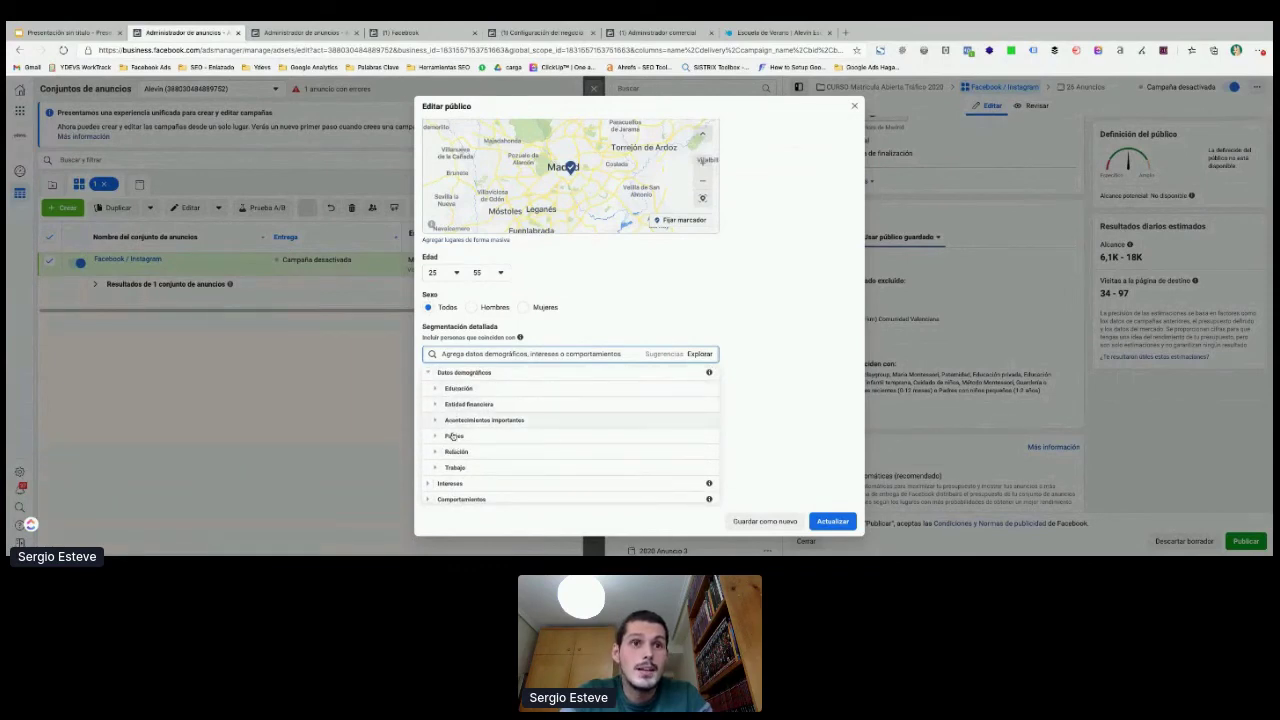
click(455, 451)
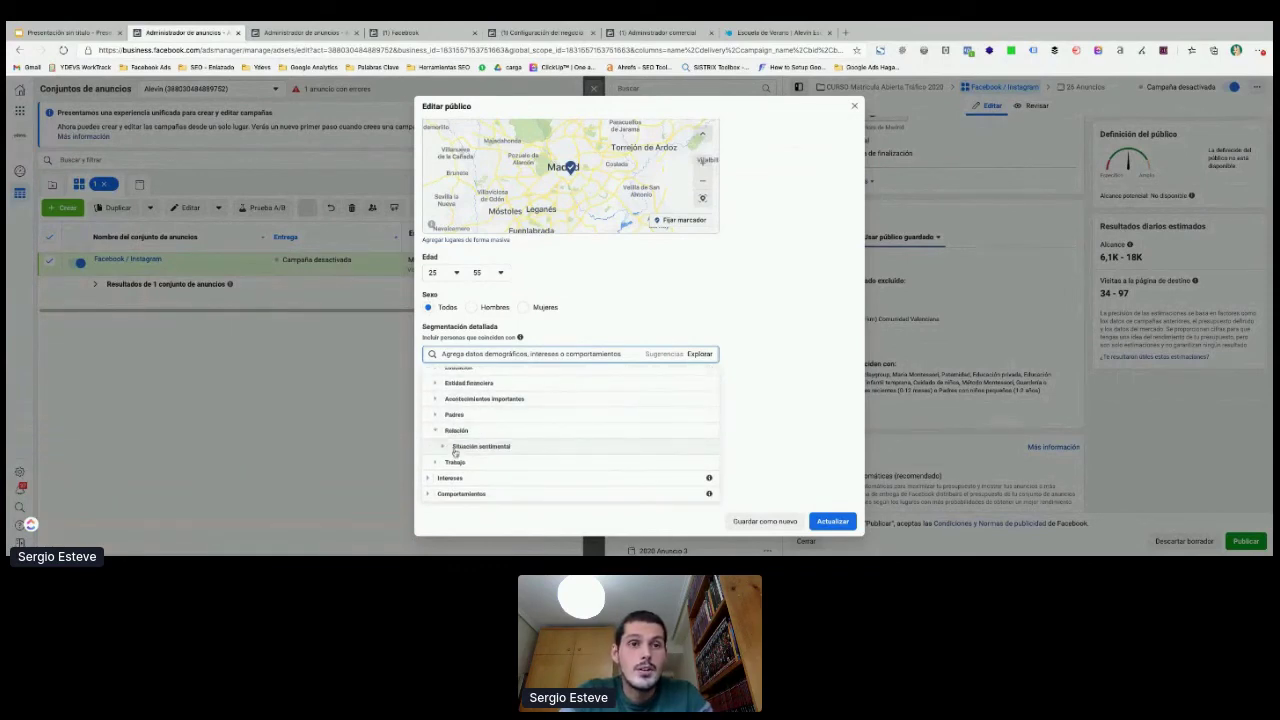
click(445, 450)
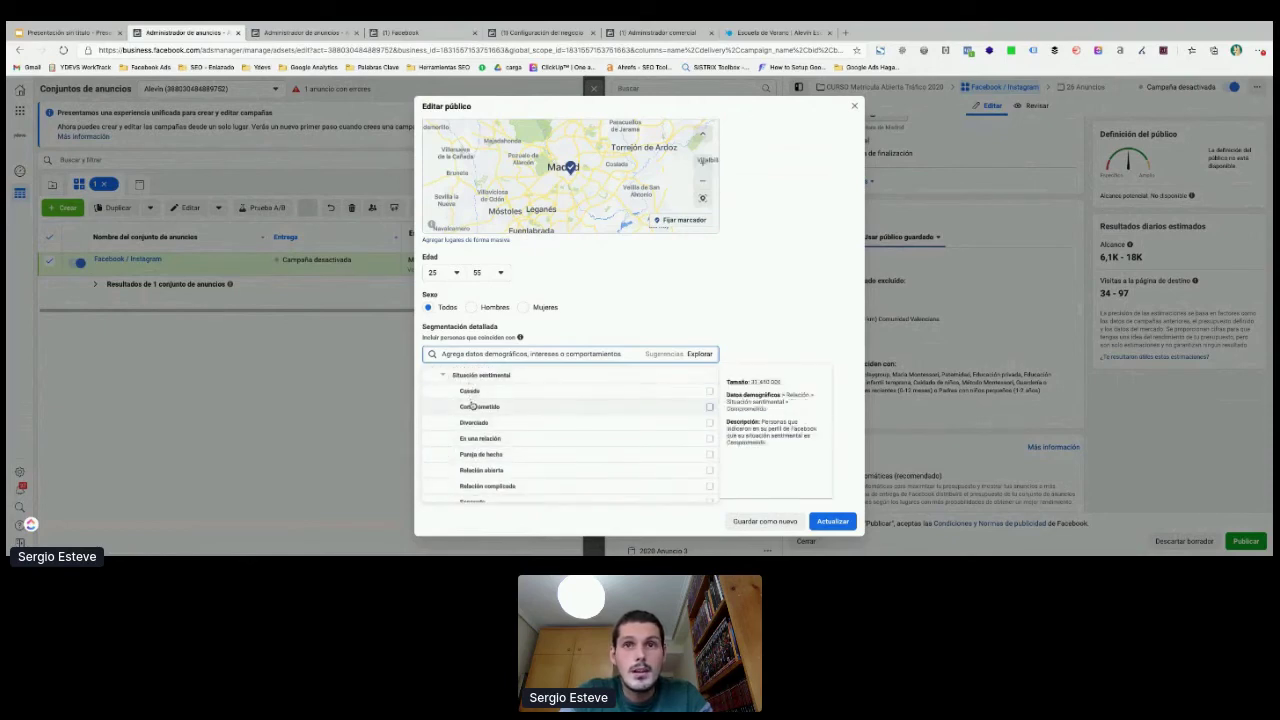
click(710, 409)
scroll(686, 453, down, 1)
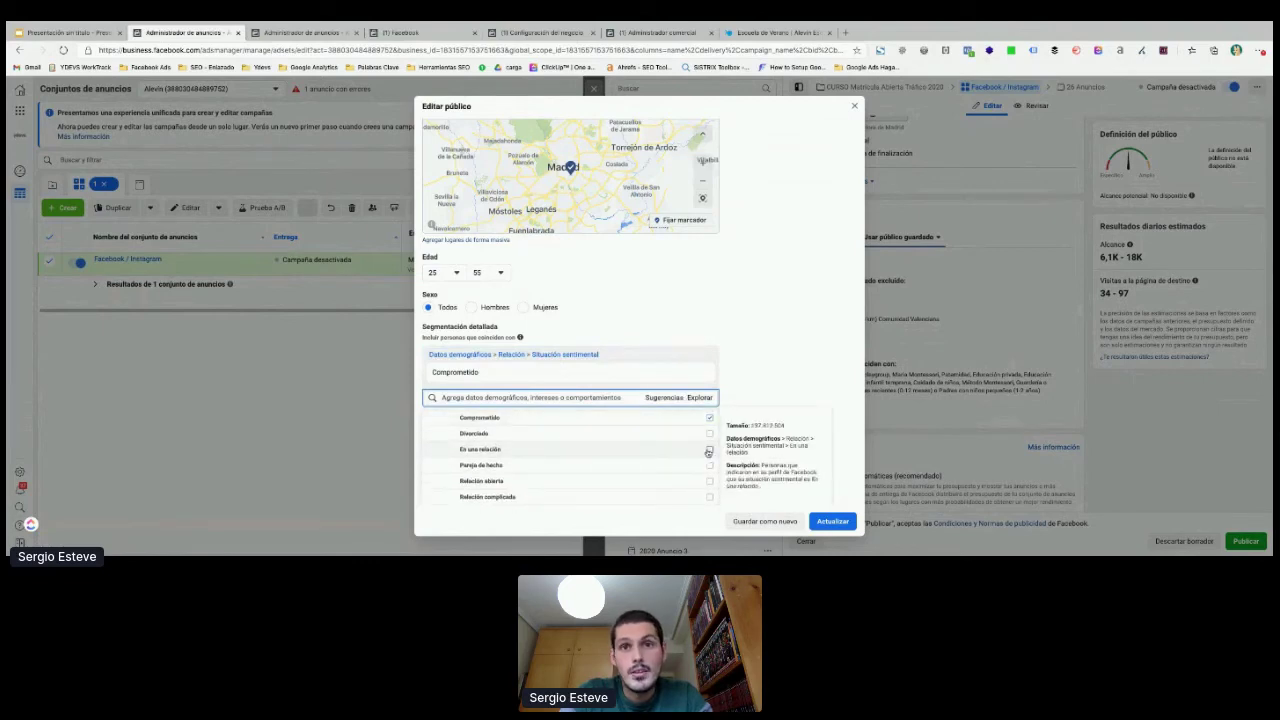
click(708, 452)
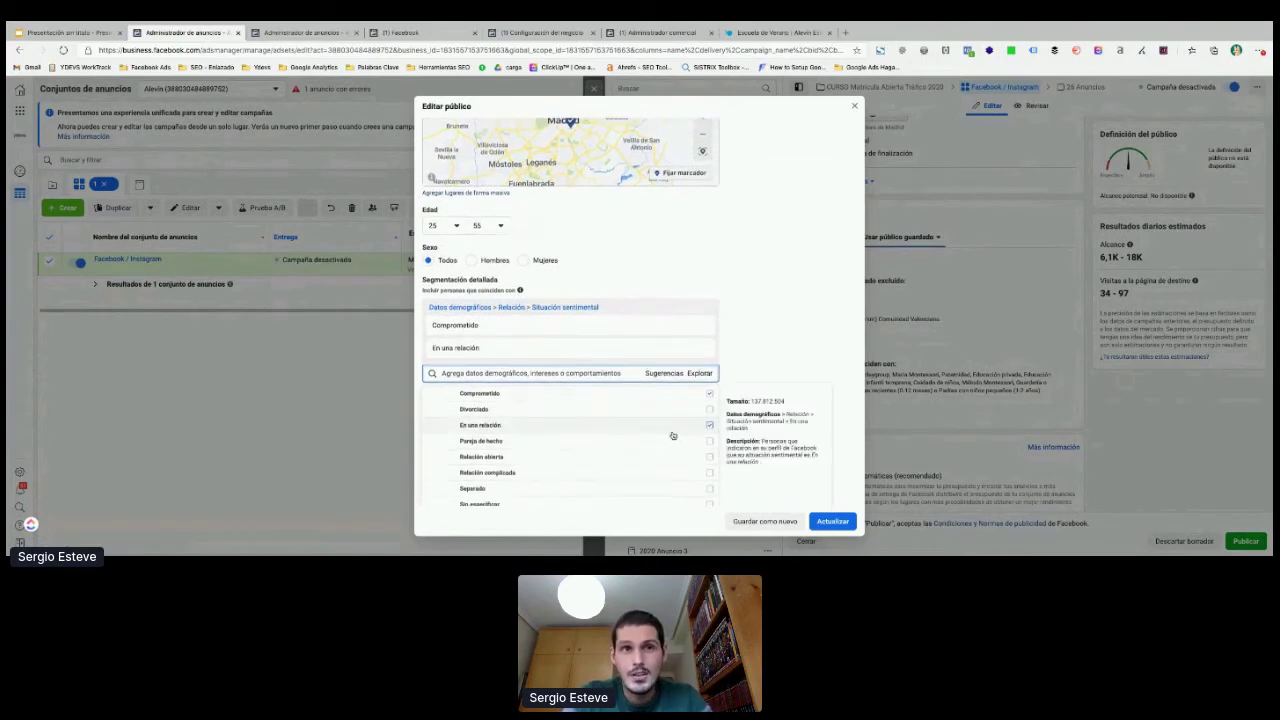
scroll(672, 432, down, 1)
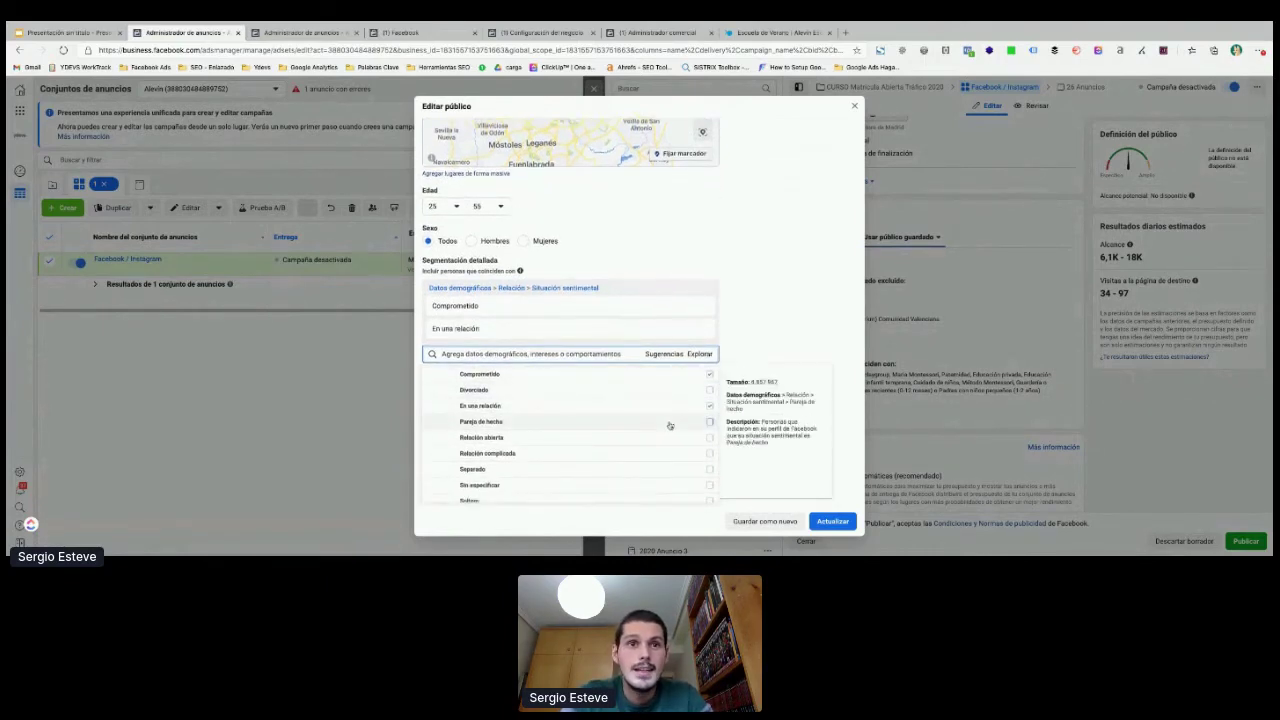
scroll(668, 428, down, 3)
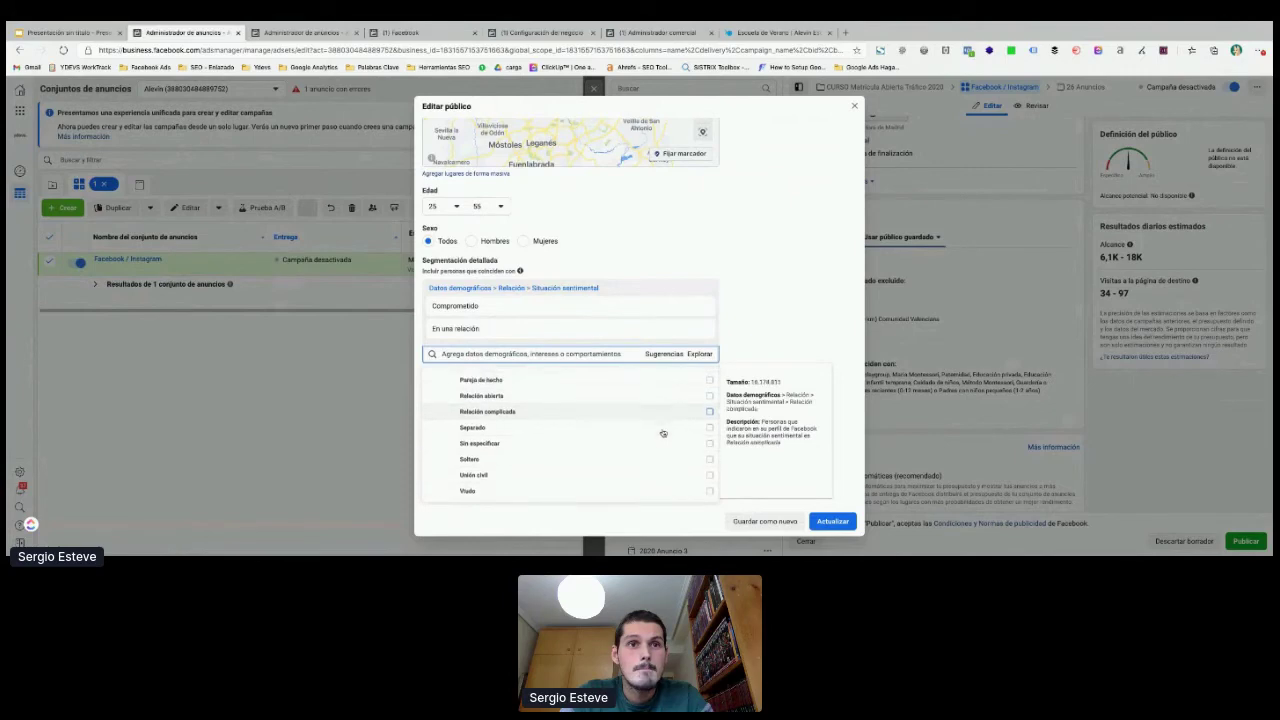
scroll(650, 435, up, 3)
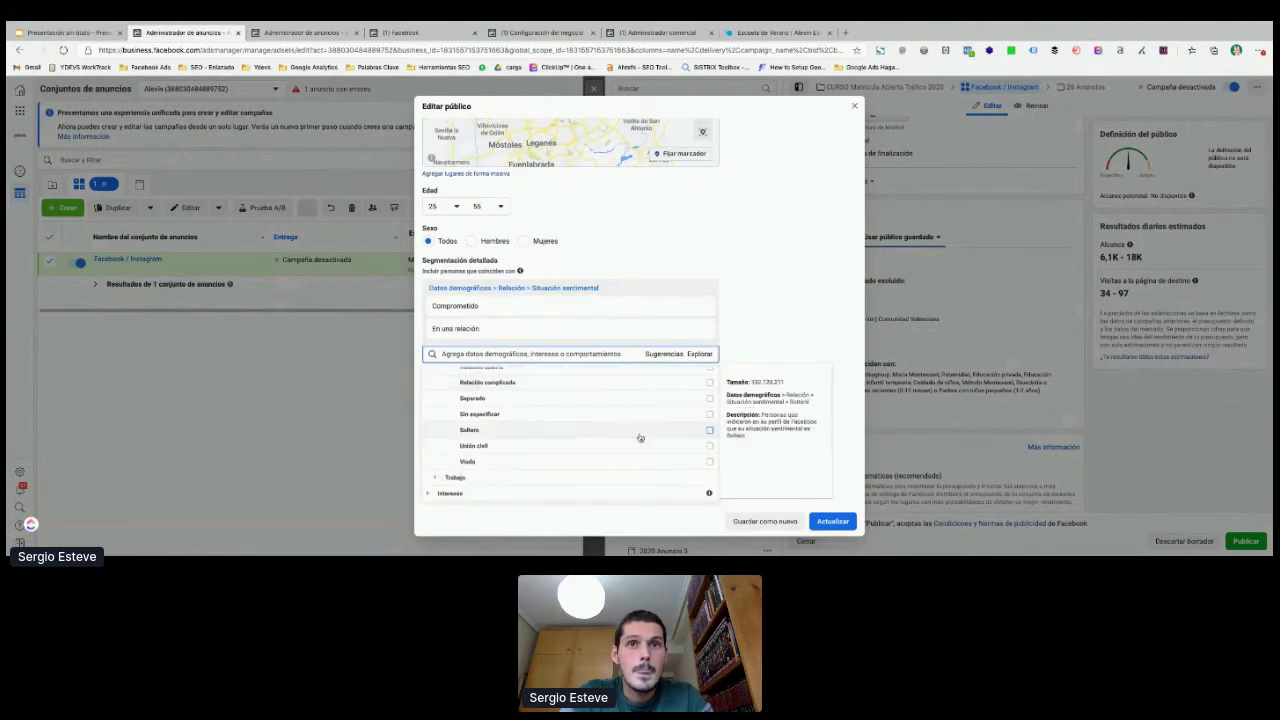
click(752, 357)
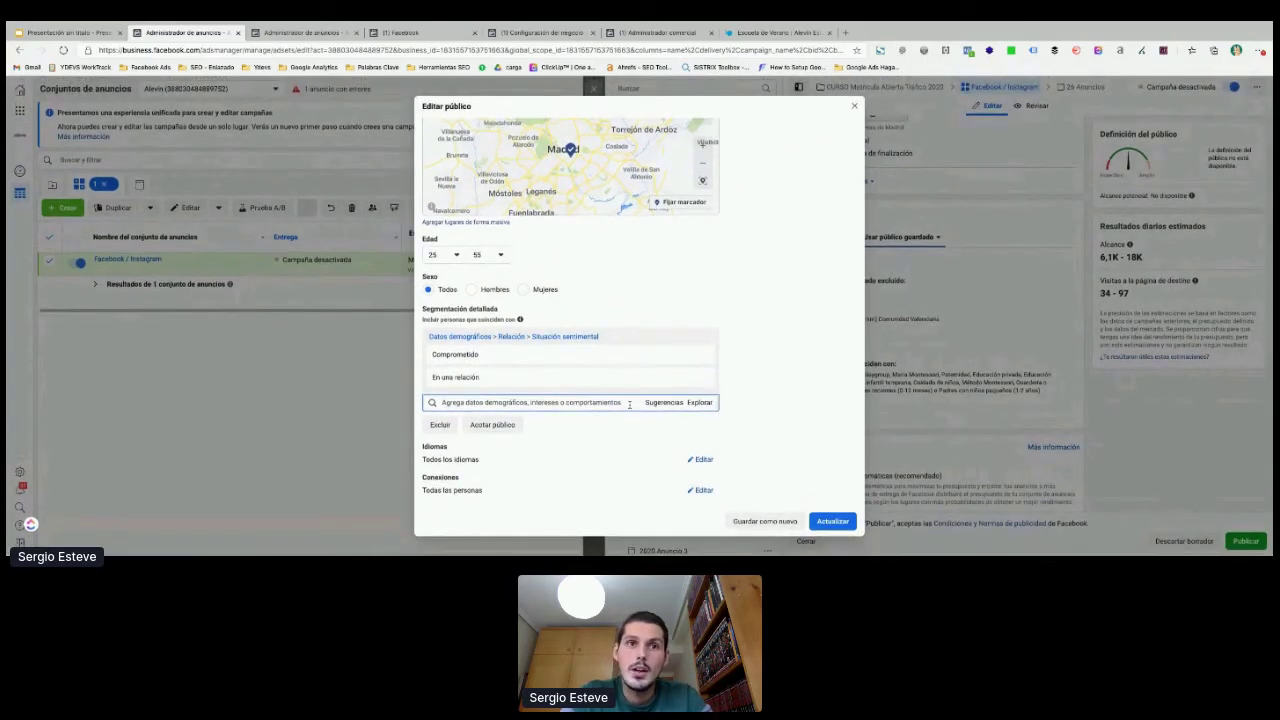
Step: Add the suggested life events Recién comprometidos (6 meses), Recién comprometidos (3 meses) and Recién comprometidos (1 año) to the detailed targeting
click(668, 403)
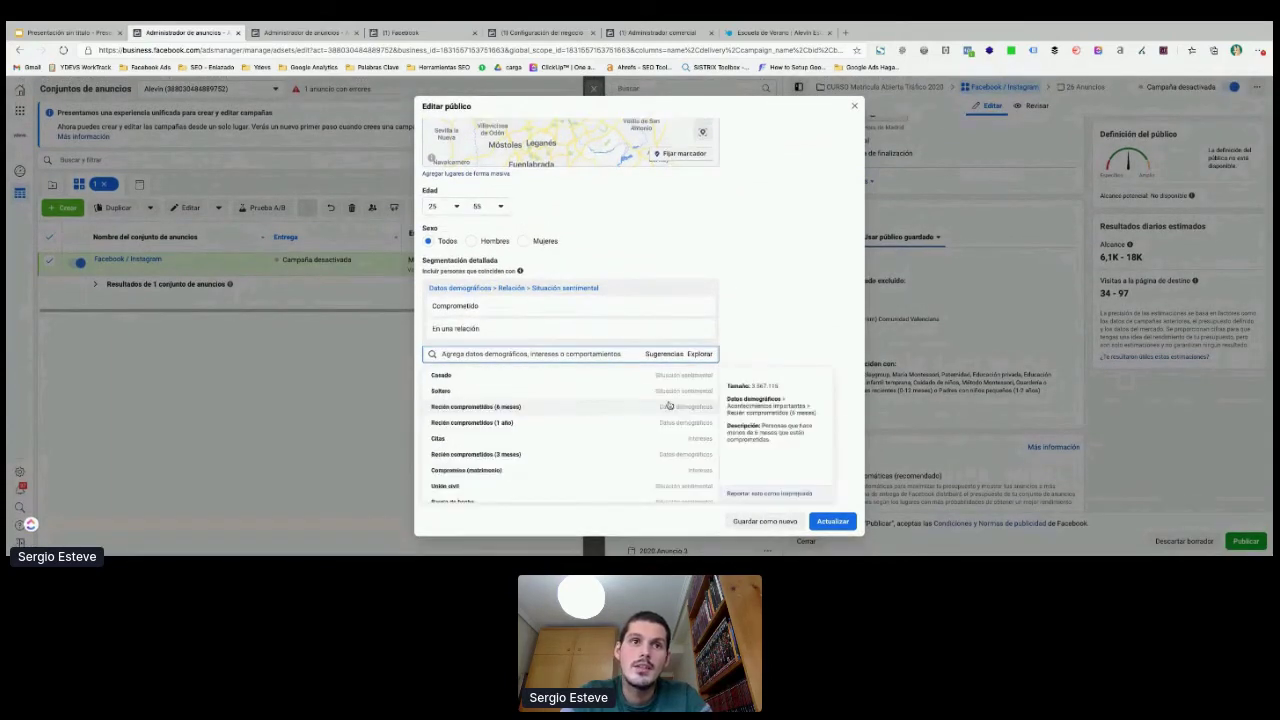
scroll(565, 418, down, 3)
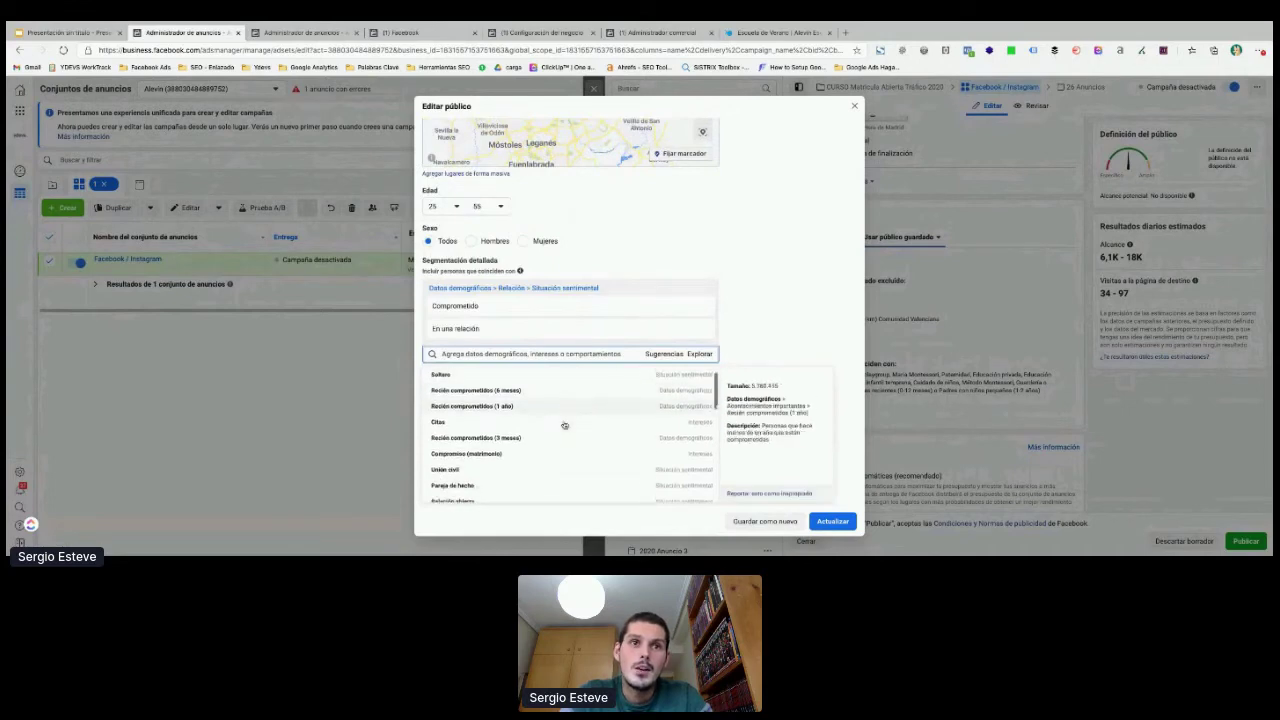
mouse_move(458, 318)
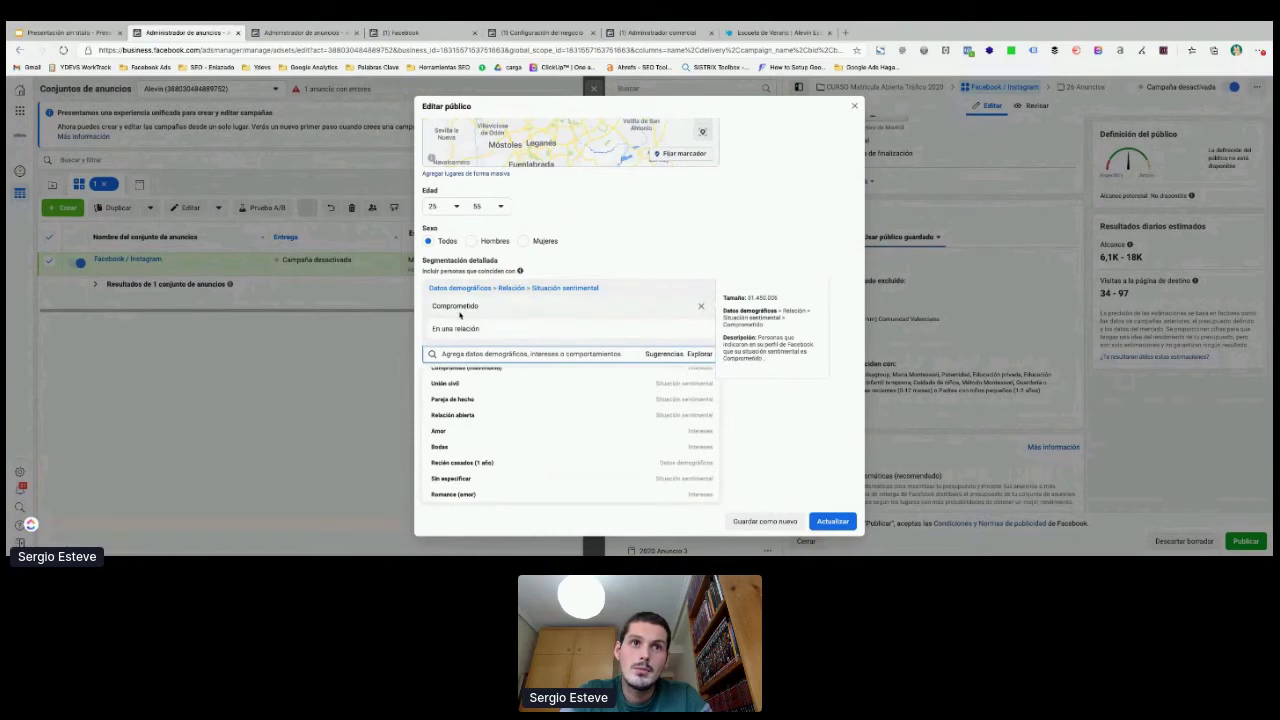
scroll(484, 414, up, 2)
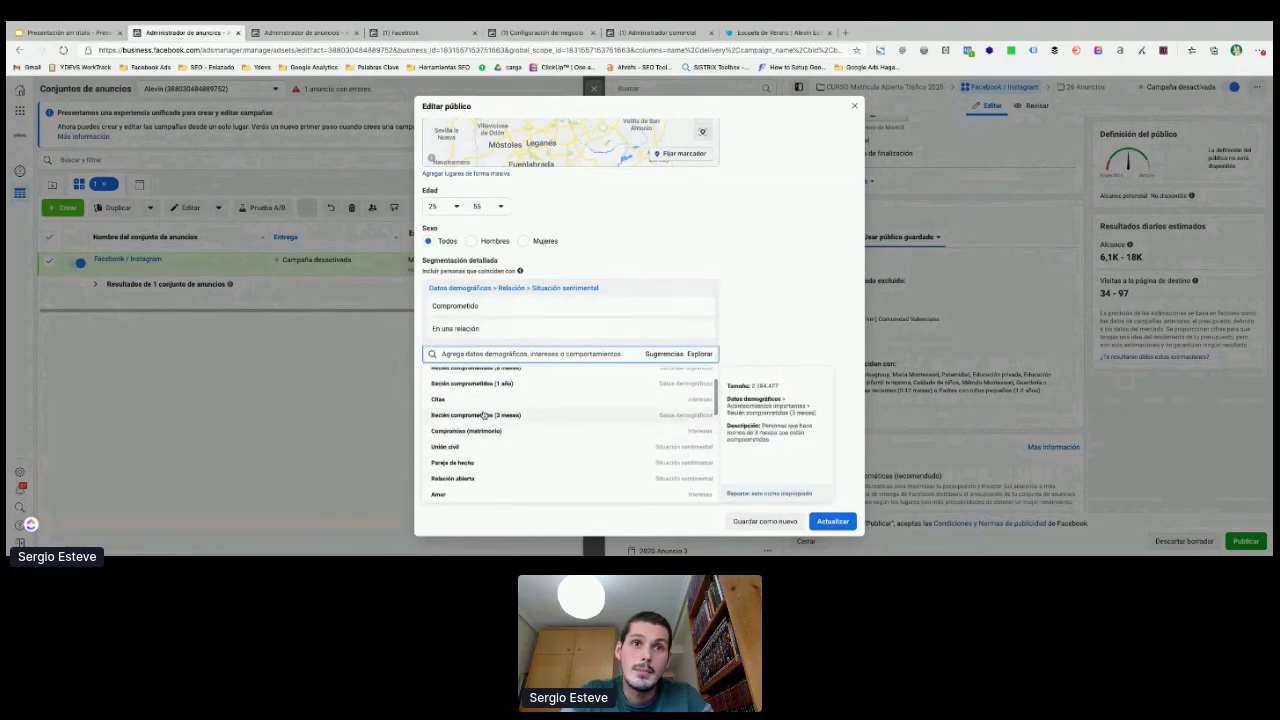
scroll(484, 414, up, 3)
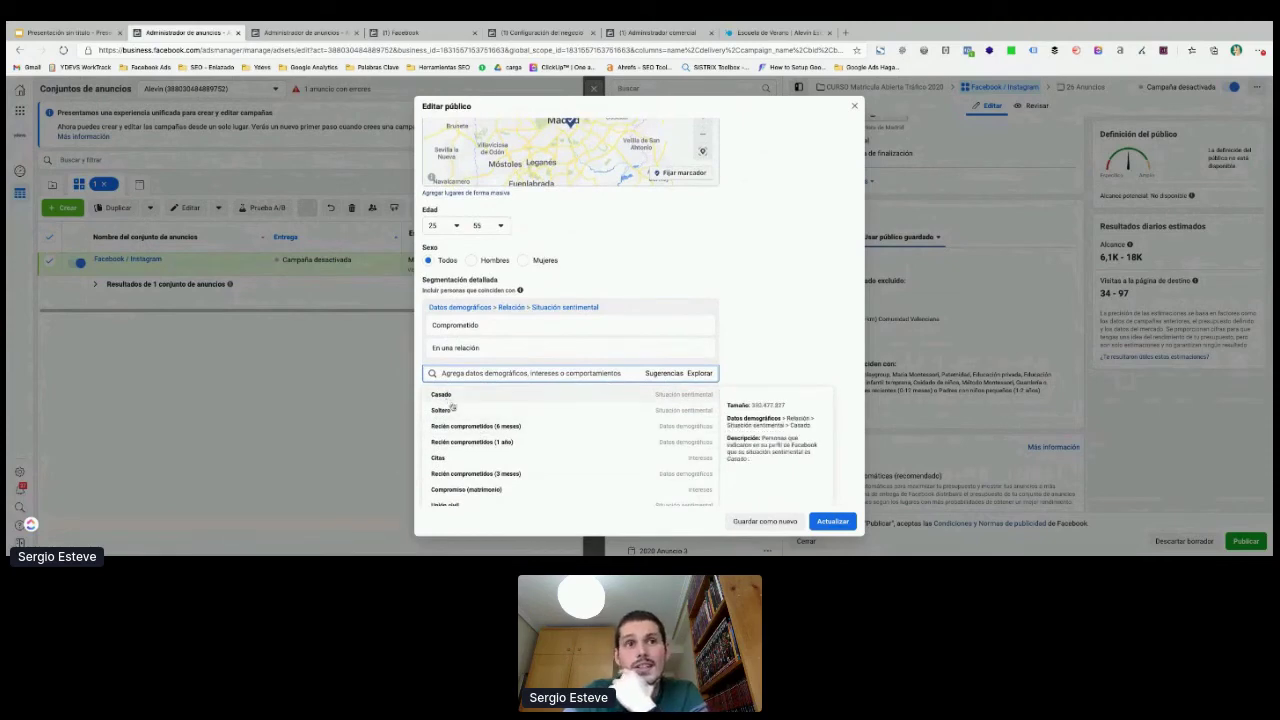
scroll(460, 424, down, 1)
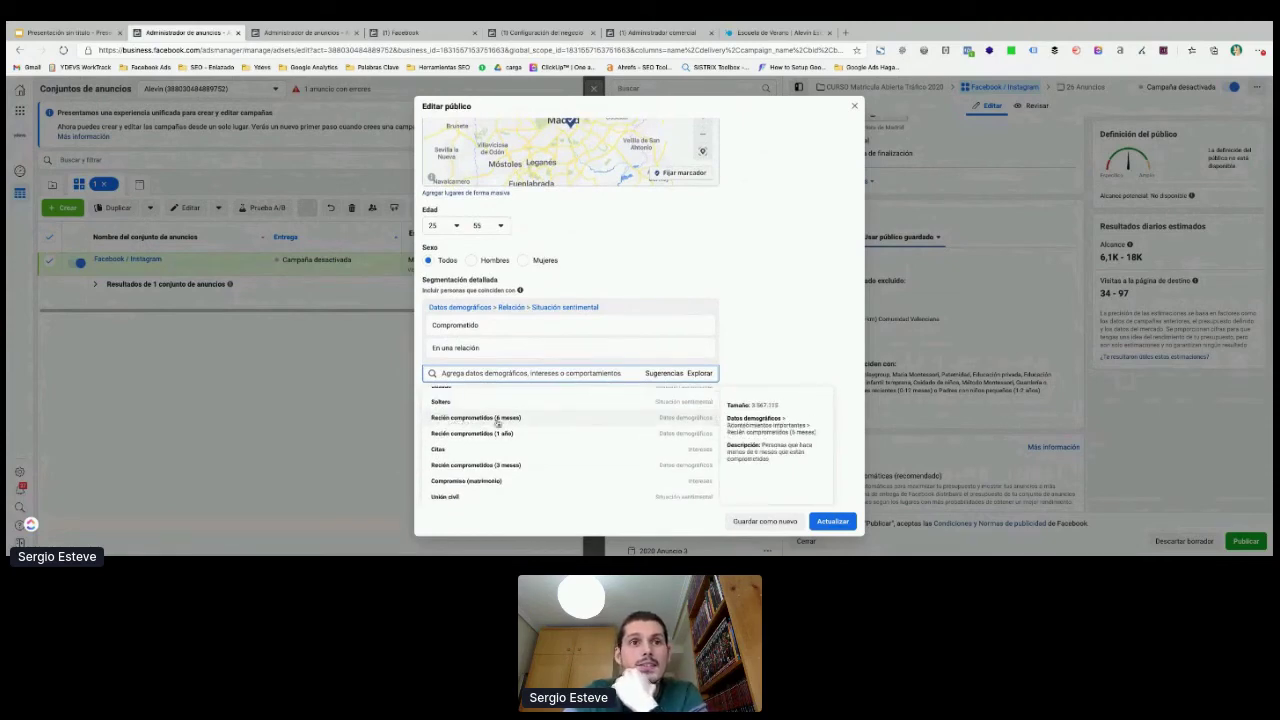
click(498, 425)
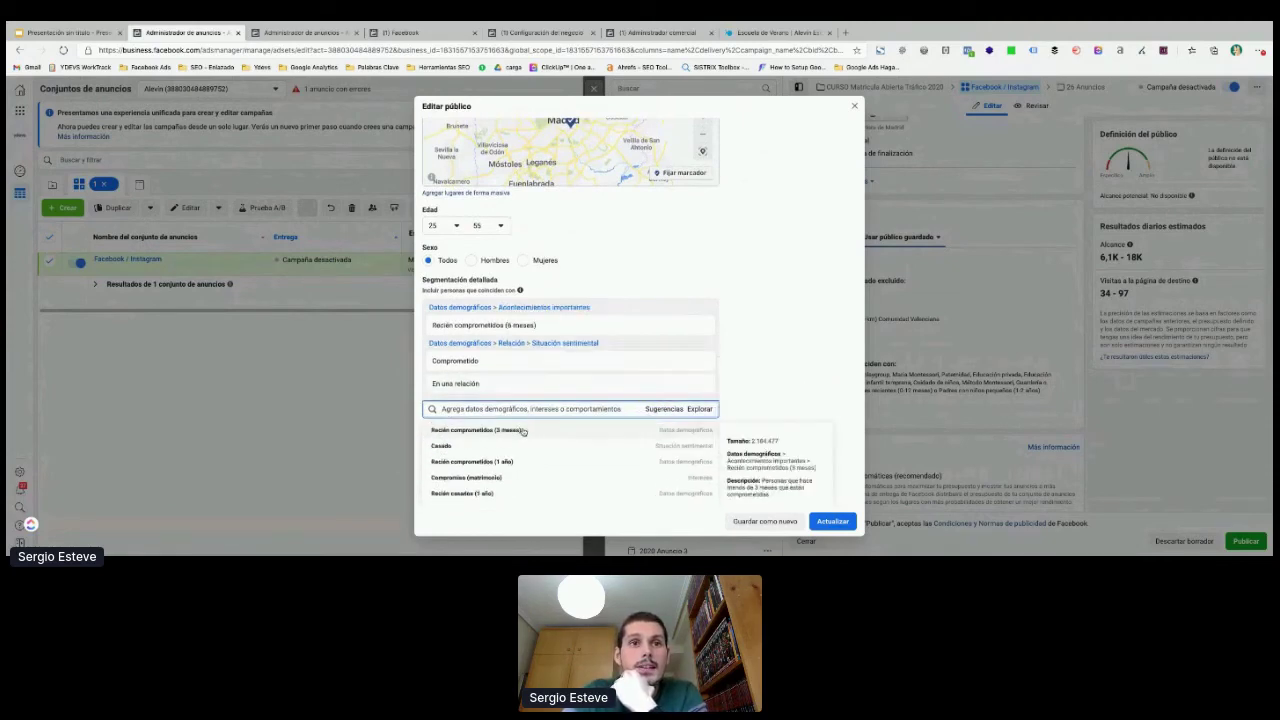
click(522, 430)
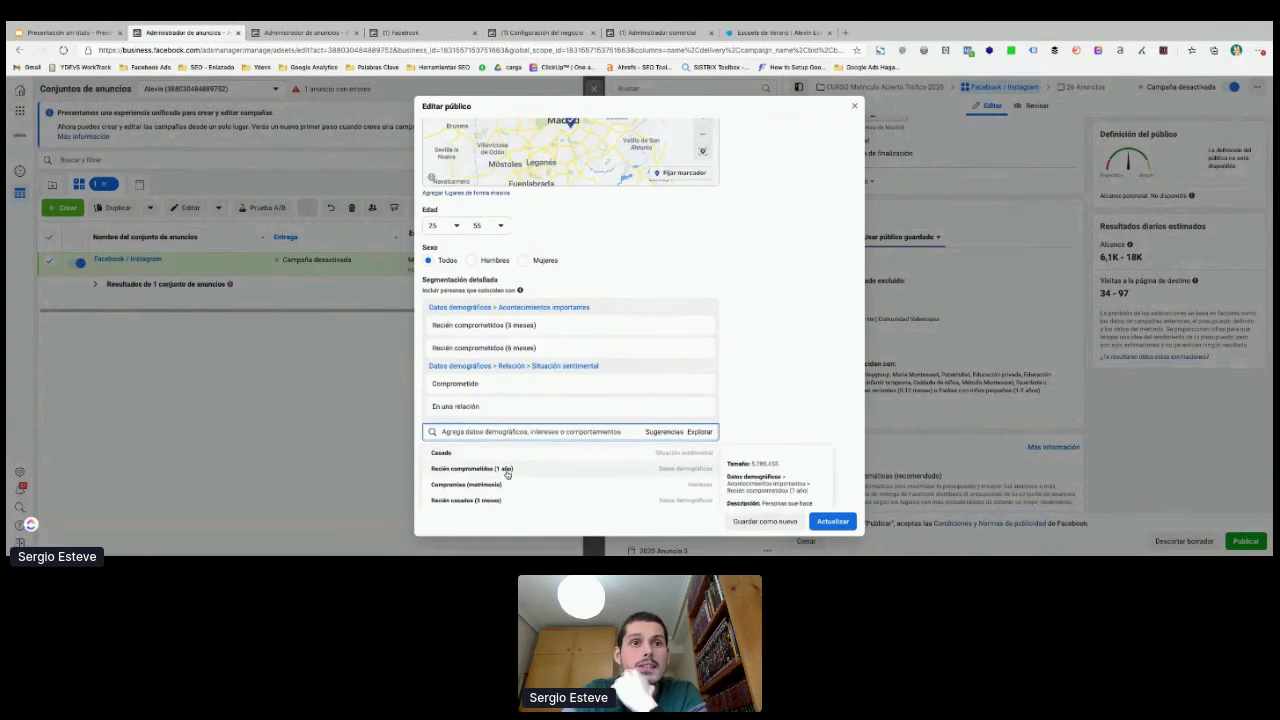
click(507, 470)
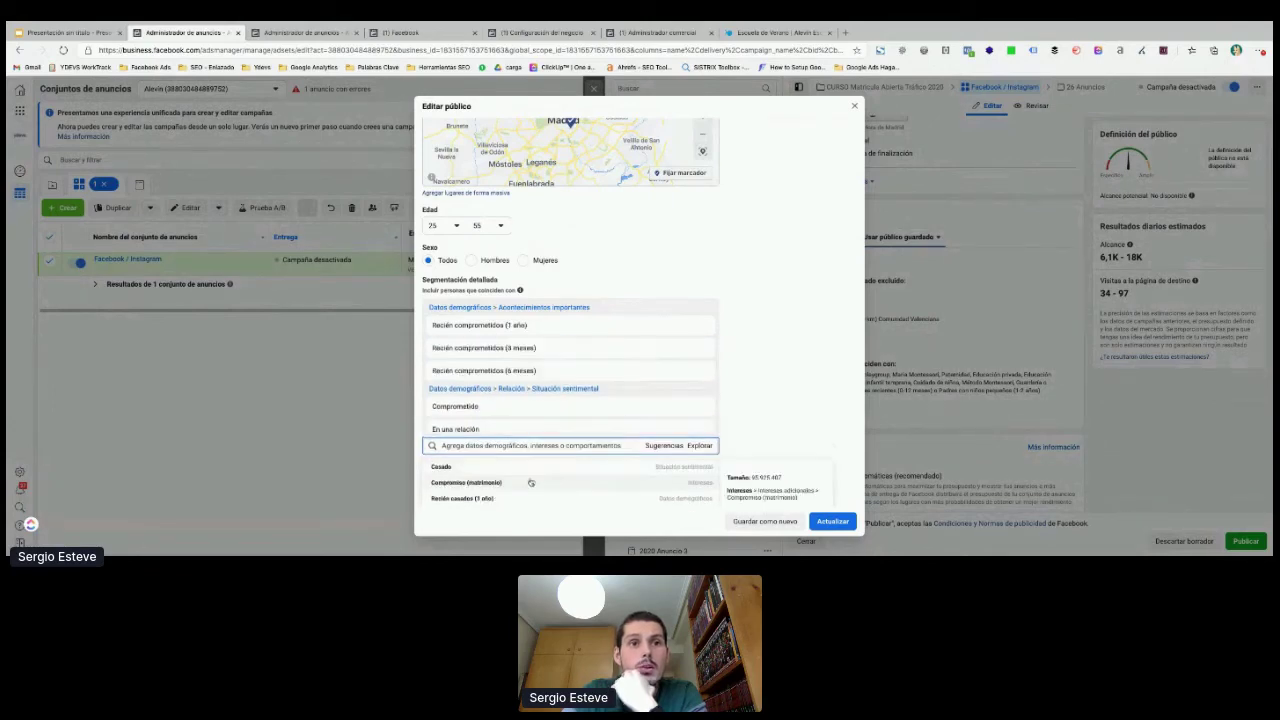
Step: Add the suggested interests Compromiso (matrimonio), Anillos de compromiso, Anillos de boda, Bodas and Fotografía de bodas to the detailed targeting
scroll(754, 414, down, 4)
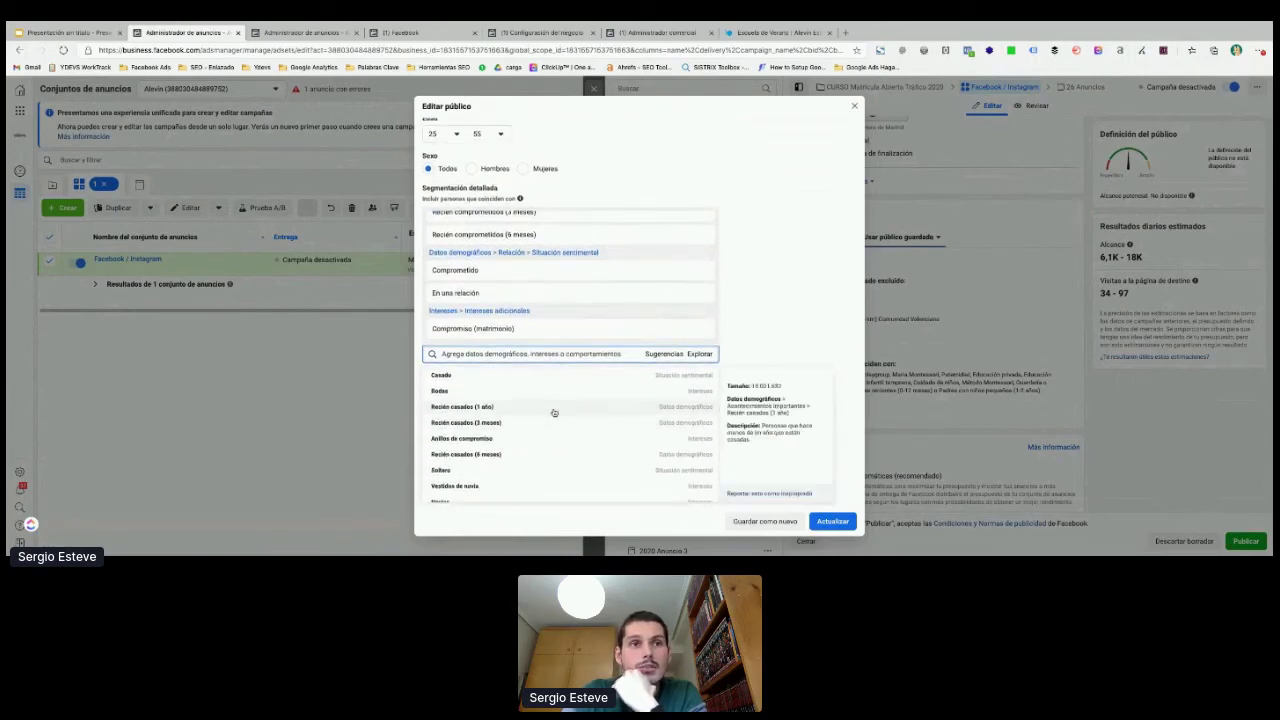
scroll(540, 429, down, 1)
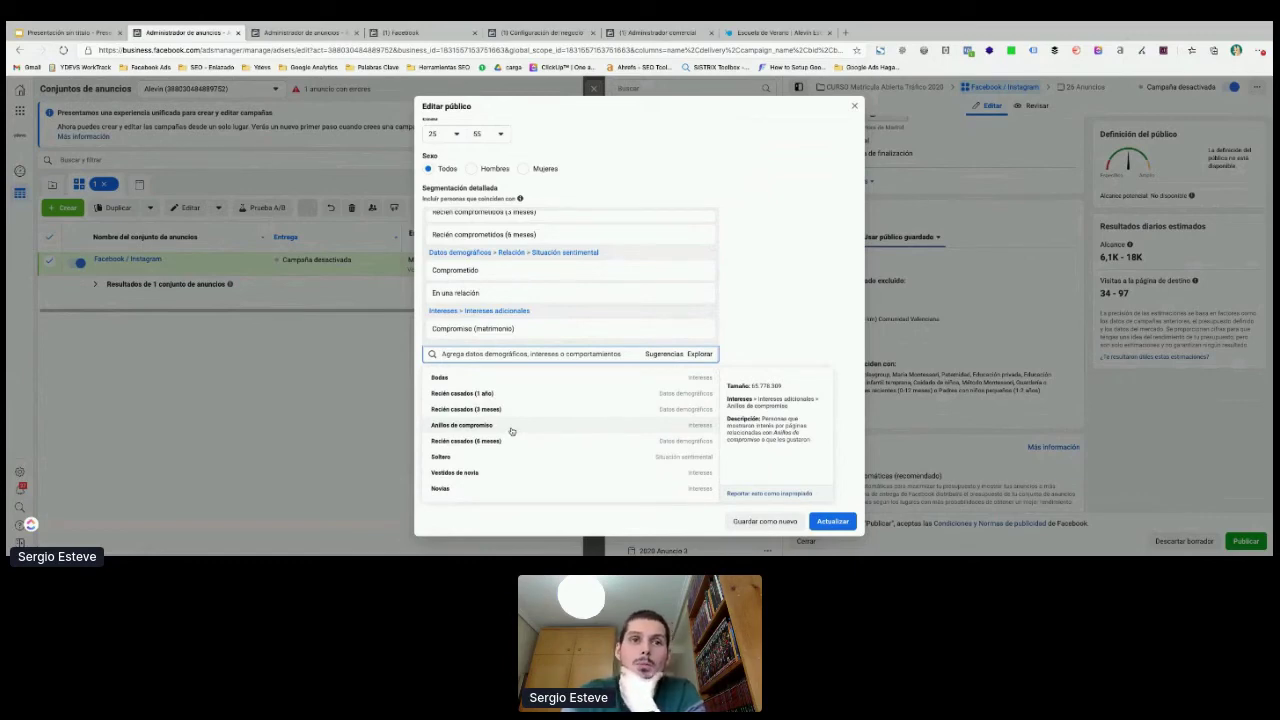
click(511, 428)
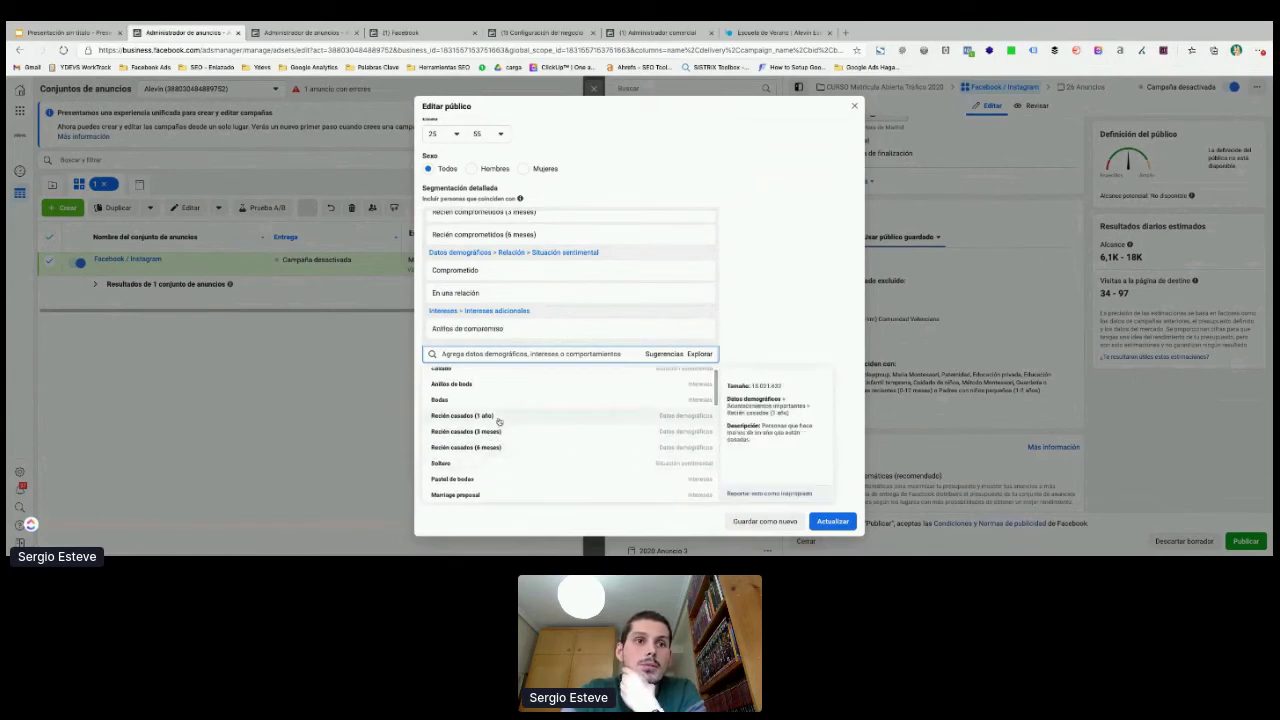
scroll(497, 438, up, 1)
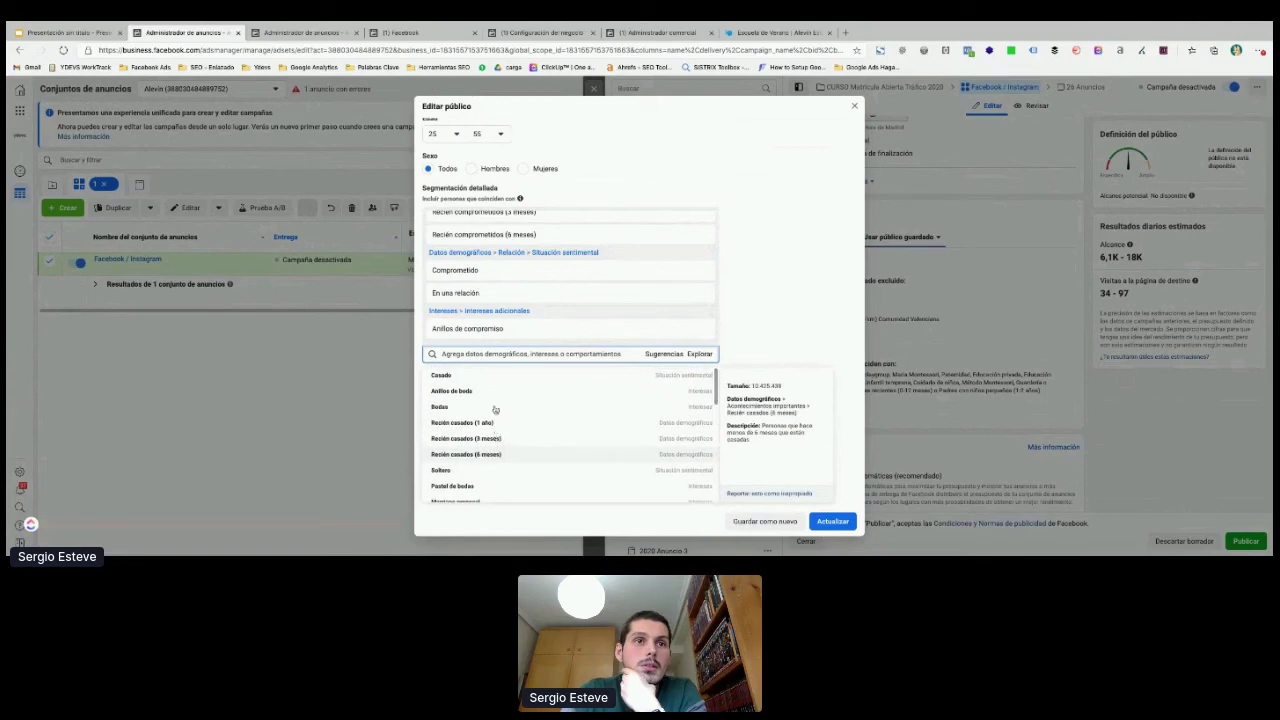
click(493, 408)
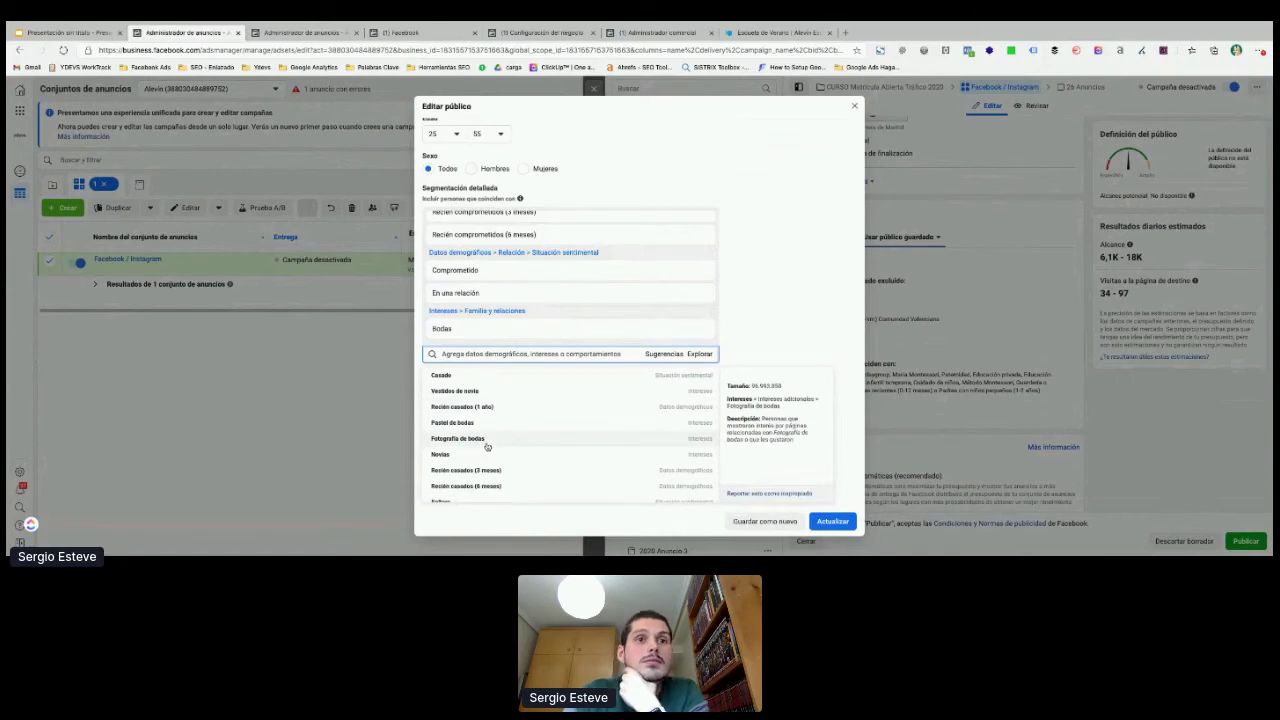
click(487, 443)
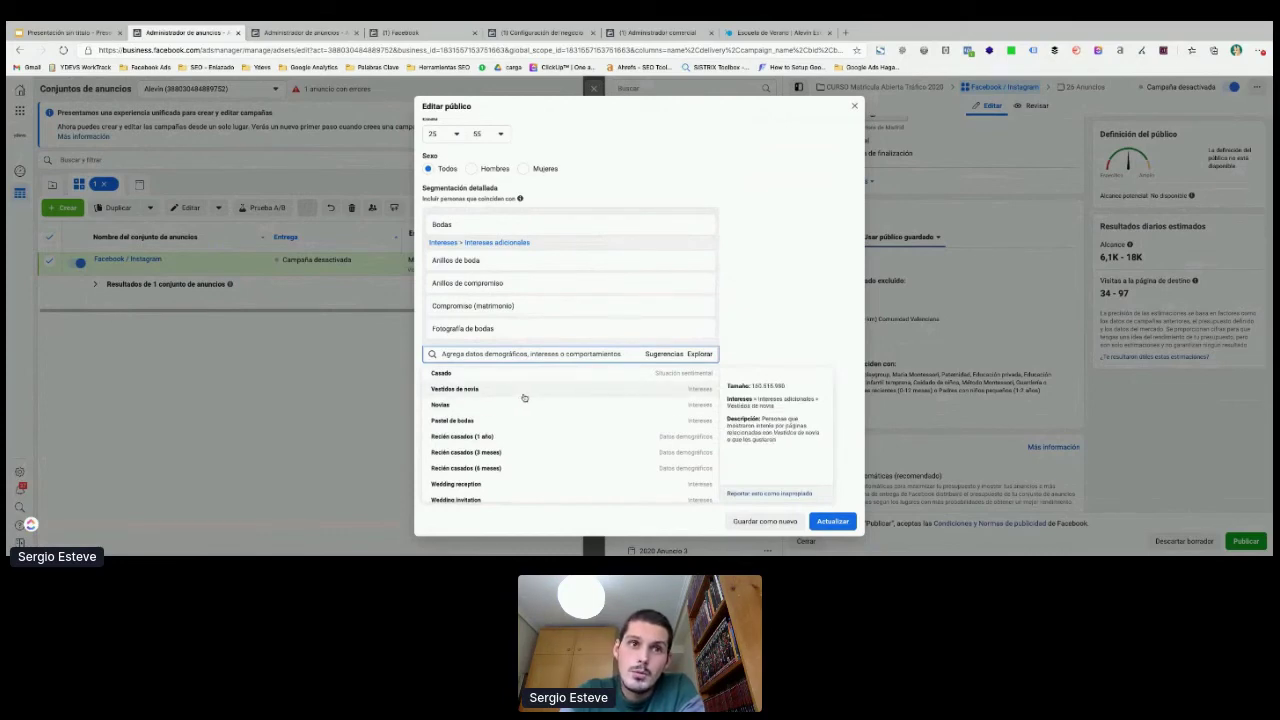
Step: Look through the remaining targeting suggestions related to weddings and relationships, and close the list
scroll(520, 433, down, 3)
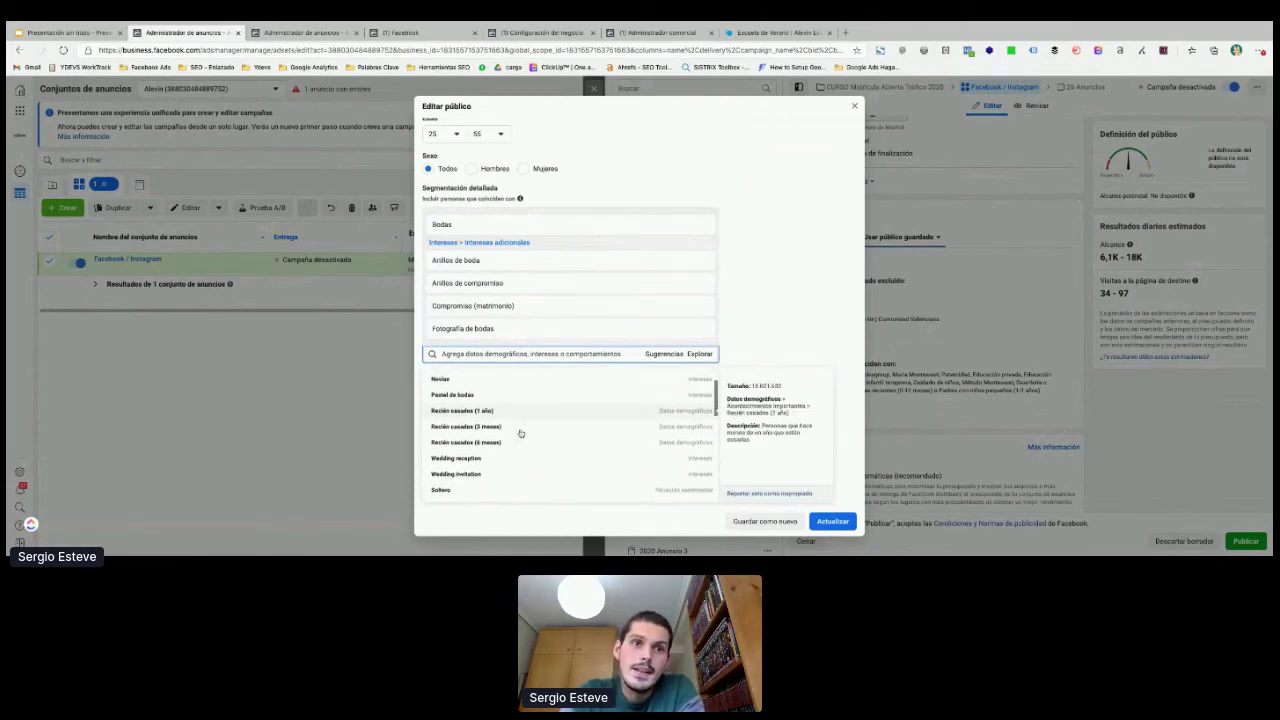
scroll(520, 433, down, 1)
scroll(520, 433, down, 2)
scroll(520, 433, down, 3)
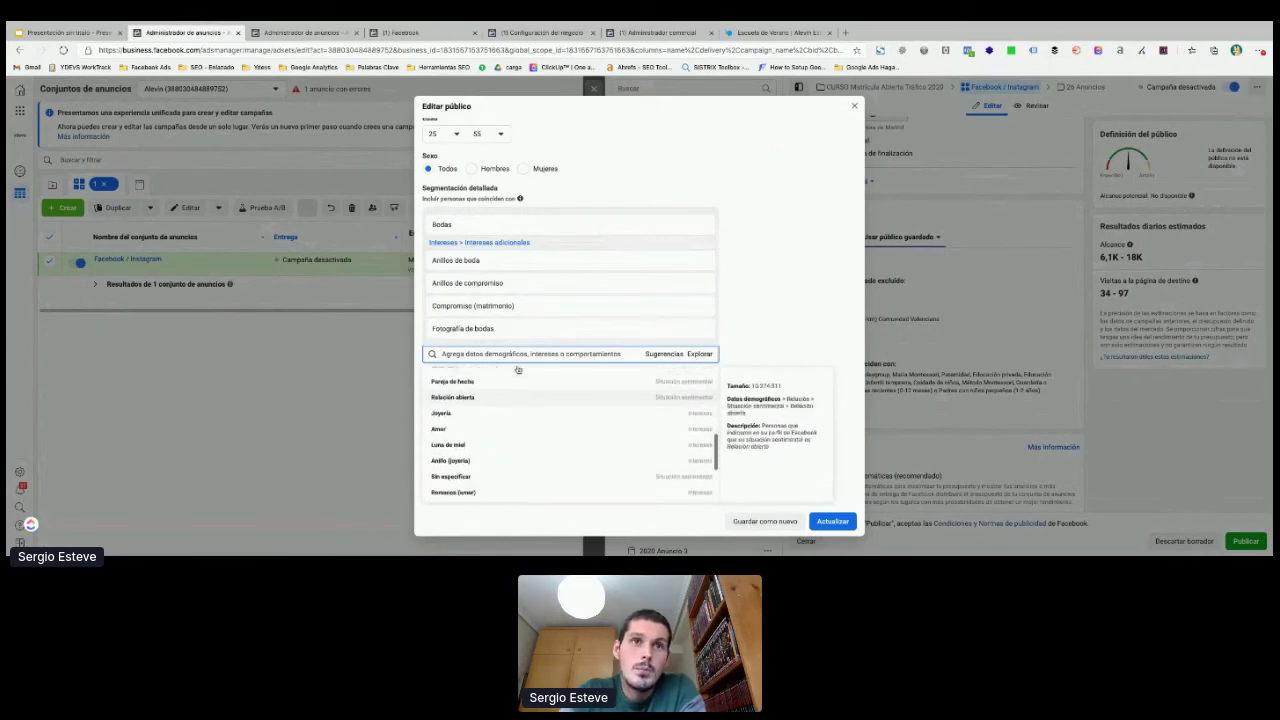
scroll(554, 441, down, 2)
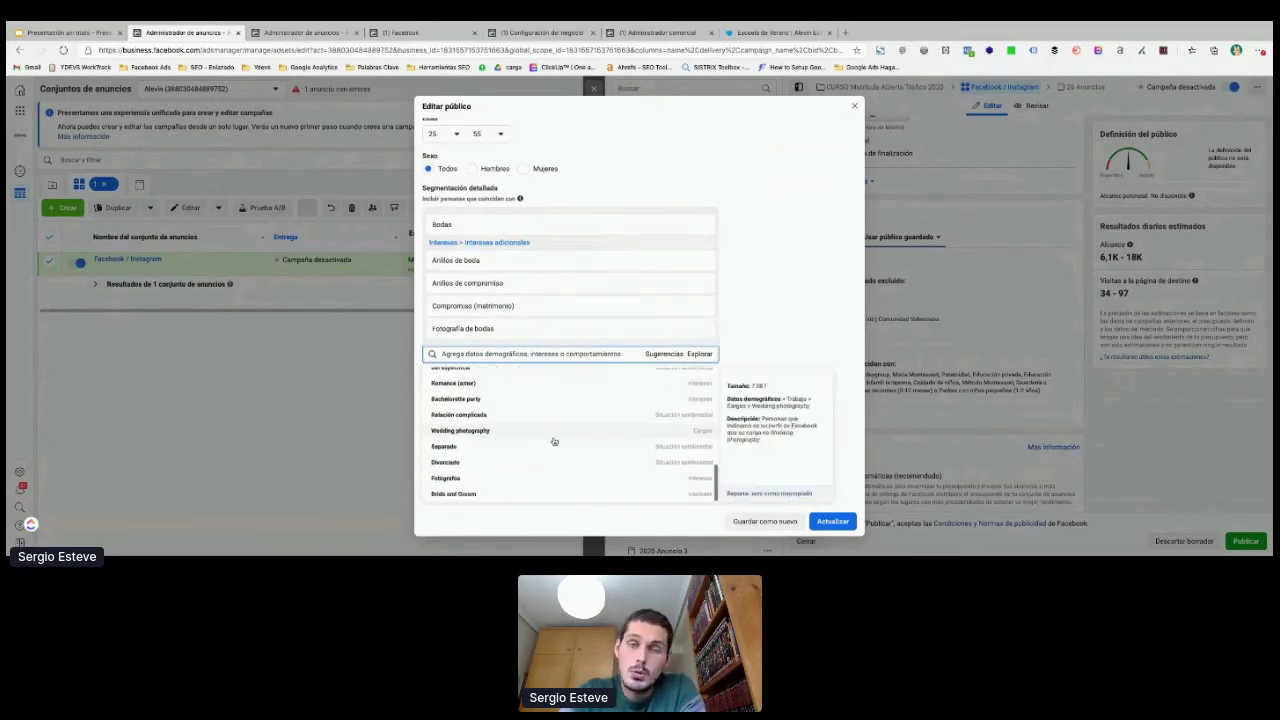
scroll(555, 263, up, 5)
scroll(743, 371, up, 2)
scroll(751, 371, down, 2)
click(750, 385)
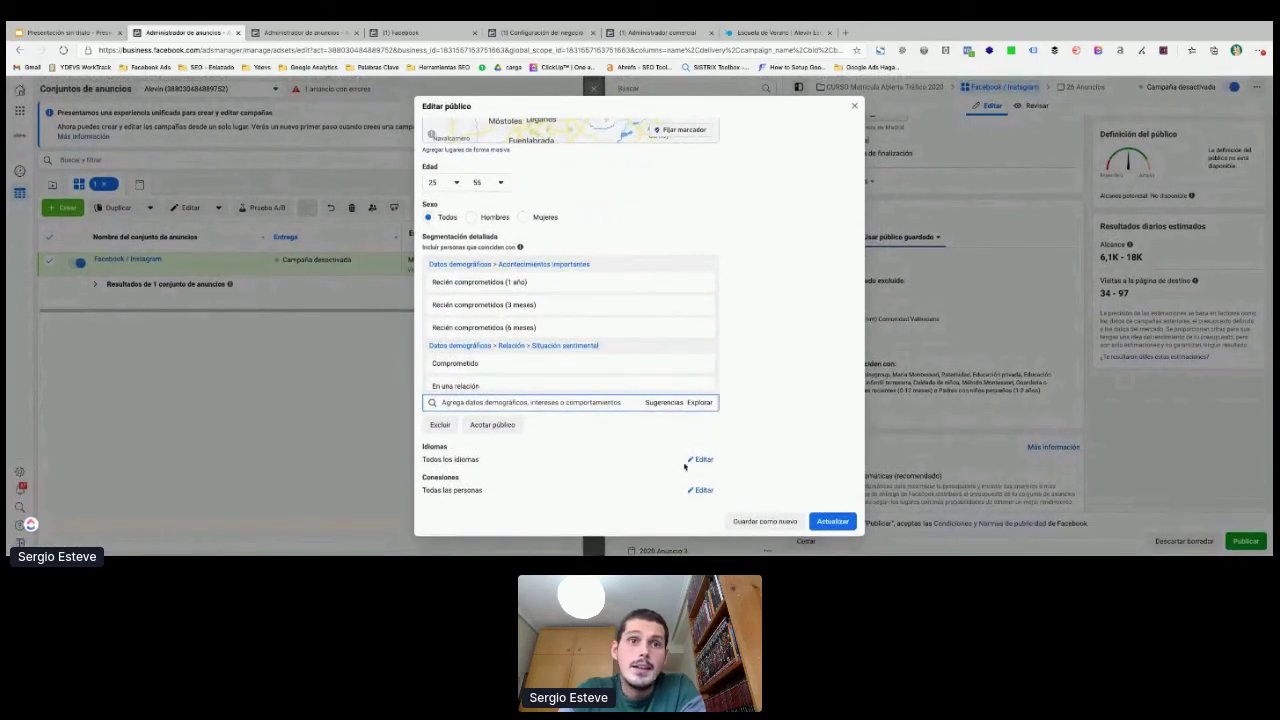
drag(433, 459, 459, 459)
click(478, 459)
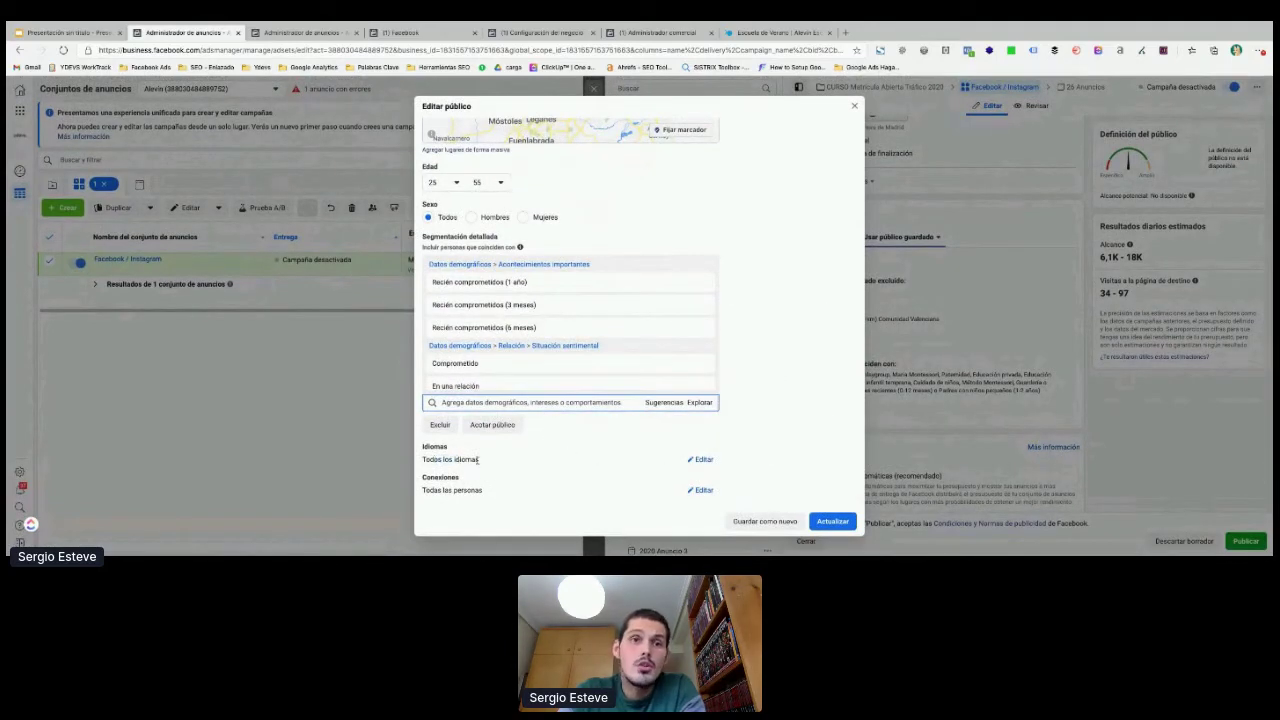
drag(480, 459, 433, 459)
click(436, 459)
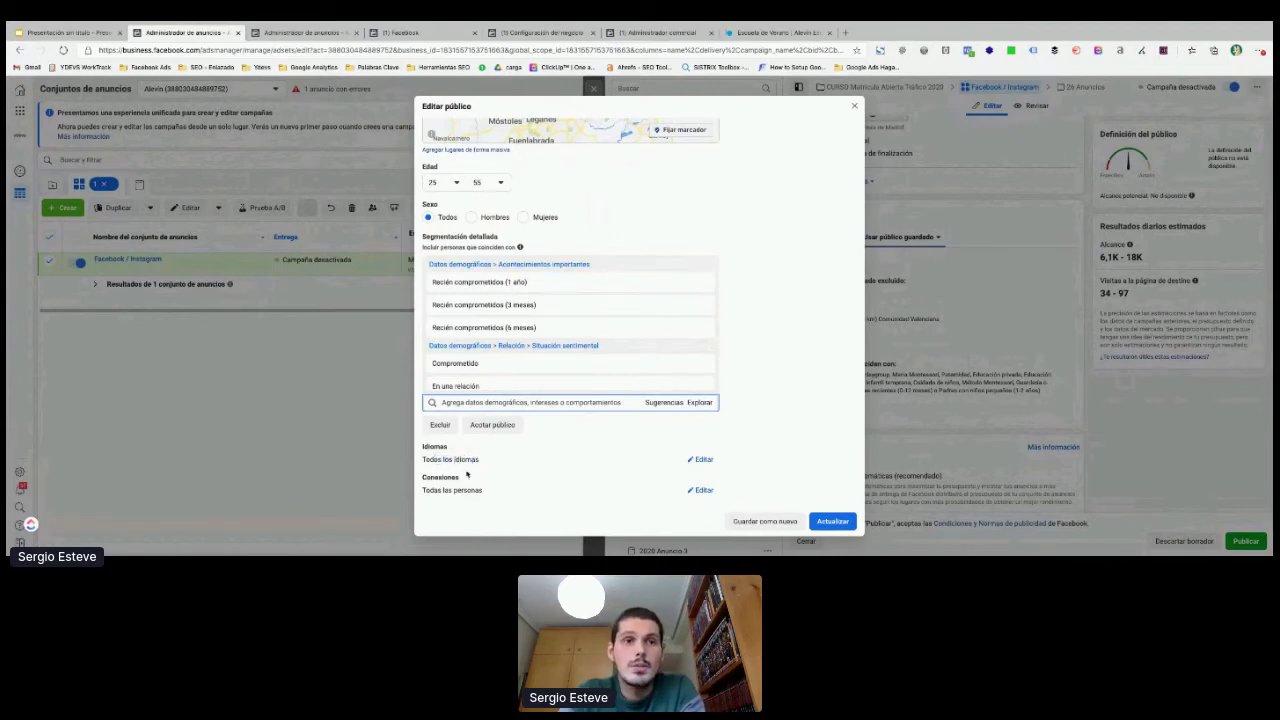
Step: Review the edited audience's locations, age range and detailed targeting, and close the audience editor without updating it
scroll(808, 434, up, 1)
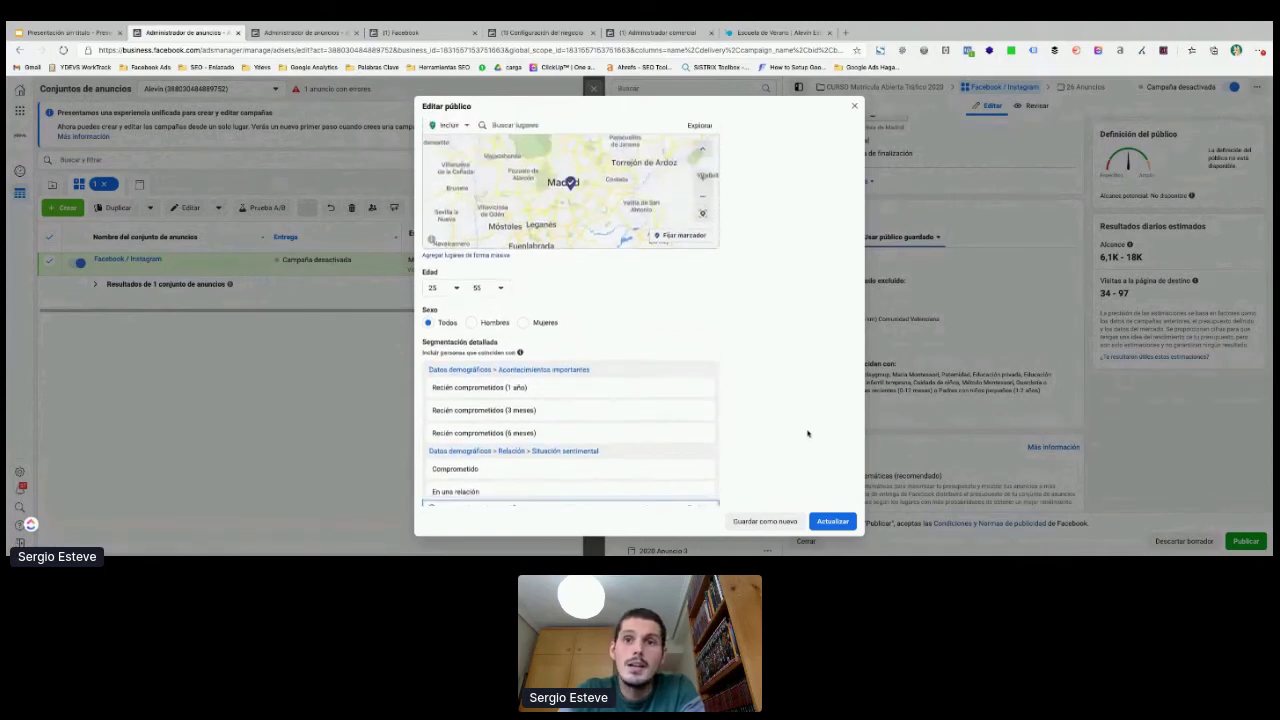
scroll(808, 434, down, 1)
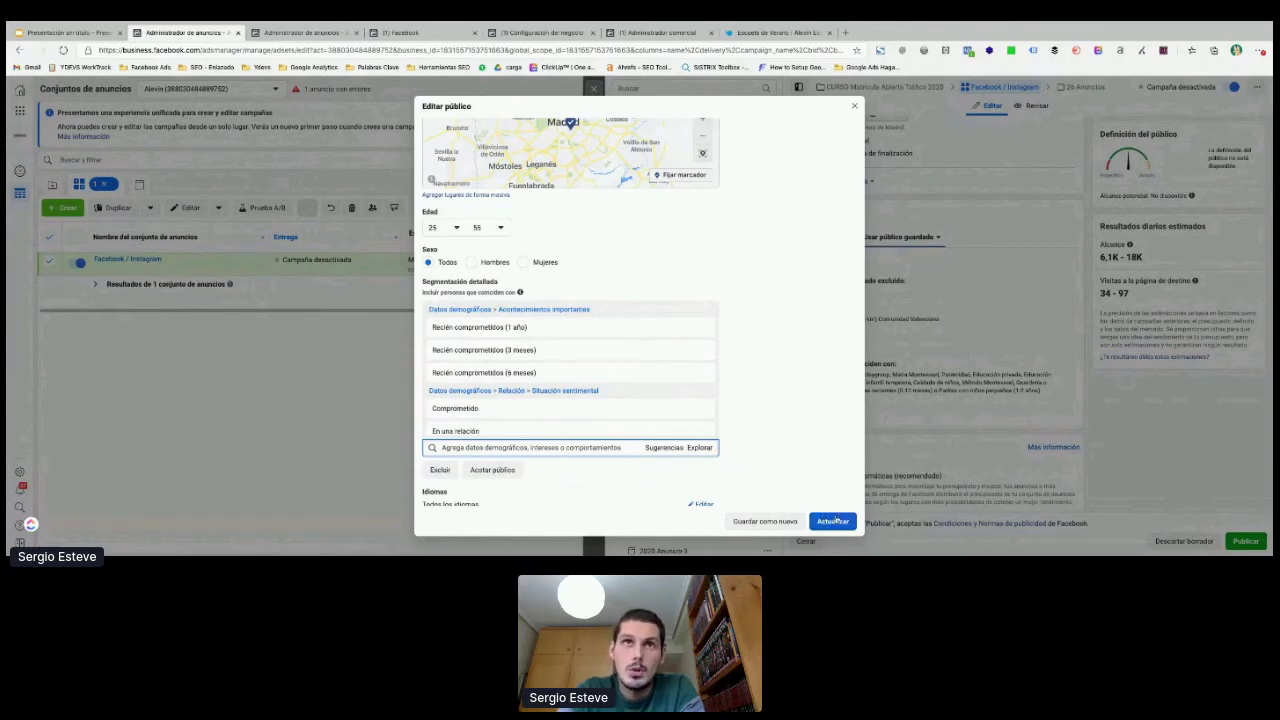
scroll(824, 456, up, 1)
scroll(800, 414, up, 5)
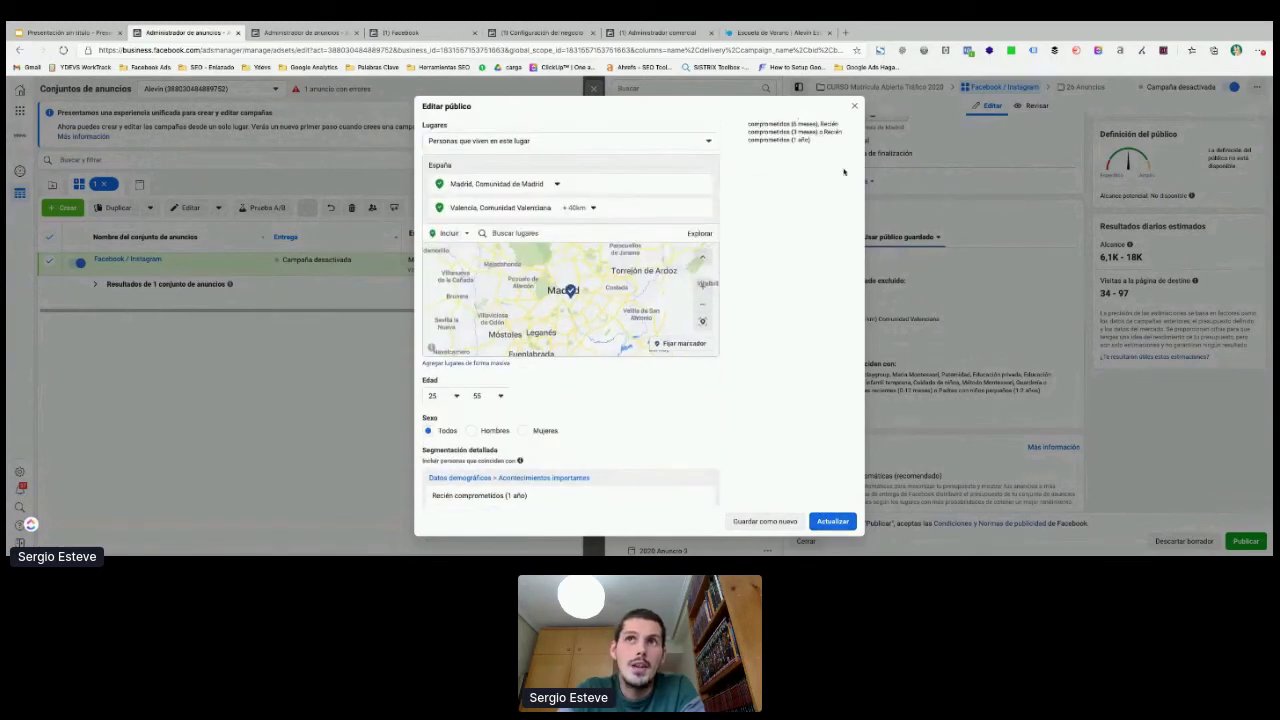
click(857, 108)
Step: Set the Facebook / Instagram ad set's placements to Ubicaciones automáticas (recomendado)
scroll(866, 375, down, 4)
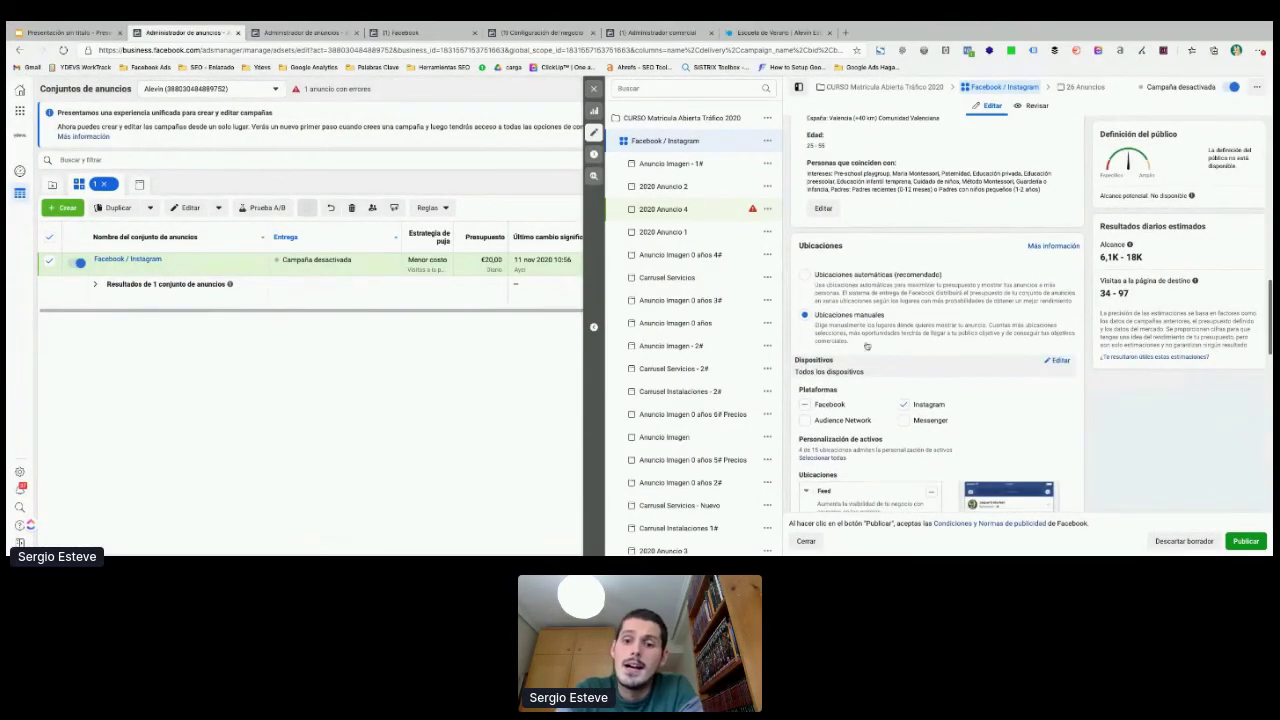
double_click(820, 245)
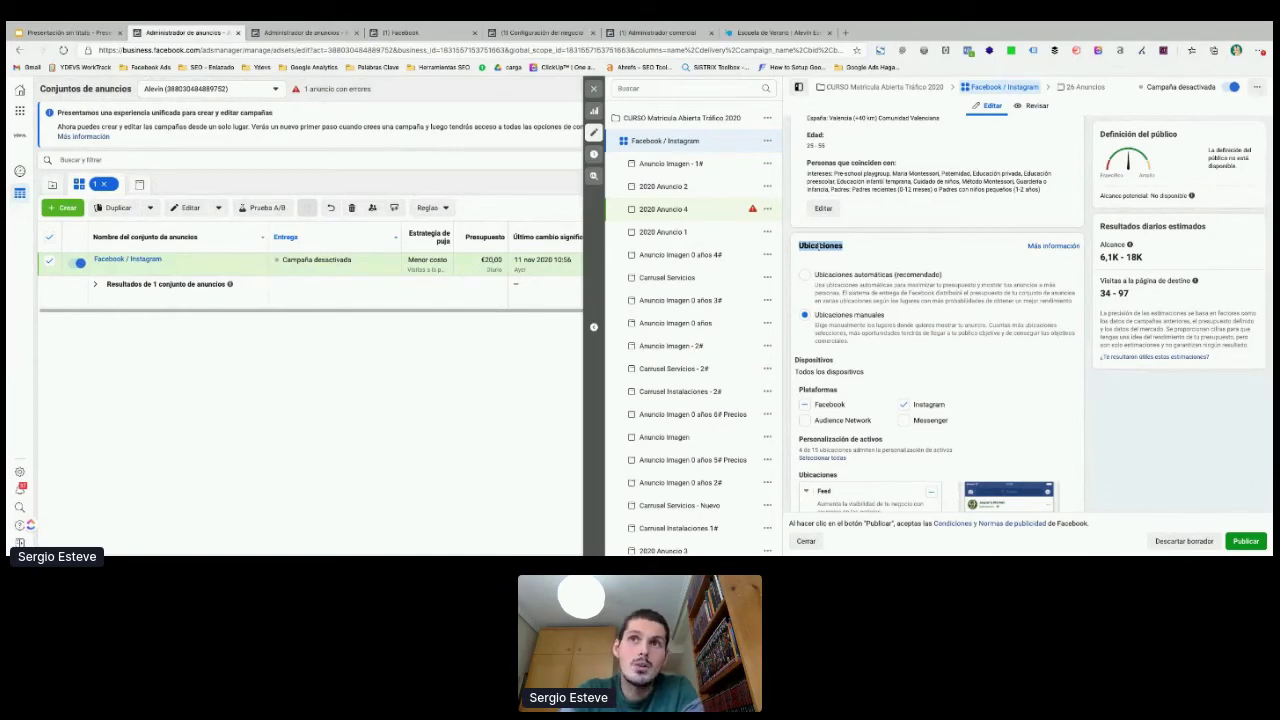
click(818, 253)
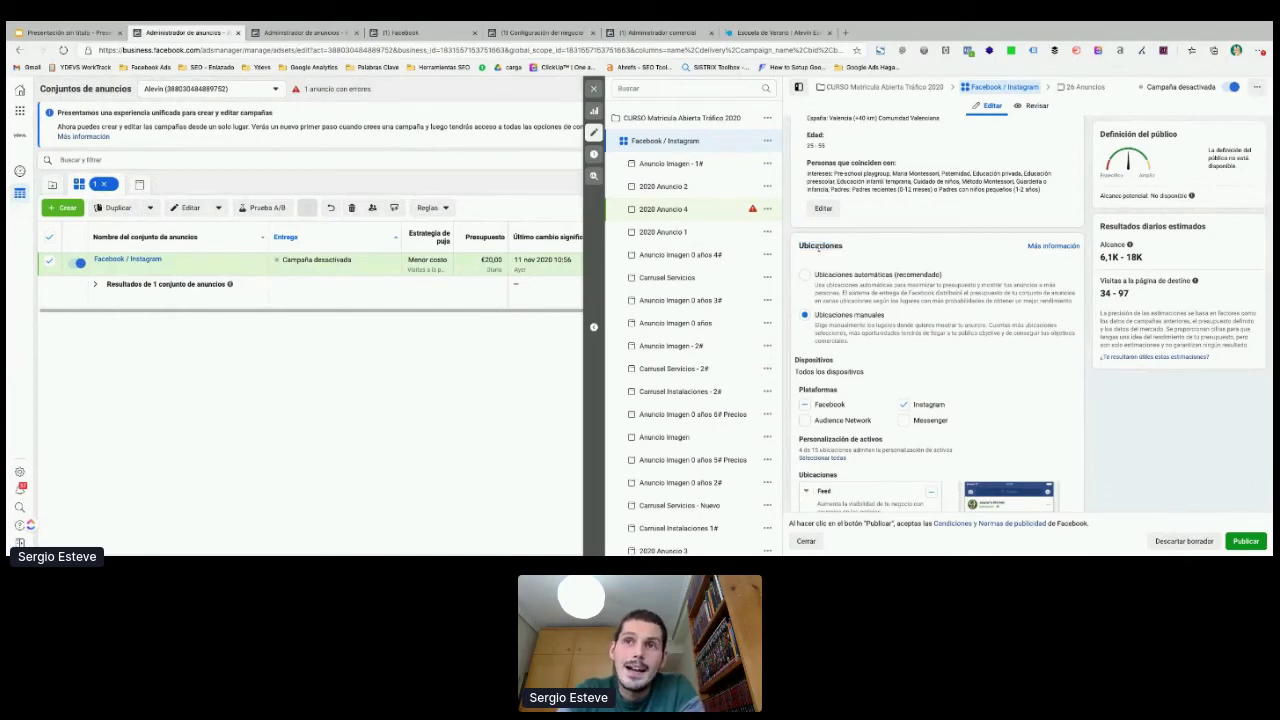
scroll(890, 265, down, 2)
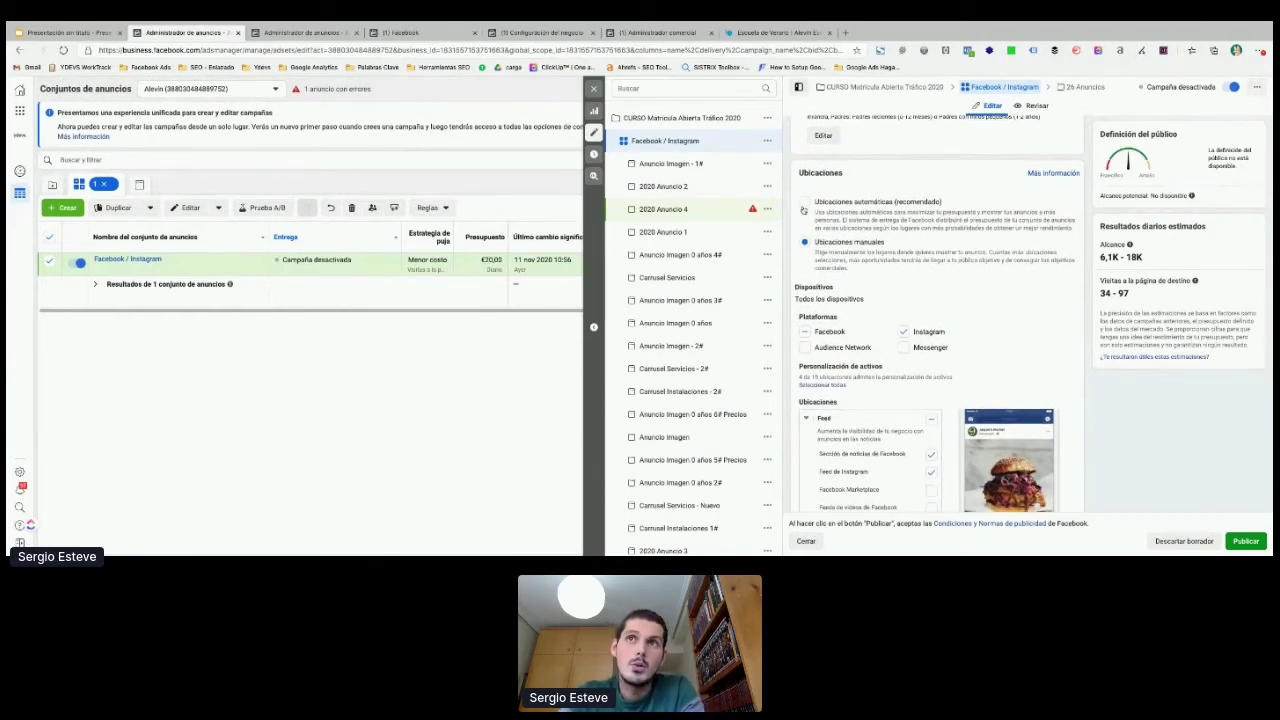
click(804, 204)
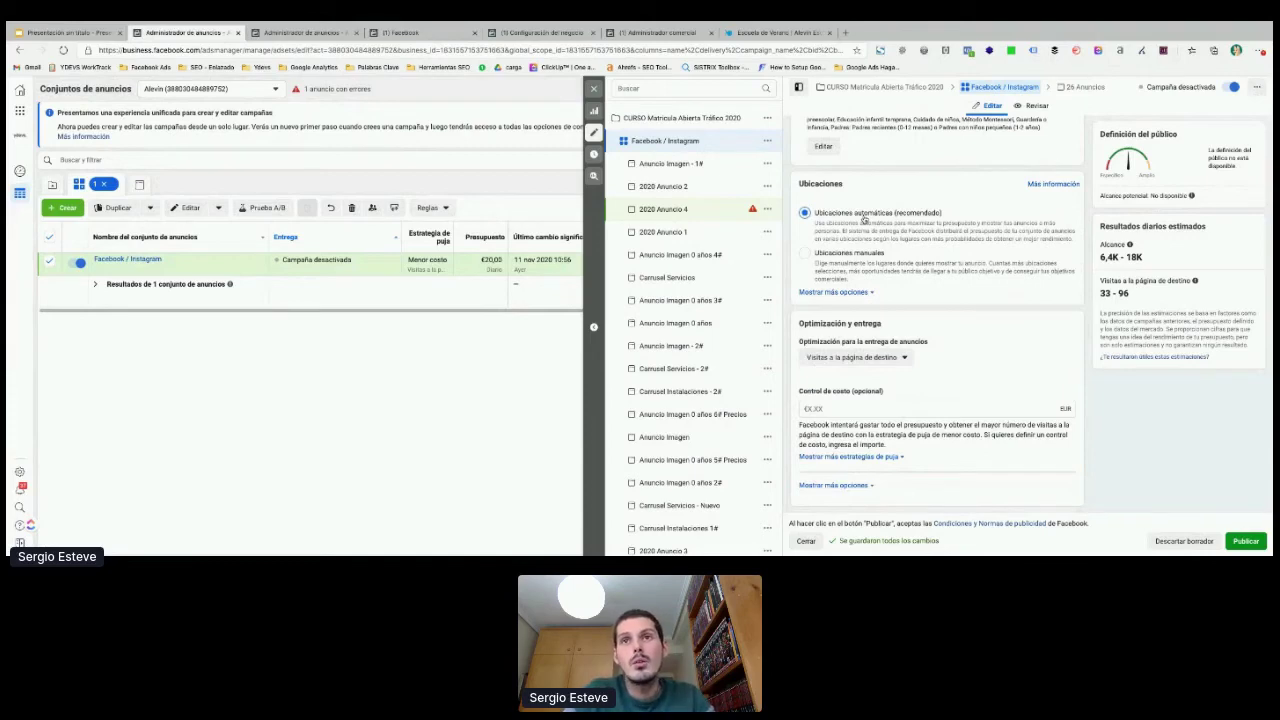
Step: Switch the ad set to Ubicaciones manuales and deselect the Audience Network and Messenger platforms
click(805, 258)
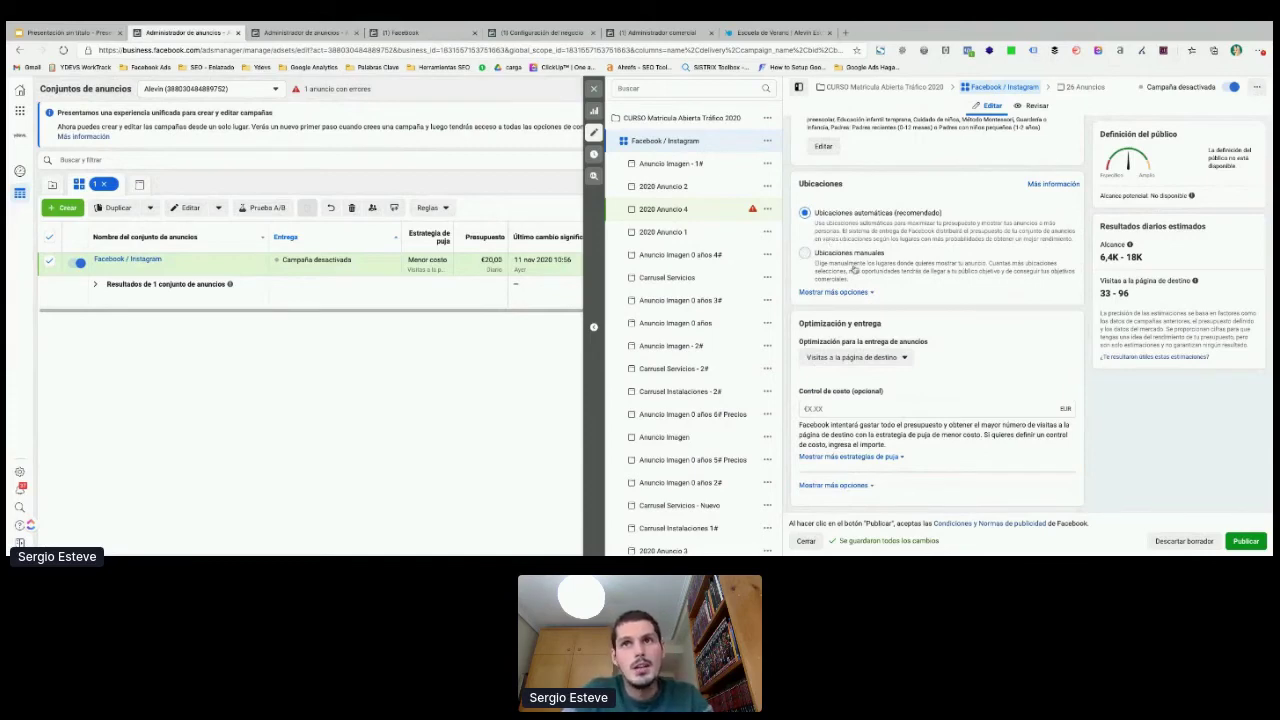
scroll(884, 293, down, 1)
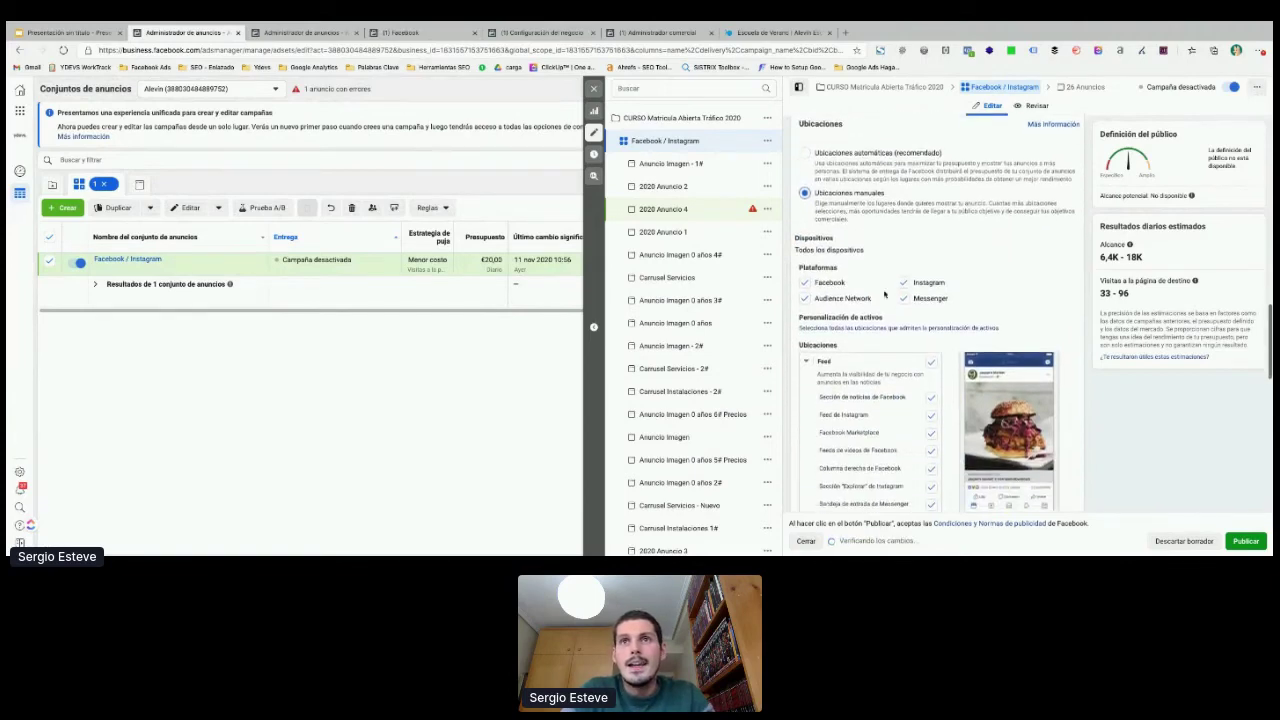
scroll(828, 259, down, 1)
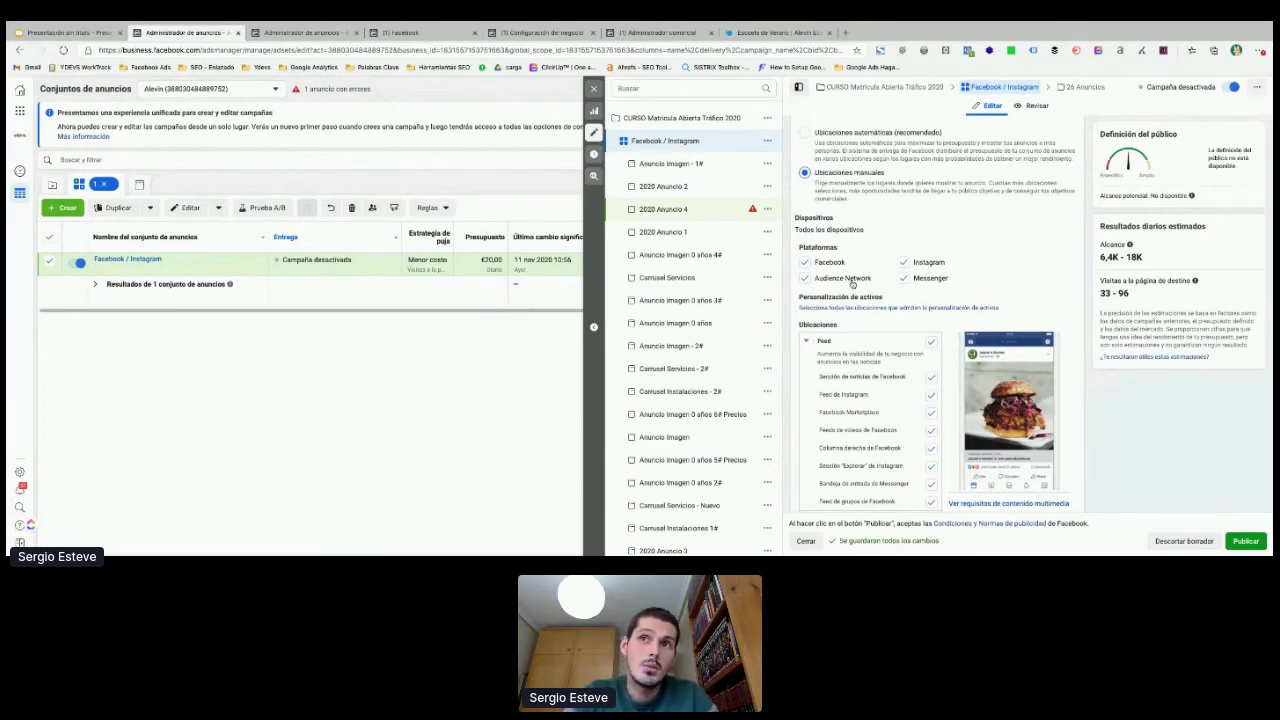
scroll(826, 254, down, 1)
click(804, 263)
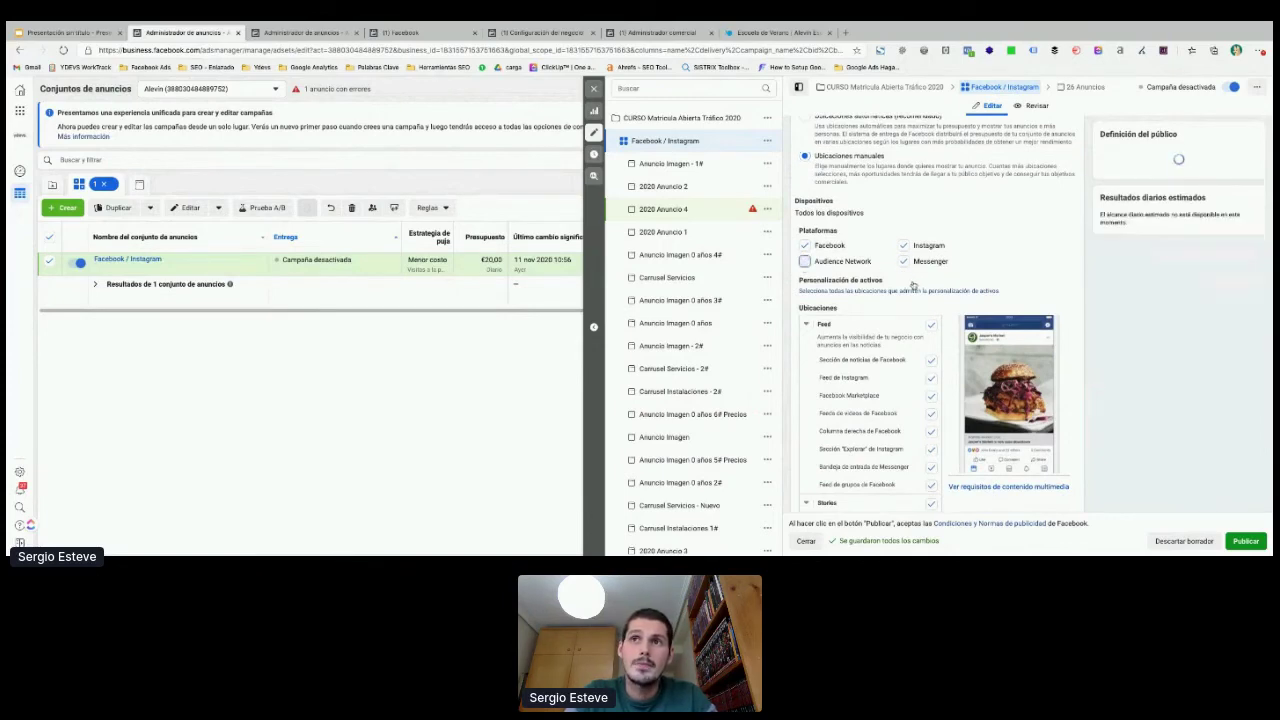
click(904, 261)
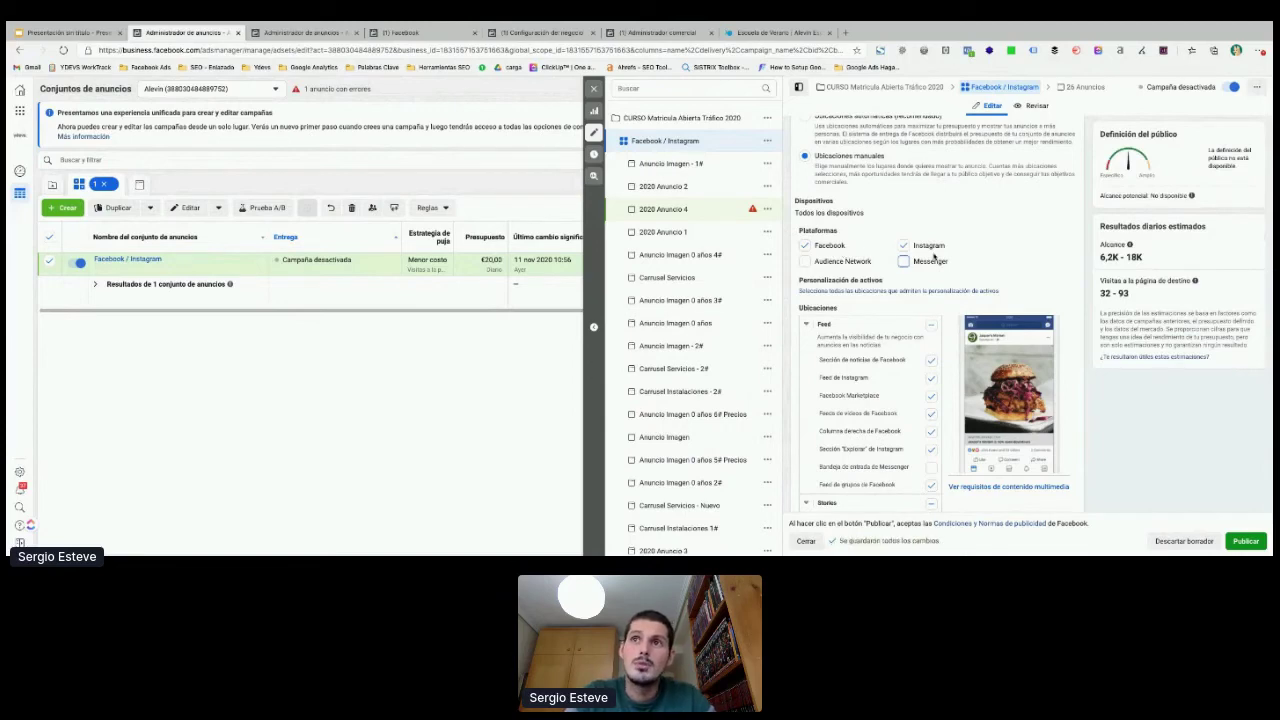
Step: Remove Facebook Marketplace, Feeds de videos de Facebook and Columna derecha de Facebook from the feed placements
scroll(934, 262, down, 1)
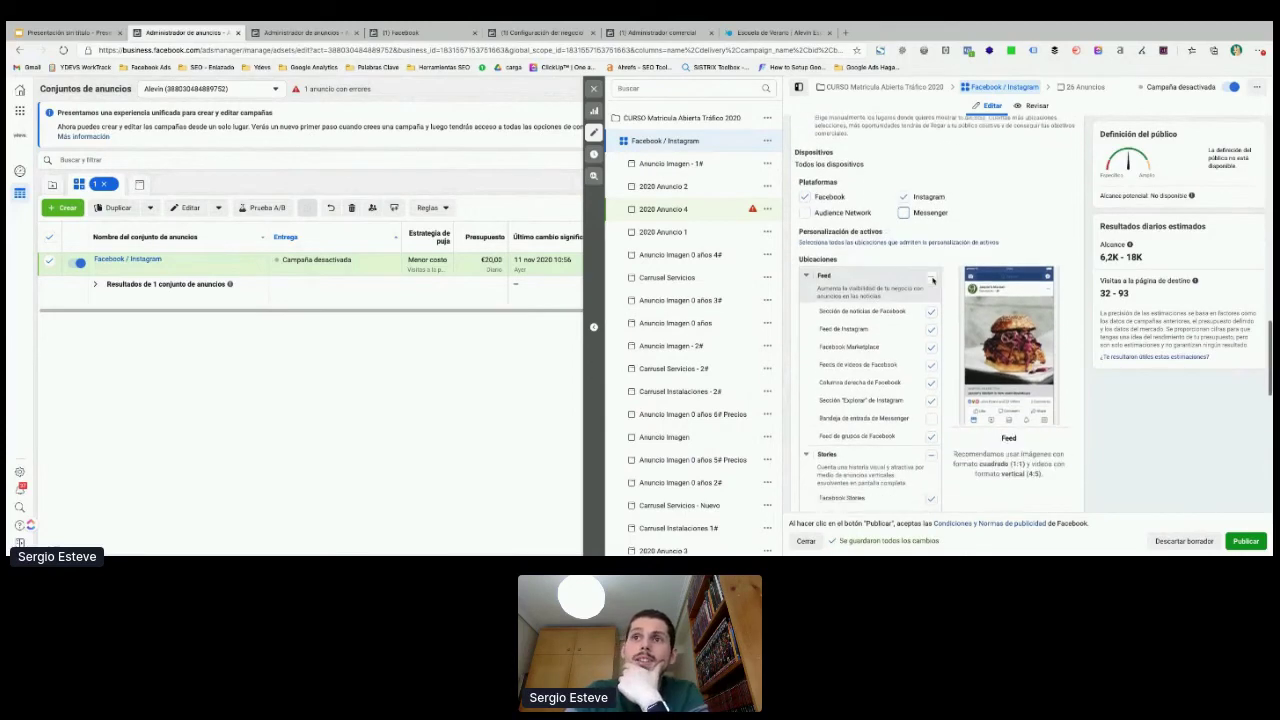
scroll(848, 210, down, 1)
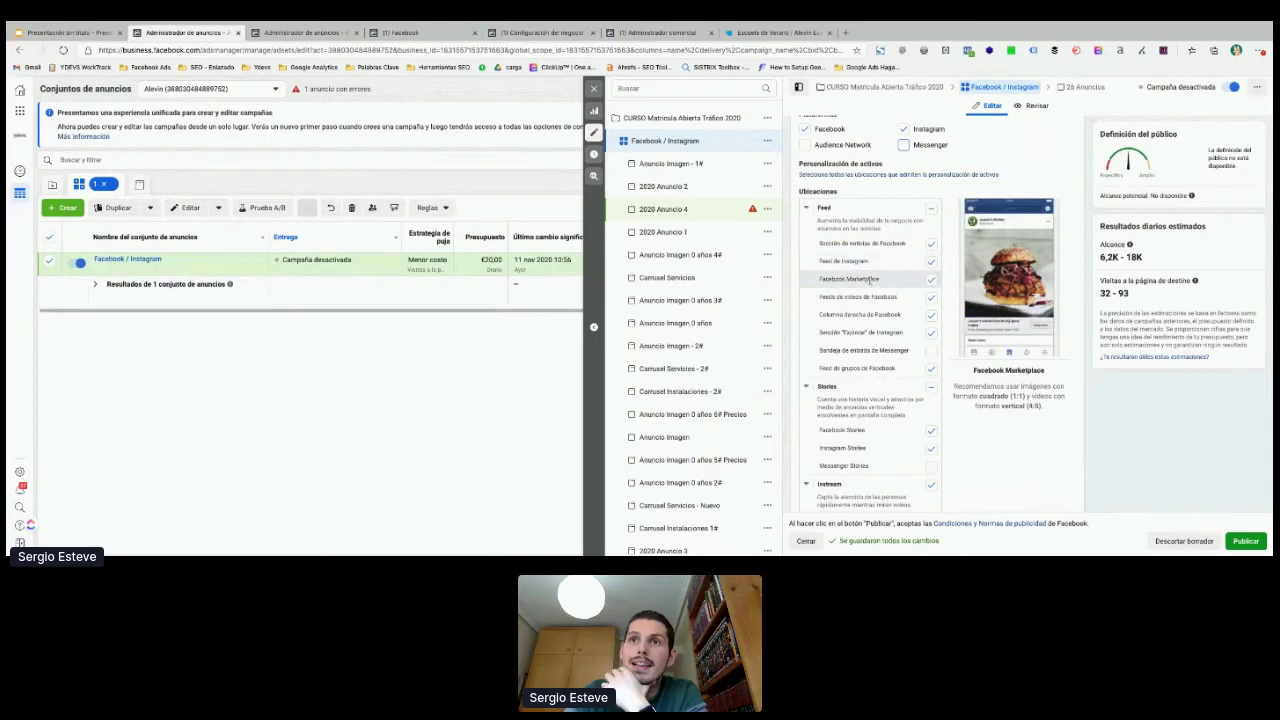
click(931, 281)
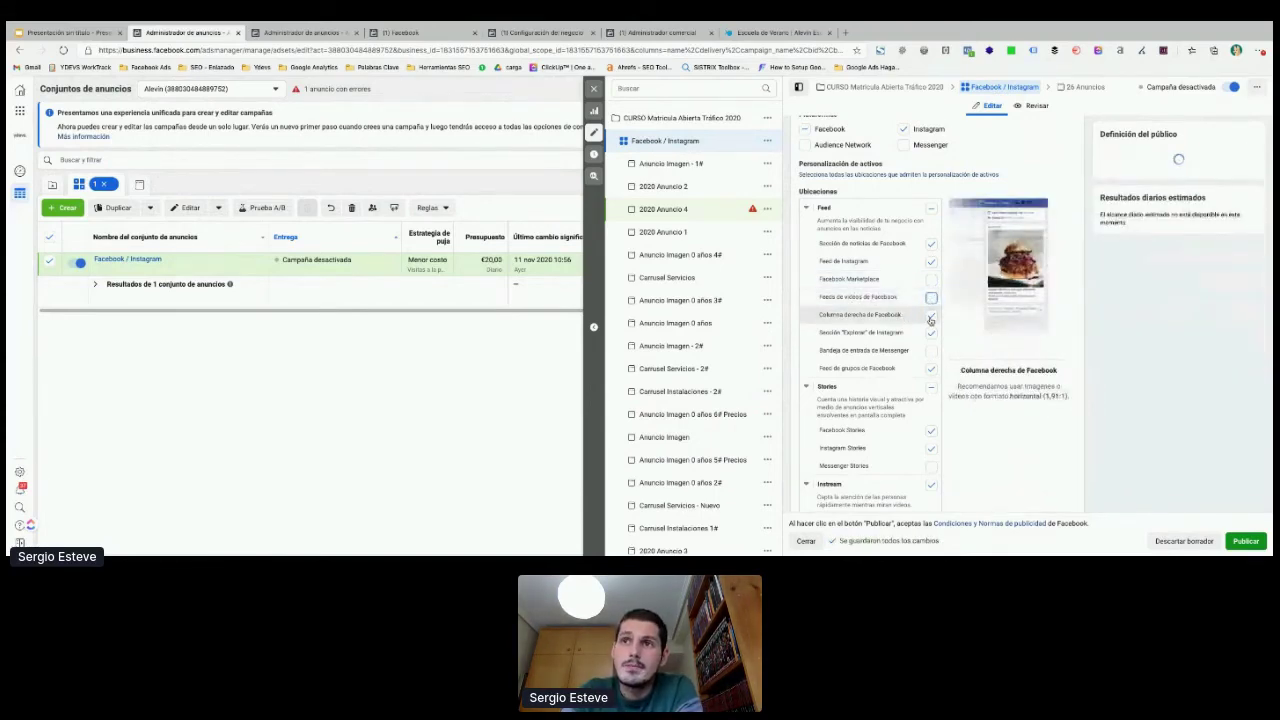
click(930, 318)
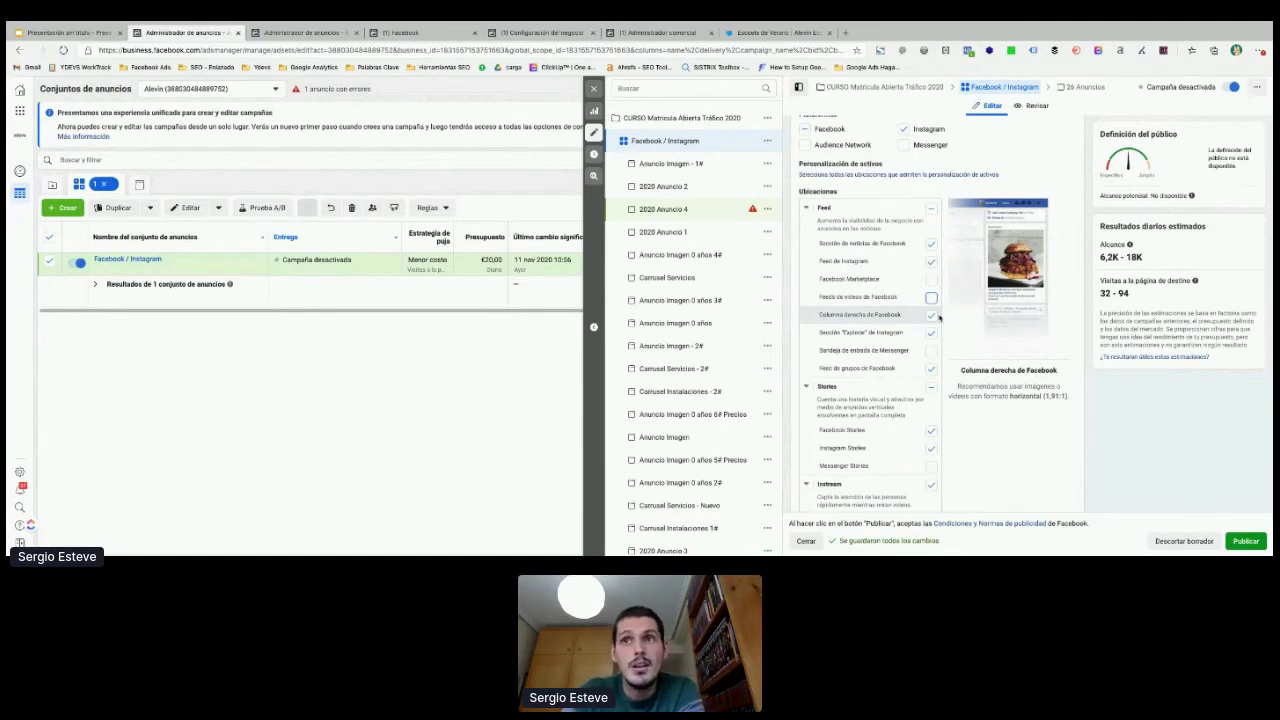
click(930, 316)
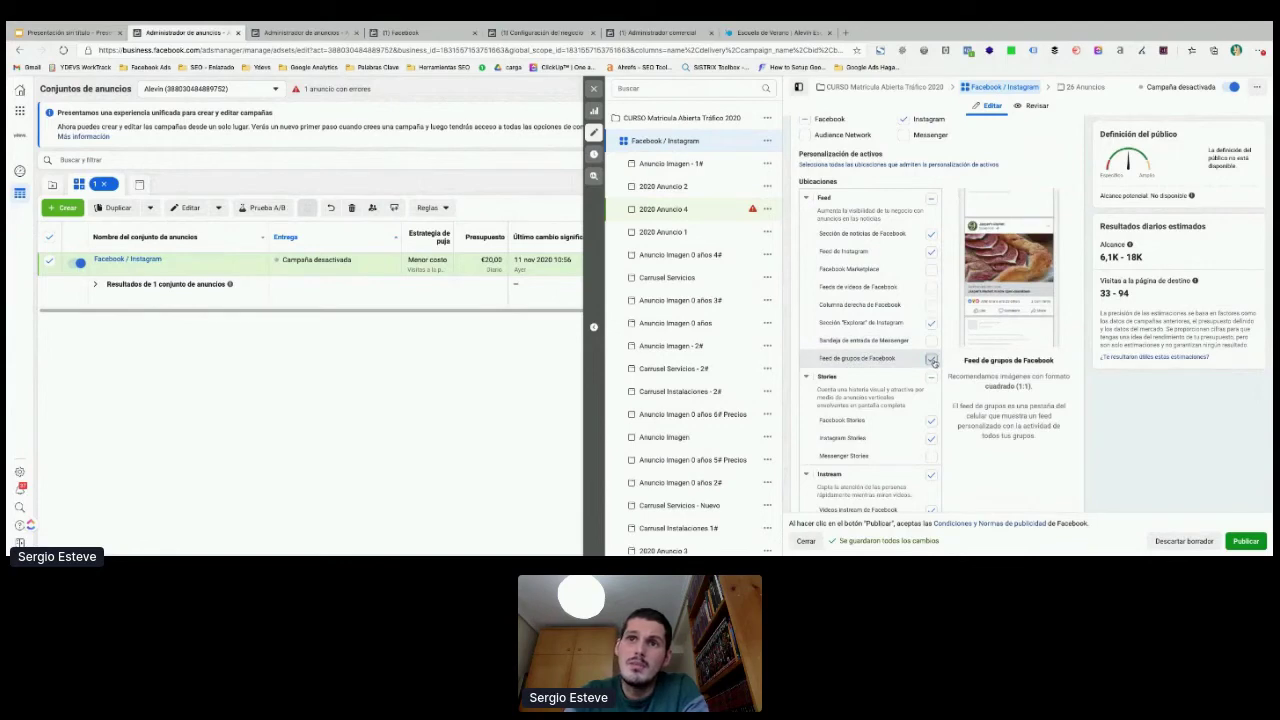
click(932, 360)
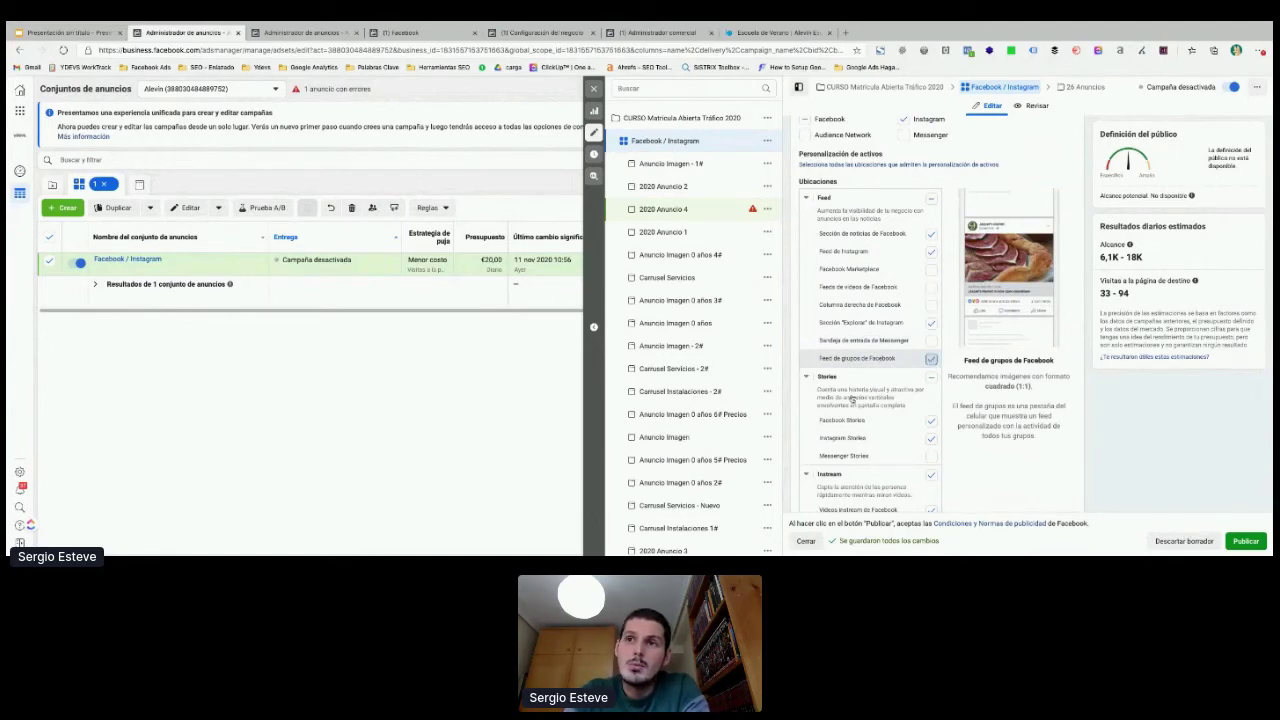
click(931, 361)
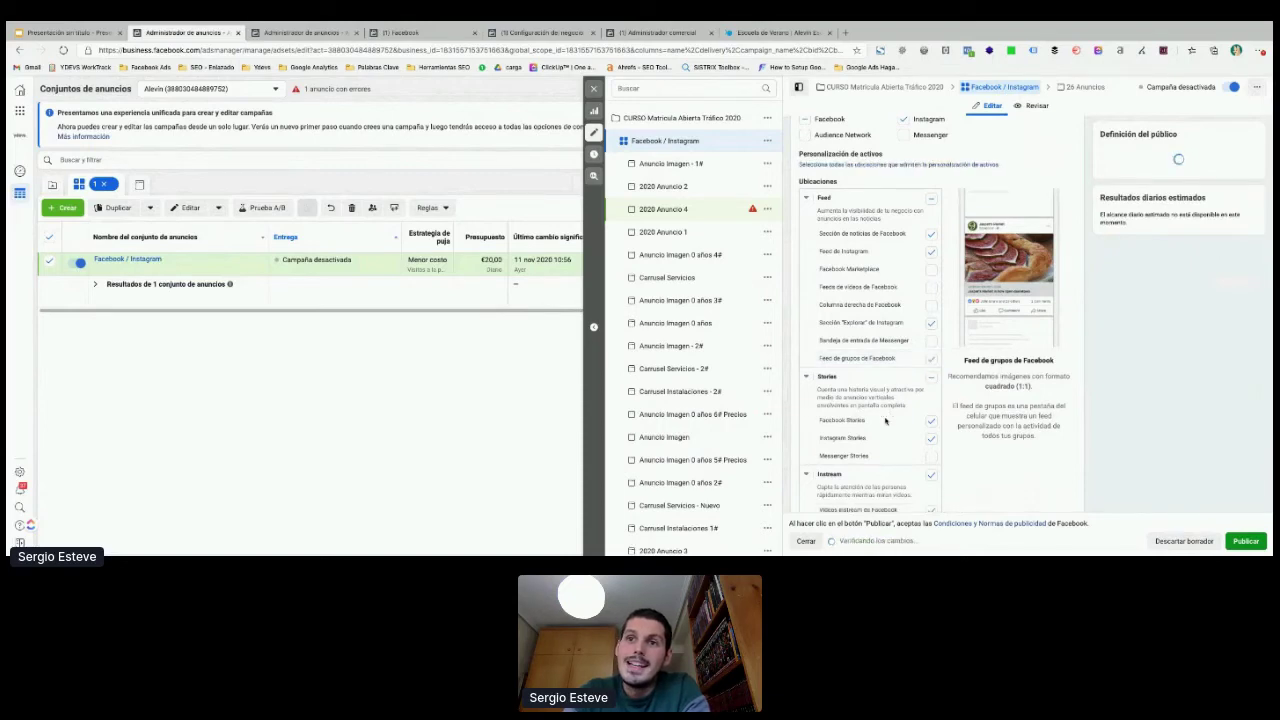
Step: Deselect the Facebook Stories, Instream, Búsqueda and En artículos placements
scroll(849, 390, down, 1)
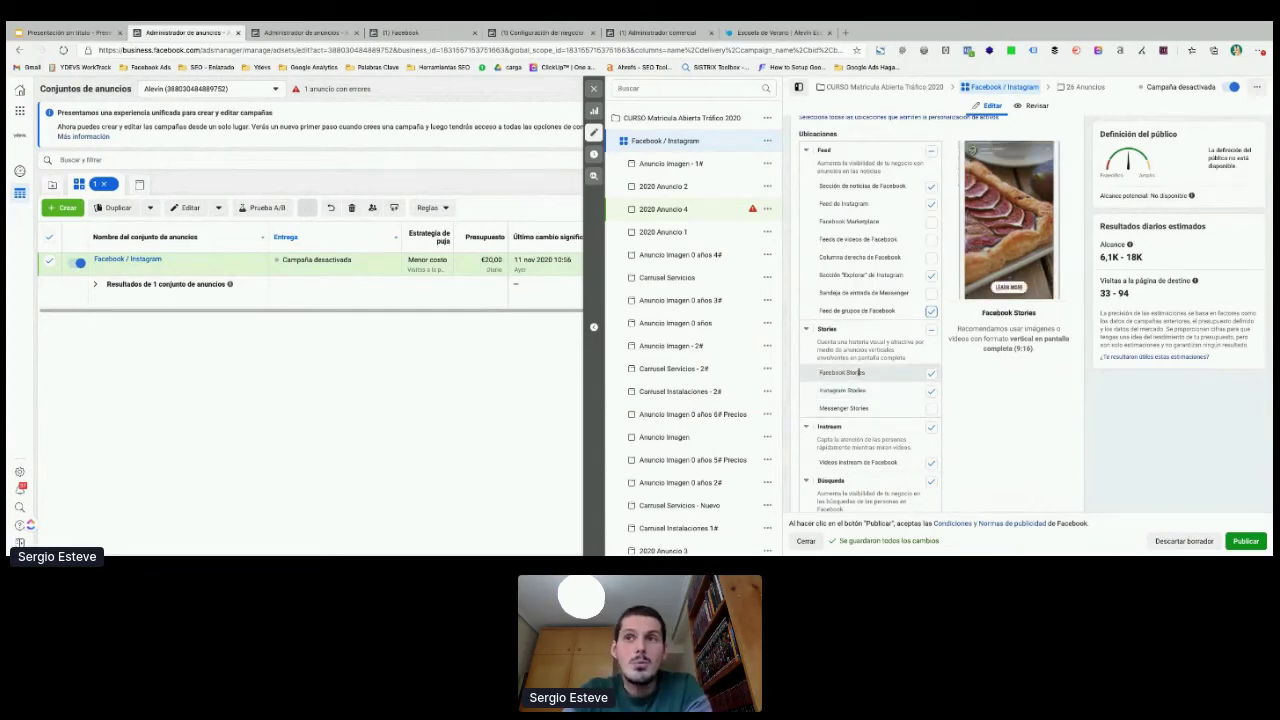
click(932, 374)
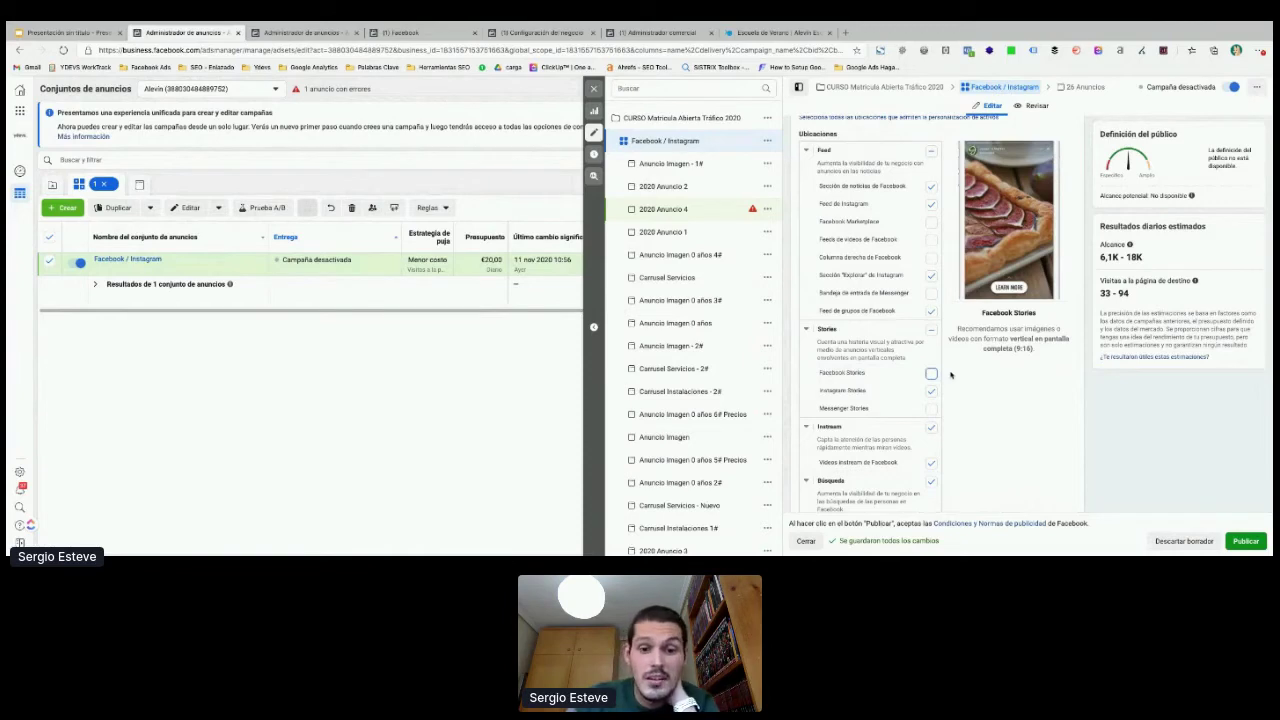
scroll(921, 380, down, 1)
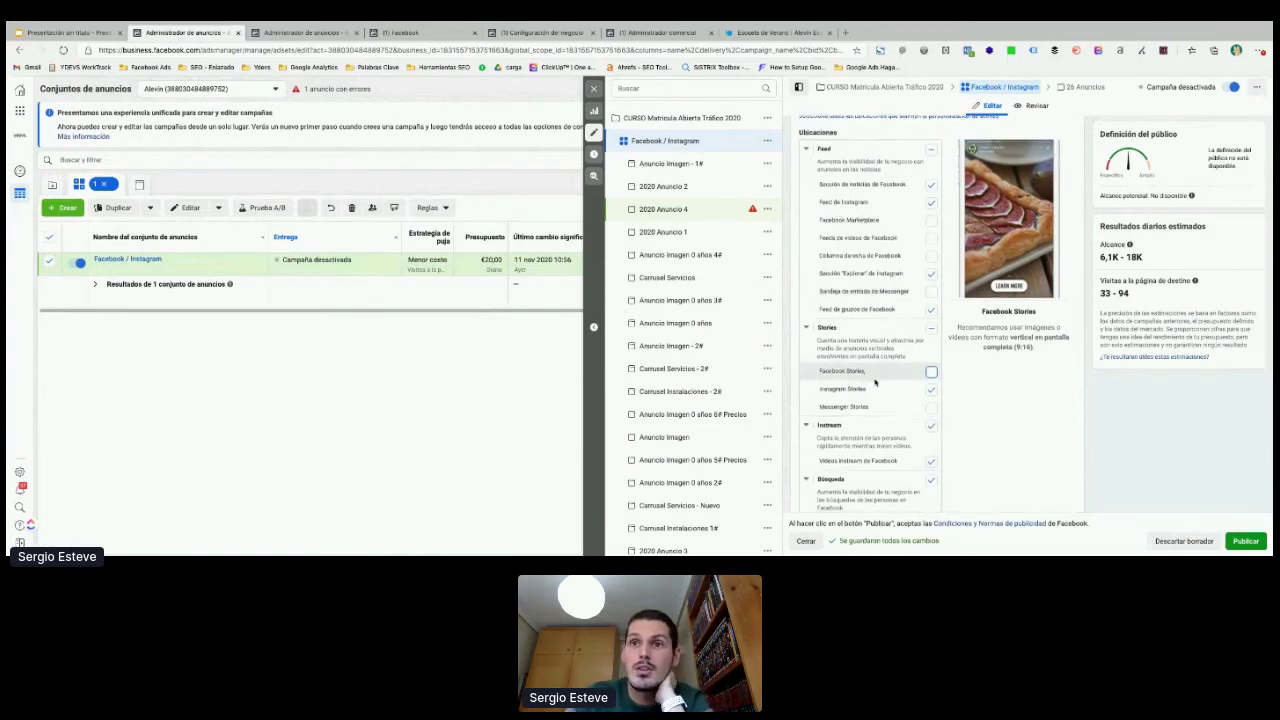
scroll(910, 390, down, 4)
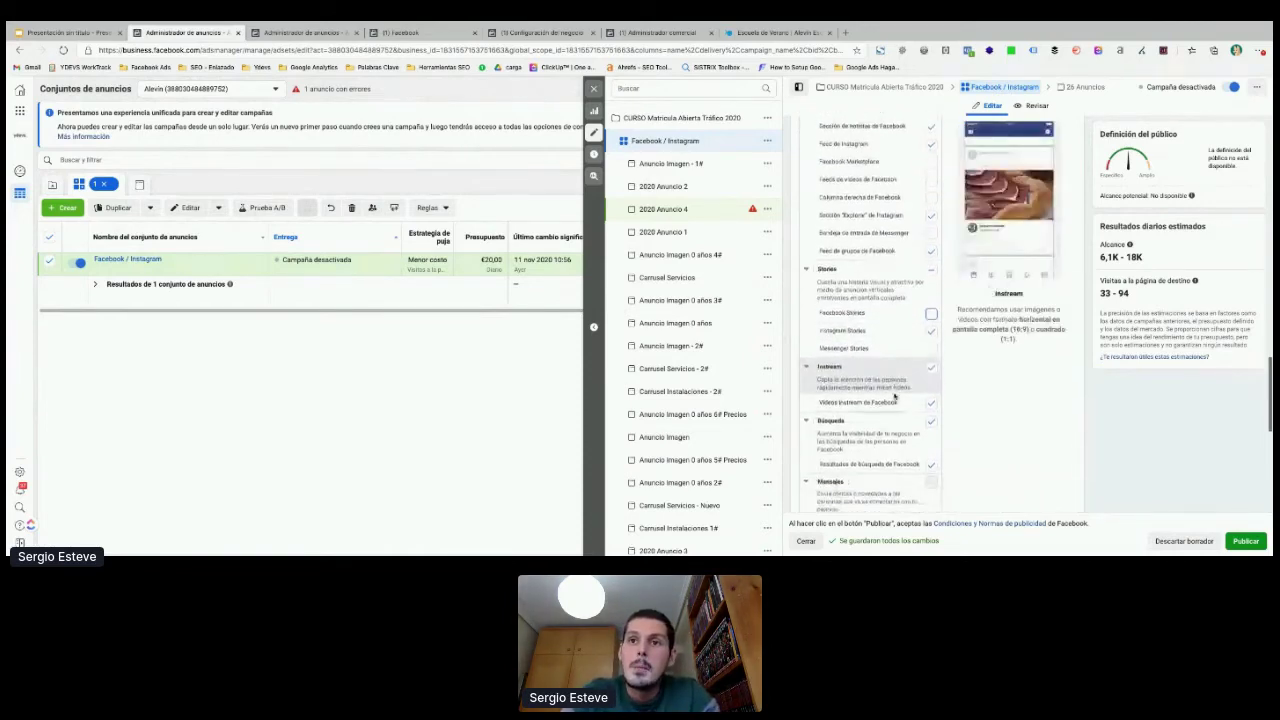
scroll(893, 397, down, 2)
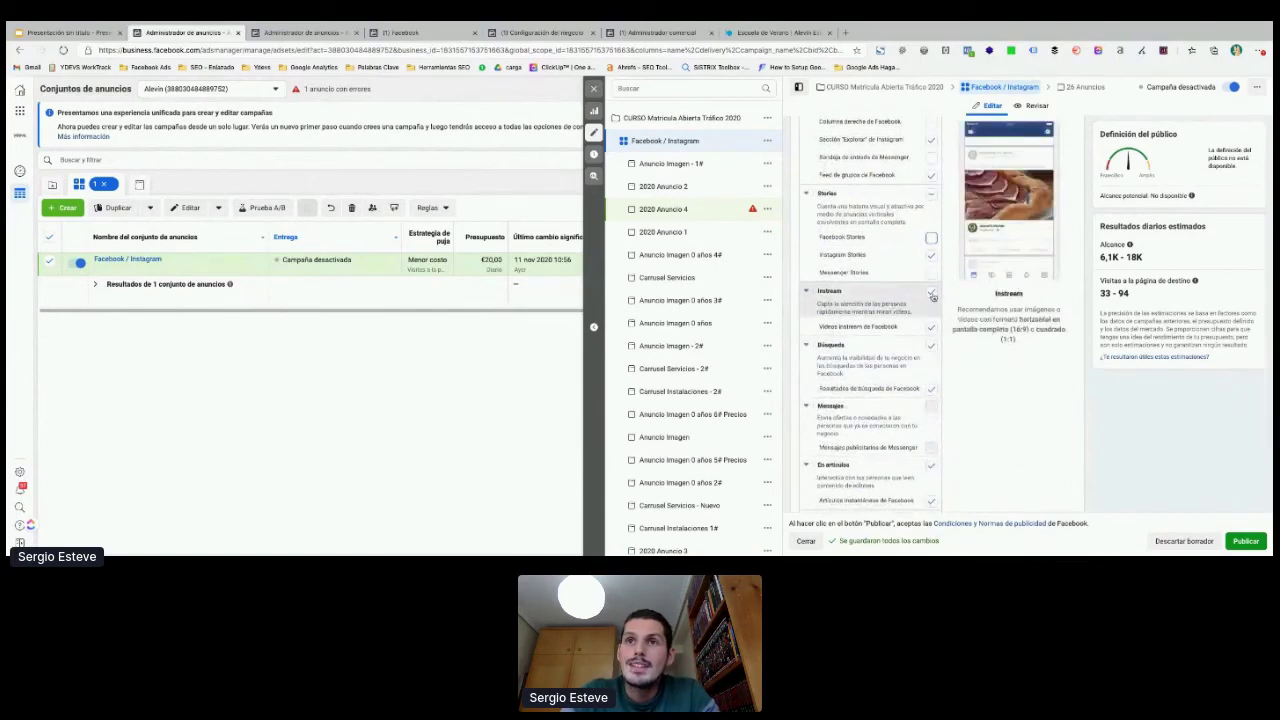
click(931, 293)
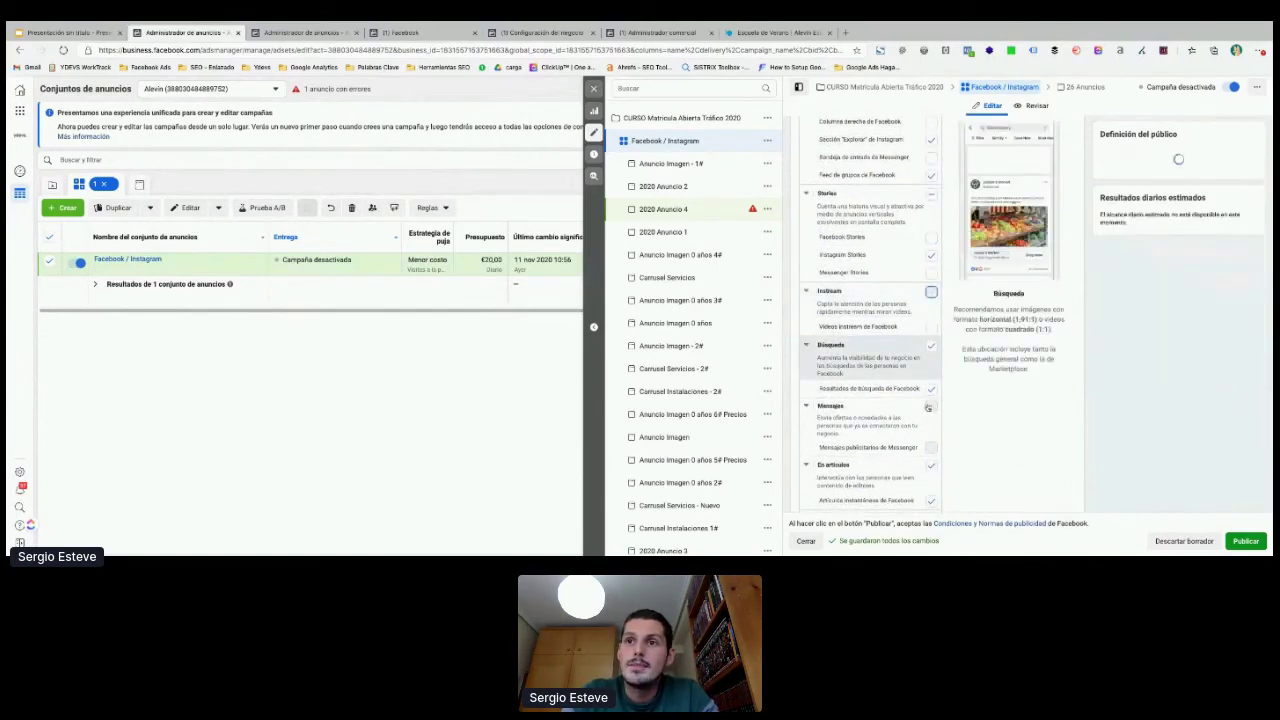
click(932, 467)
scroll(907, 436, down, 3)
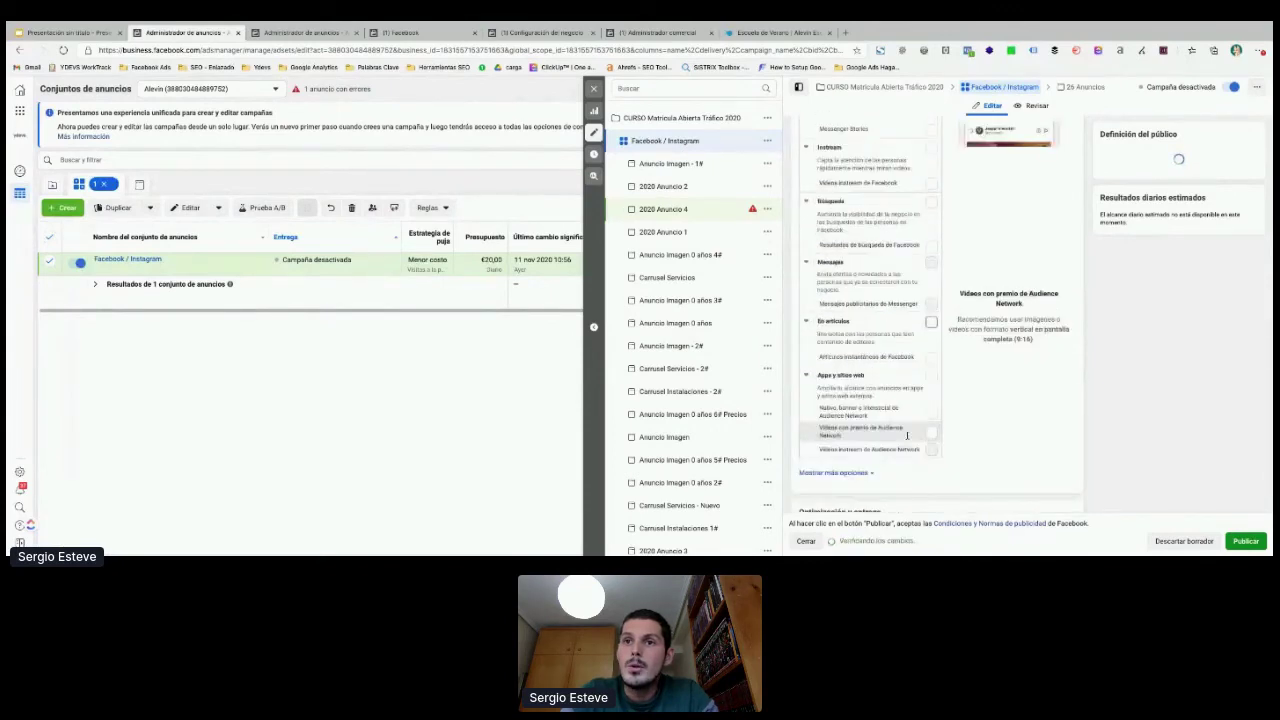
Step: Review the chosen manual placements and examine the available options for ad delivery optimization
scroll(907, 436, up, 10)
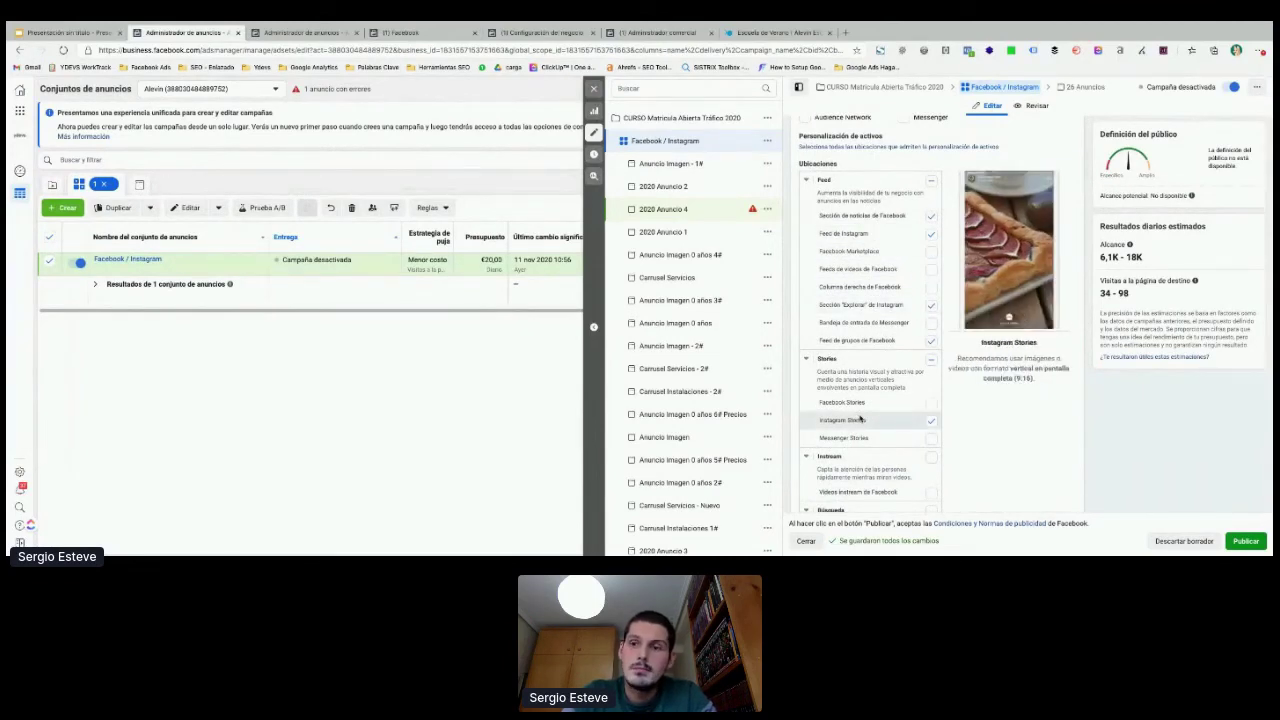
scroll(978, 412, down, 4)
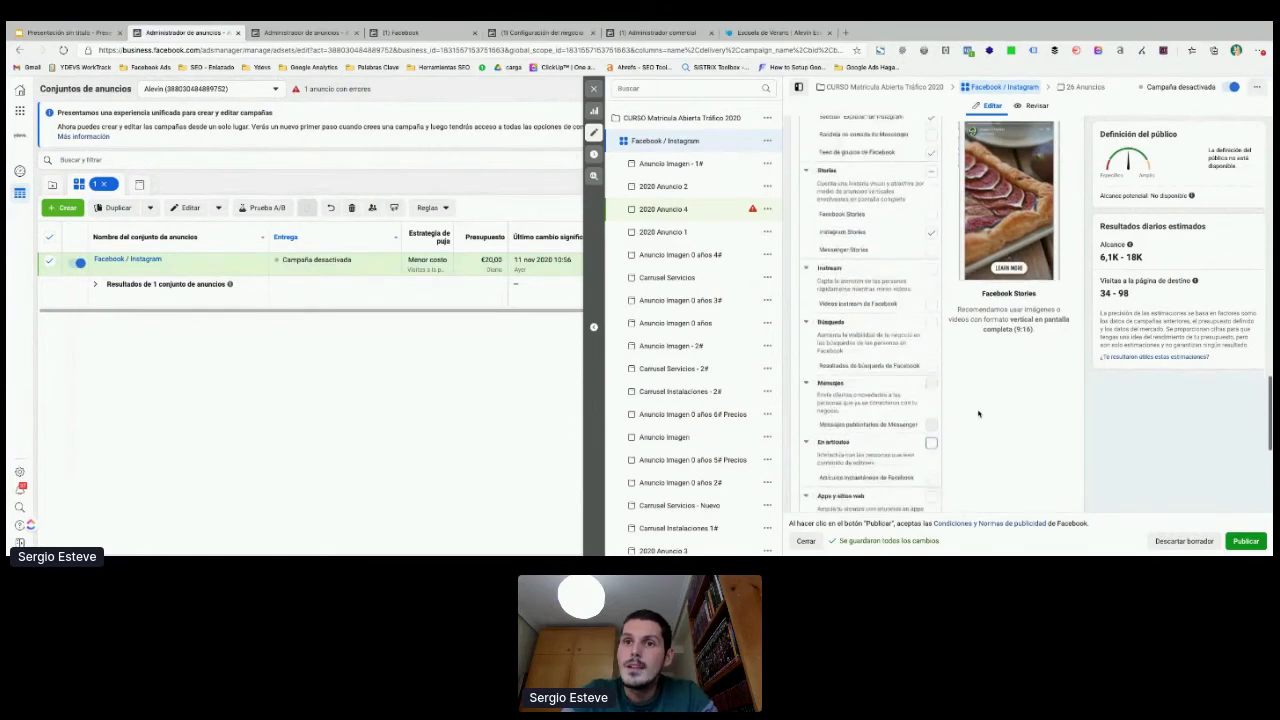
scroll(978, 413, up, 2)
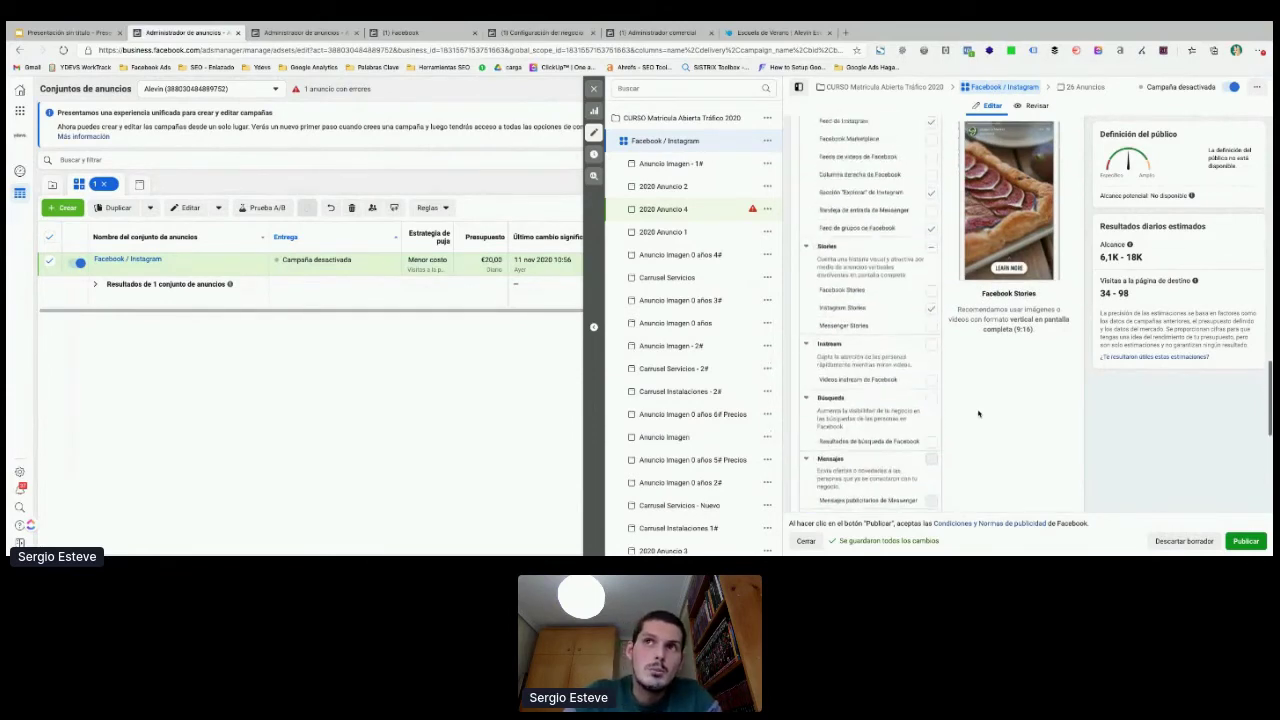
scroll(978, 413, up, 6)
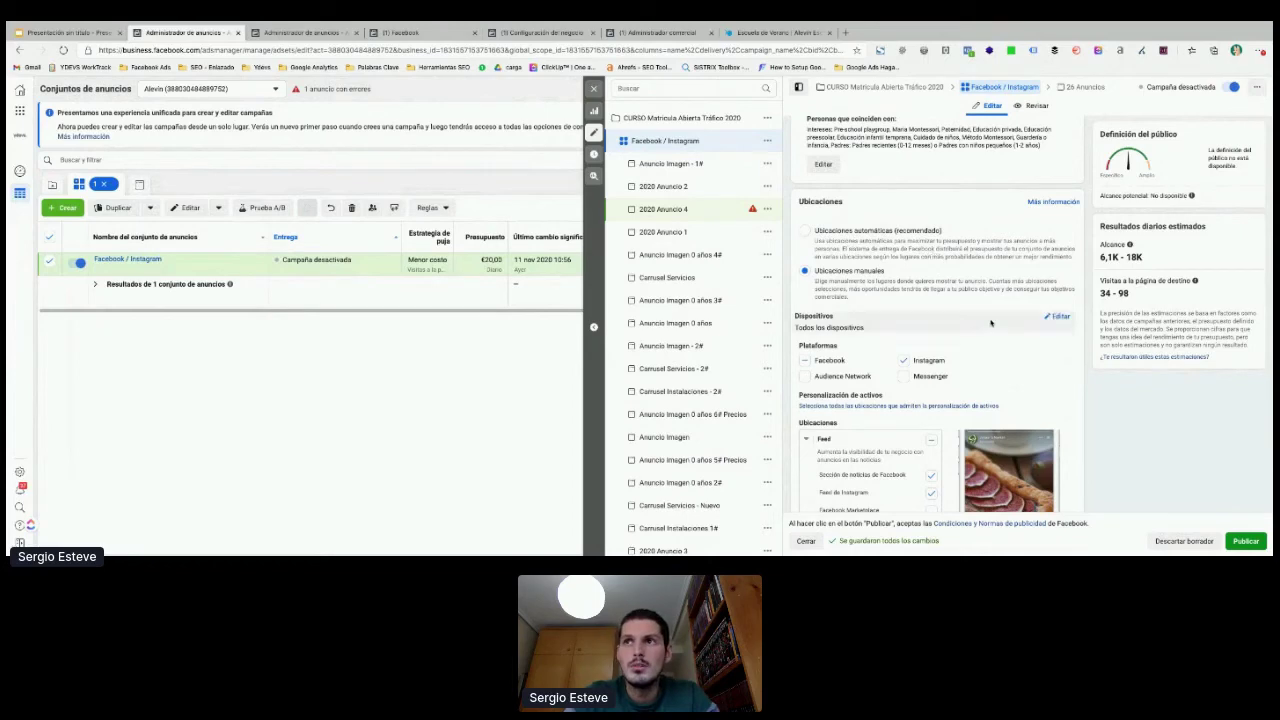
scroll(991, 322, down, 1)
scroll(991, 322, down, 8)
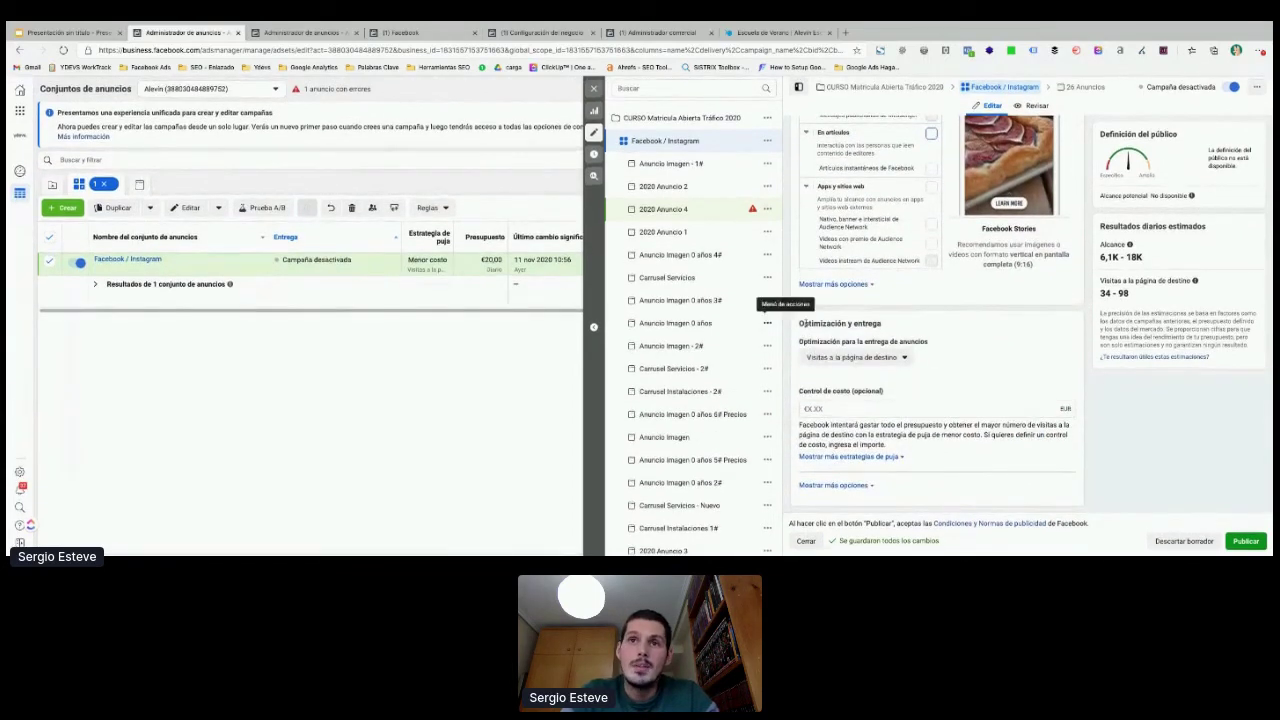
click(857, 357)
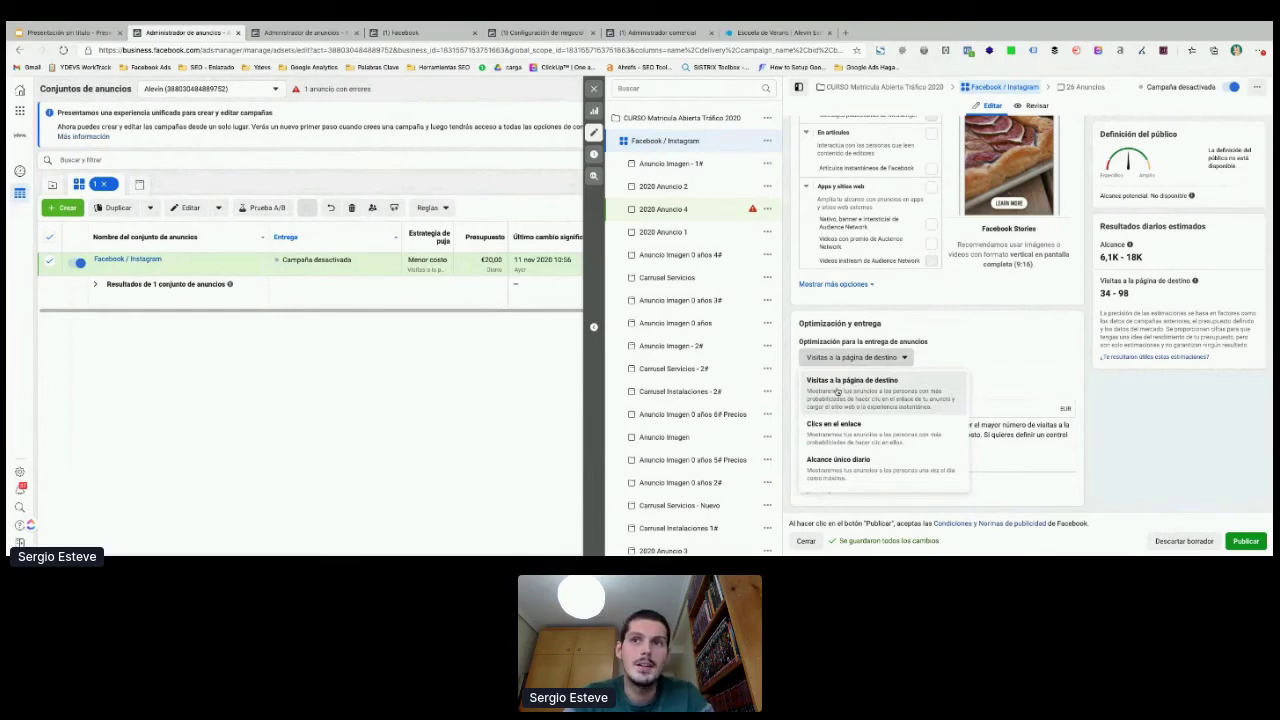
click(982, 368)
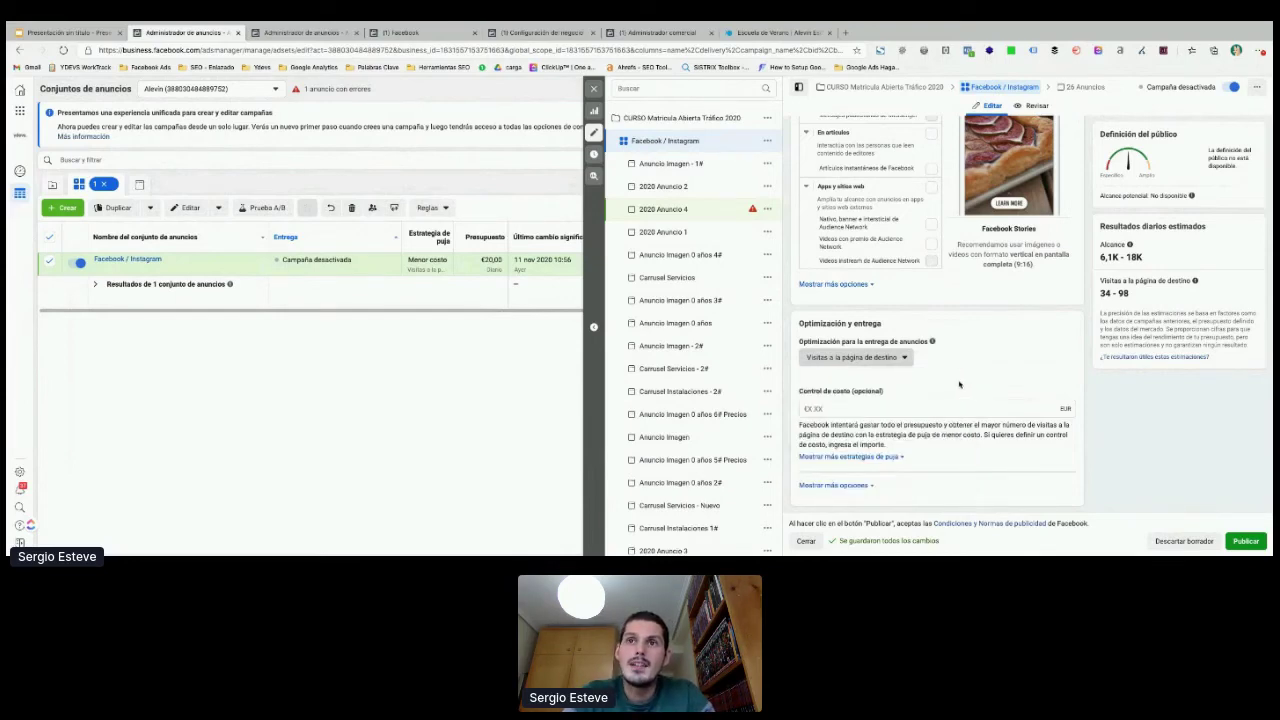
scroll(930, 375, up, 5)
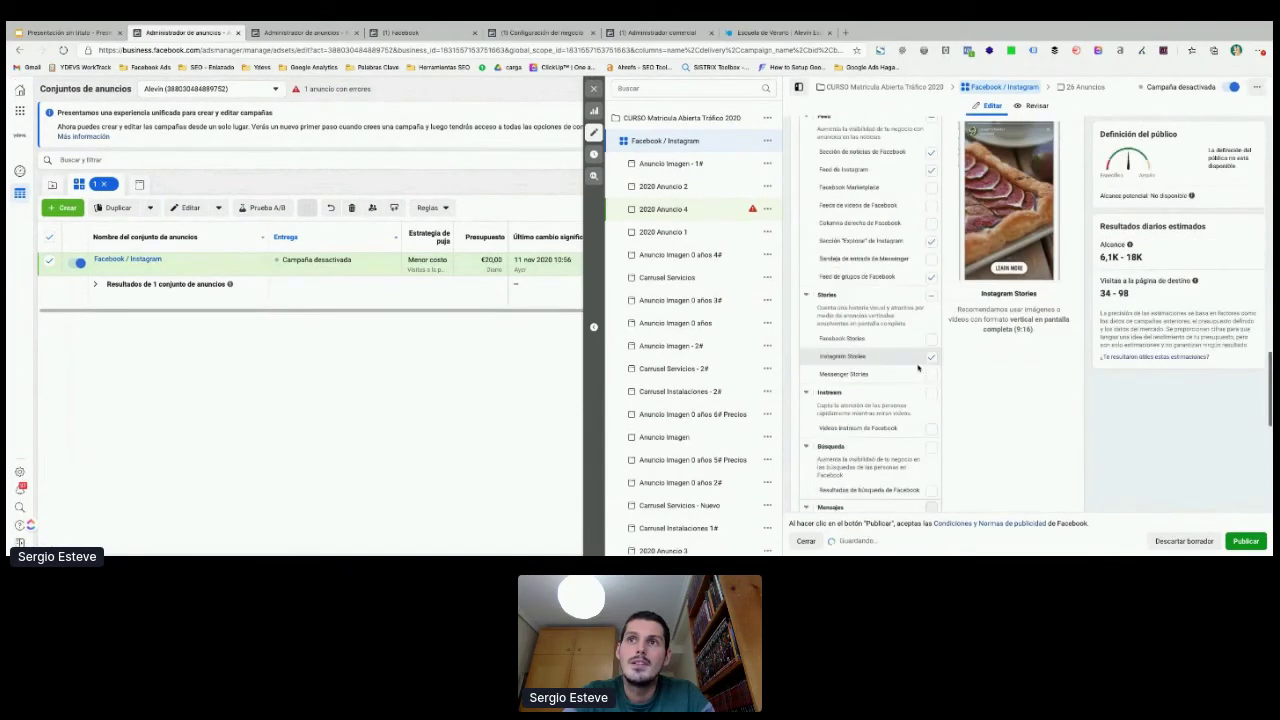
Step: Close the Facebook / Instagram ad set editor without publishing the drafts and return to the campaign list
scroll(918, 368, down, 5)
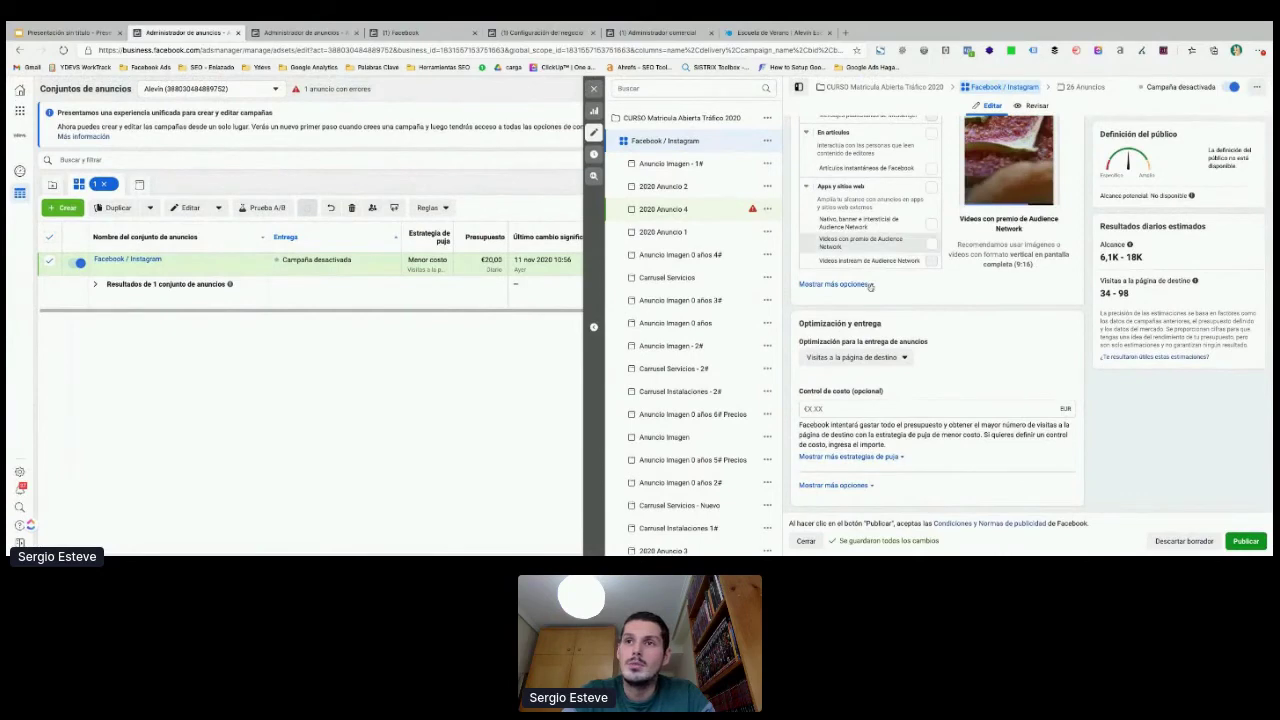
scroll(880, 300, up, 3)
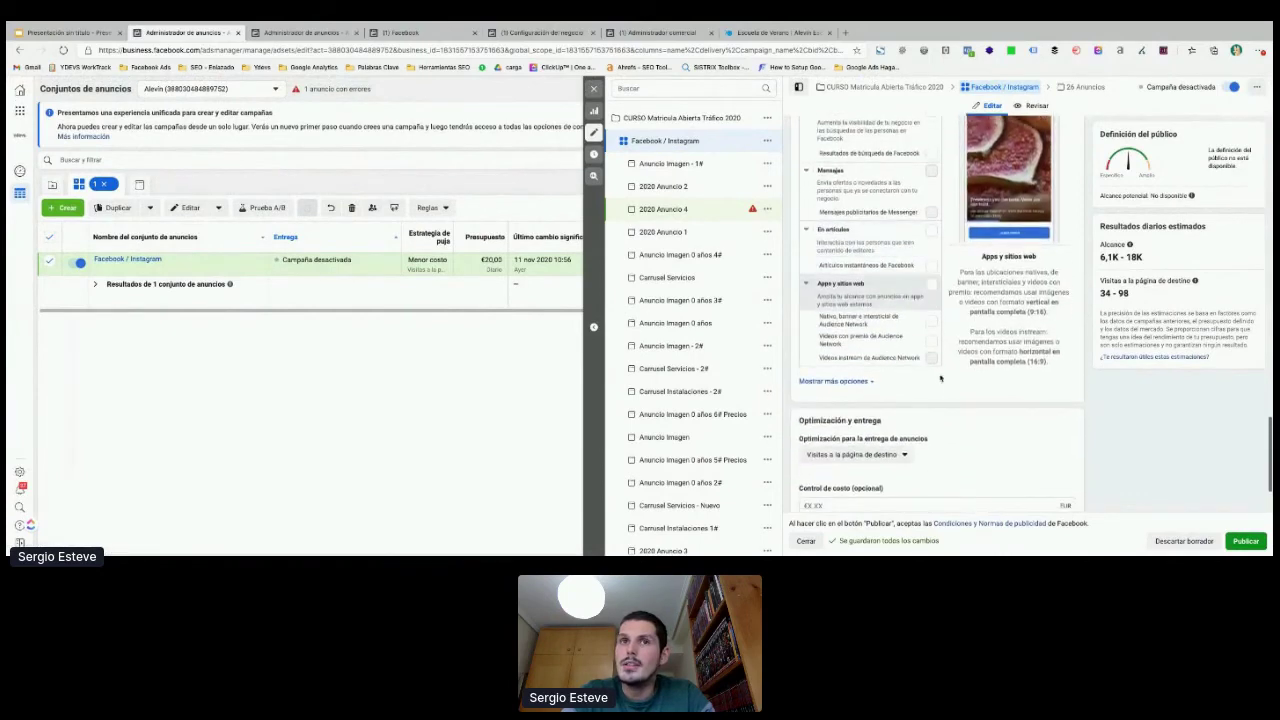
scroll(945, 385, down, 1)
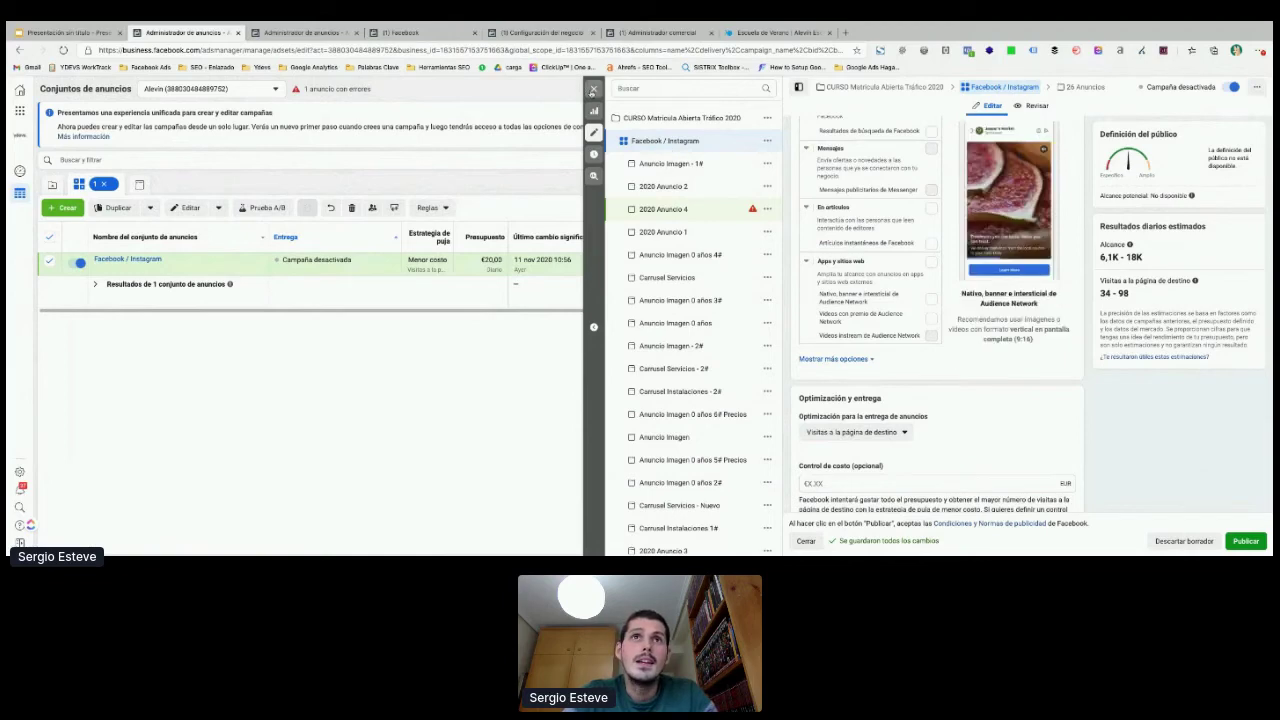
click(594, 89)
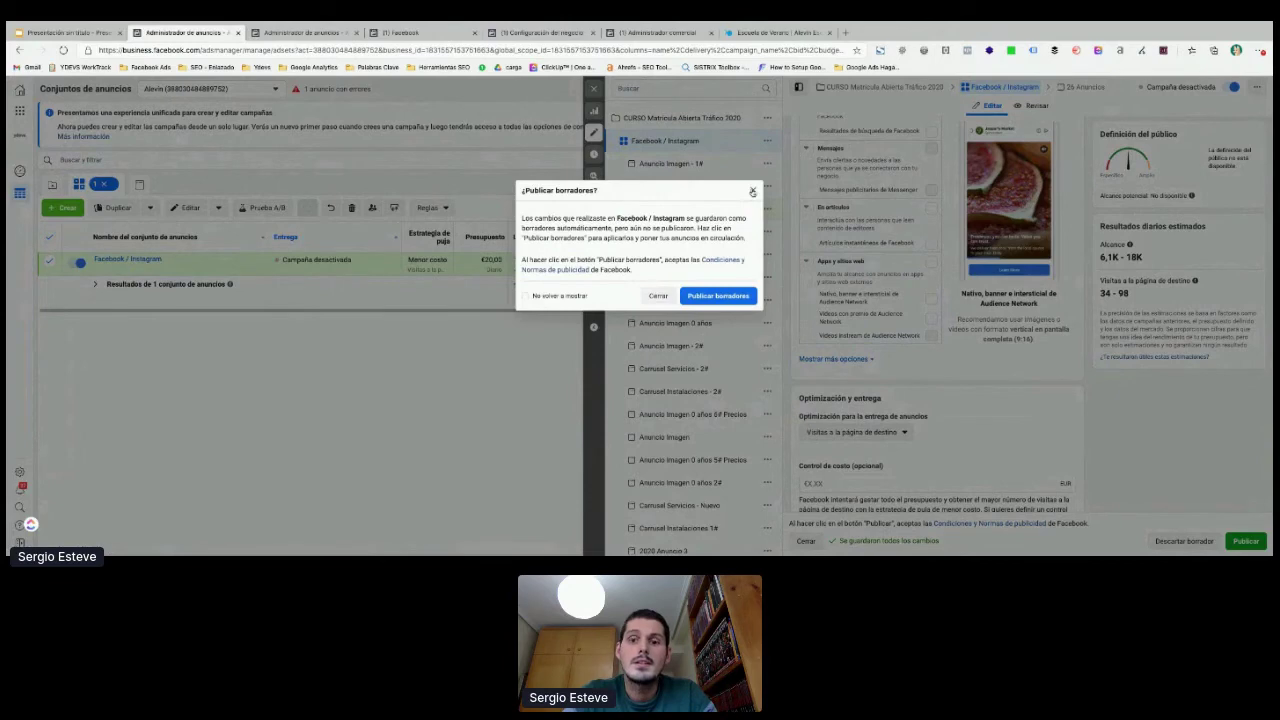
click(753, 191)
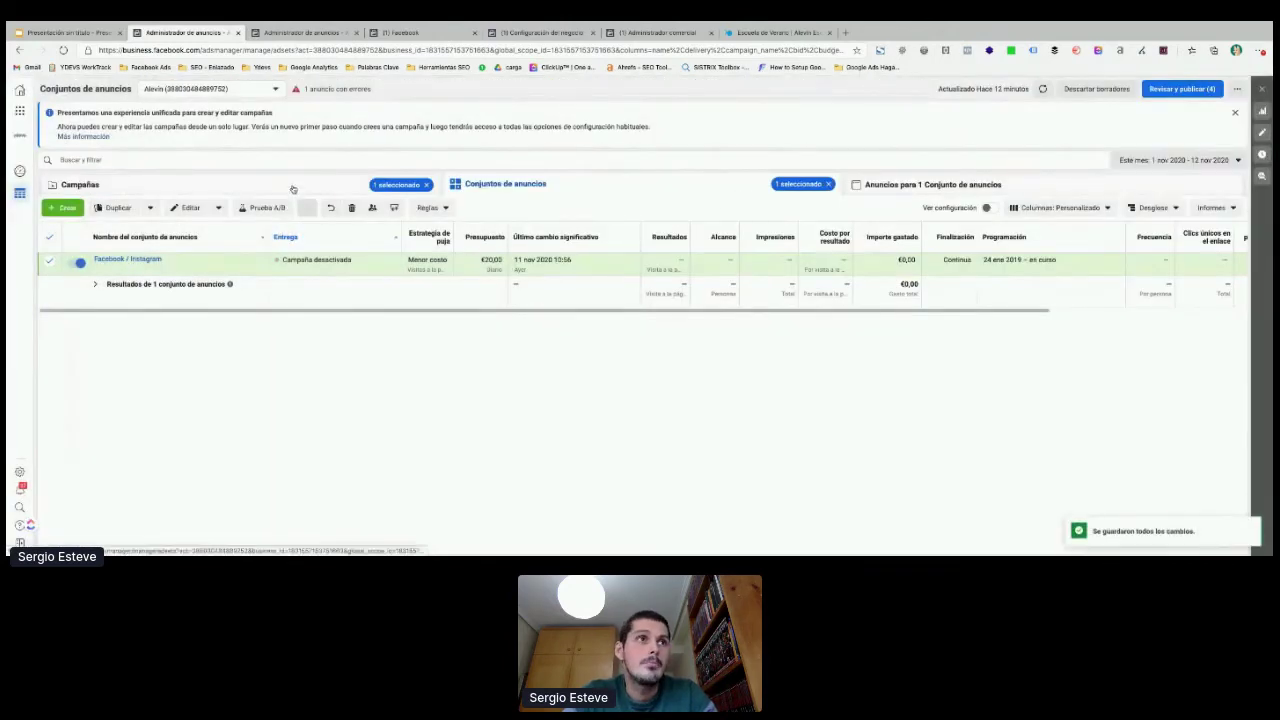
click(245, 192)
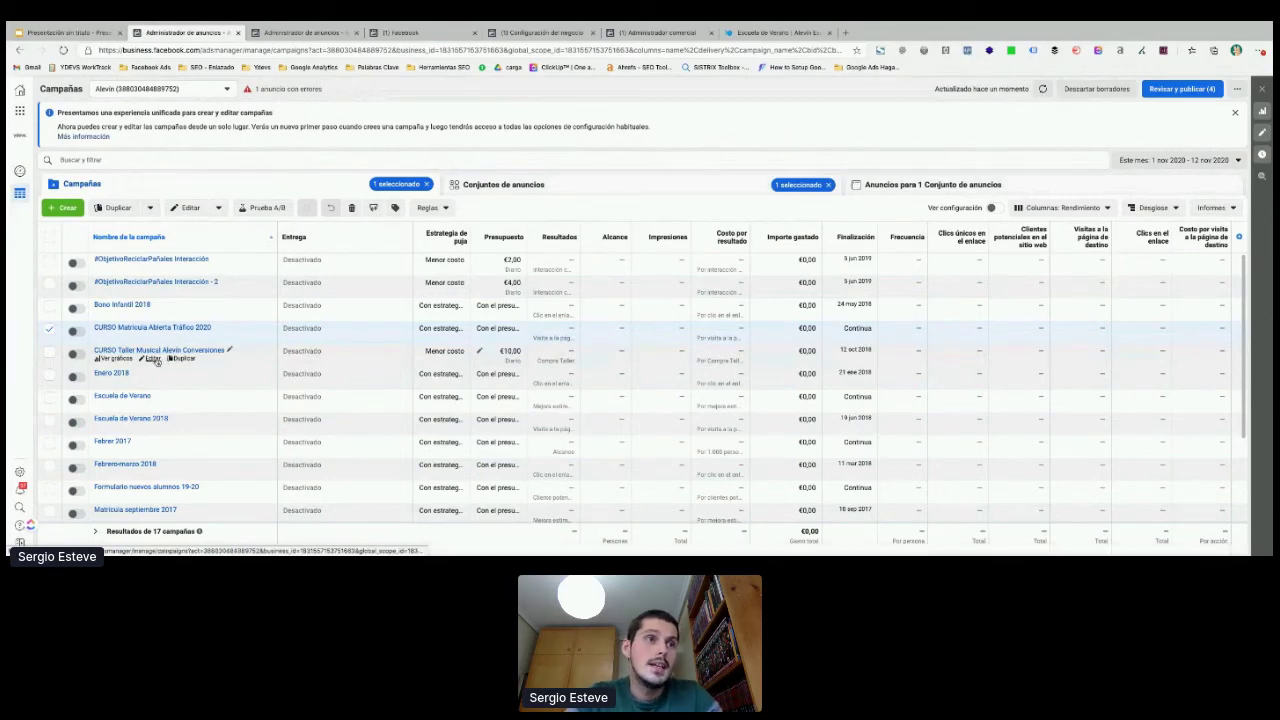
Step: Open the CURSO Taller Musical Alevín Conversiones campaign for editing and review its objective and budget optimization settings
click(156, 360)
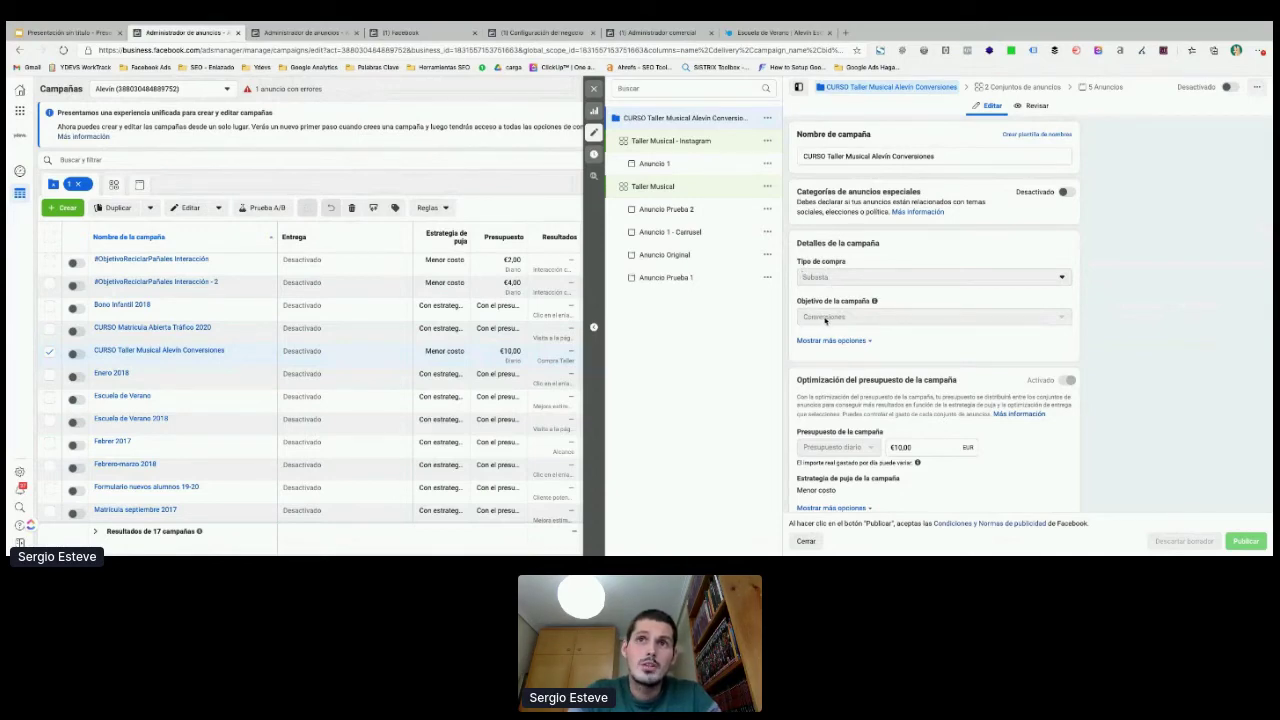
scroll(843, 322, down, 1)
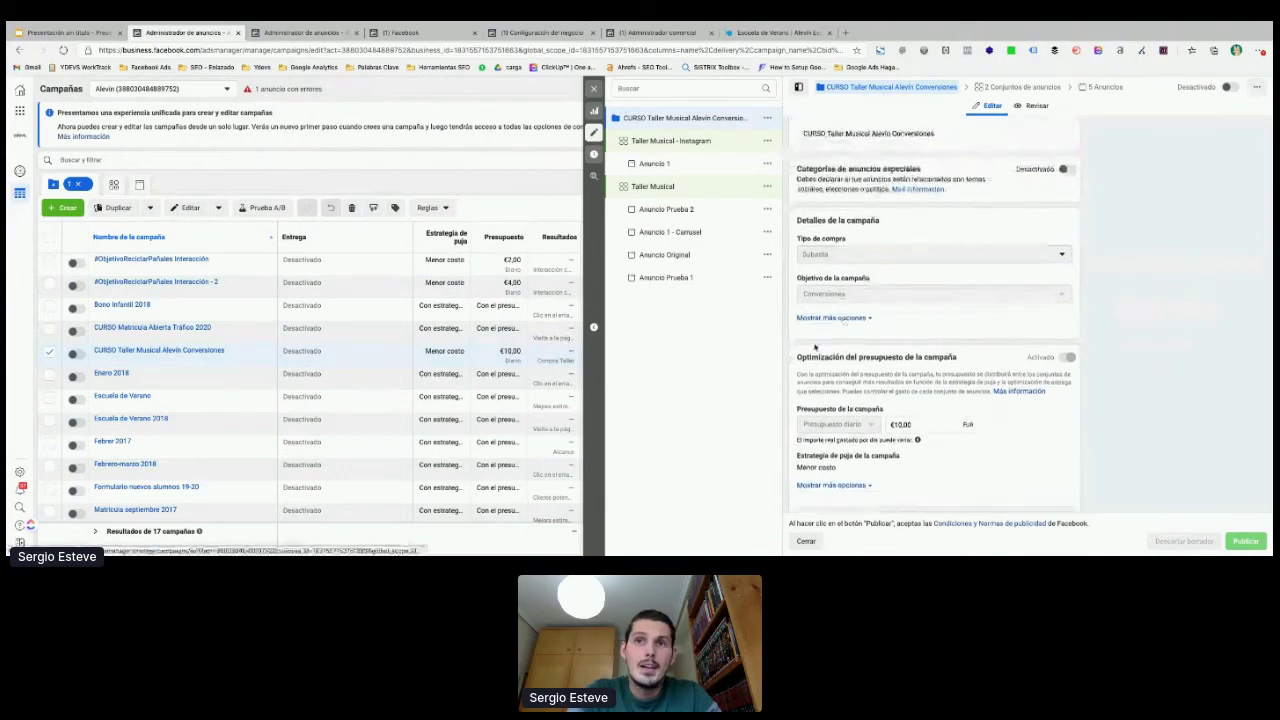
drag(798, 357, 838, 357)
click(868, 357)
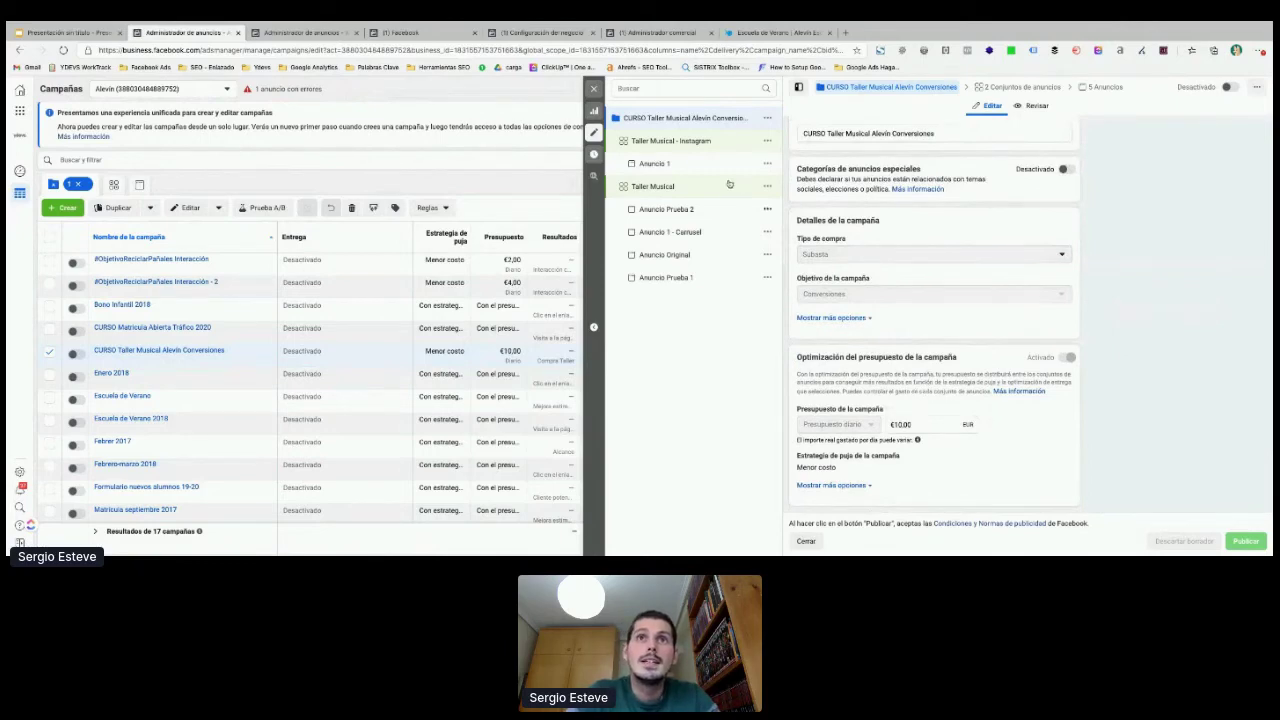
Step: Replace the conversion event of the Taller Musical - Instagram ad set with Contactar
click(680, 143)
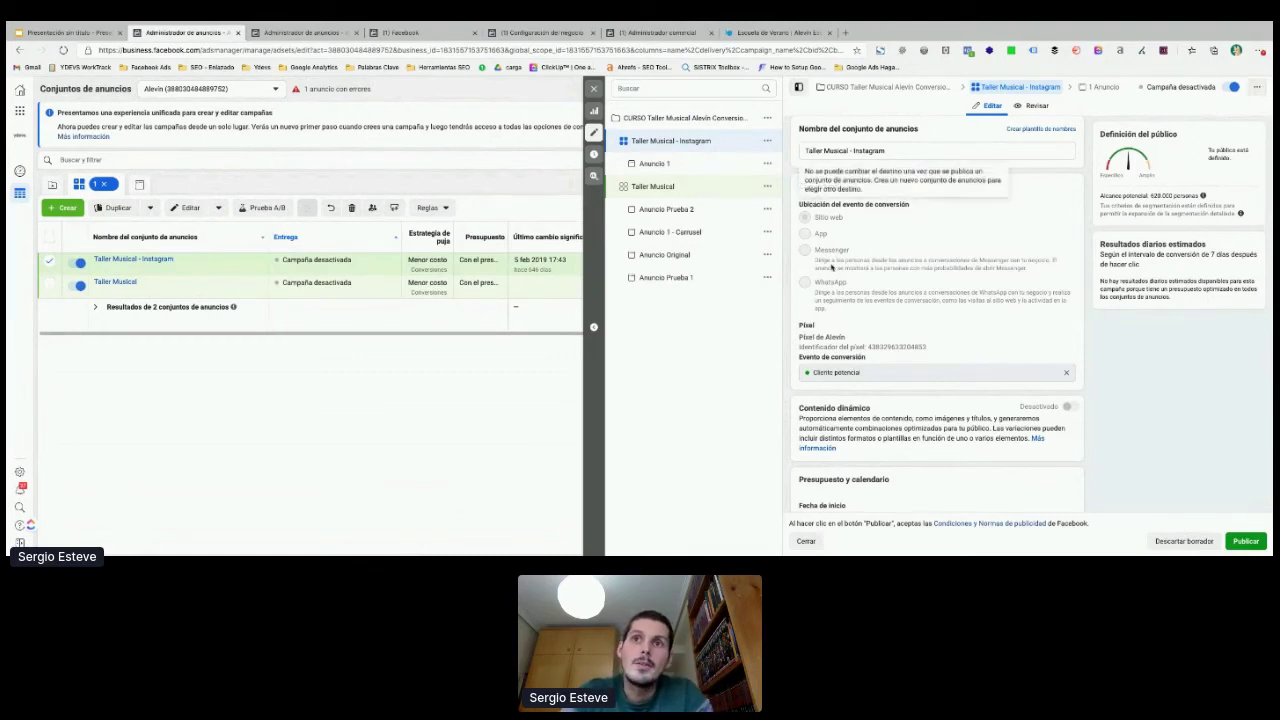
click(868, 371)
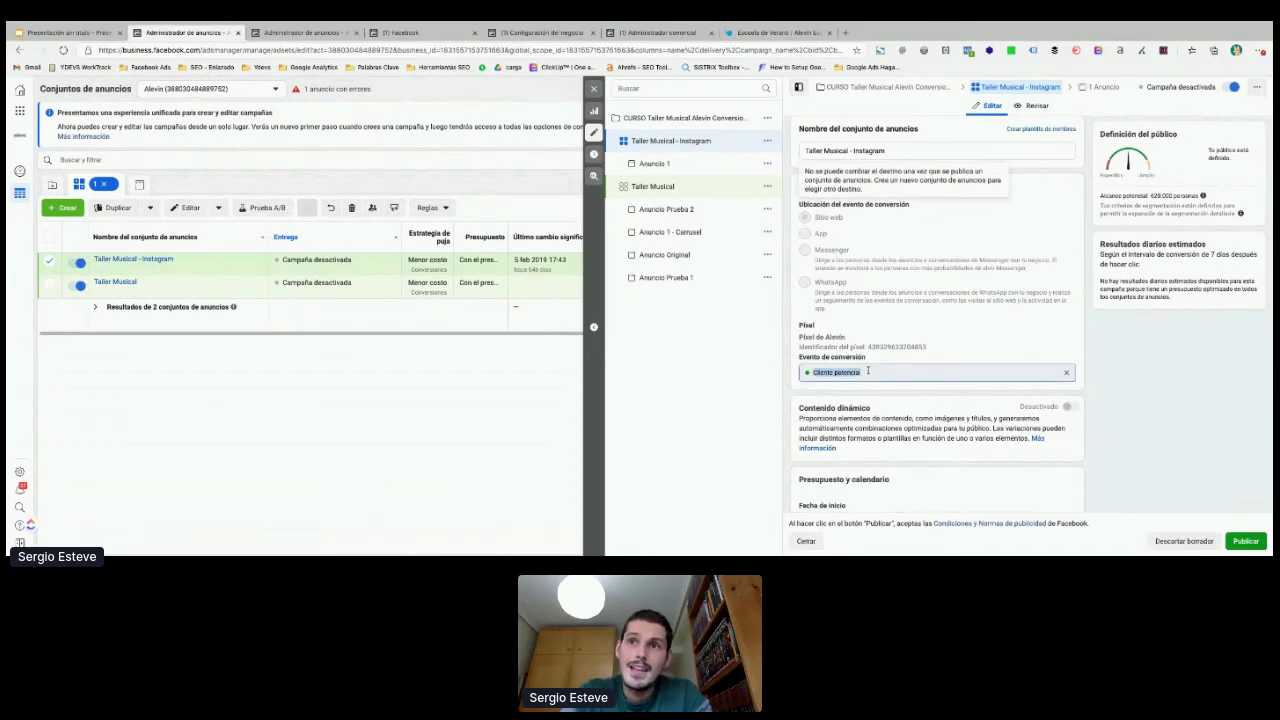
click(1066, 372)
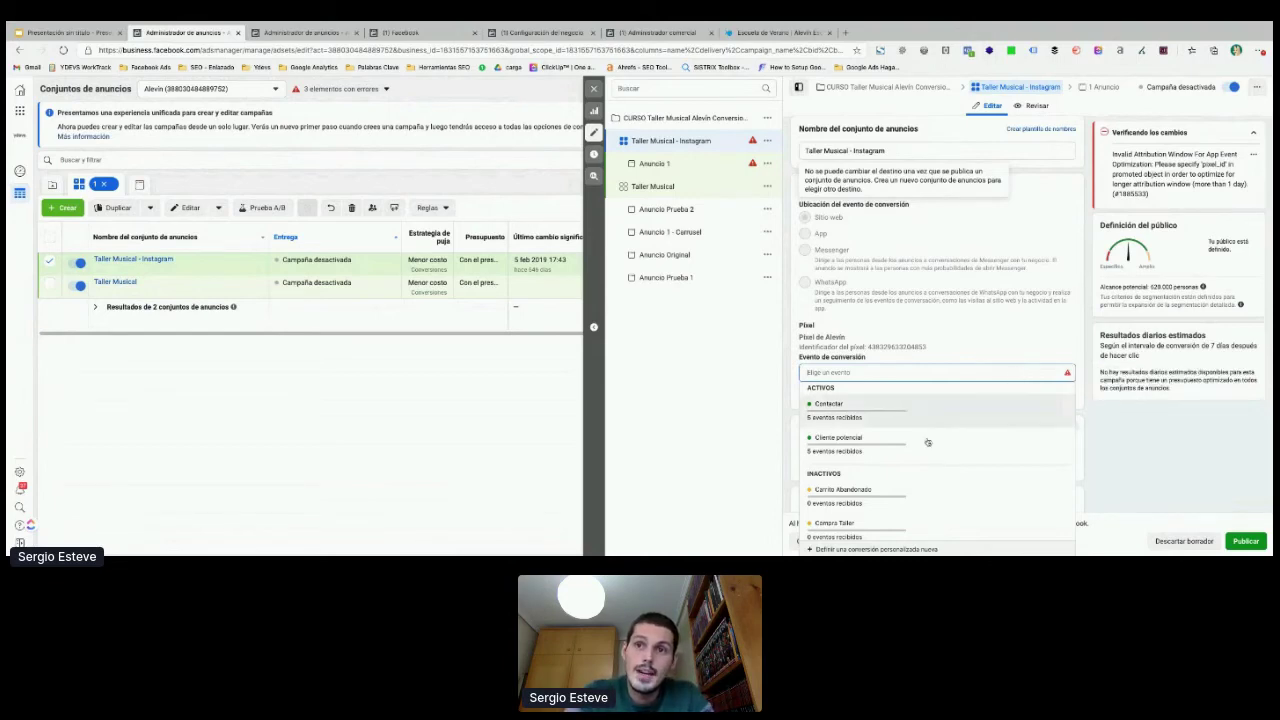
scroll(880, 430, down, 1)
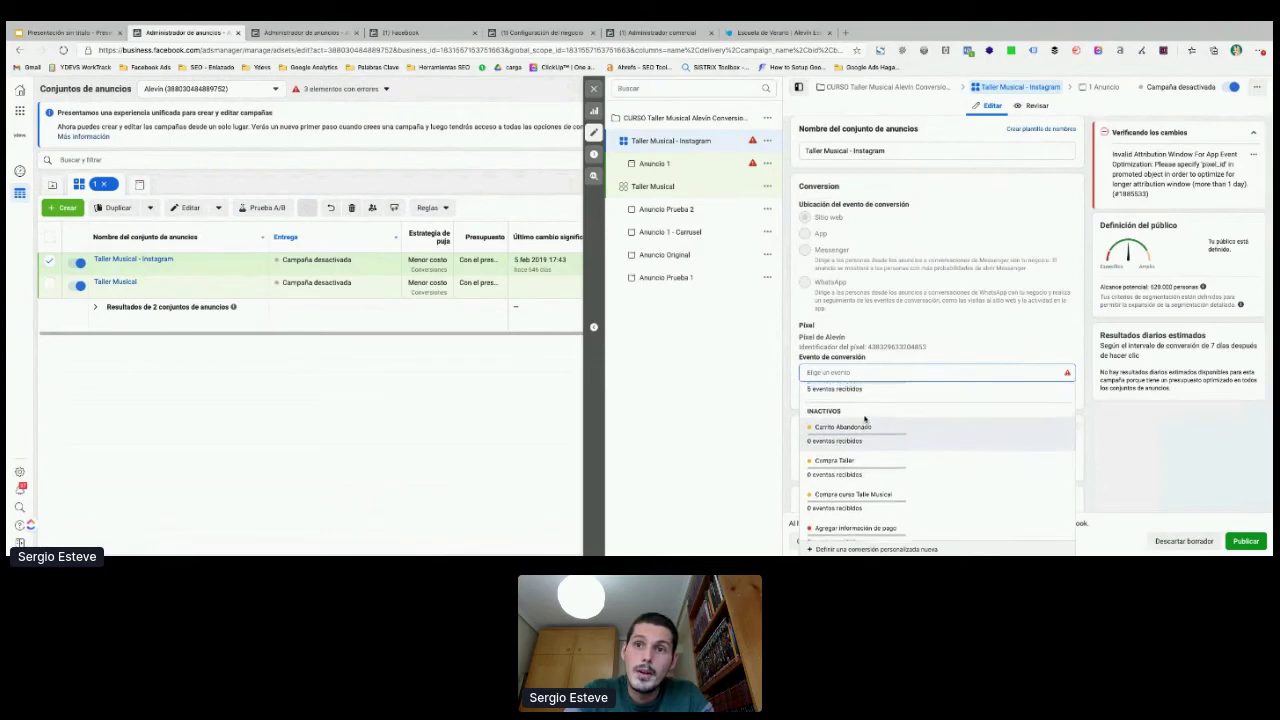
scroll(865, 420, up, 2)
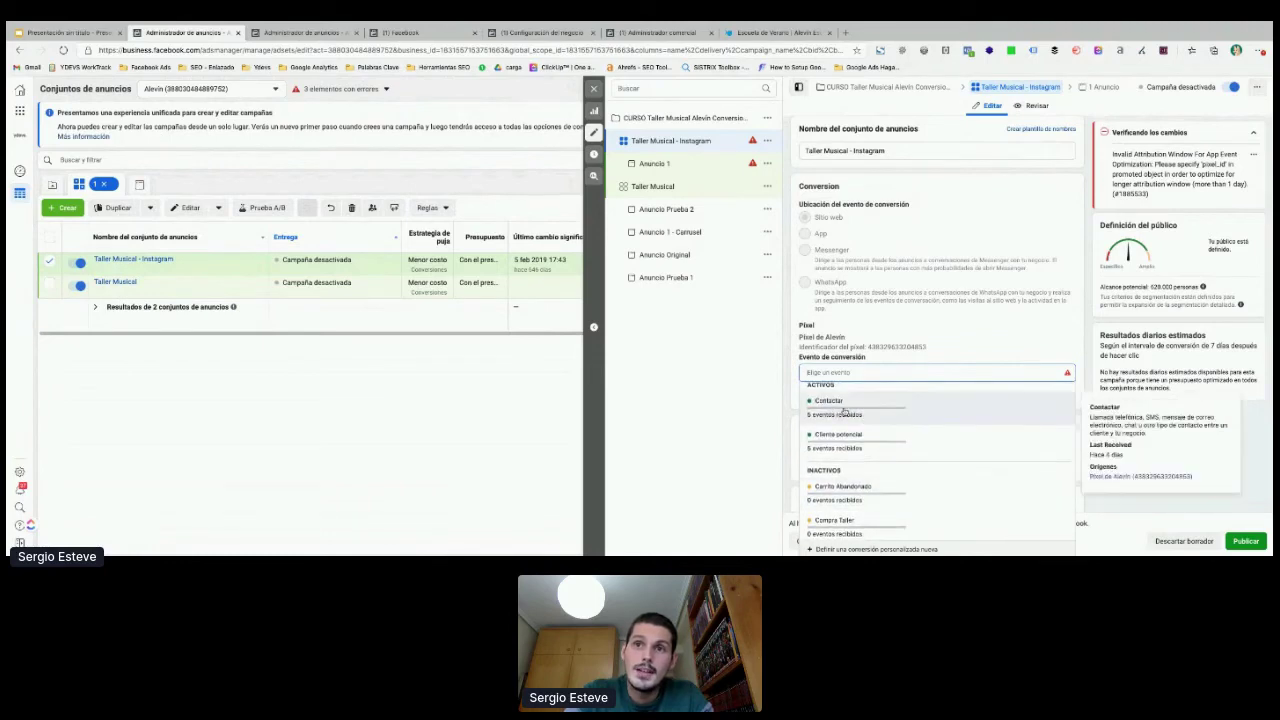
click(843, 410)
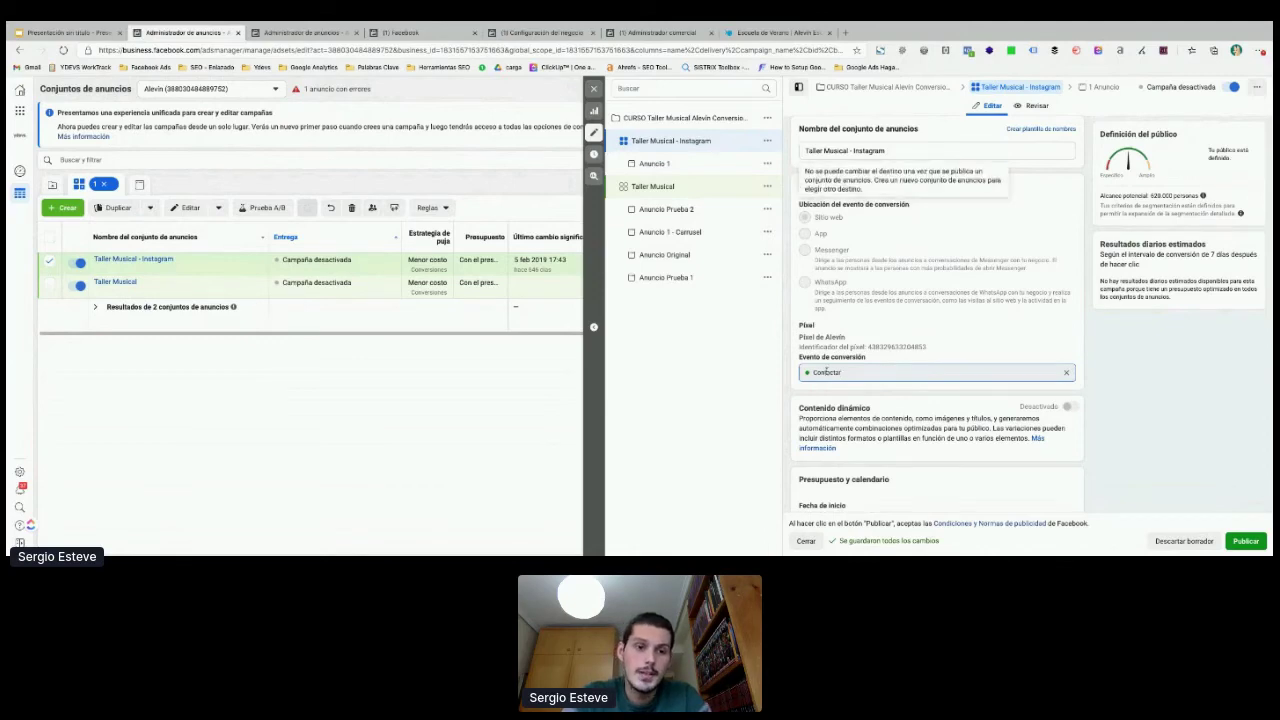
Step: Open the ad set's saved audience for editing and review its custom audiences, locations, age and detailed targeting
scroll(905, 374, down, 3)
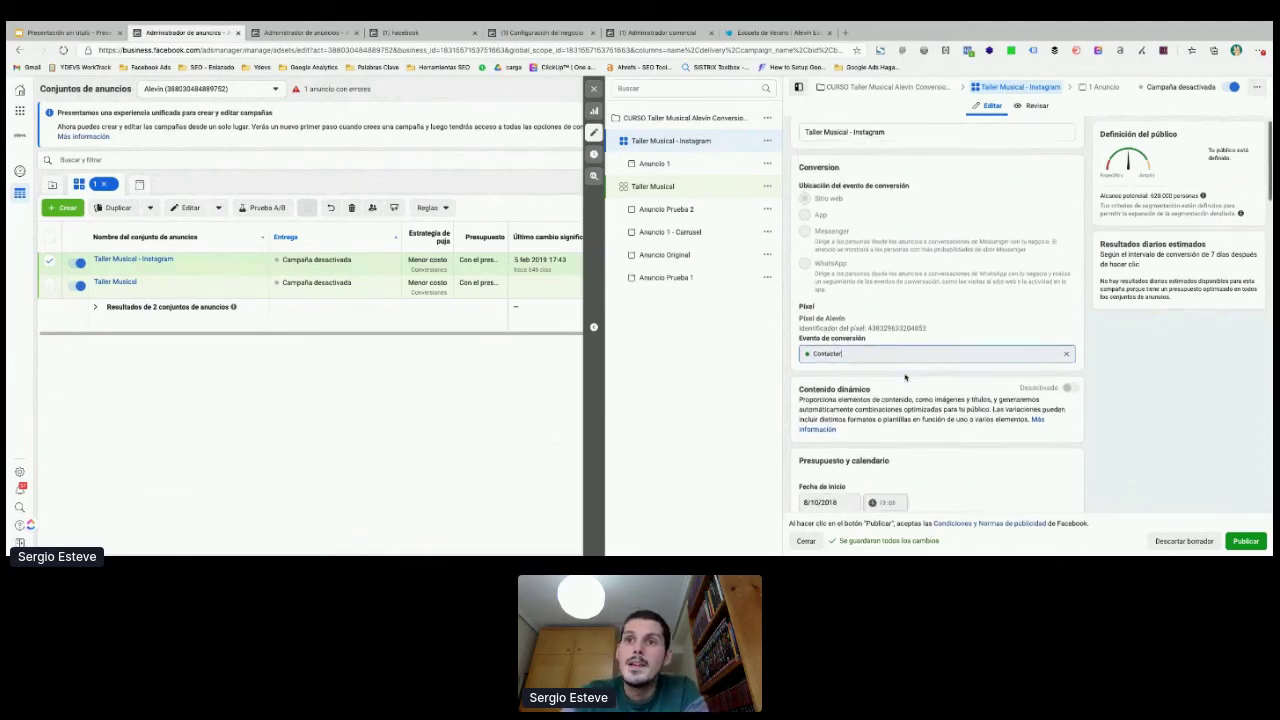
scroll(905, 376, down, 2)
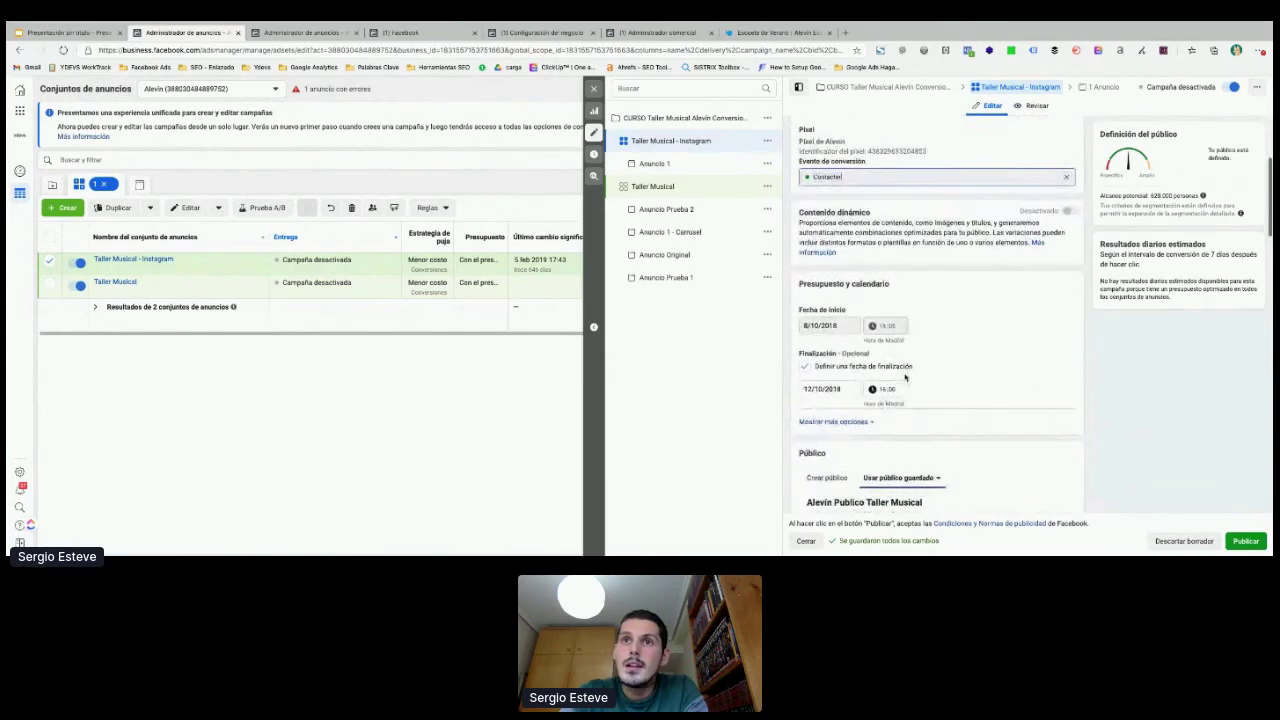
scroll(866, 293, down, 5)
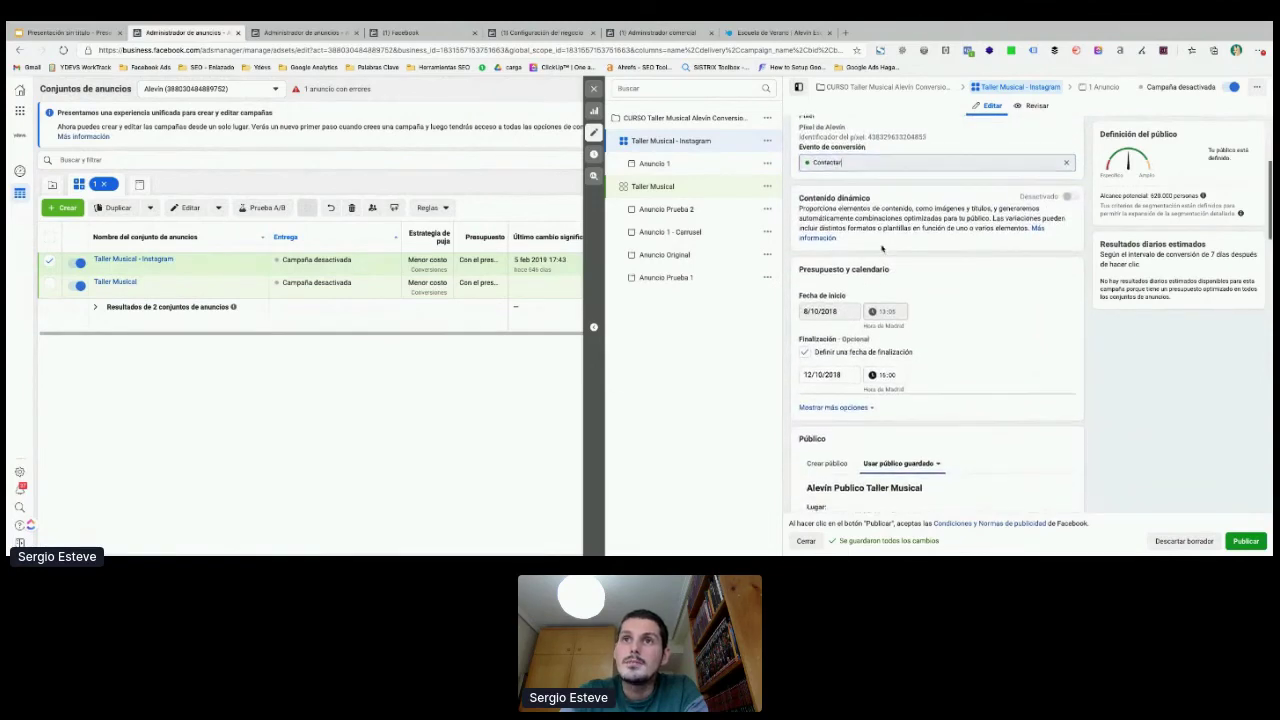
scroll(882, 248, down, 2)
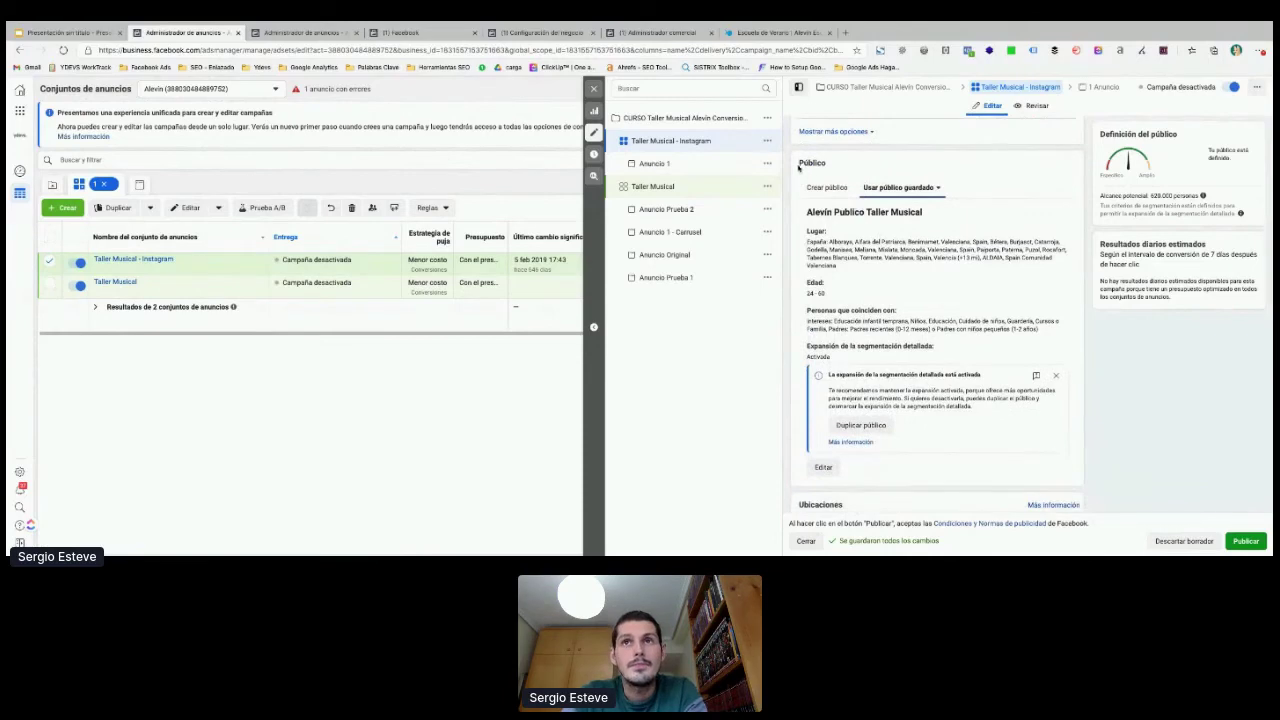
click(823, 470)
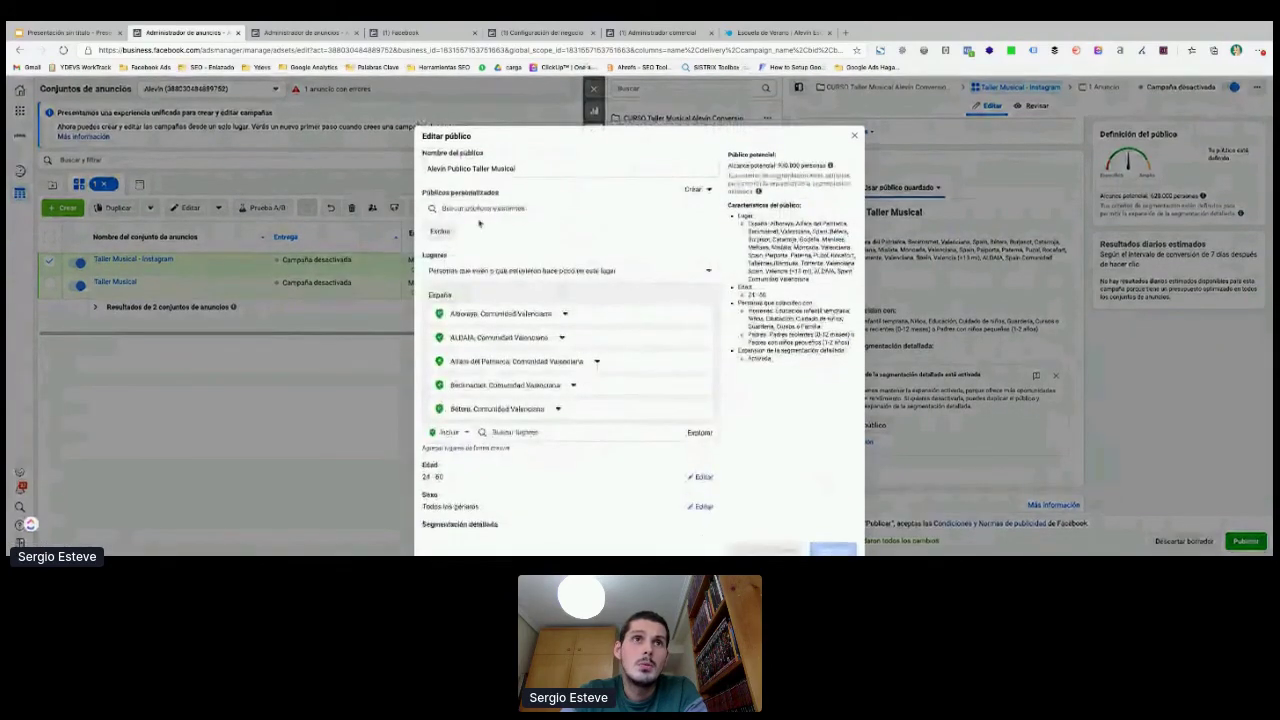
scroll(509, 246, down, 3)
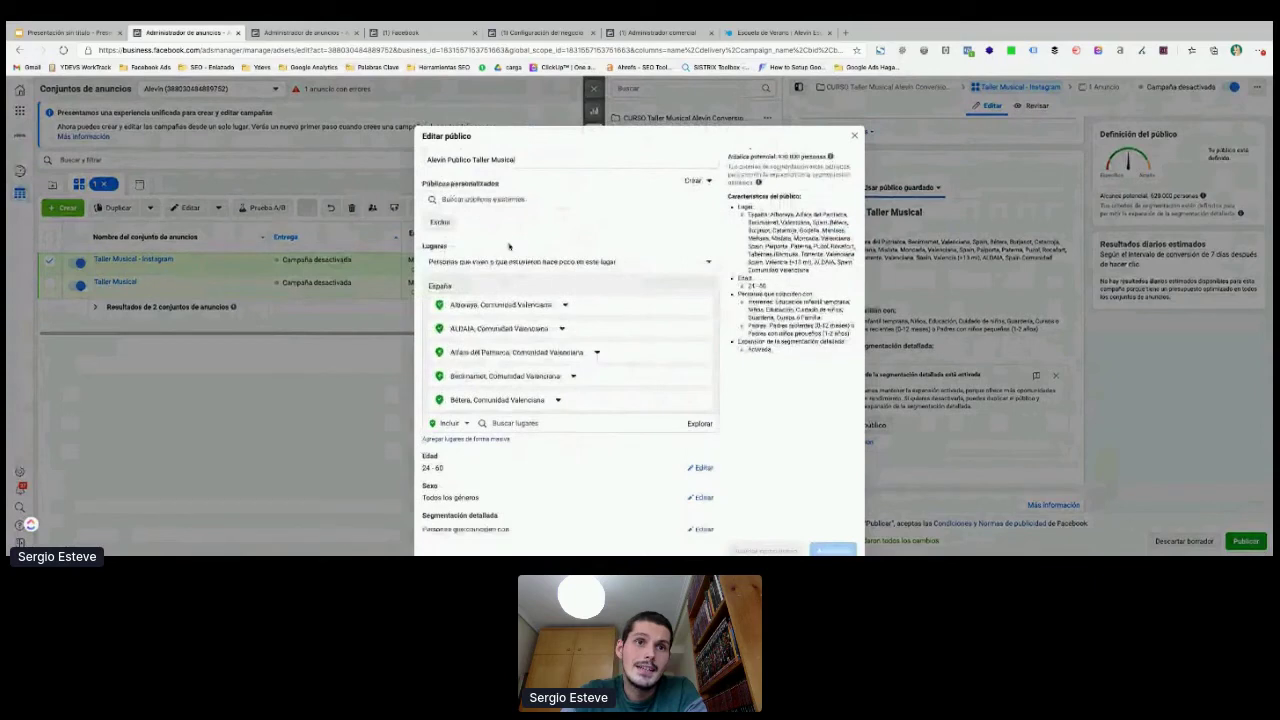
scroll(510, 433, down, 2)
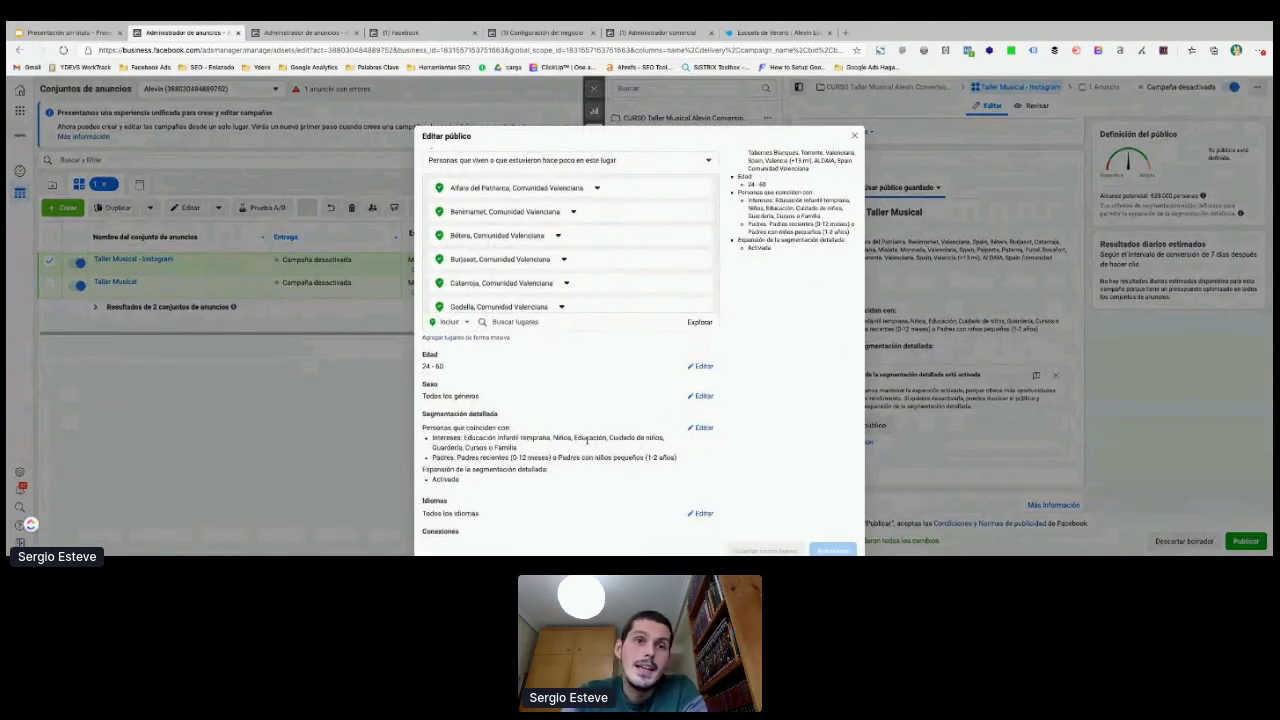
scroll(587, 441, up, 1)
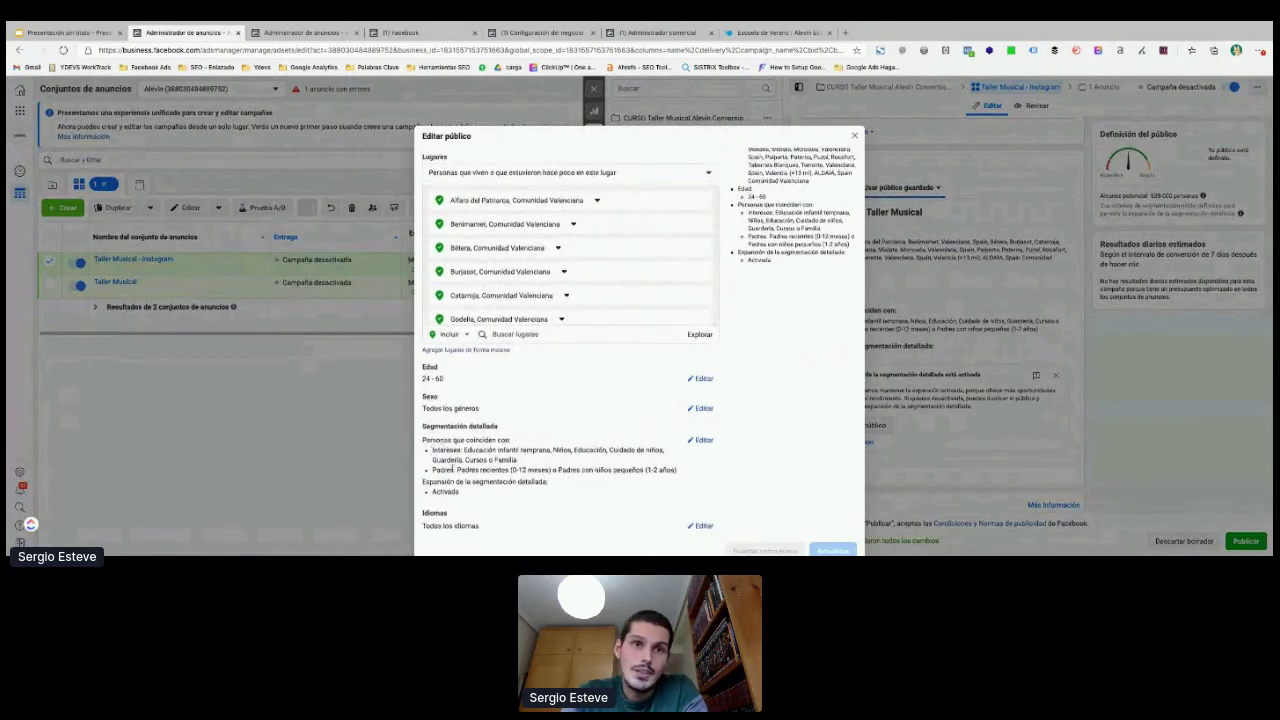
scroll(496, 459, up, 3)
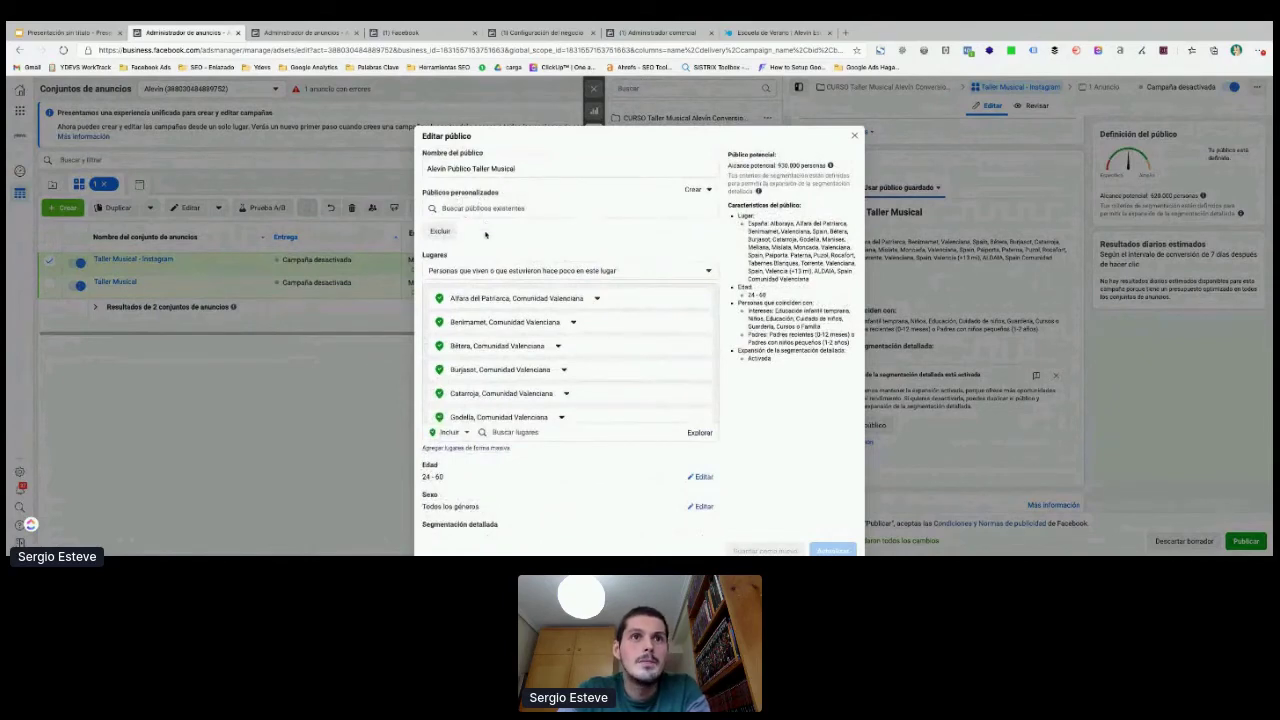
scroll(486, 234, down, 1)
scroll(460, 320, down, 1)
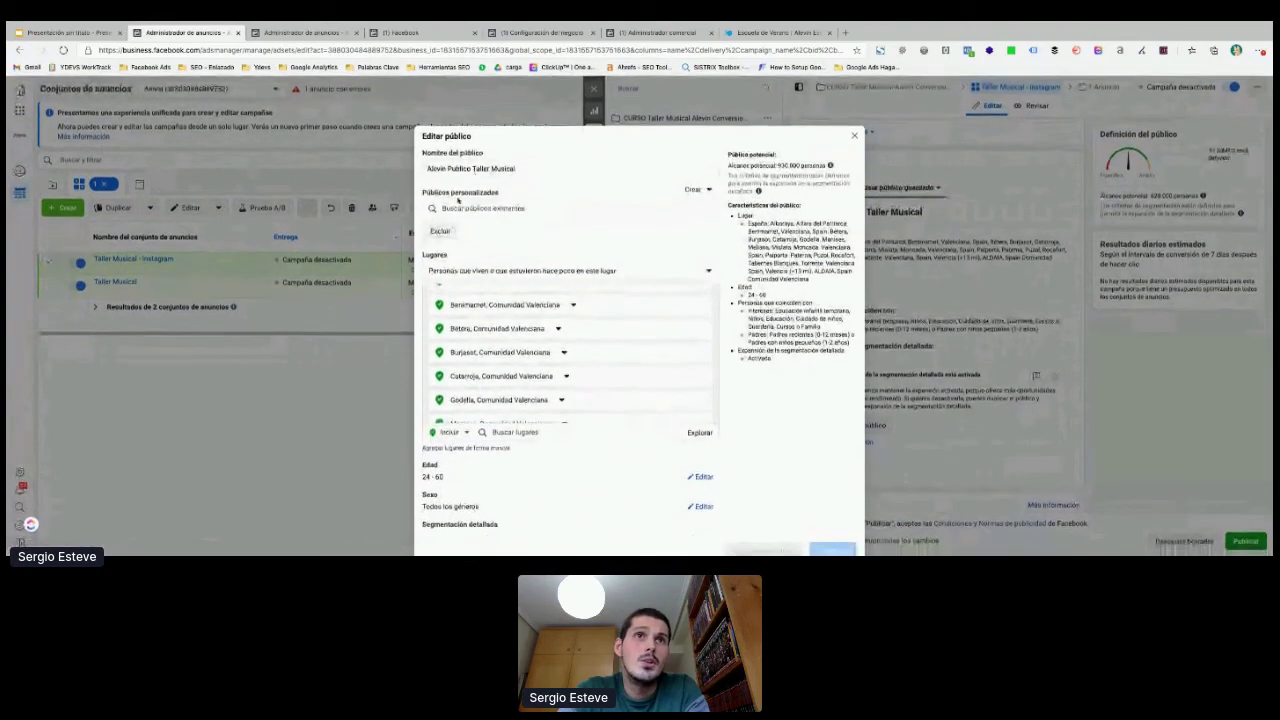
Step: Check which existing custom audiences can be added to the saved audience and close its editor without changes
click(458, 207)
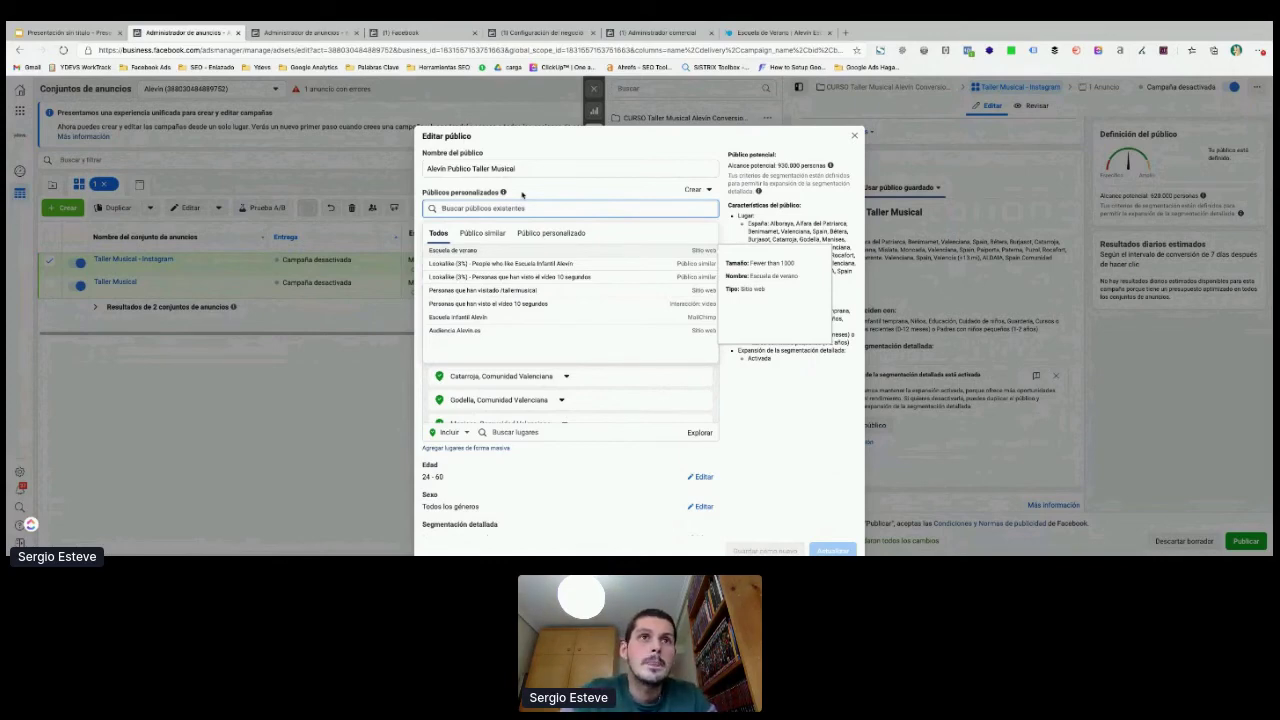
click(521, 195)
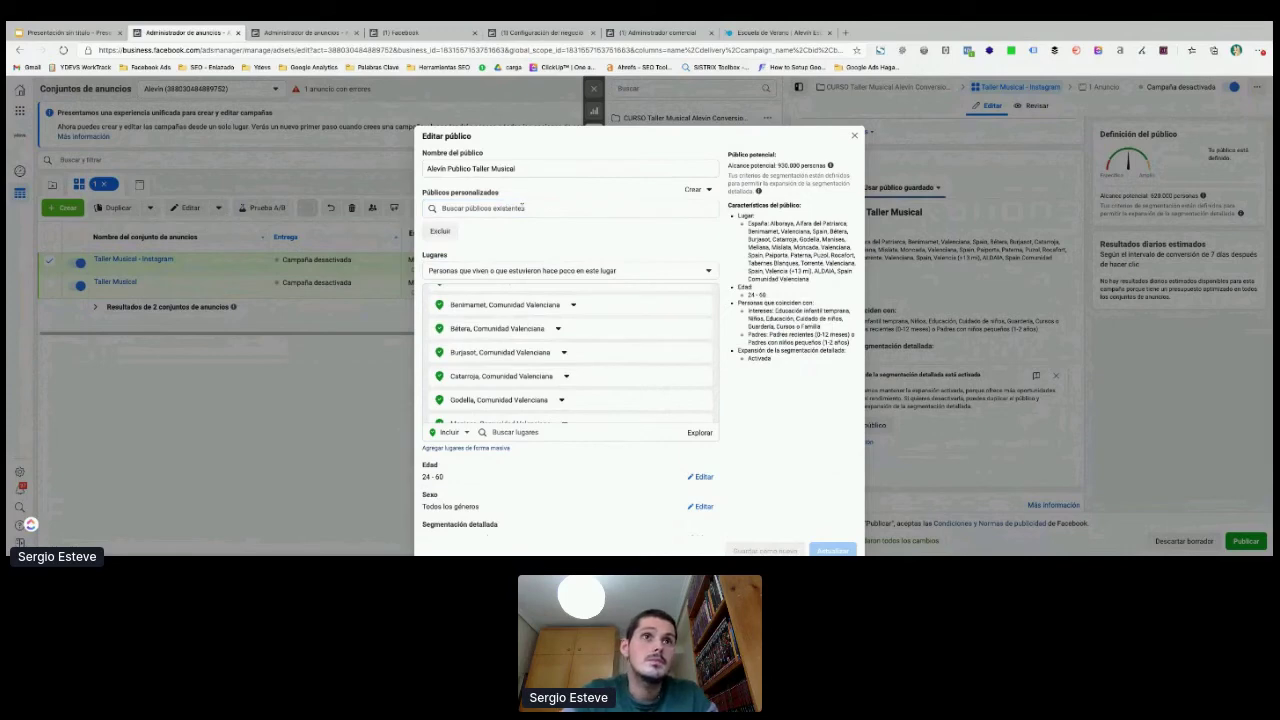
click(855, 135)
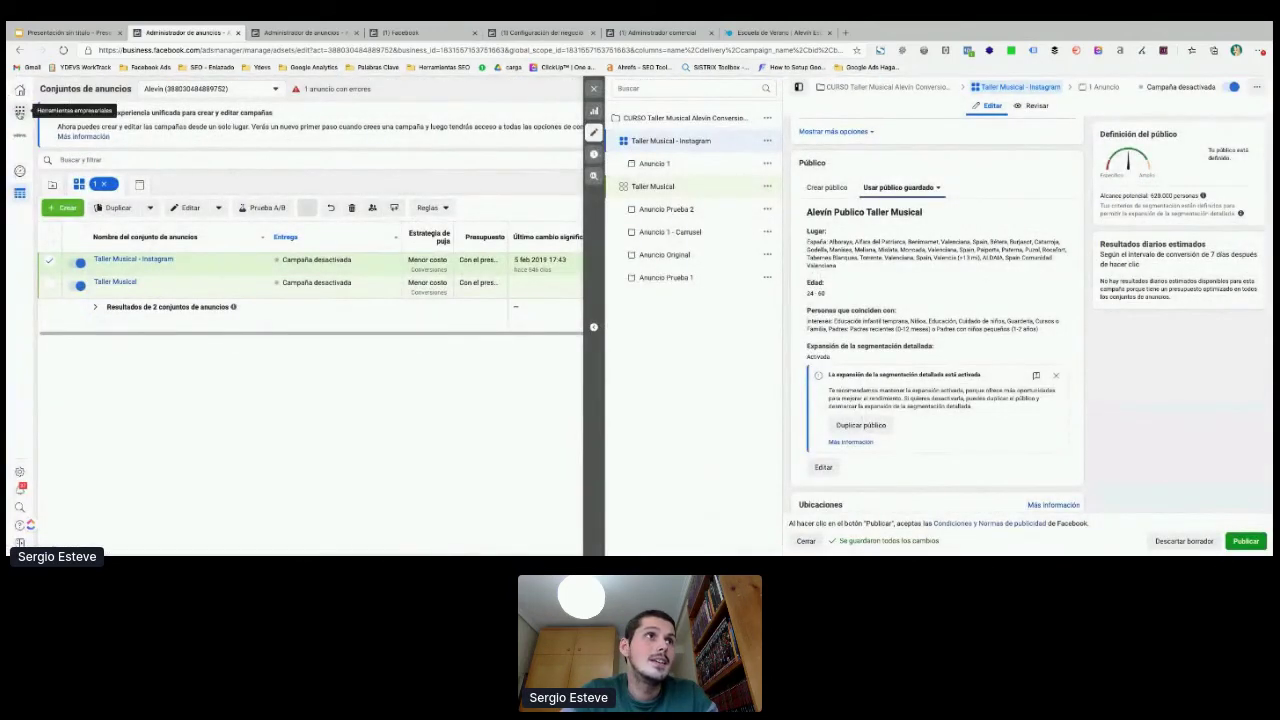
Step: Open the Públicos tool in a separate browser tab and switch to it
click(20, 112)
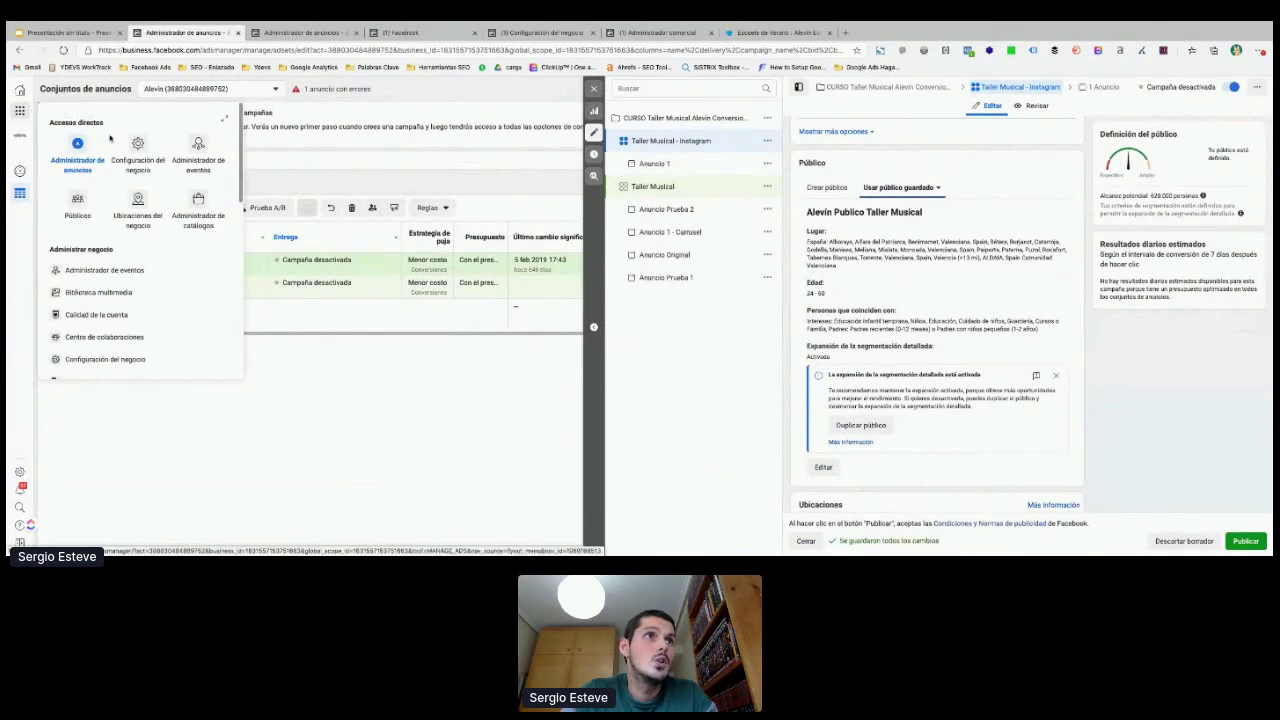
right_click(98, 202)
key(Escape)
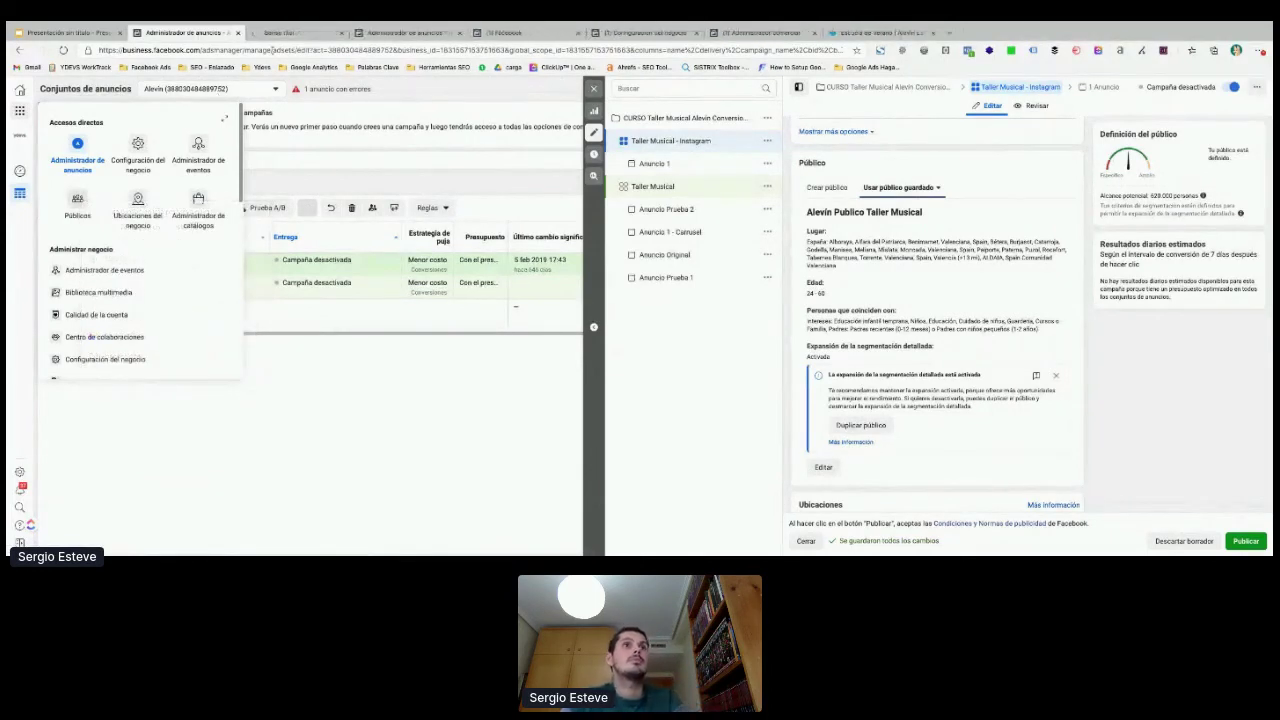
key(ctrl+Tab)
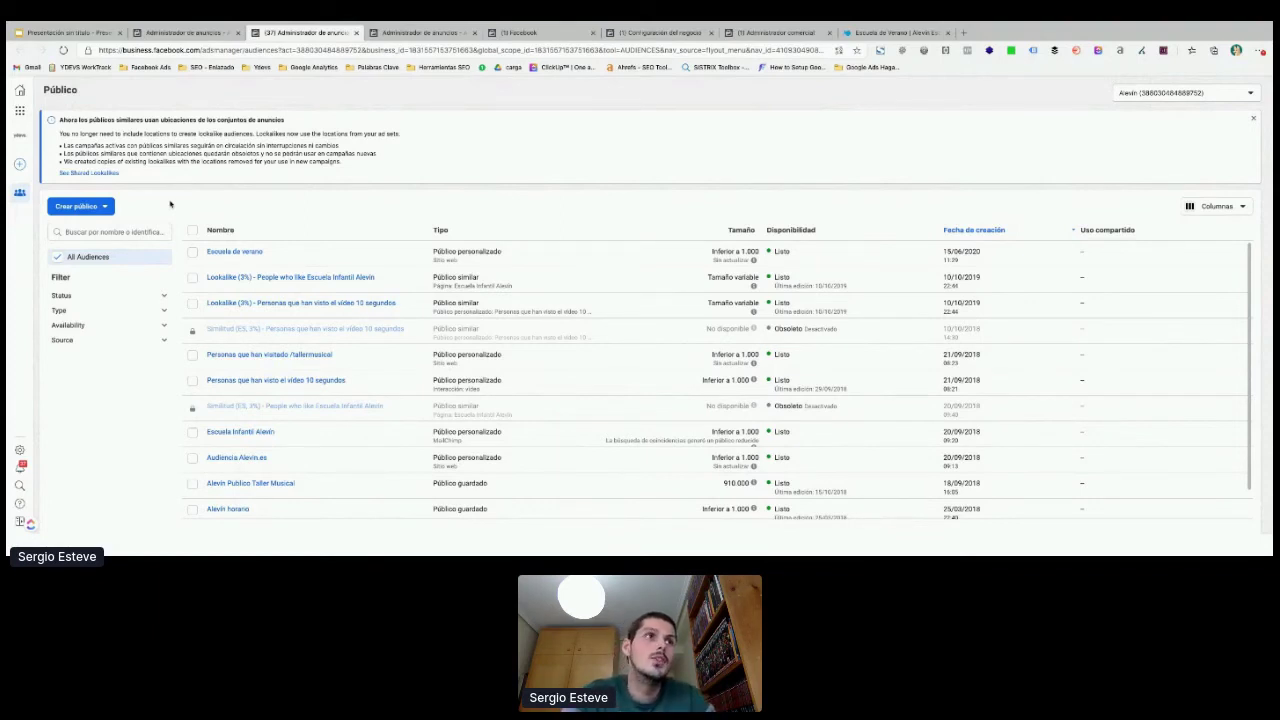
Step: Start a custom audience from Sitio web and target people who visited specific web pages
click(104, 206)
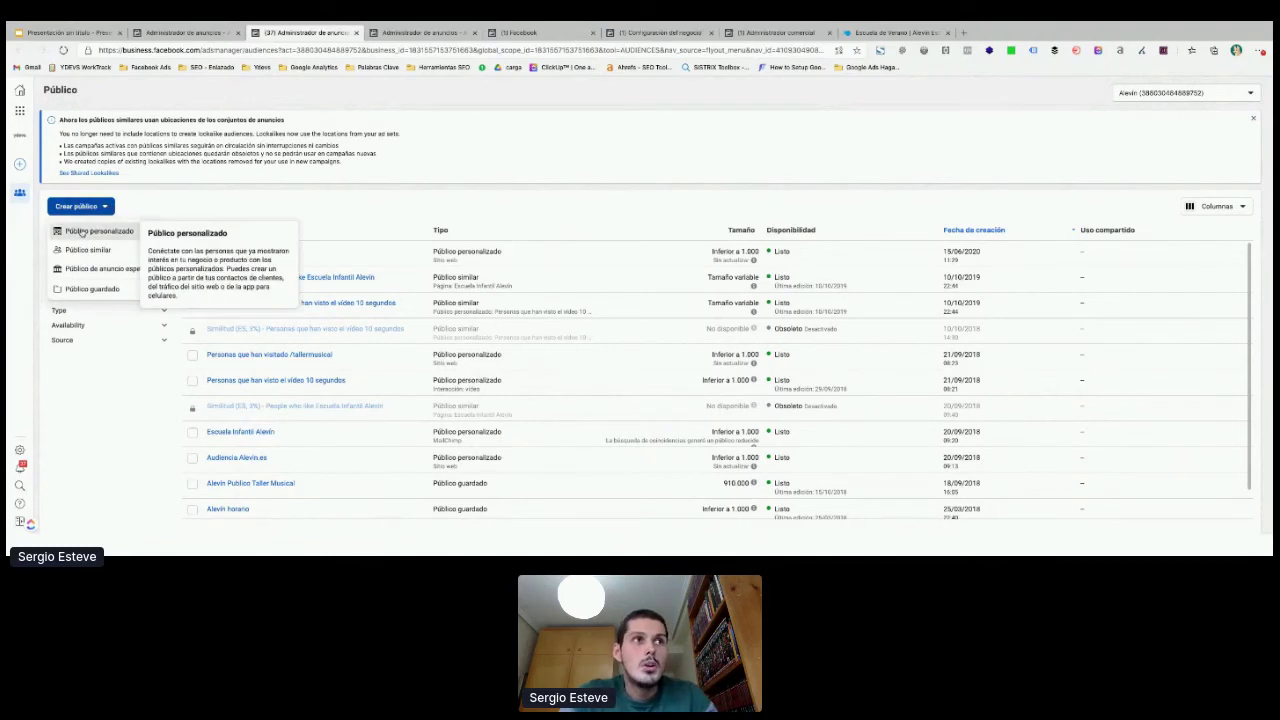
click(165, 231)
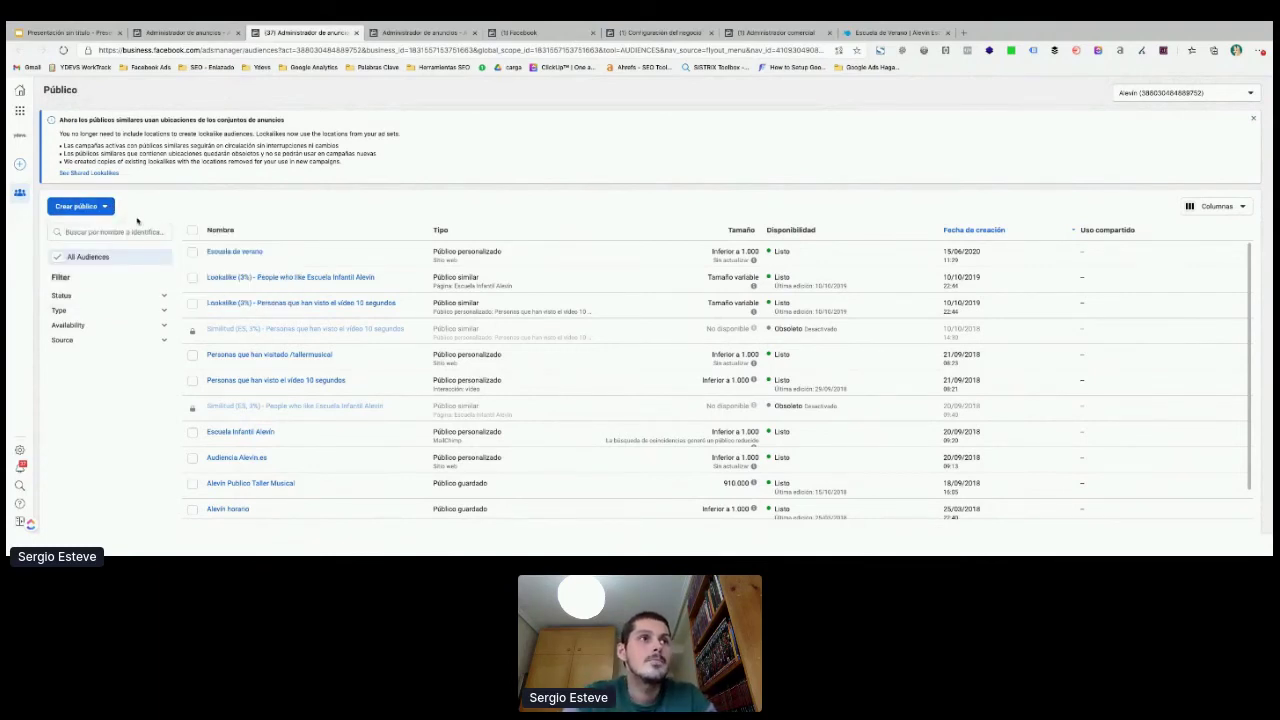
click(130, 213)
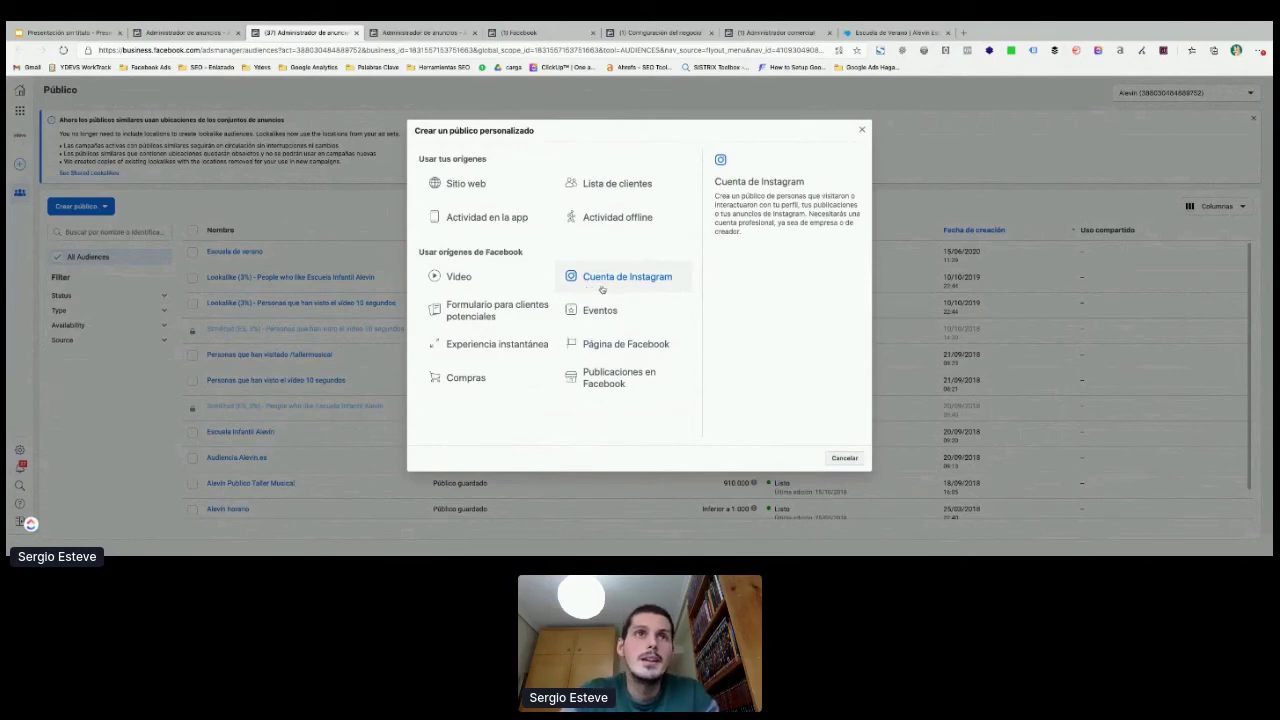
click(455, 187)
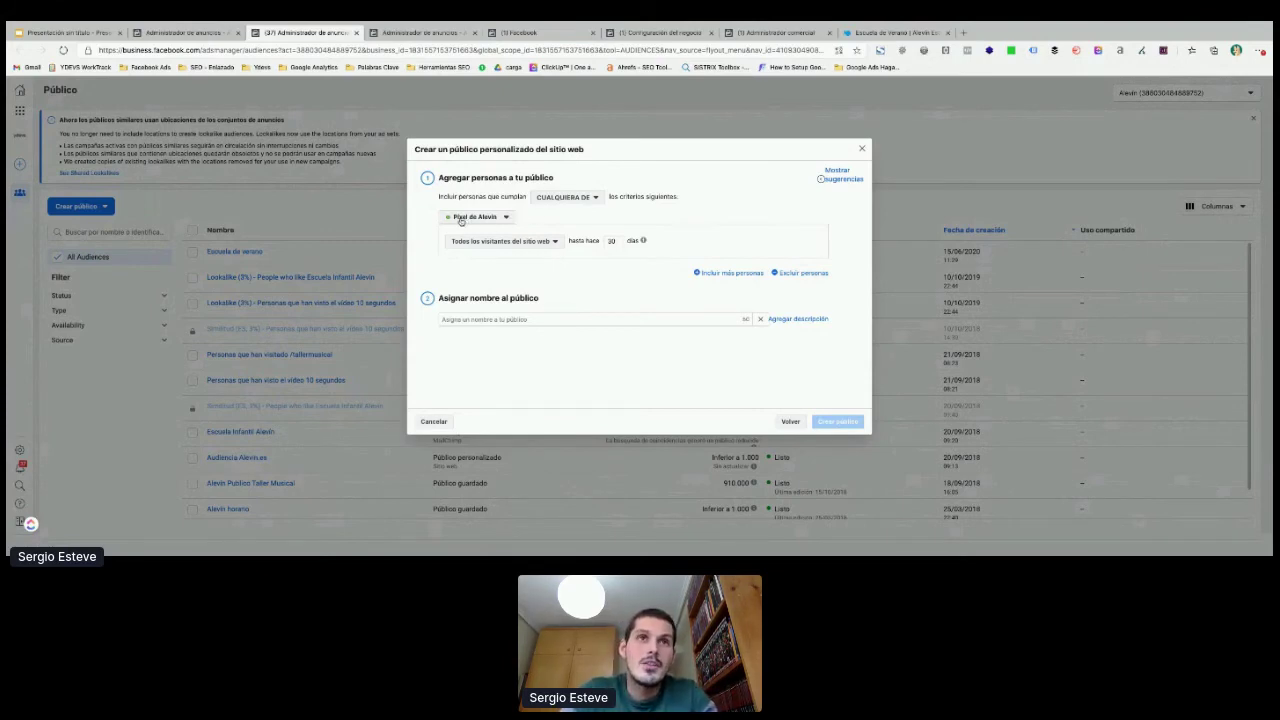
click(505, 243)
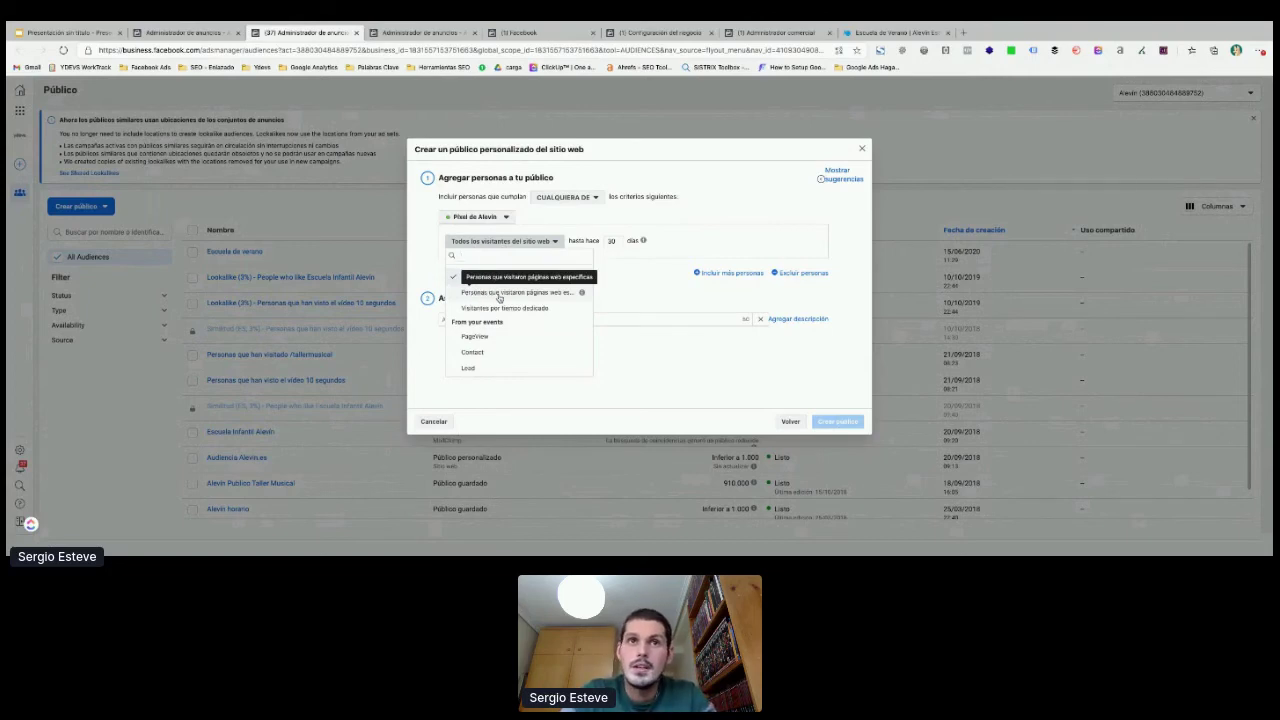
click(499, 293)
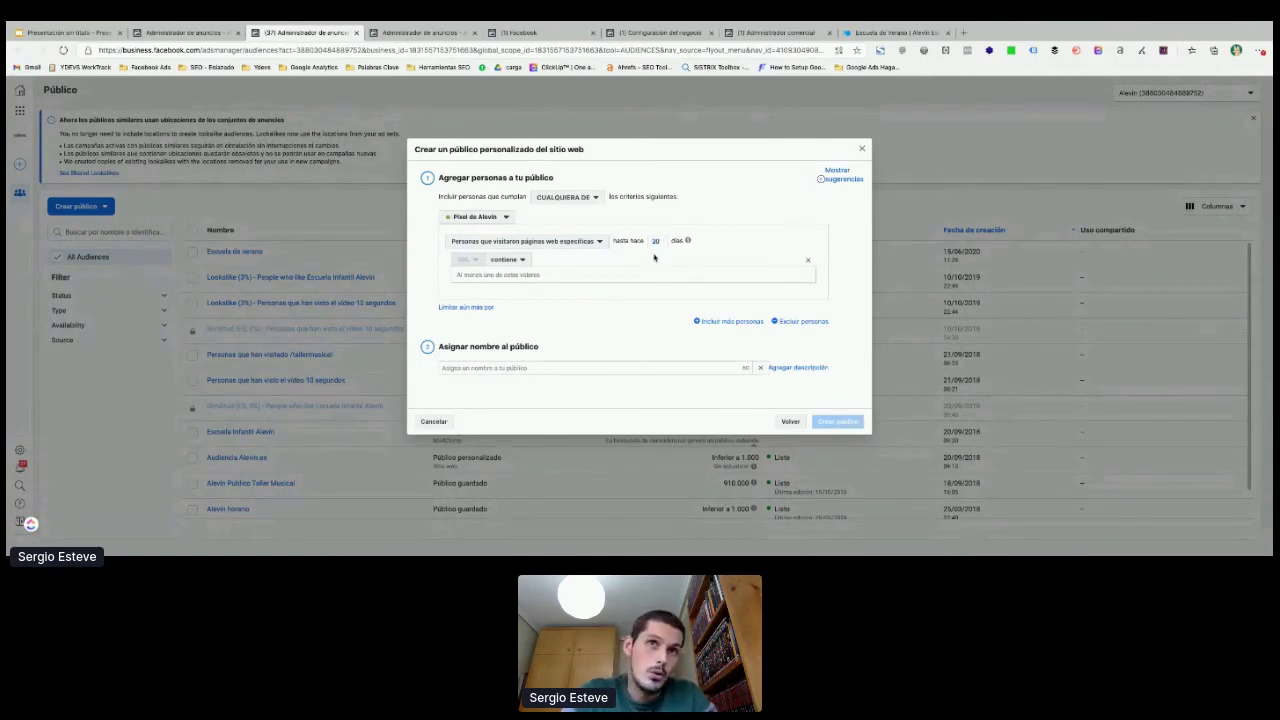
Step: Set the website audience's URL rule to contiene with the value /gracias
click(508, 261)
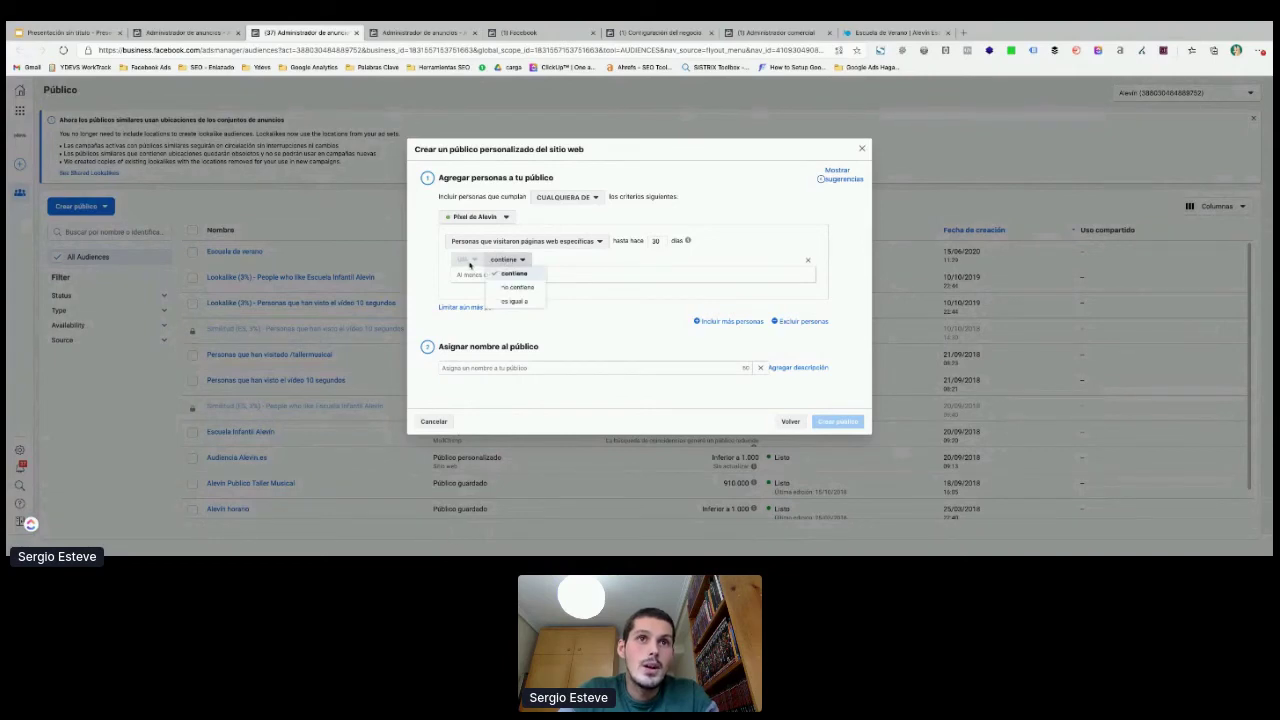
click(505, 273)
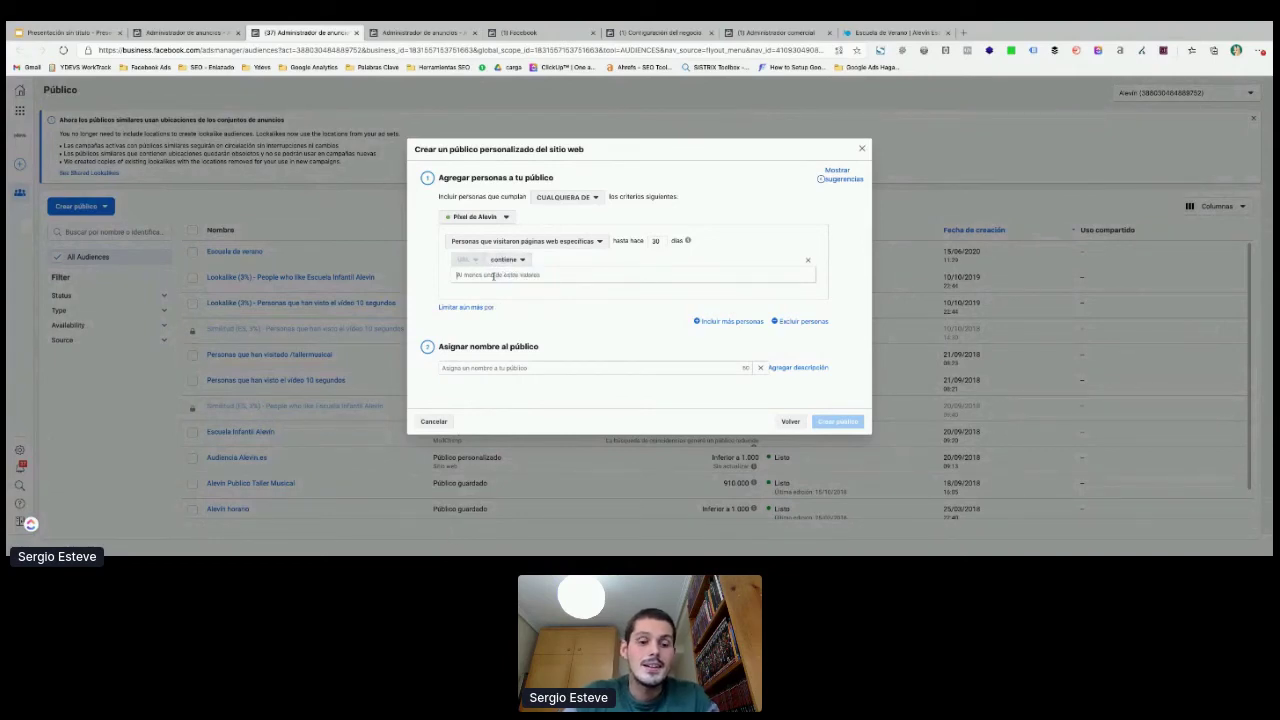
click(493, 276)
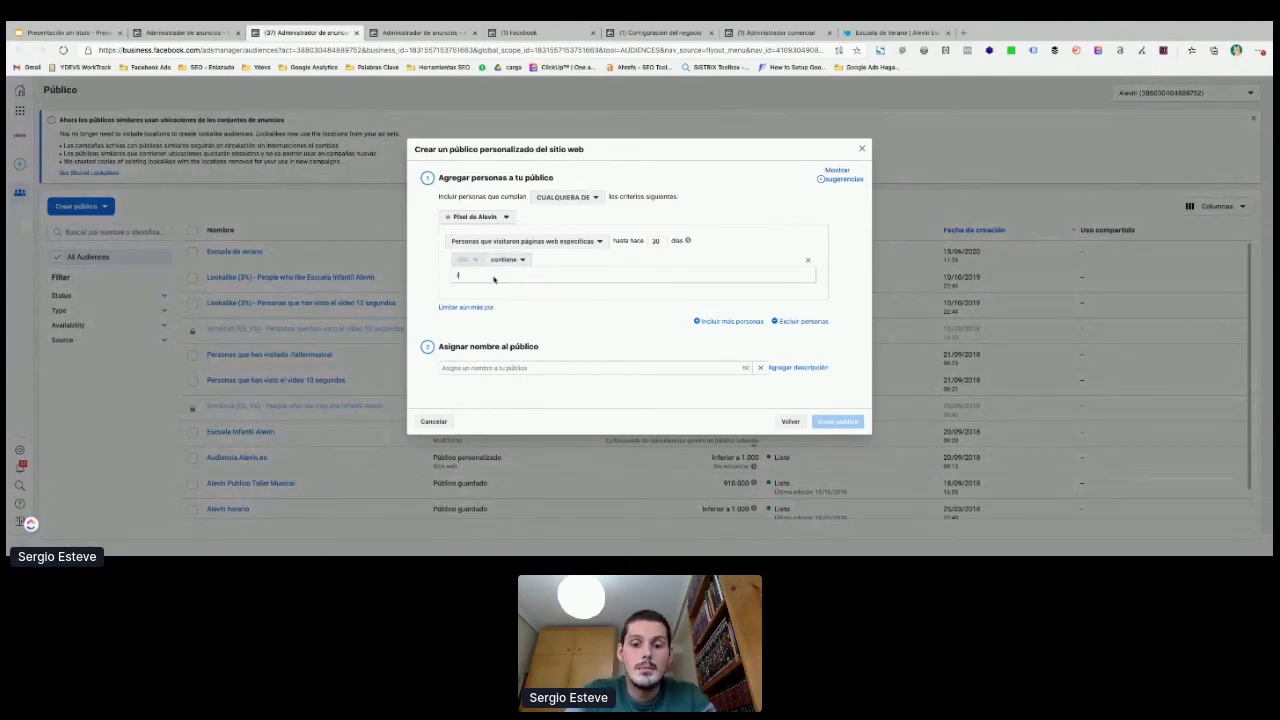
text(/gracias)
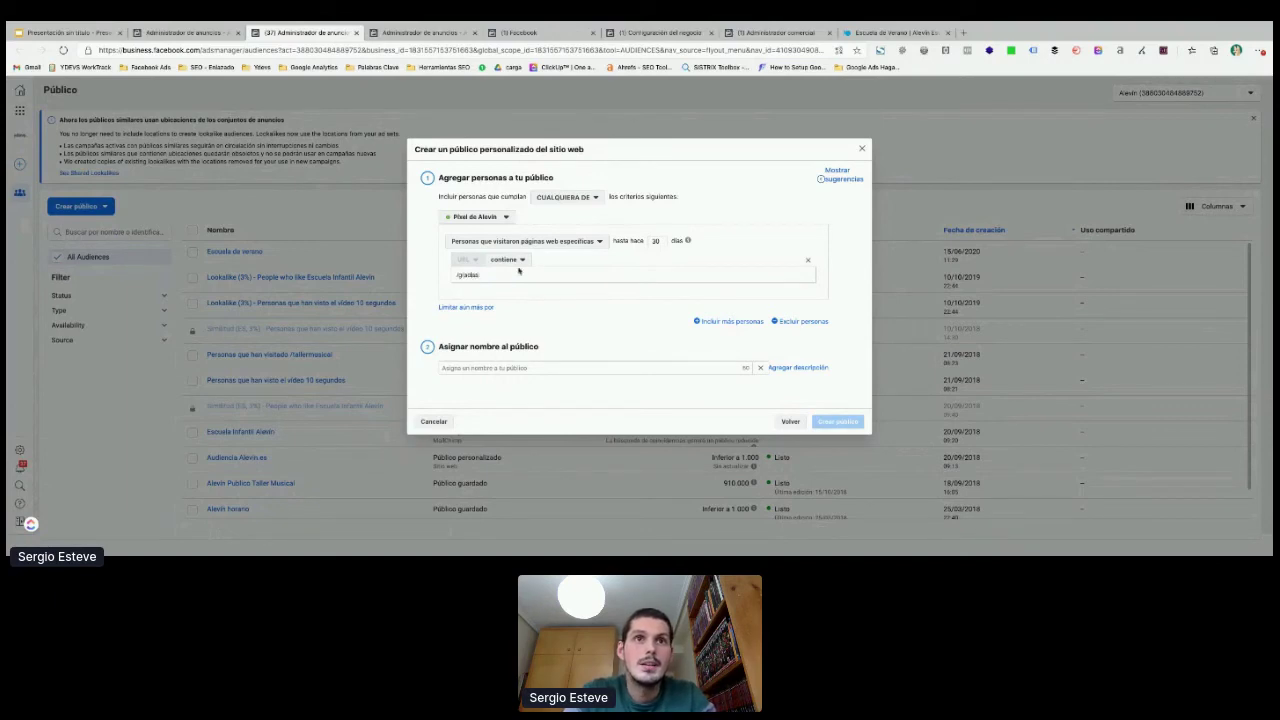
key(Return)
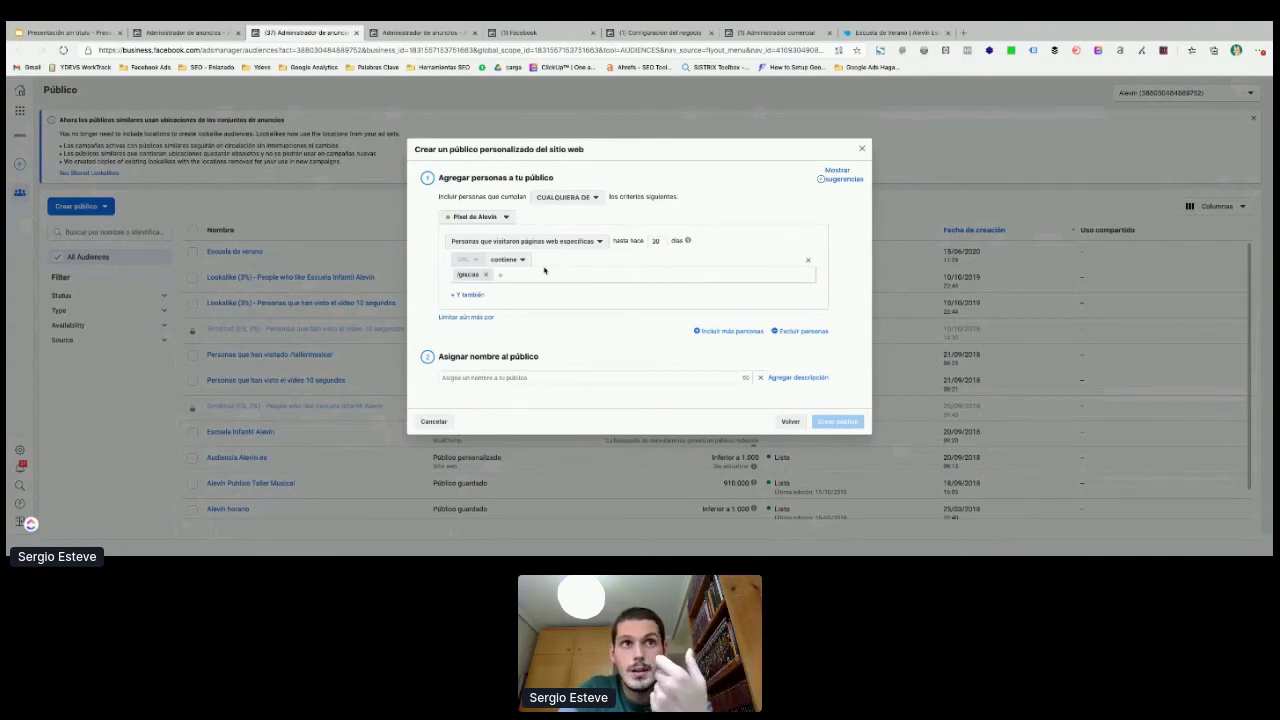
Step: Highlight the domain and the path segment of the current page's URL to illustrate what a URL rule matches
drag(203, 50, 118, 50)
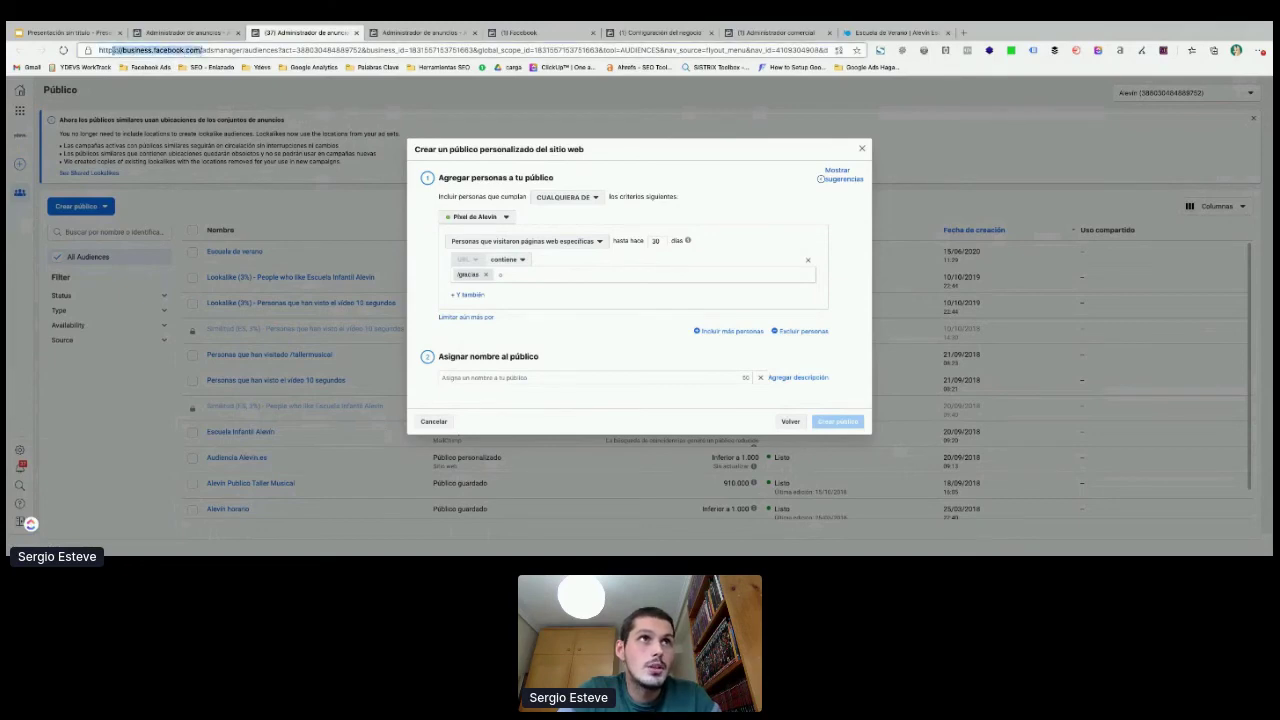
click(201, 50)
drag(201, 50, 245, 50)
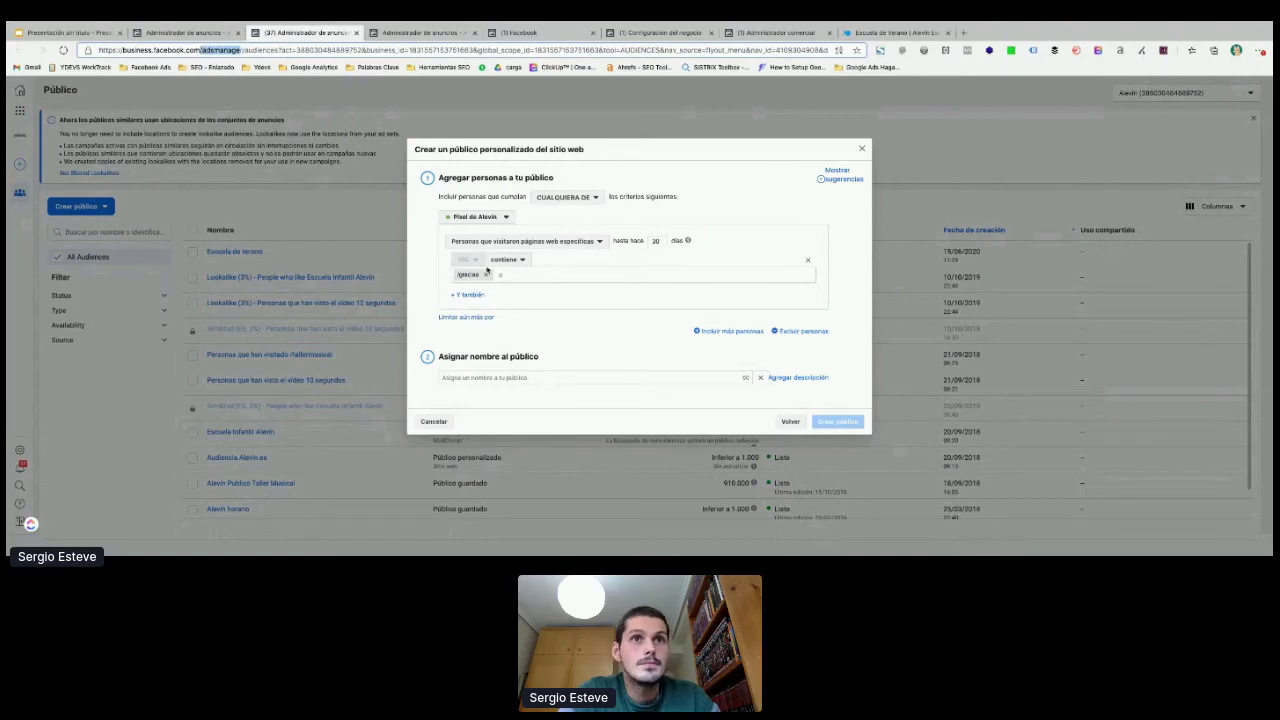
click(550, 303)
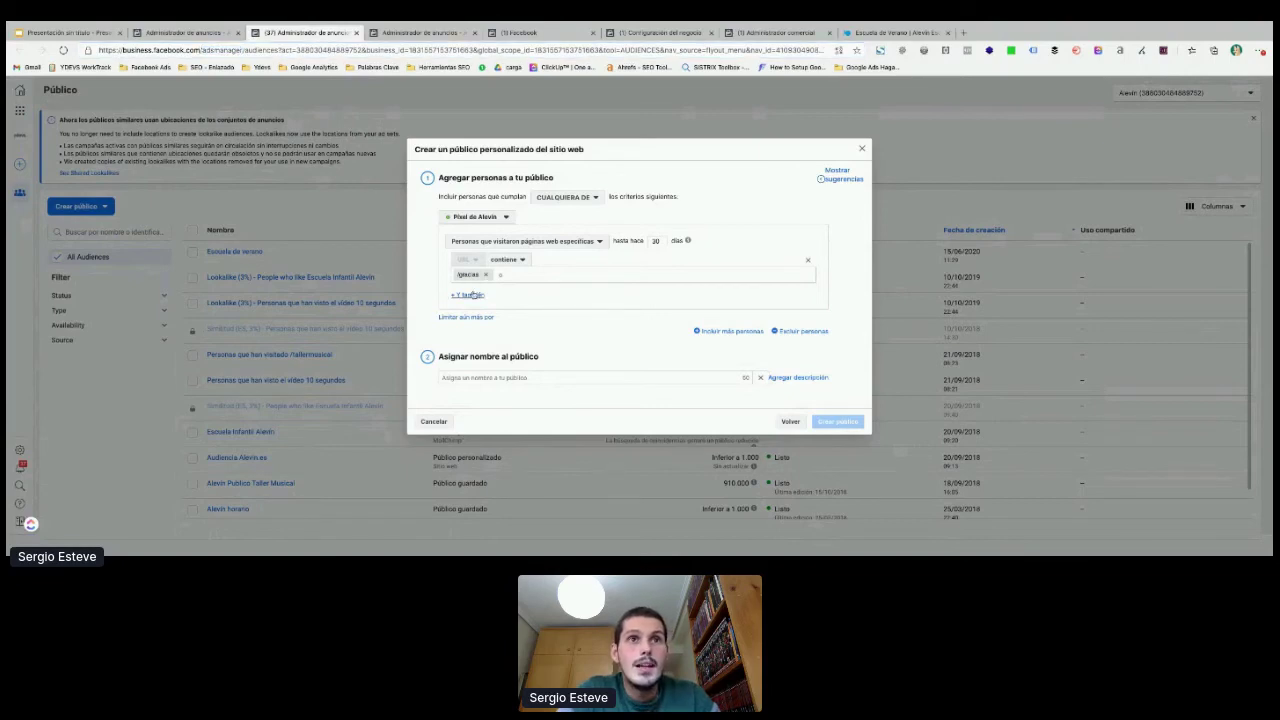
Step: Add a second condition for the same URL and set its operator to no contiene
click(473, 295)
click(505, 299)
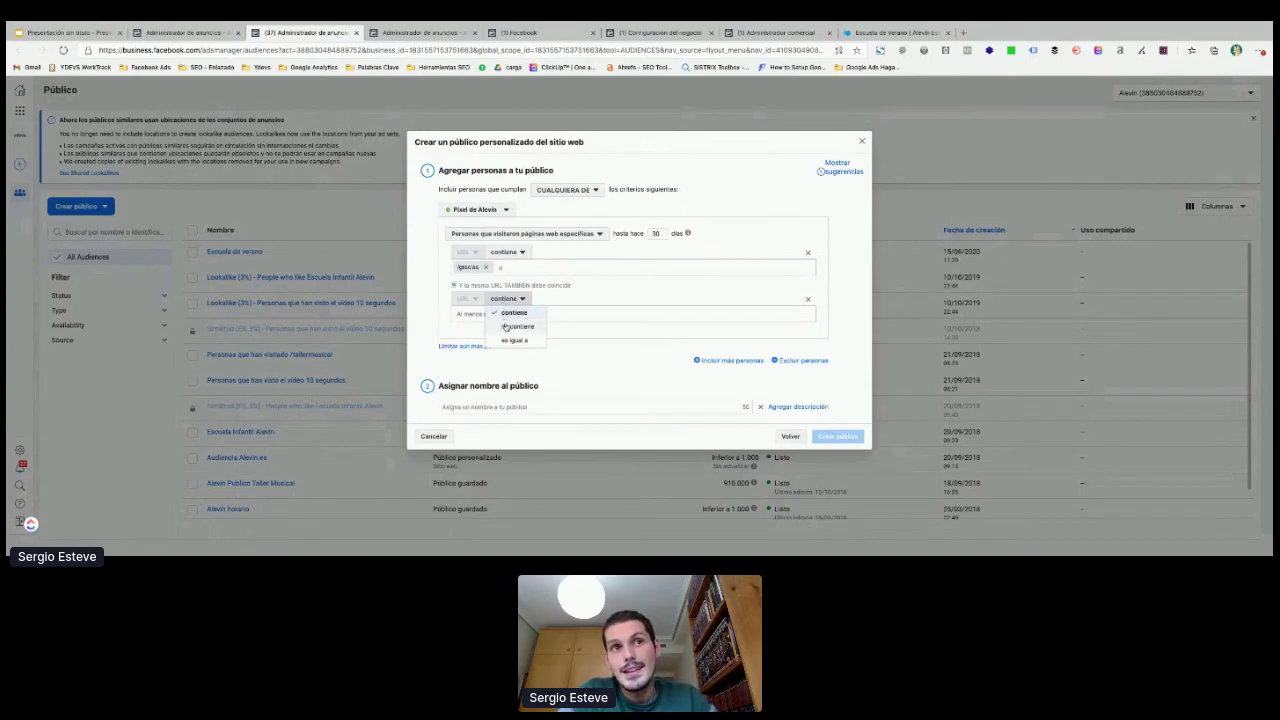
click(506, 327)
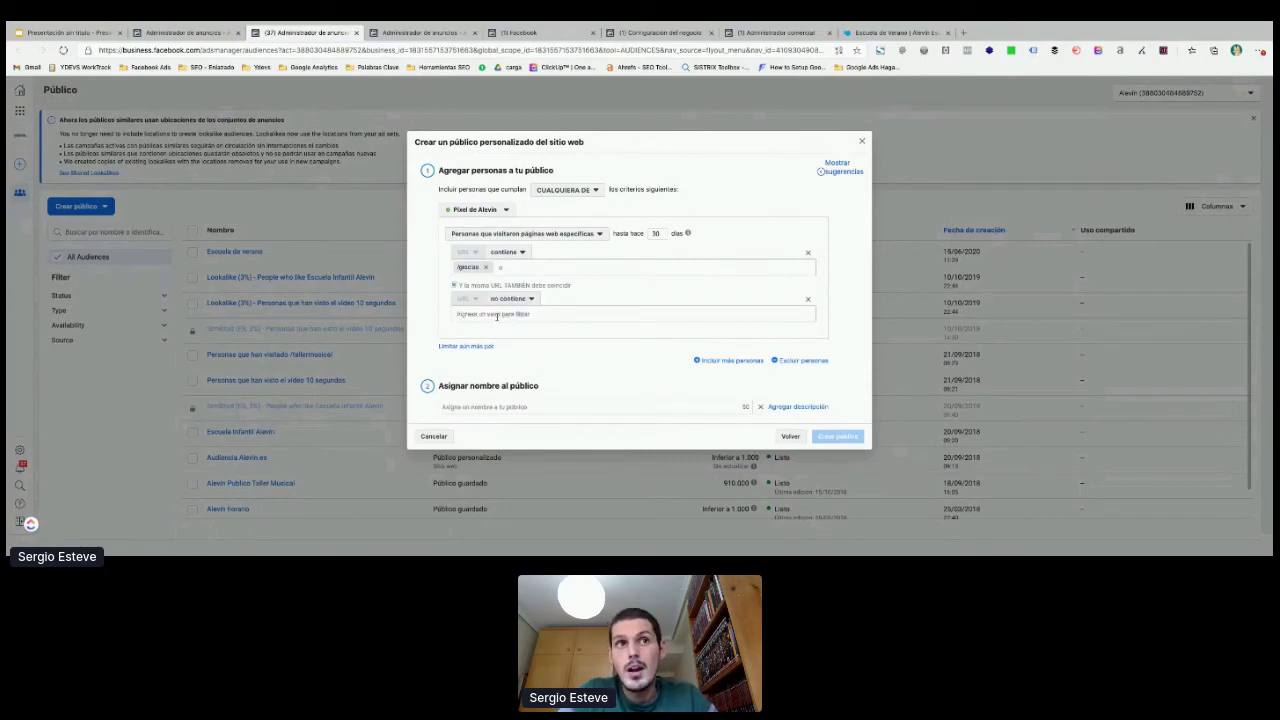
Step: Replace the /gracias value of the contiene condition with /landing-page
click(485, 267)
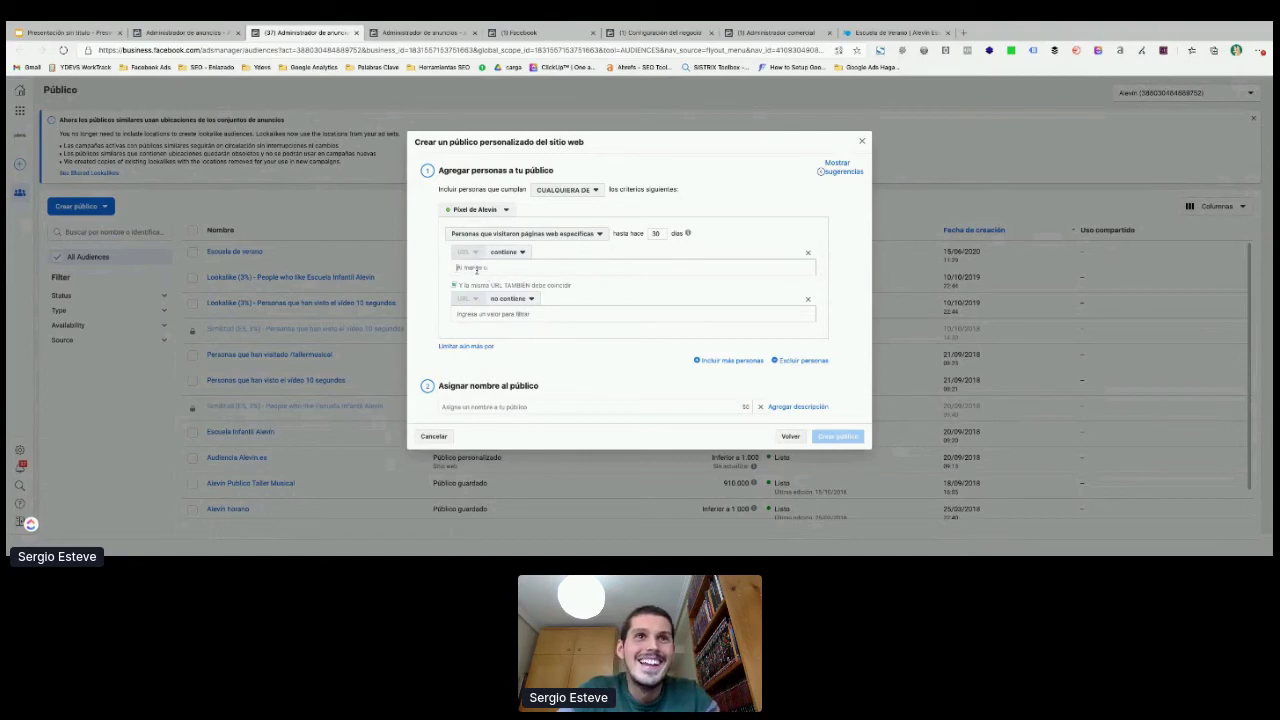
text(/)
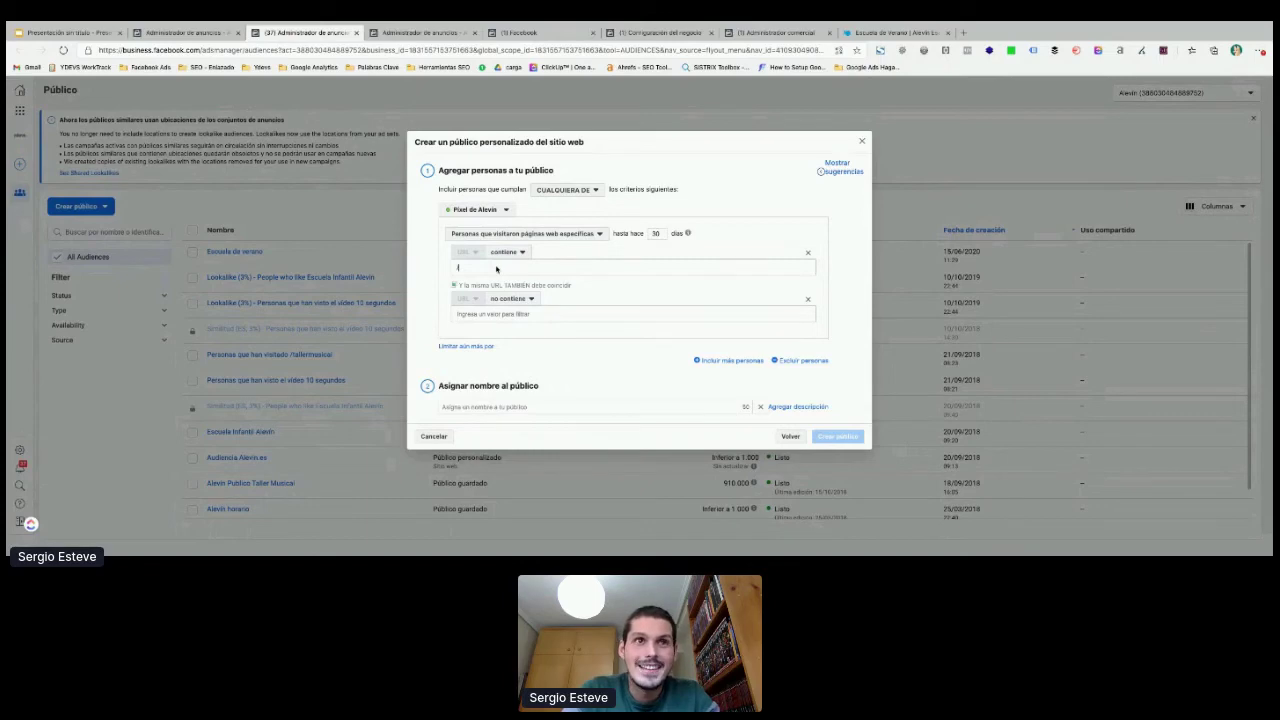
text(a)
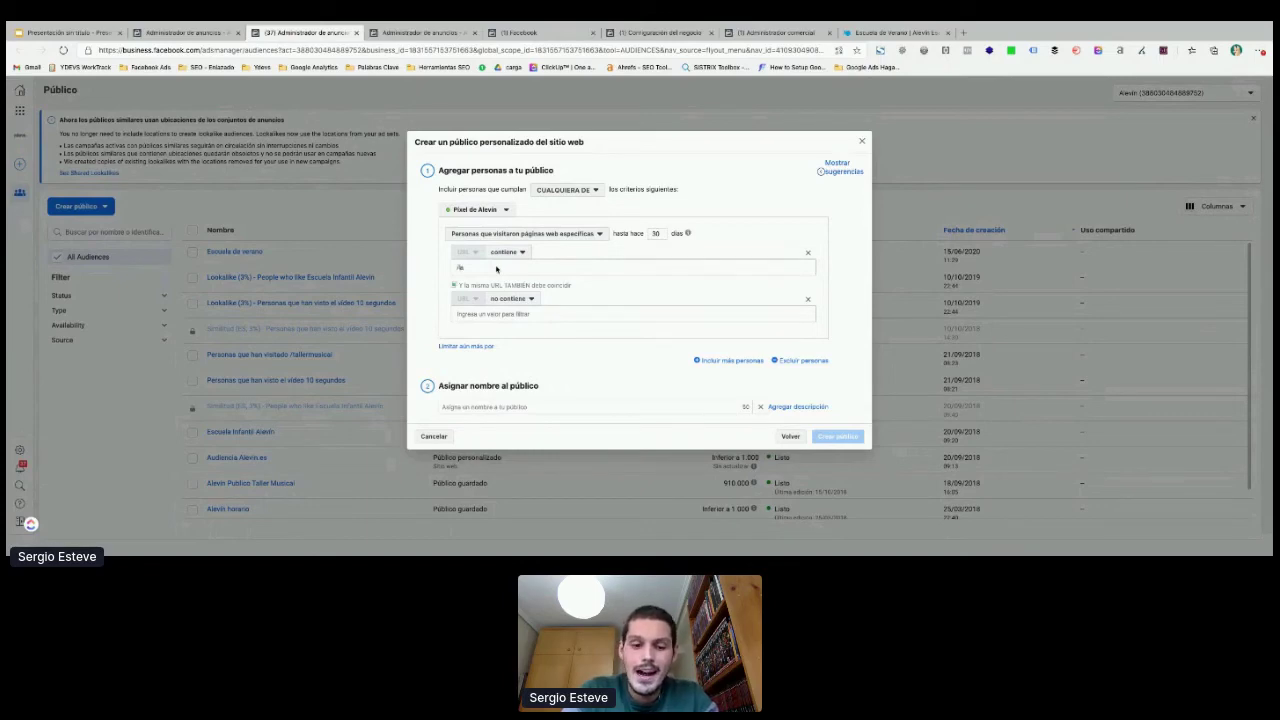
text(anding-pag)
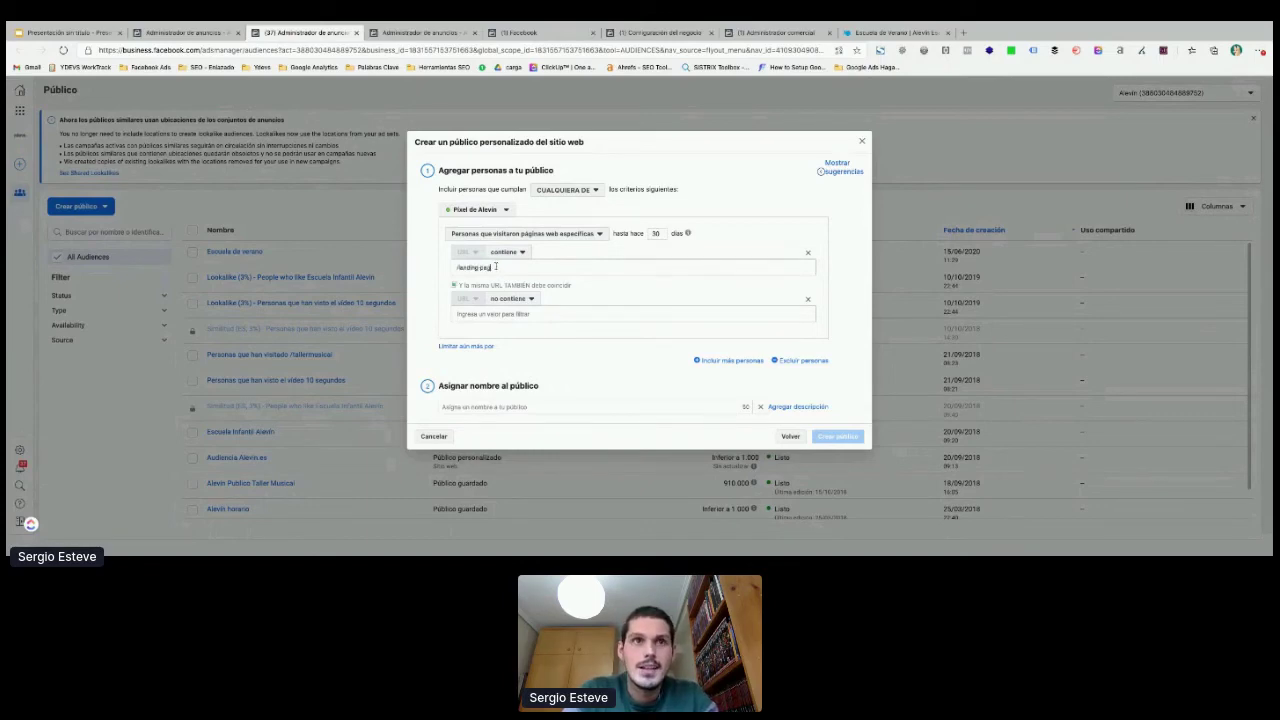
text(e)
key(Return)
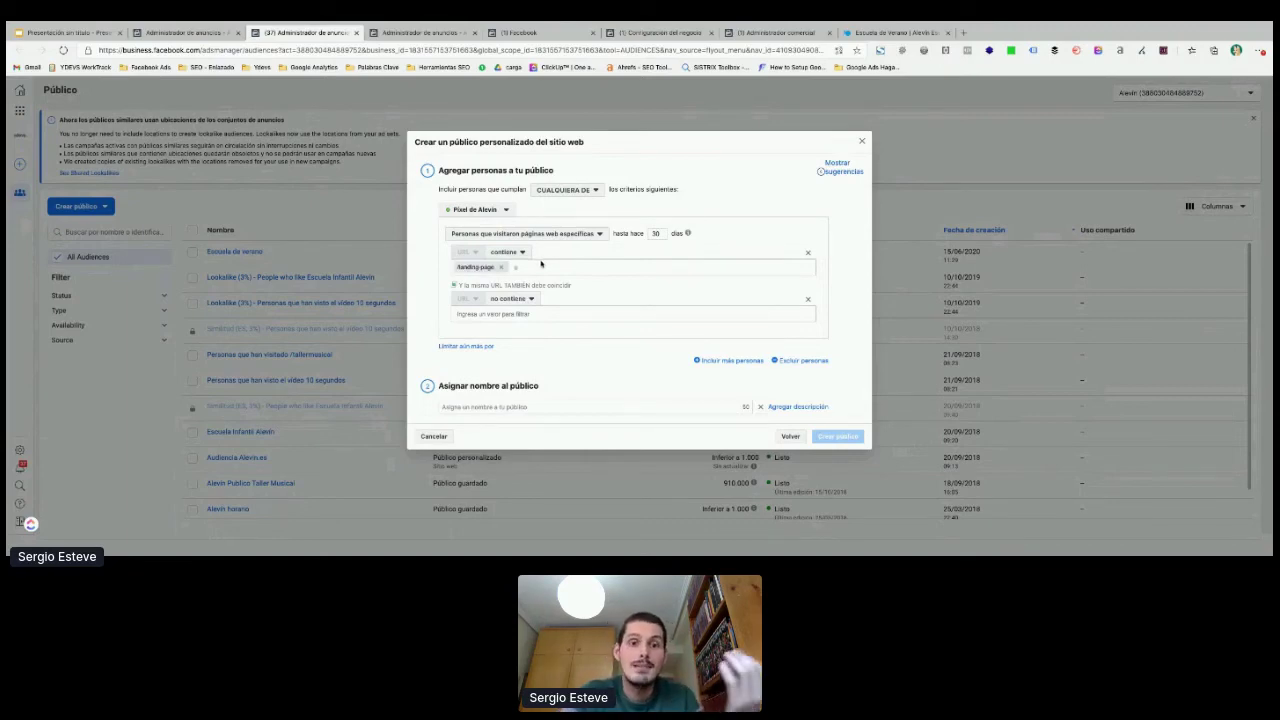
Step: Enter /gracias as the value of the no contiene condition
click(512, 314)
text(/gracias)
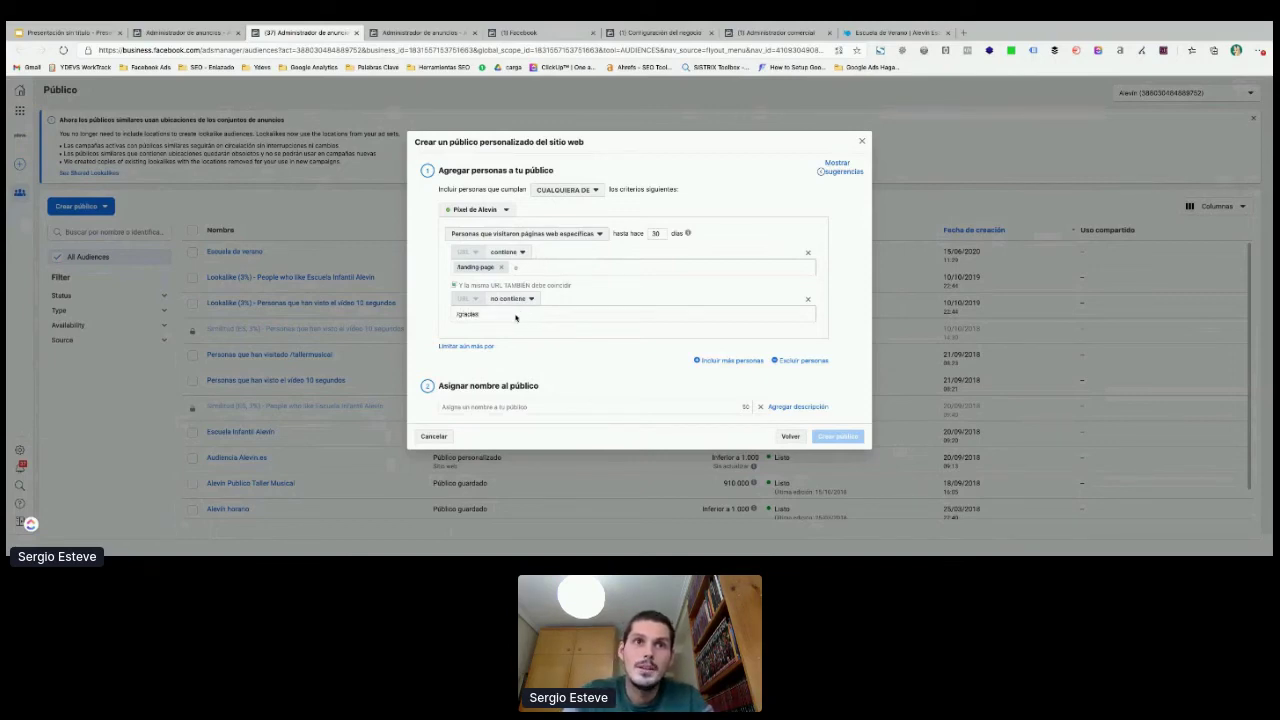
key(Return)
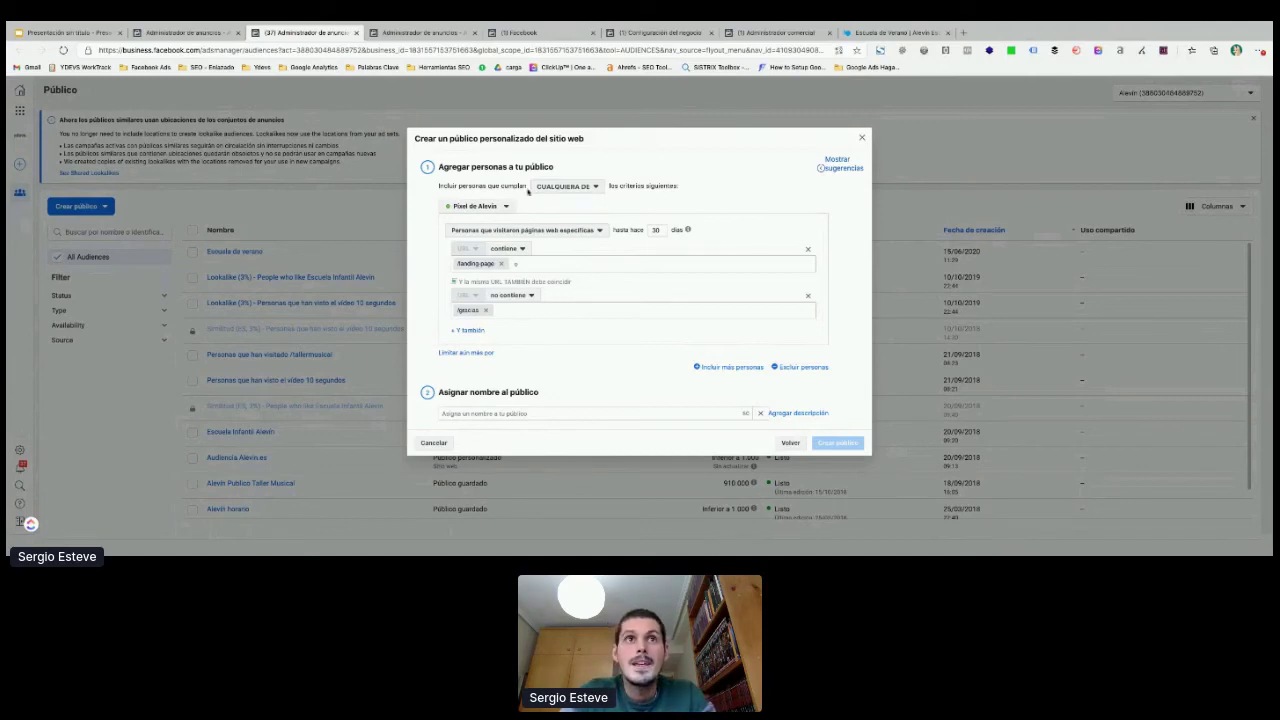
Step: Compare the CUALQUIERA DE and TODOS matching options and set the audience's inclusion criteria to TODOS
click(552, 187)
click(556, 209)
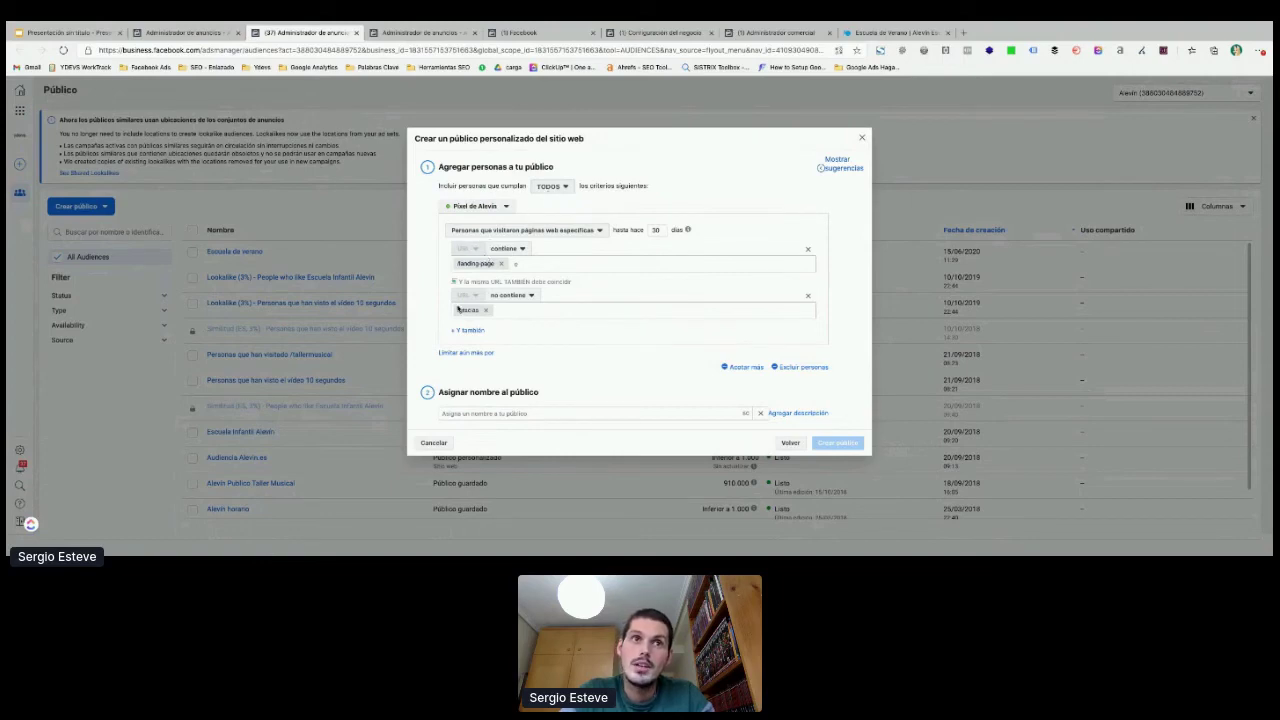
click(556, 188)
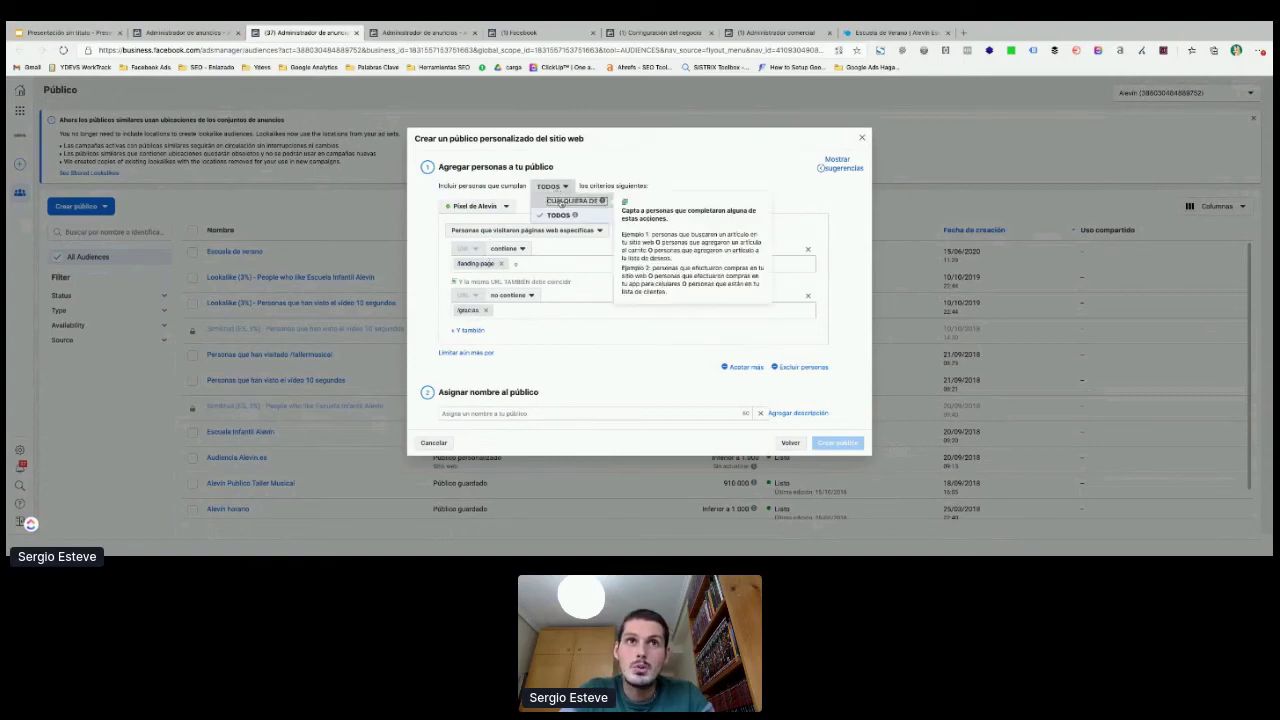
click(578, 199)
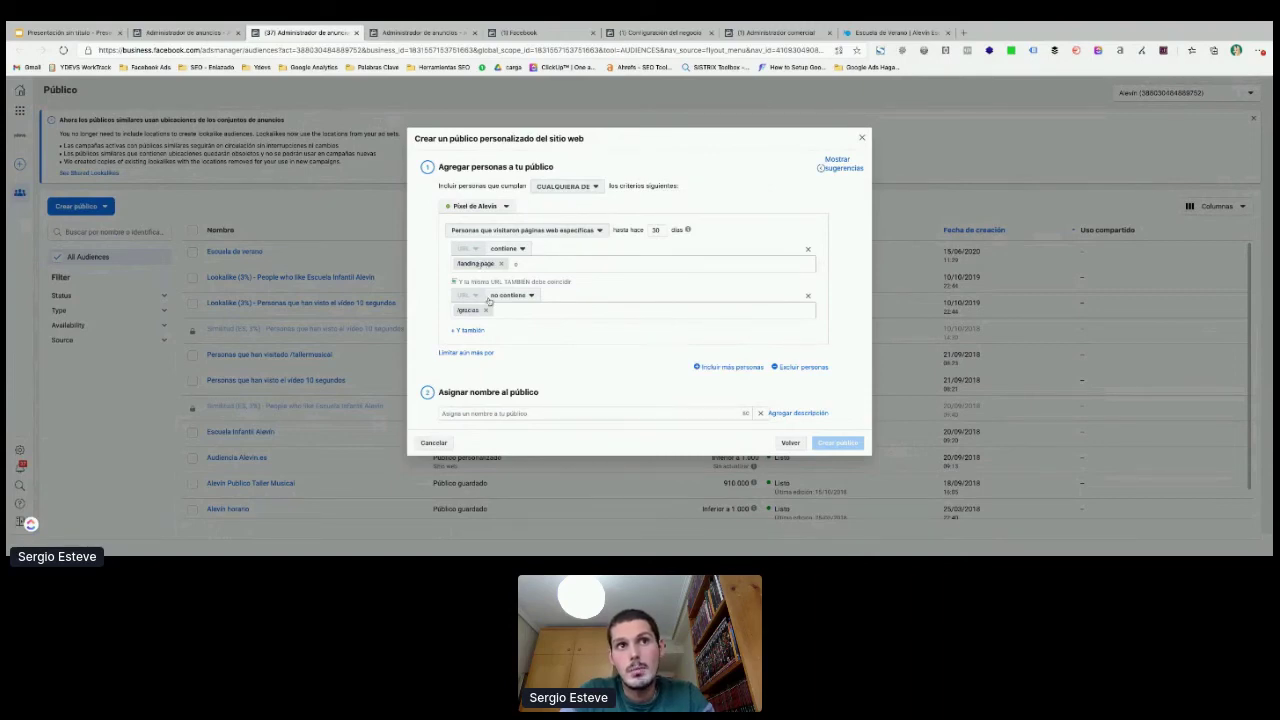
click(567, 187)
click(560, 215)
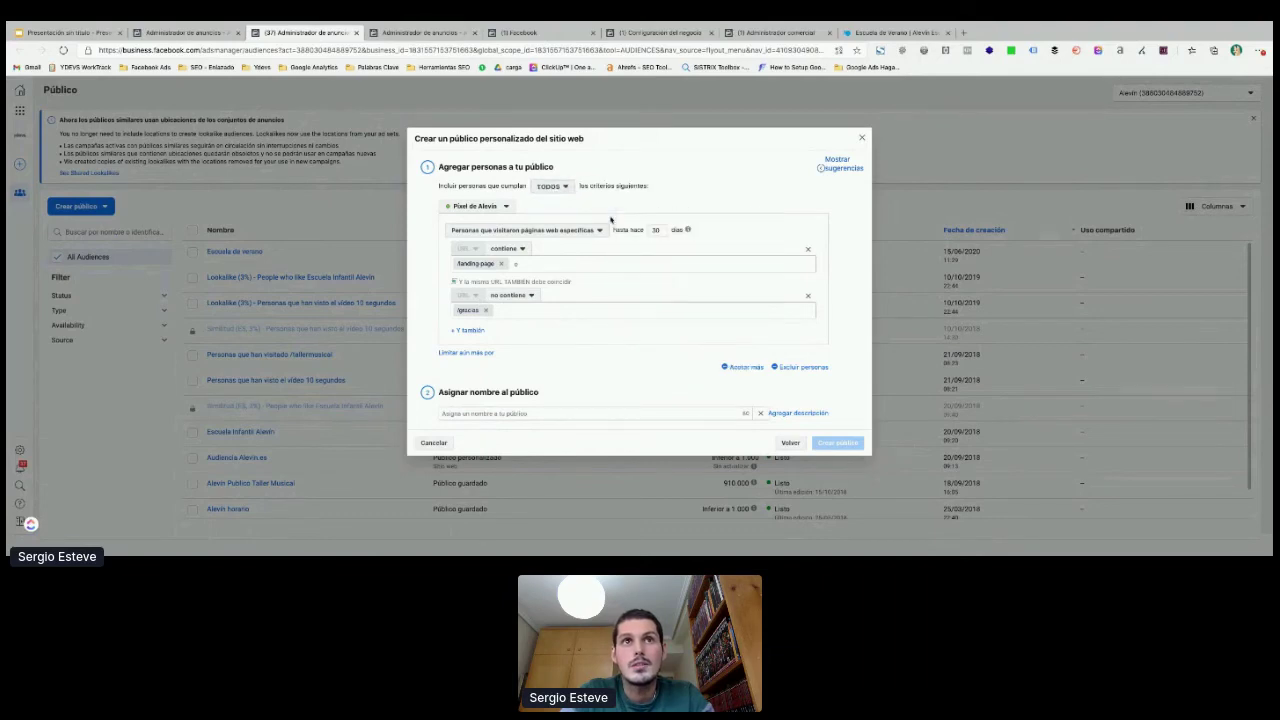
Step: Close the website audience form without naming or creating the audience and return to the audience list
click(465, 413)
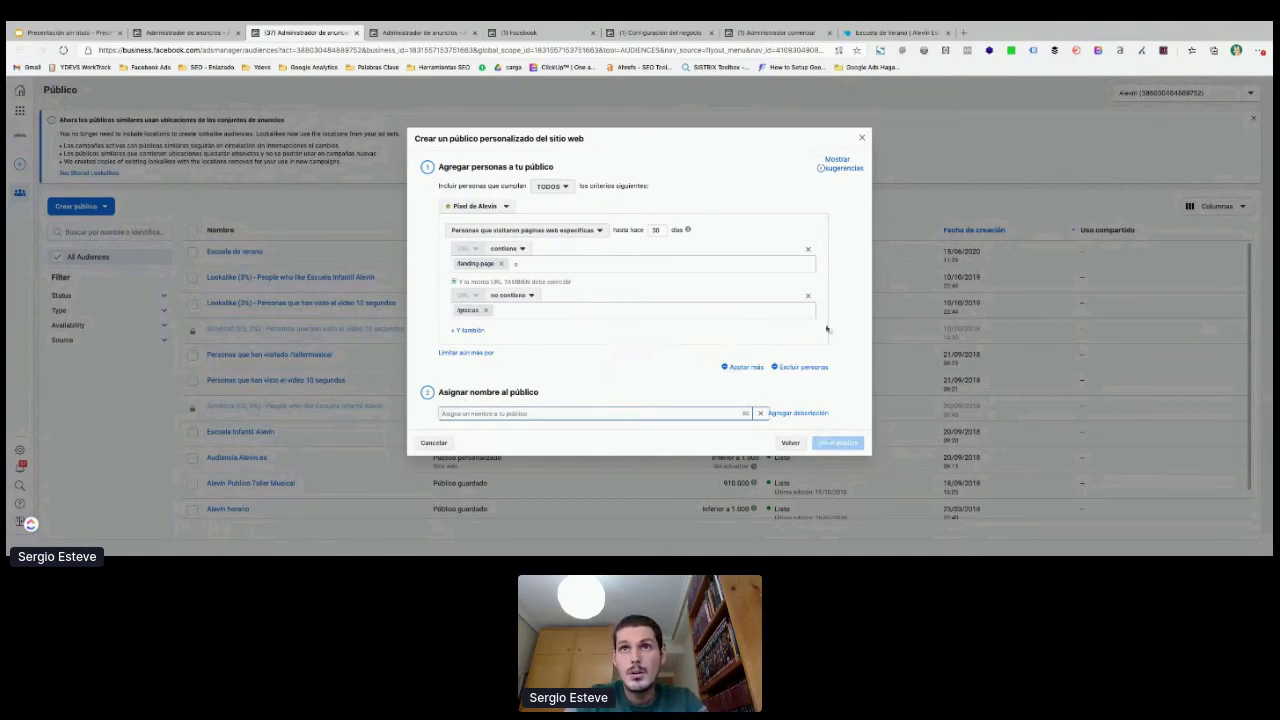
click(845, 141)
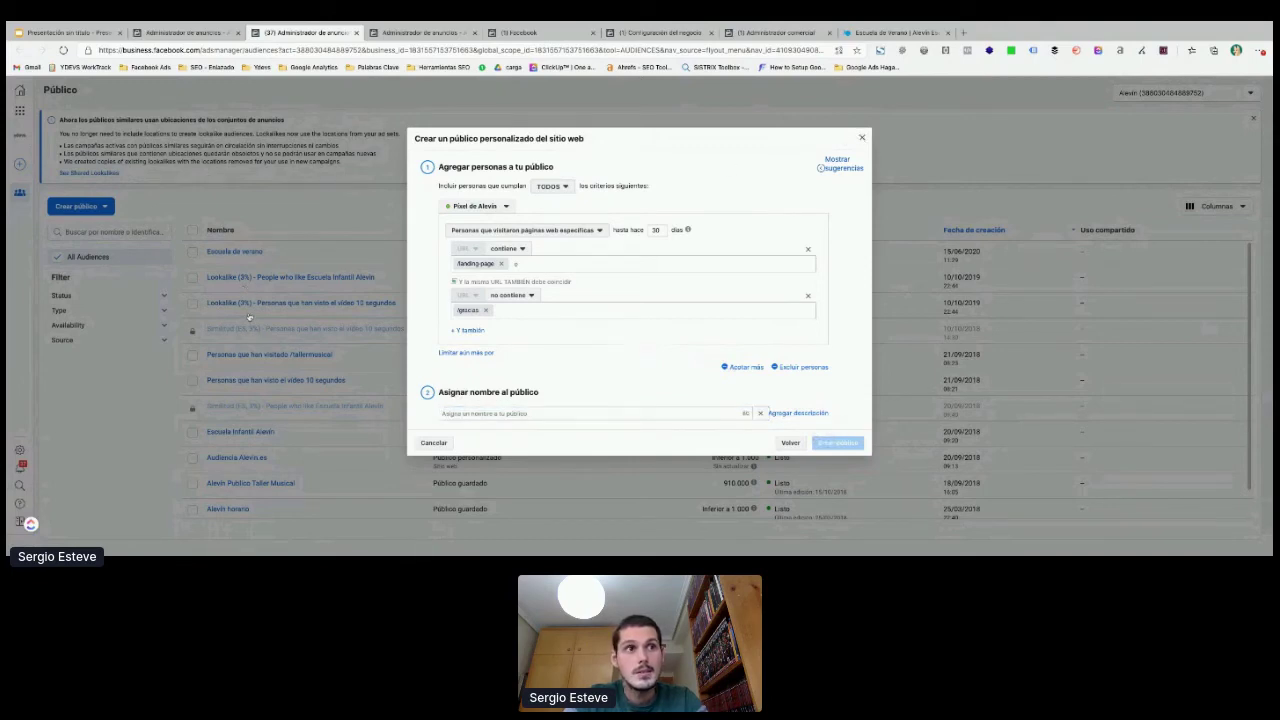
click(280, 279)
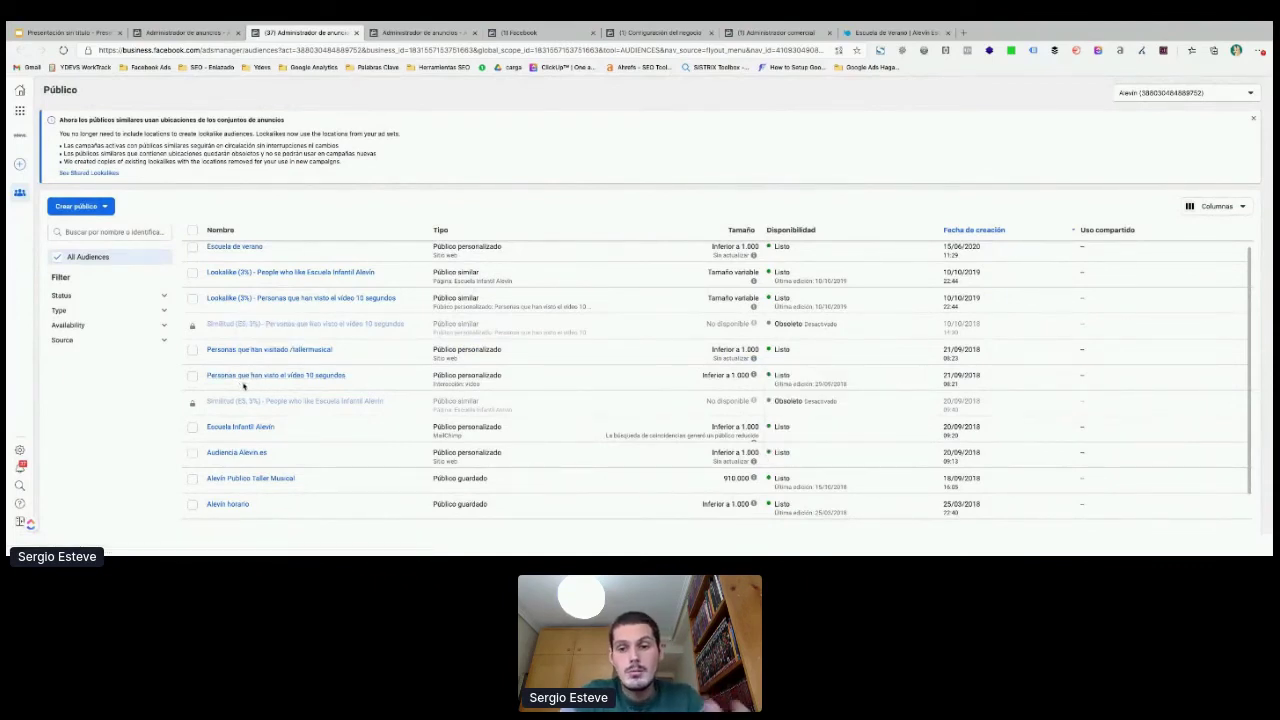
Step: Start a similar audience with the custom audience Personas que han visto el vídeo 10 segundos as its source
mouse_move(244, 383)
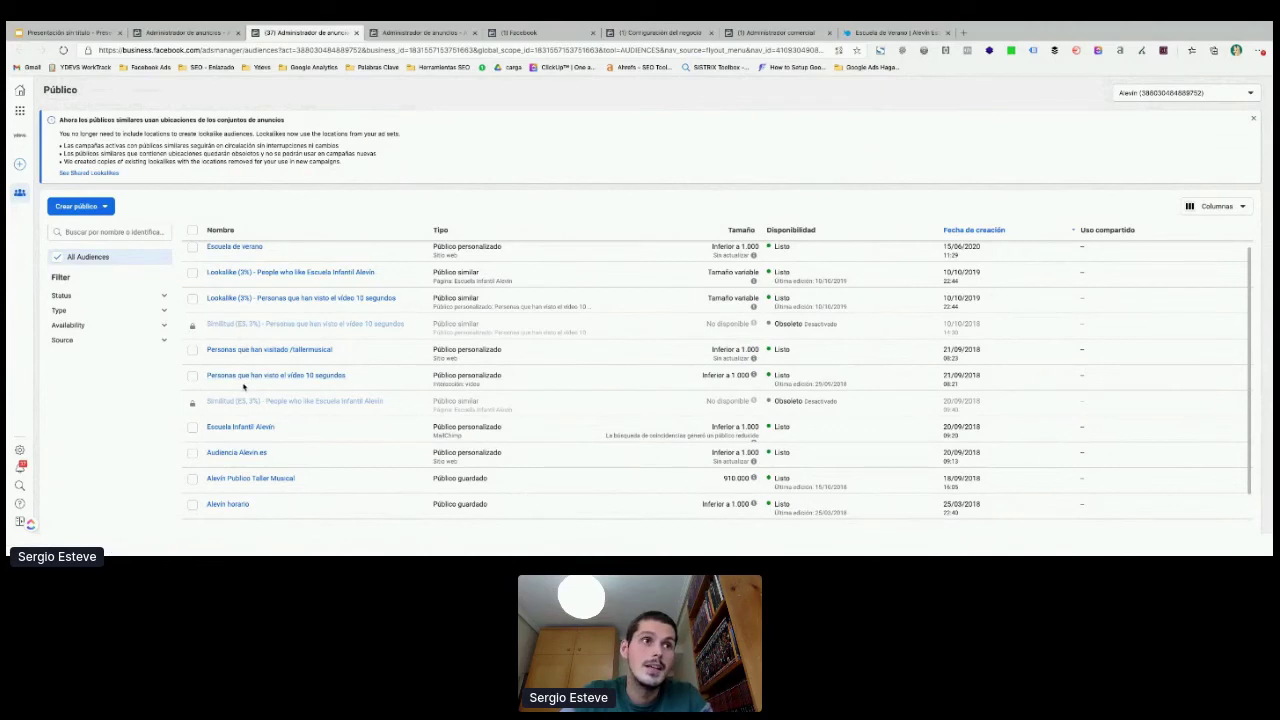
click(193, 377)
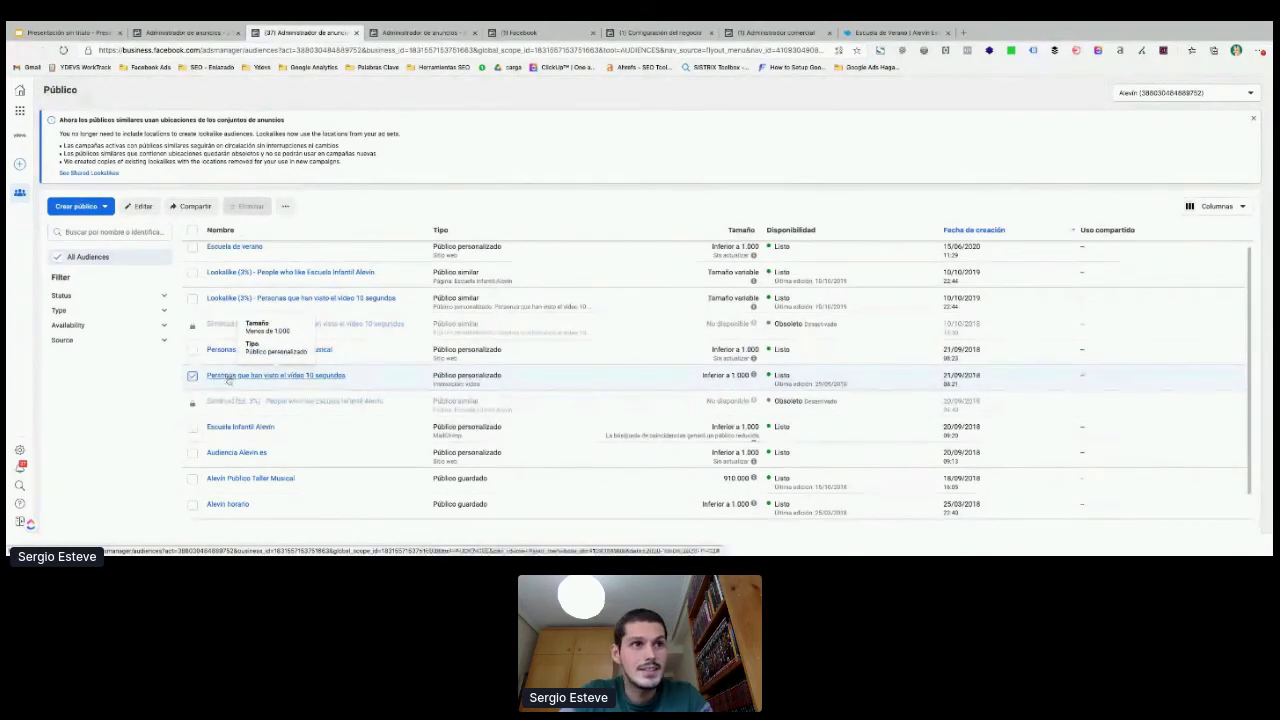
click(285, 206)
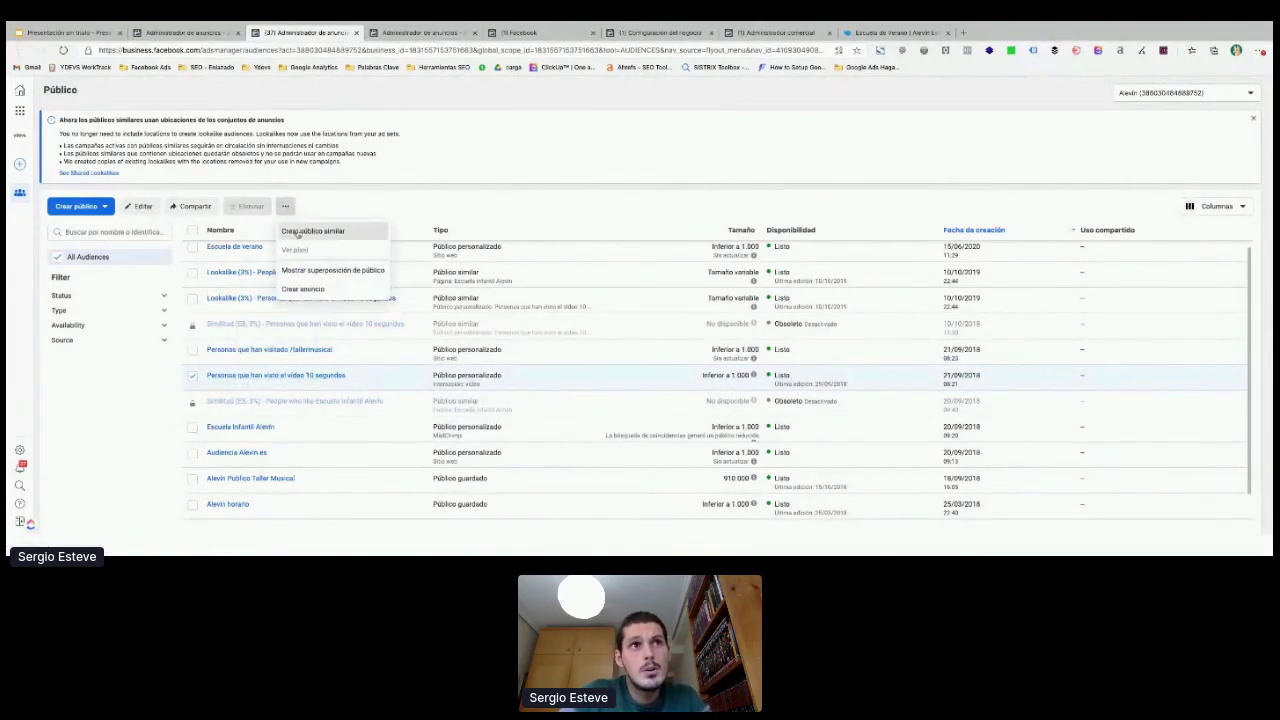
click(297, 232)
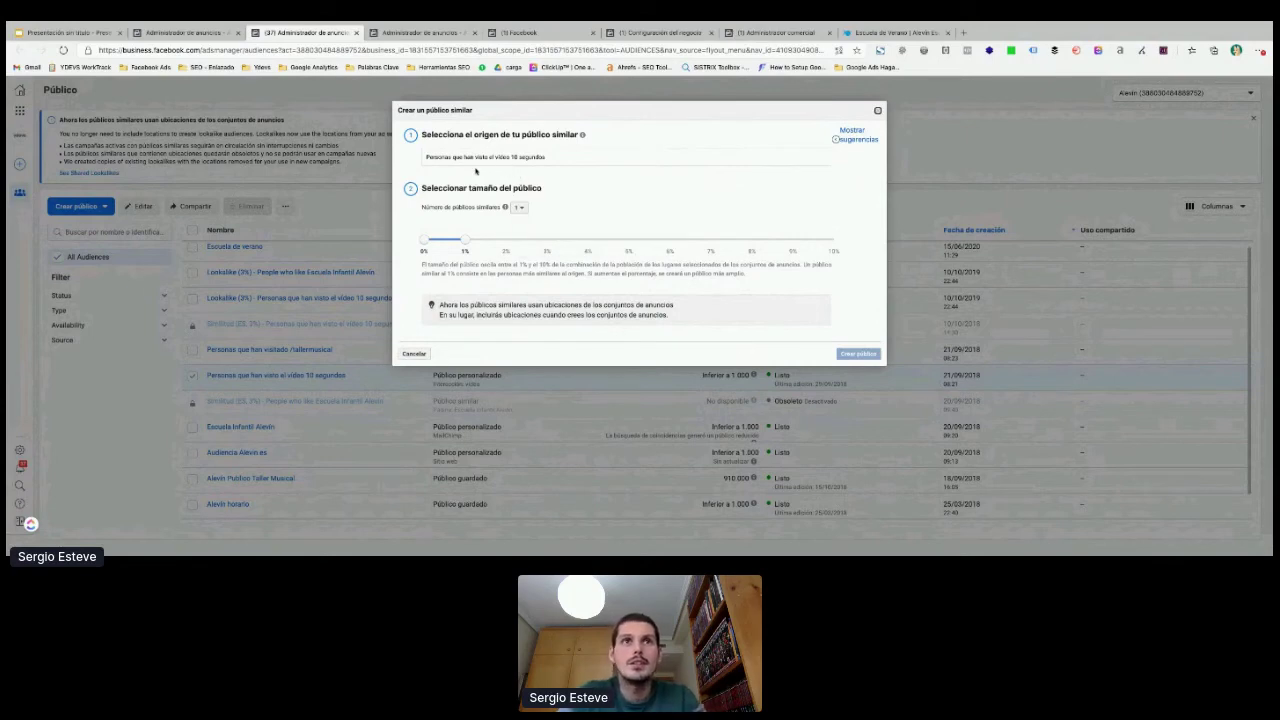
click(417, 158)
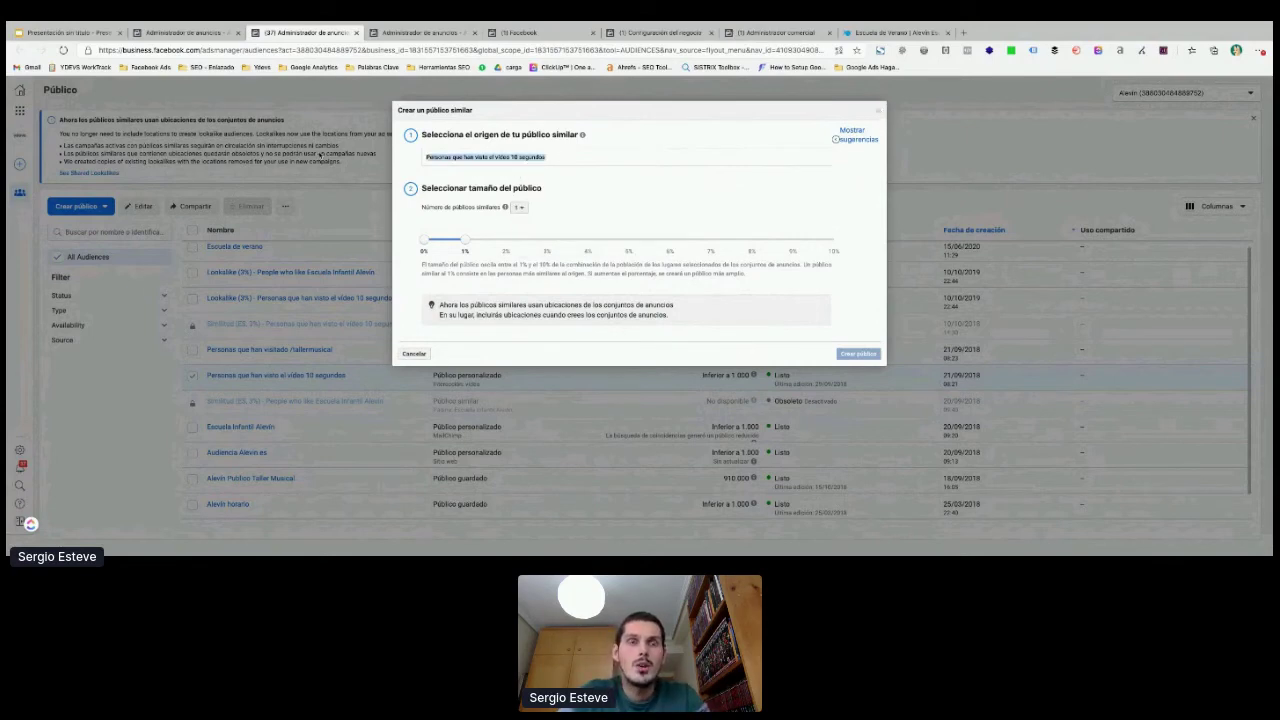
text(LAL)
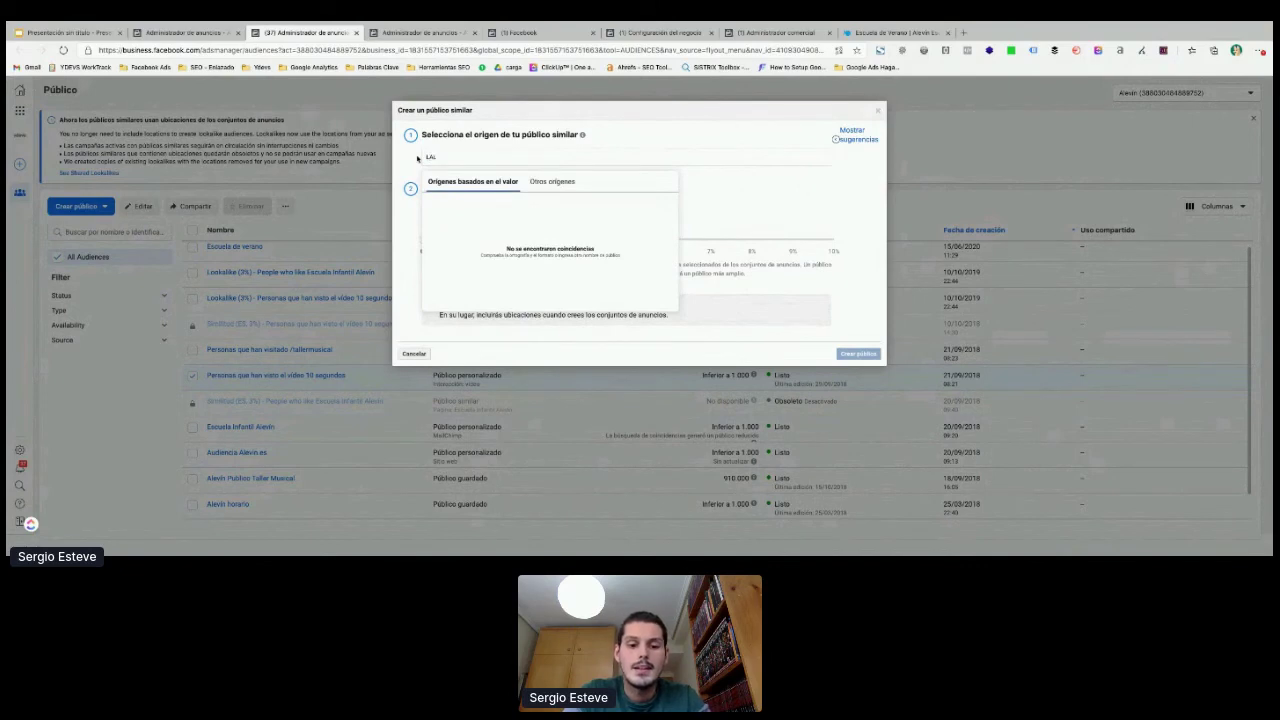
text( Tráfico a la web 180D)
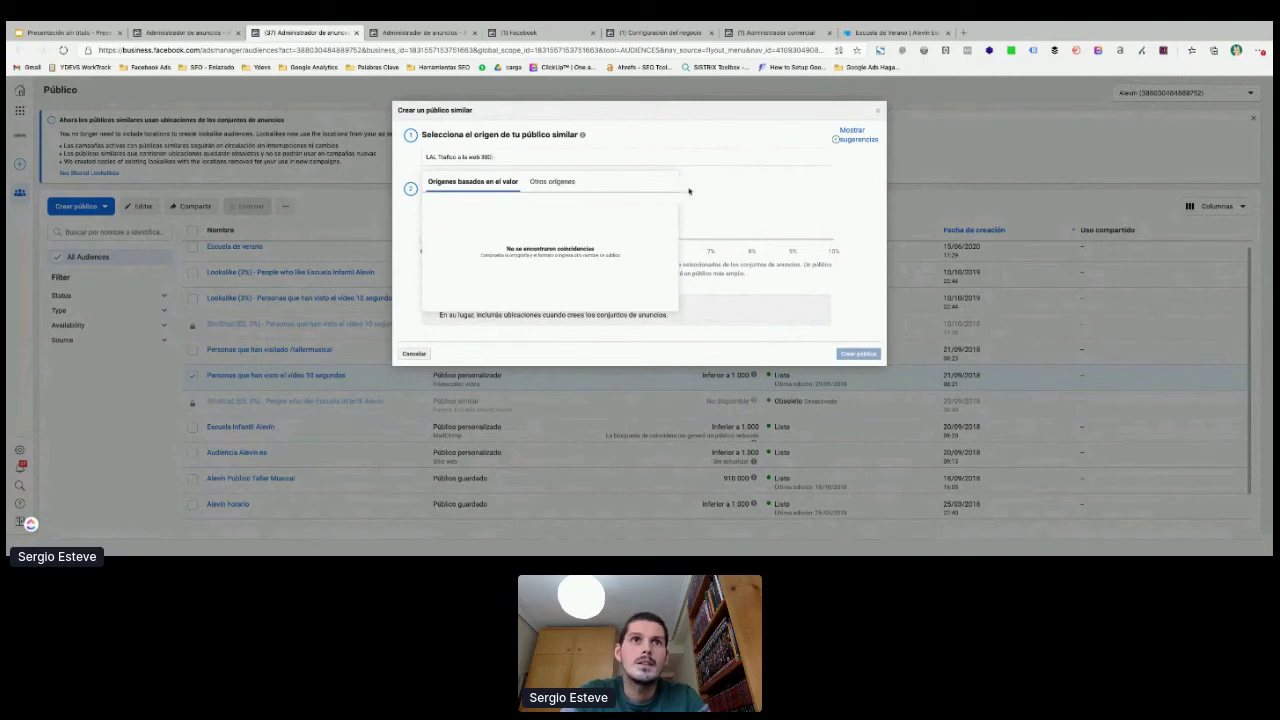
key(ctrl+a)
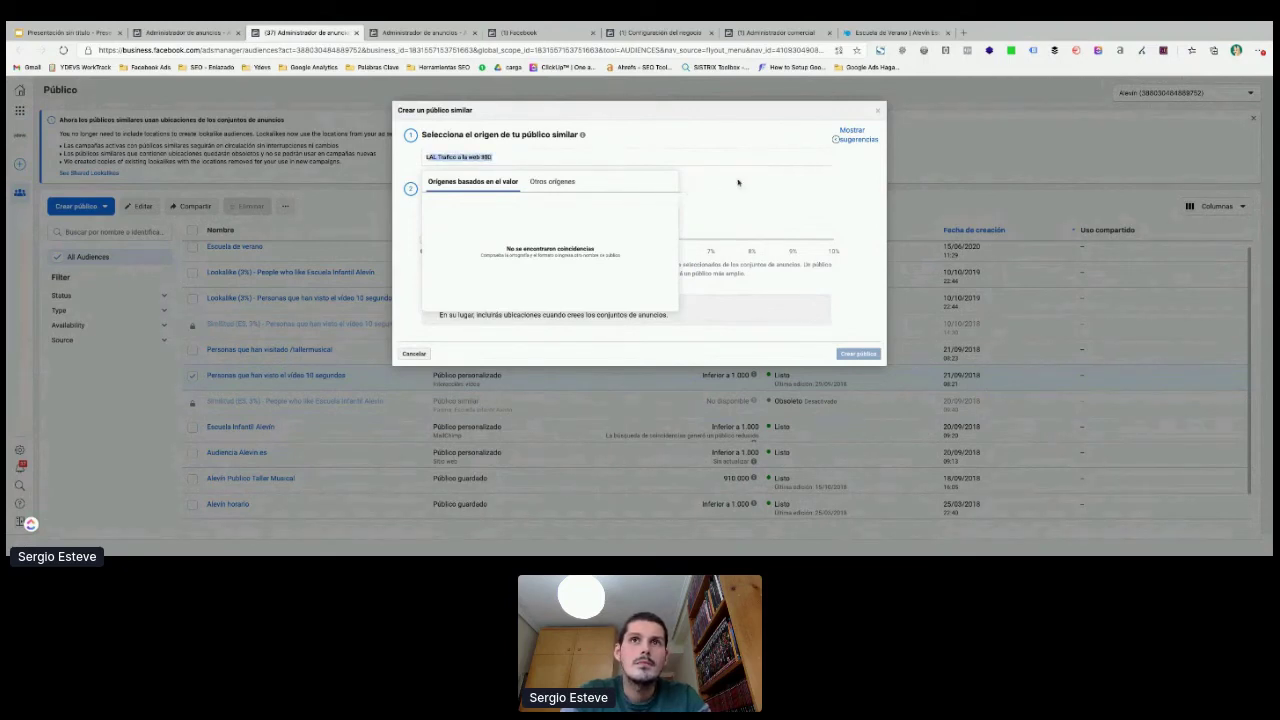
click(492, 167)
click(492, 165)
key(BackSpace)
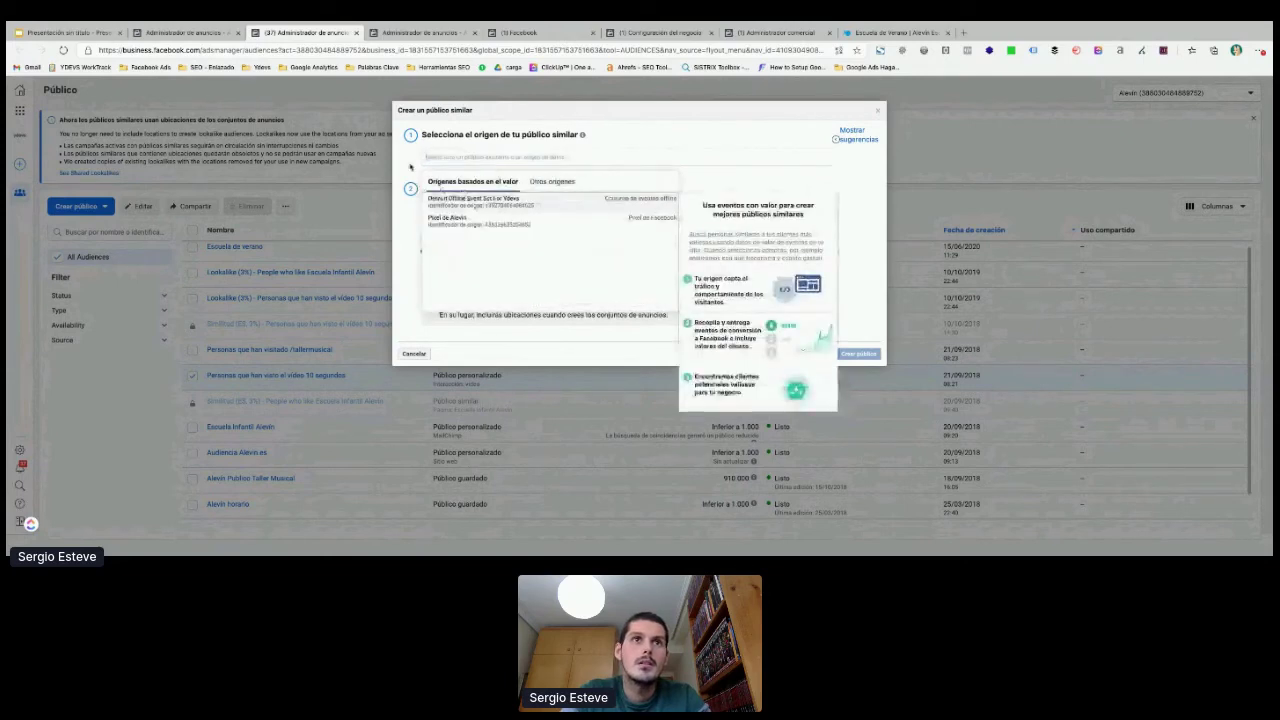
Step: Choose the Alevín pixel as the similar audience's source and review the other value events offered for it
click(462, 222)
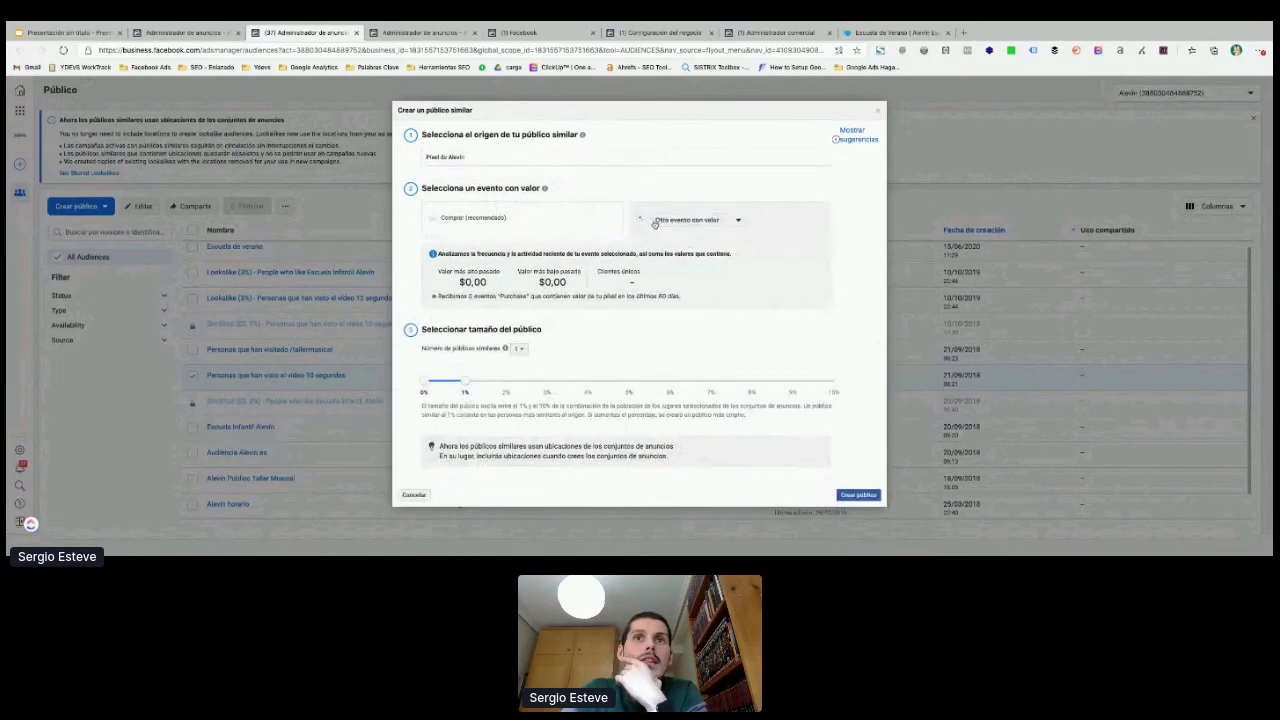
click(658, 220)
click(644, 208)
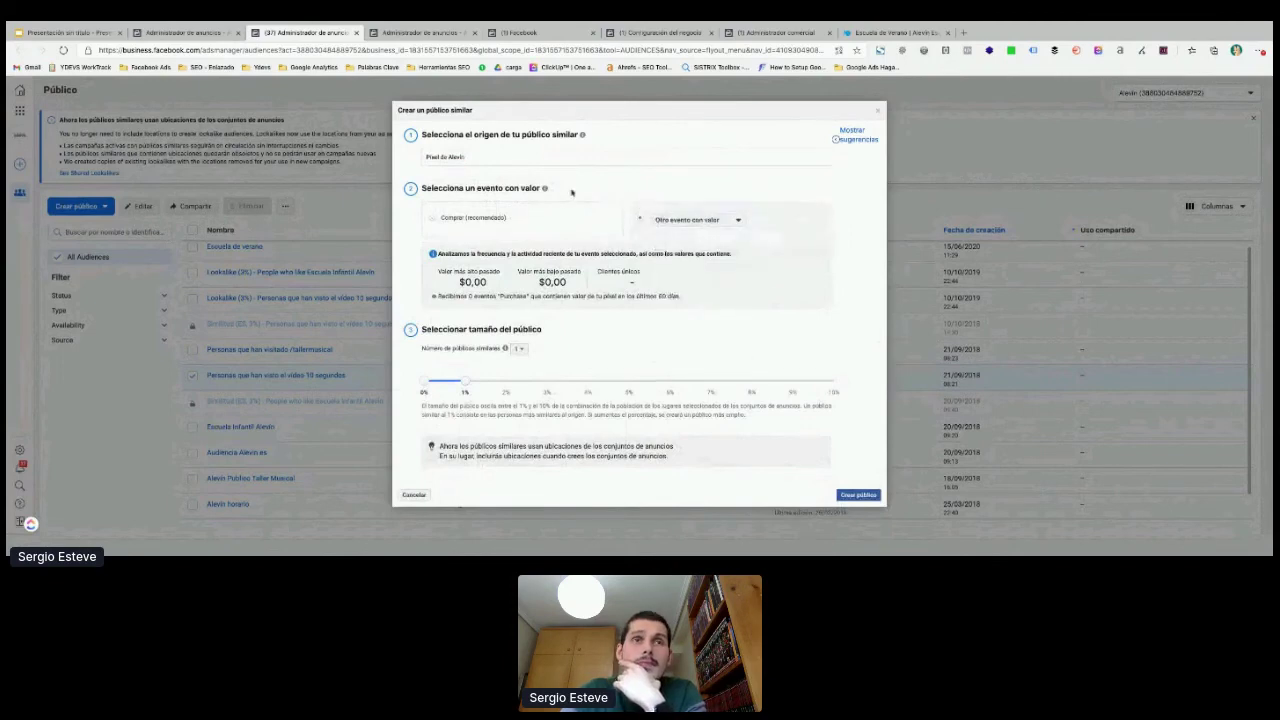
mouse_move(544, 189)
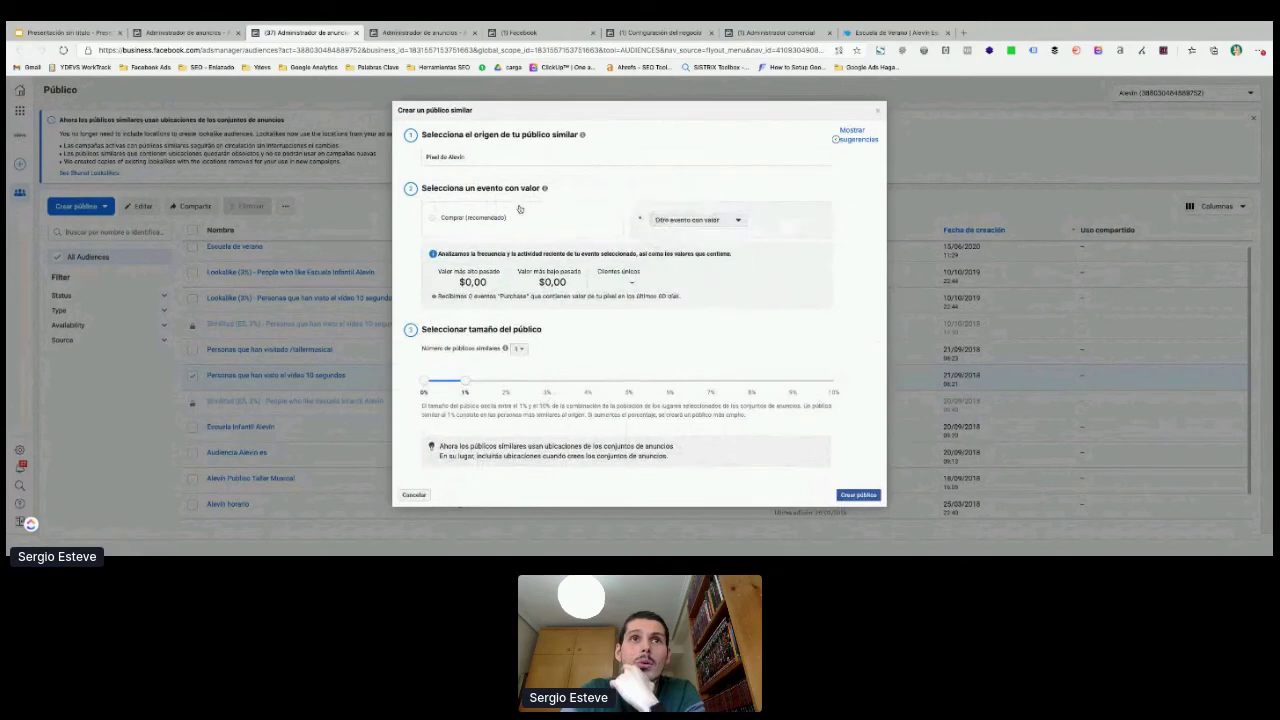
click(680, 220)
scroll(678, 292, down, 1)
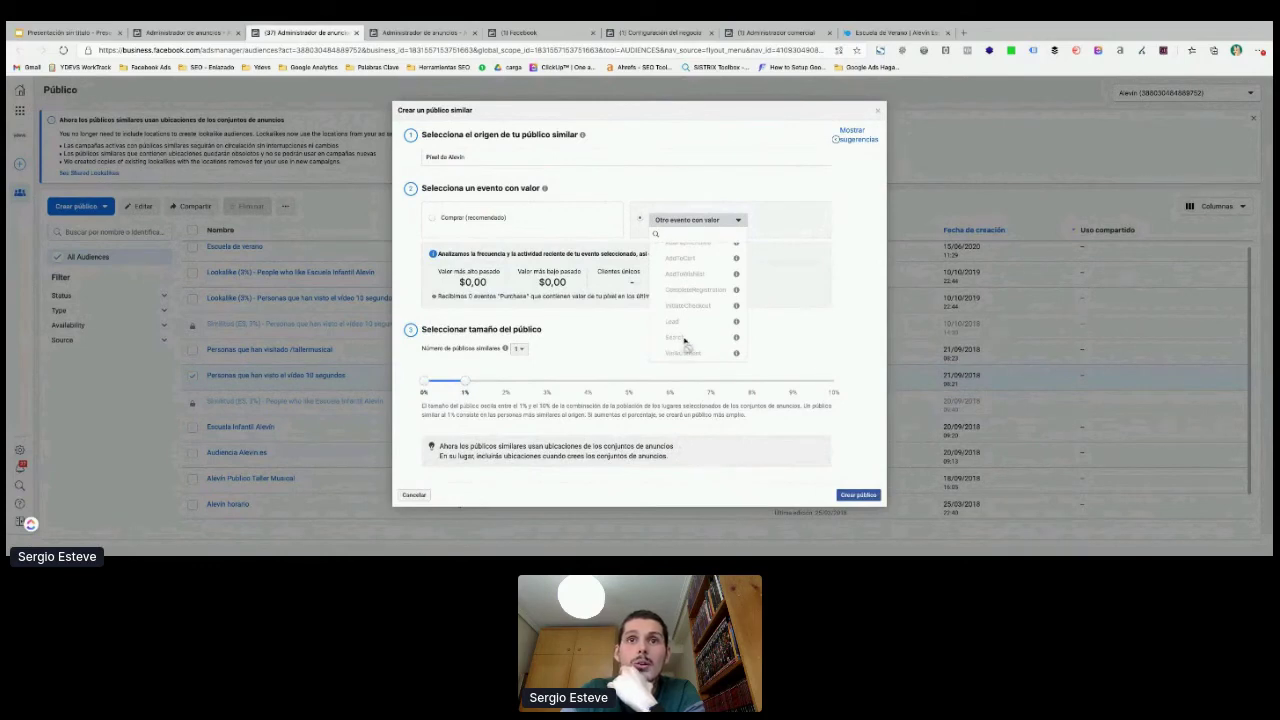
scroll(690, 362, up, 1)
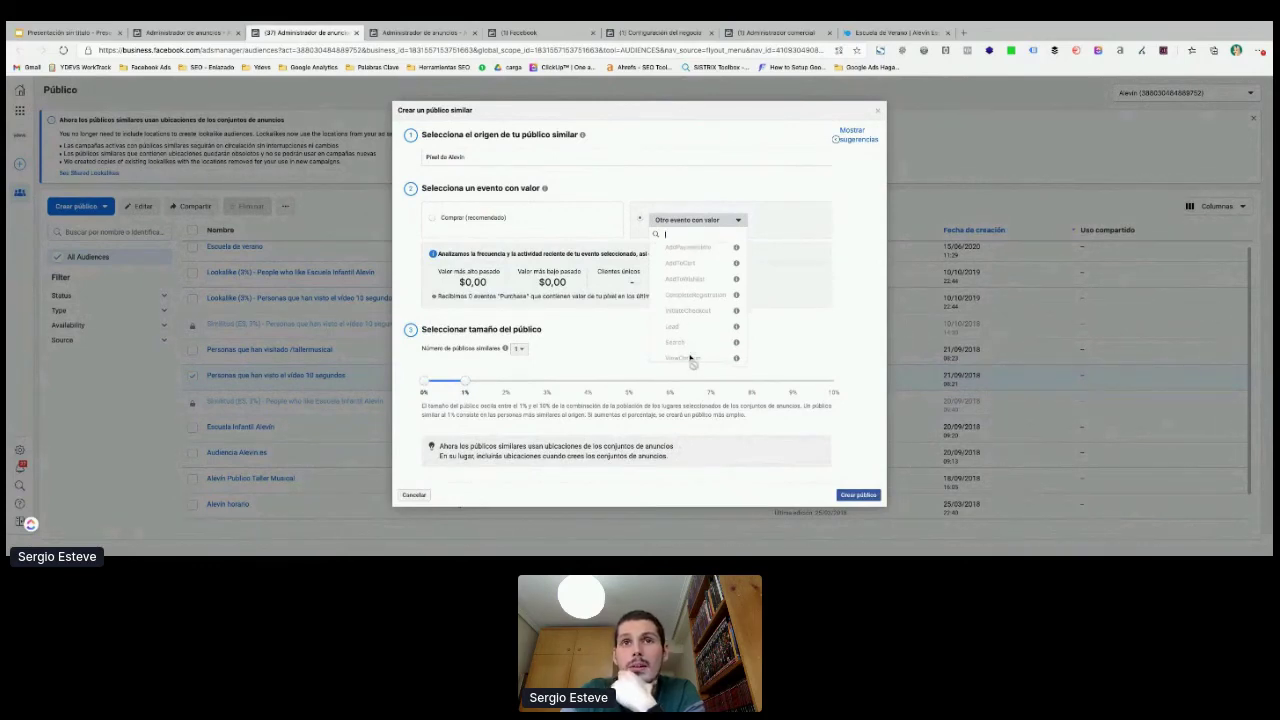
click(623, 358)
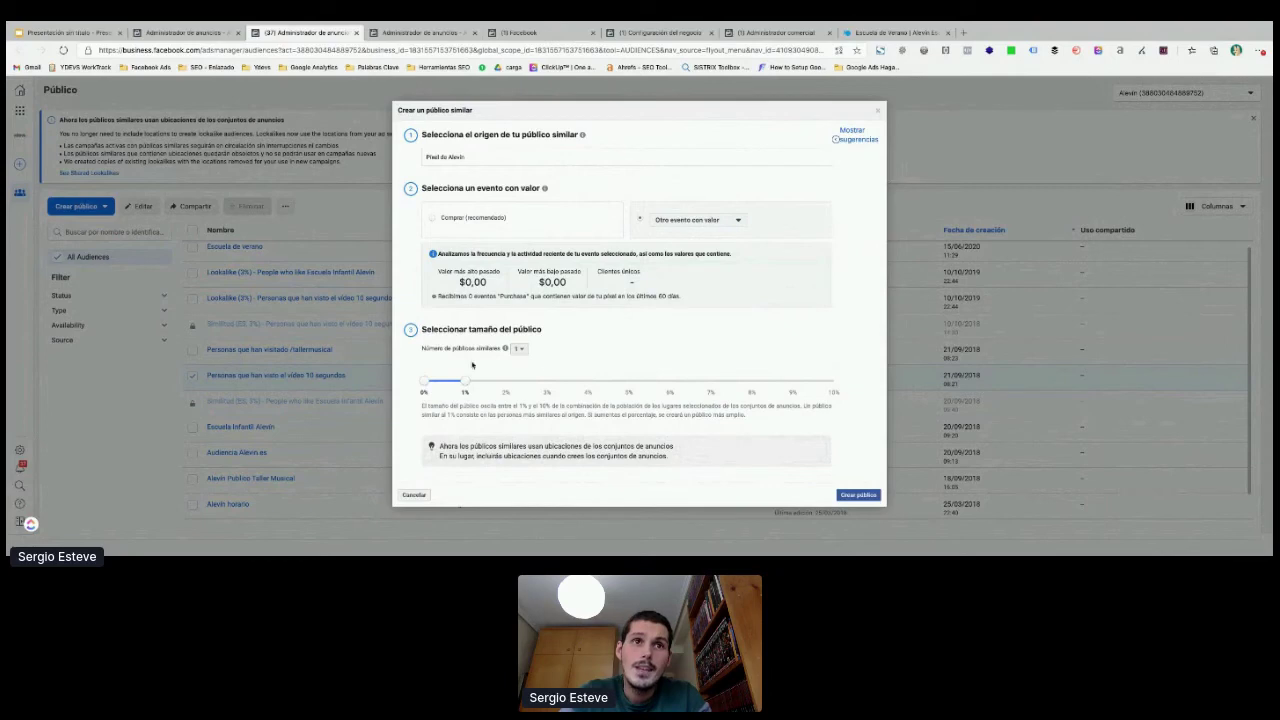
Step: Extend the similar audience's size to 5% and bring it back to 1%
mouse_move(424, 330)
mouse_down()
mouse_move(476, 330)
mouse_move(444, 331)
mouse_up()
click(478, 330)
click(420, 387)
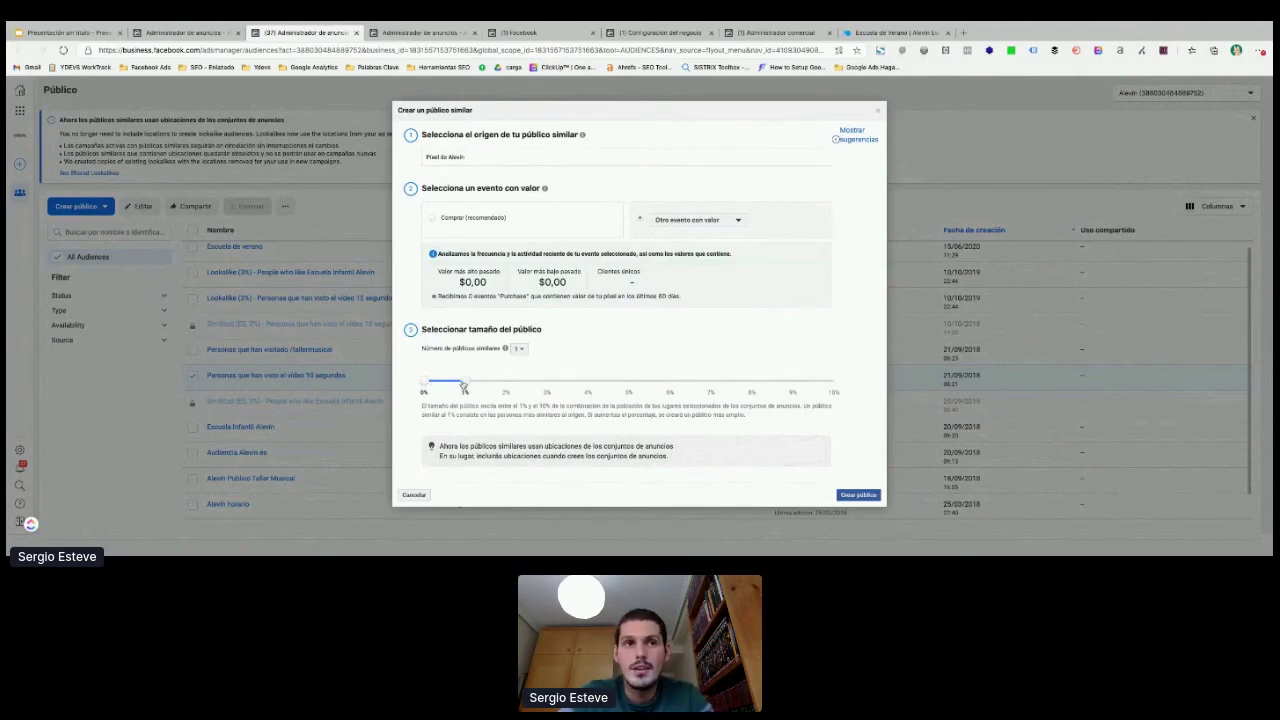
drag(463, 385, 639, 386)
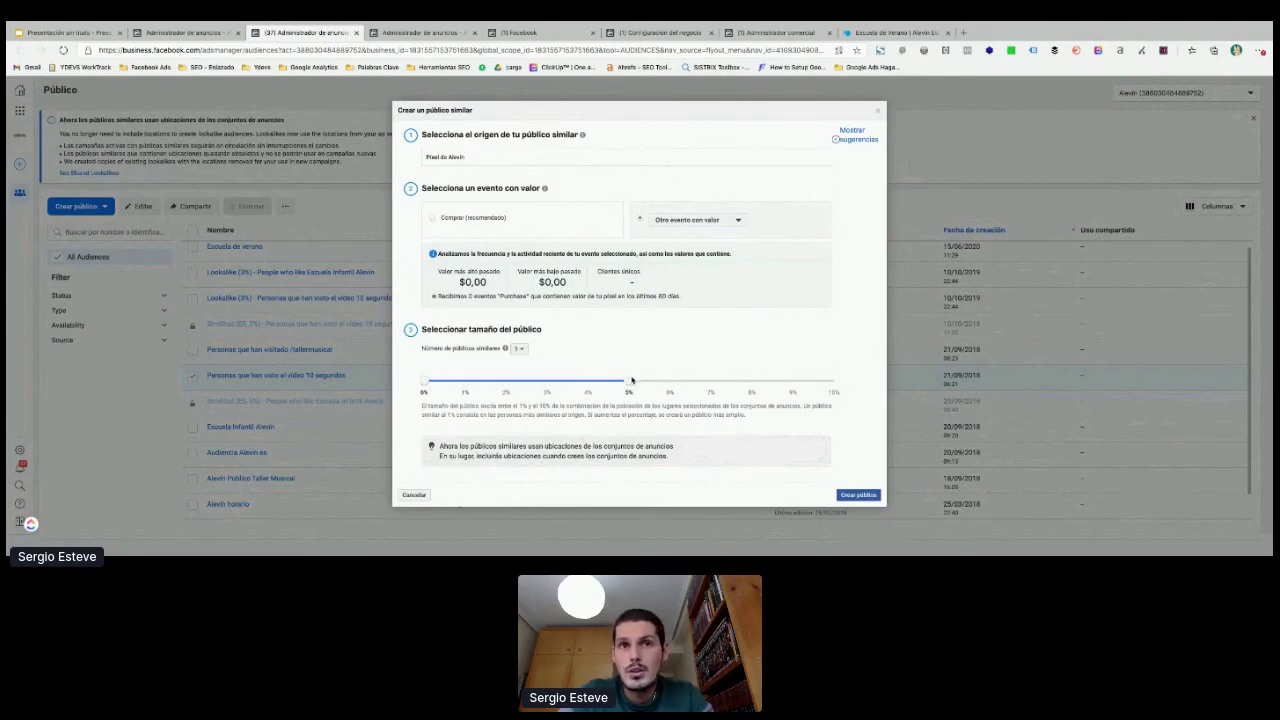
drag(630, 384, 472, 387)
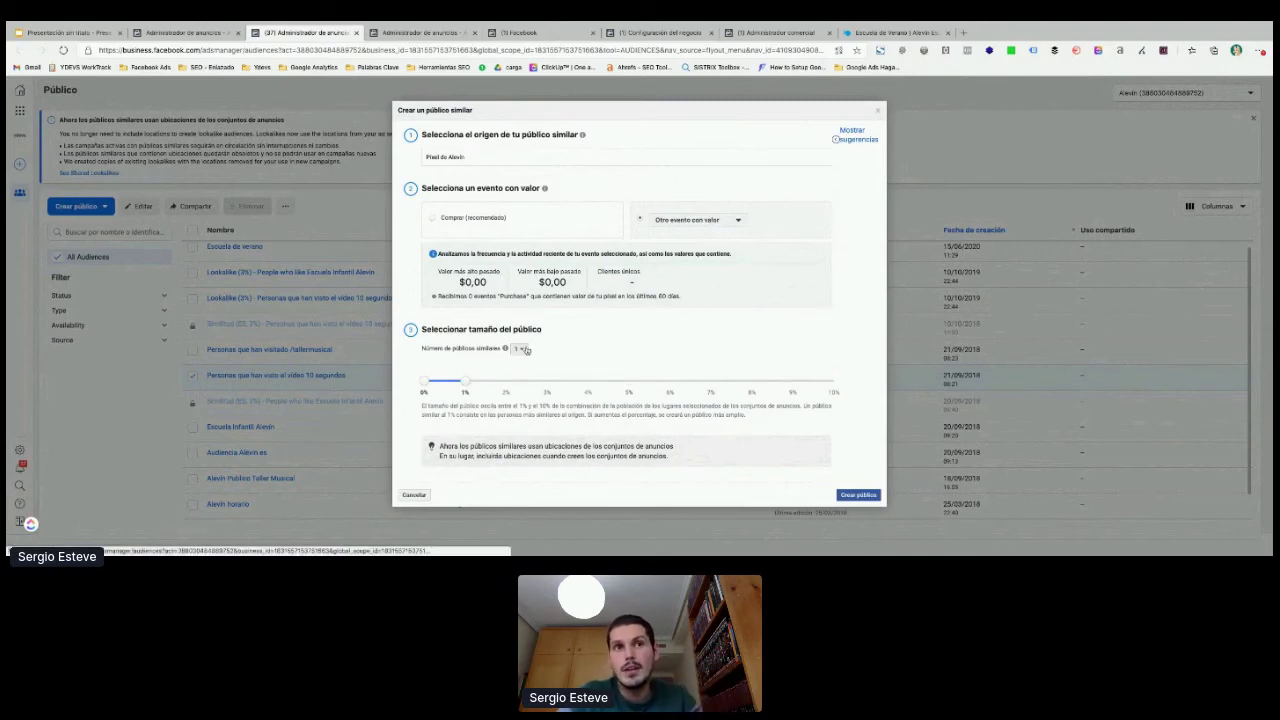
Step: Set the number of similar audiences to 3, with their size limits at 1%, 3% and 5%
click(525, 350)
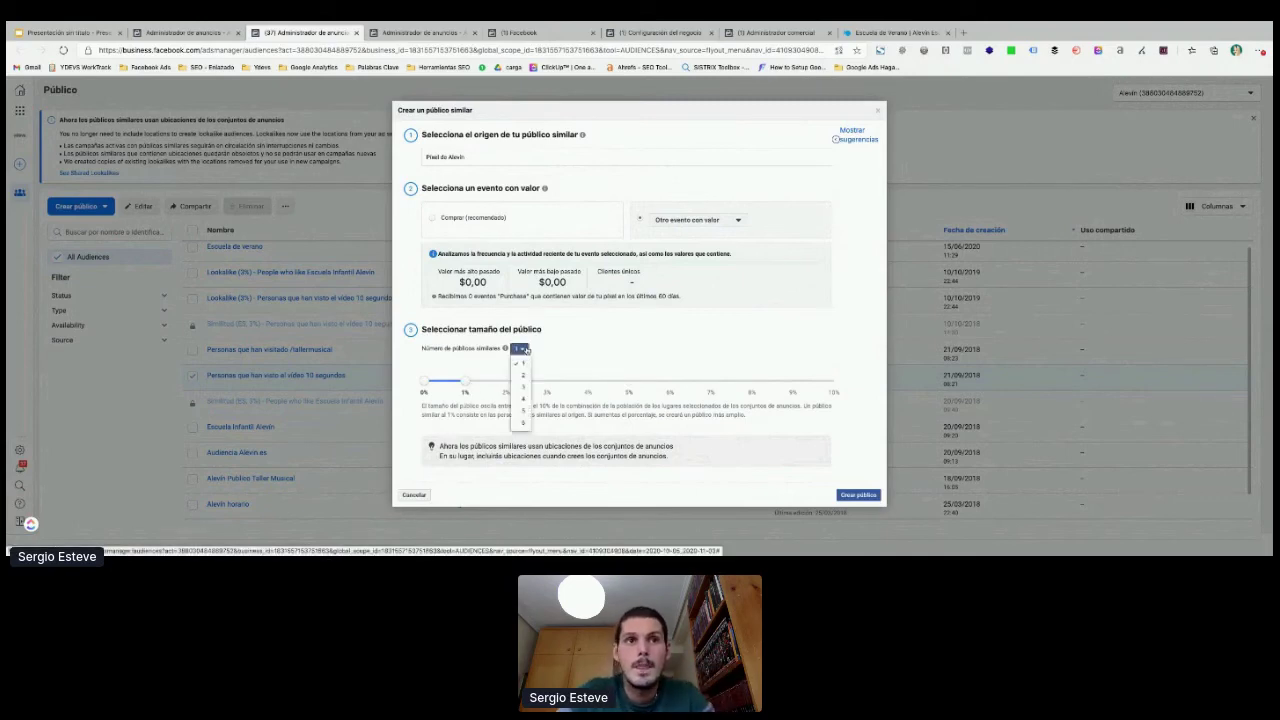
click(524, 388)
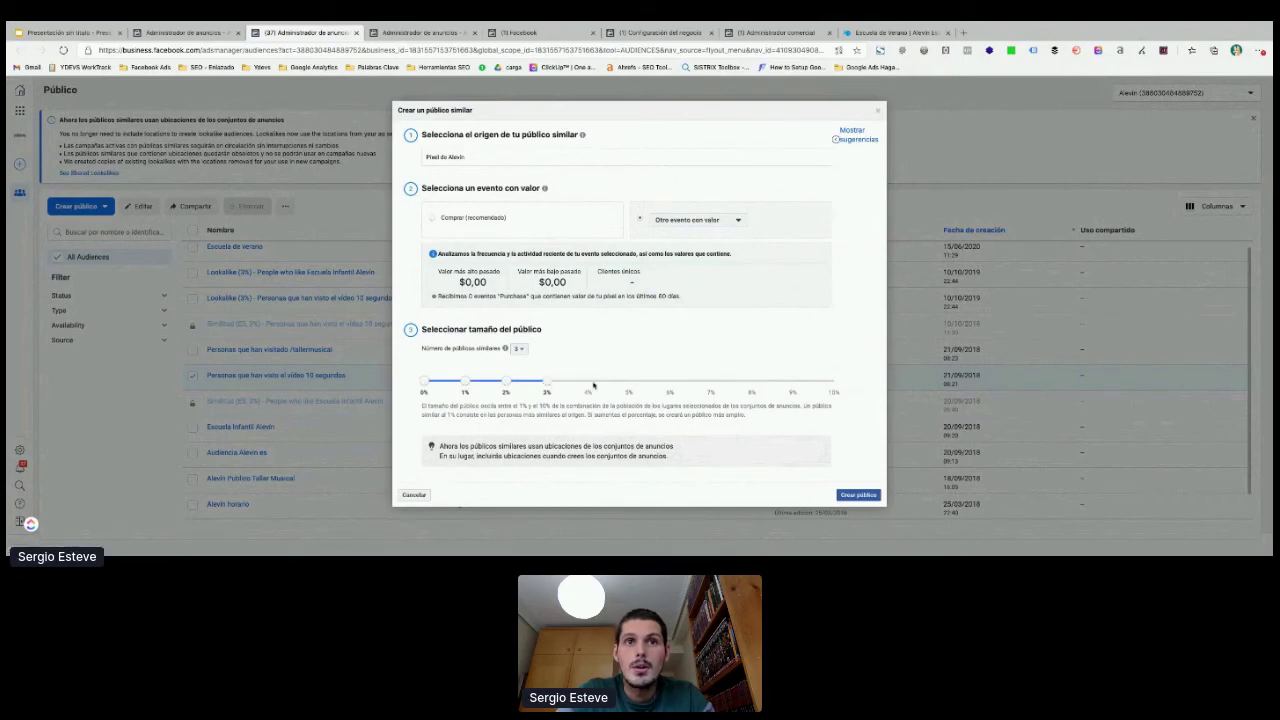
drag(552, 386, 588, 384)
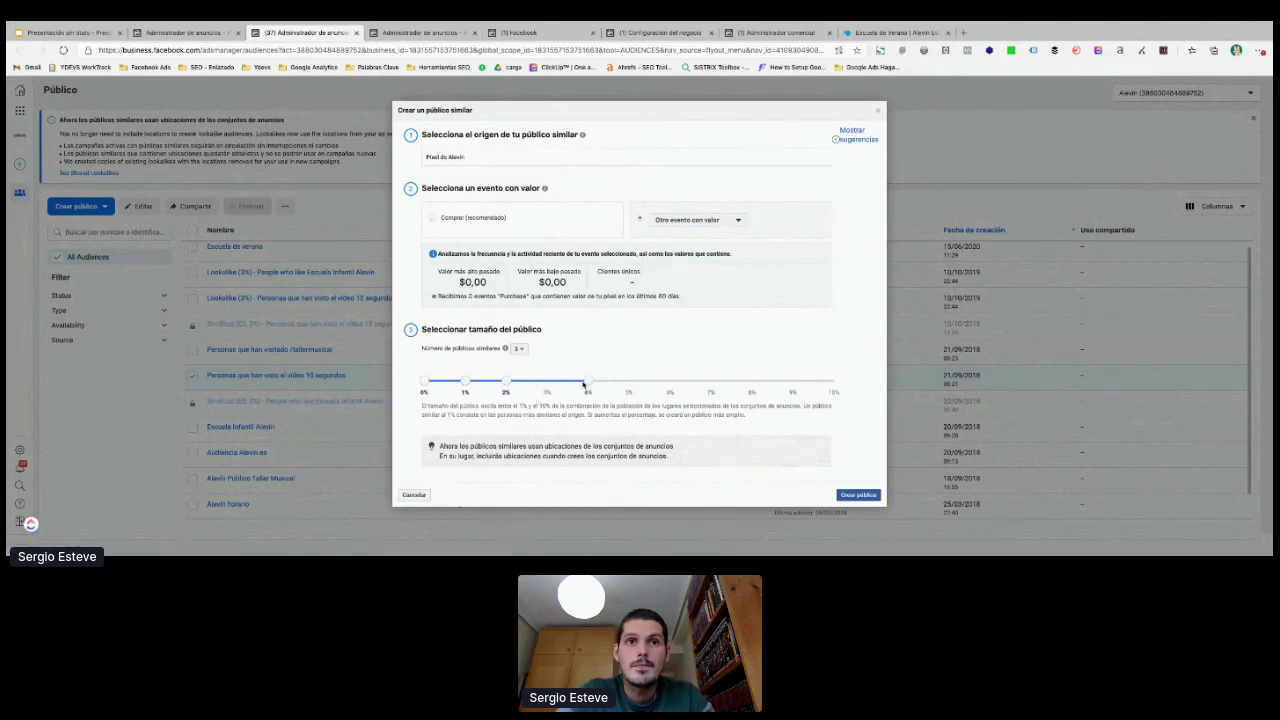
drag(509, 386, 546, 384)
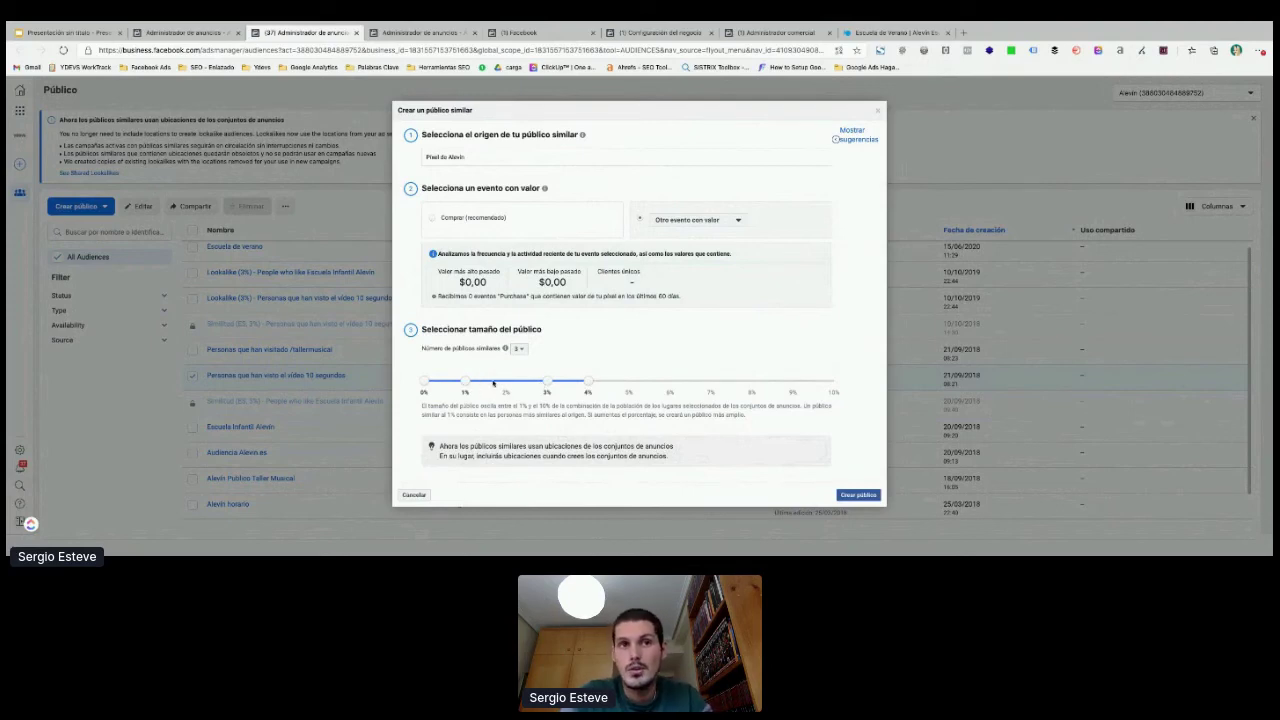
drag(588, 384, 622, 385)
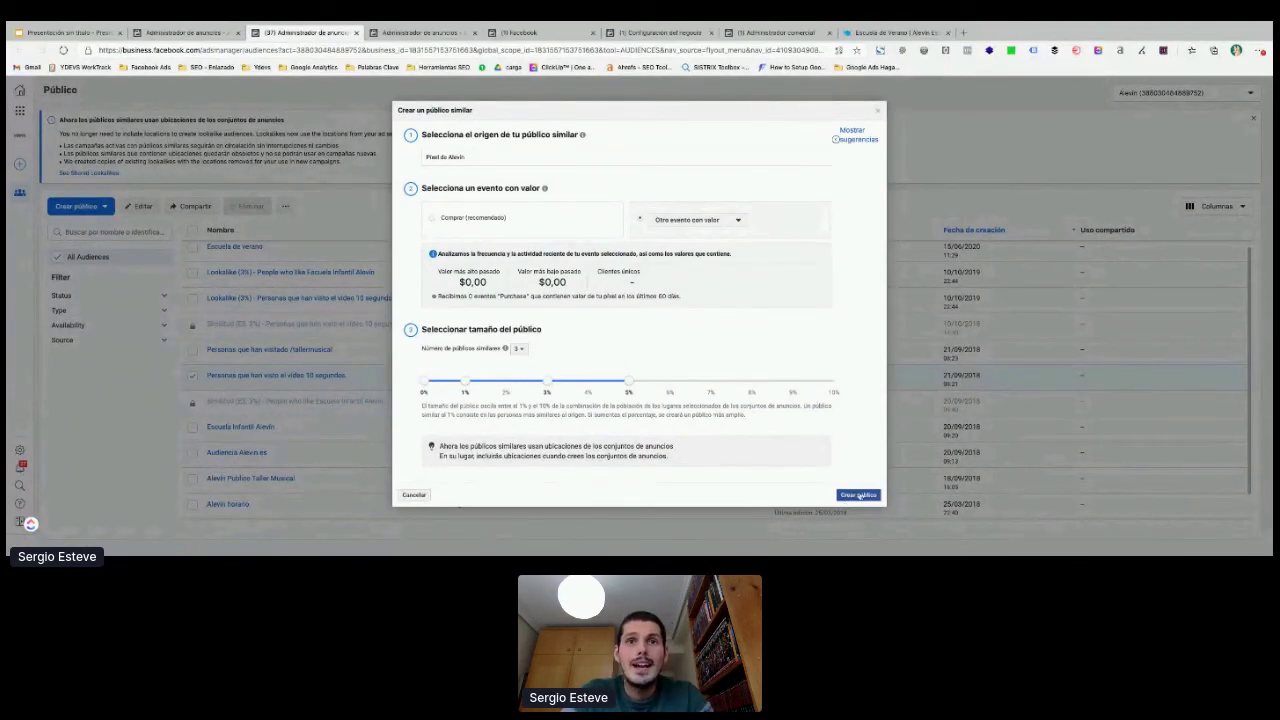
Step: Close the similar audience form without creating anything and look at the existing lookalike audiences in the list
click(877, 111)
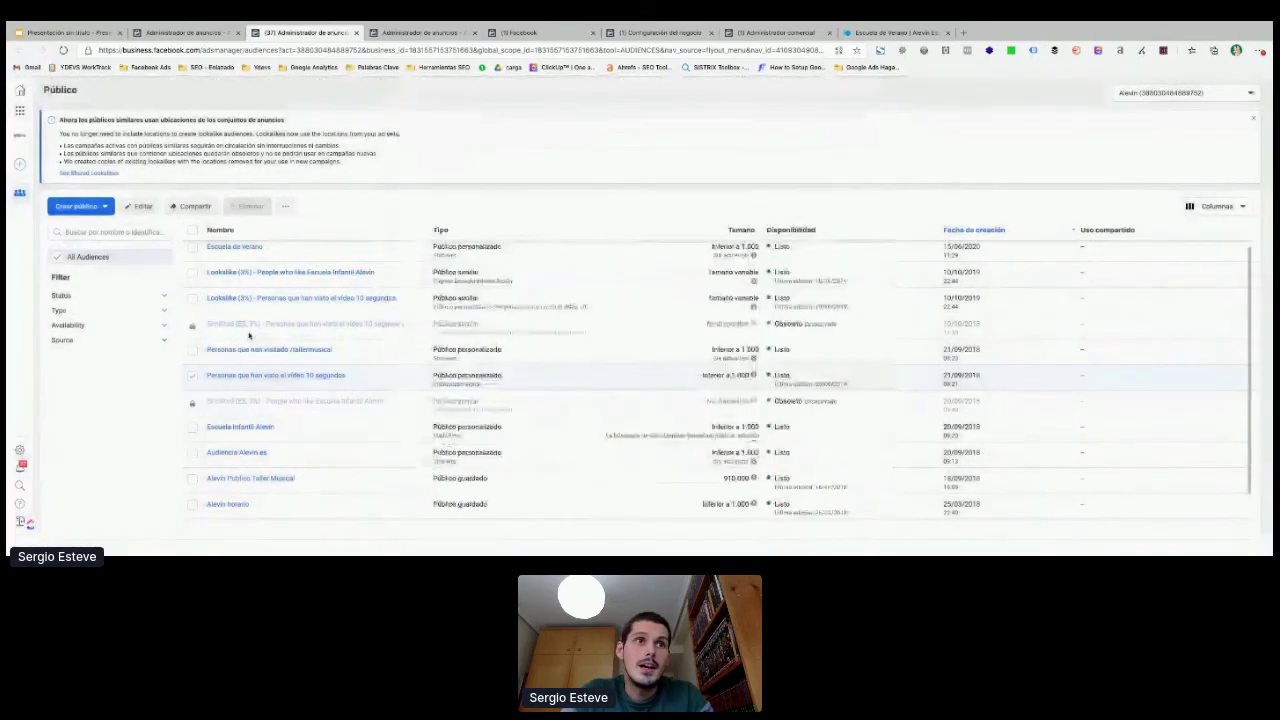
mouse_move(226, 304)
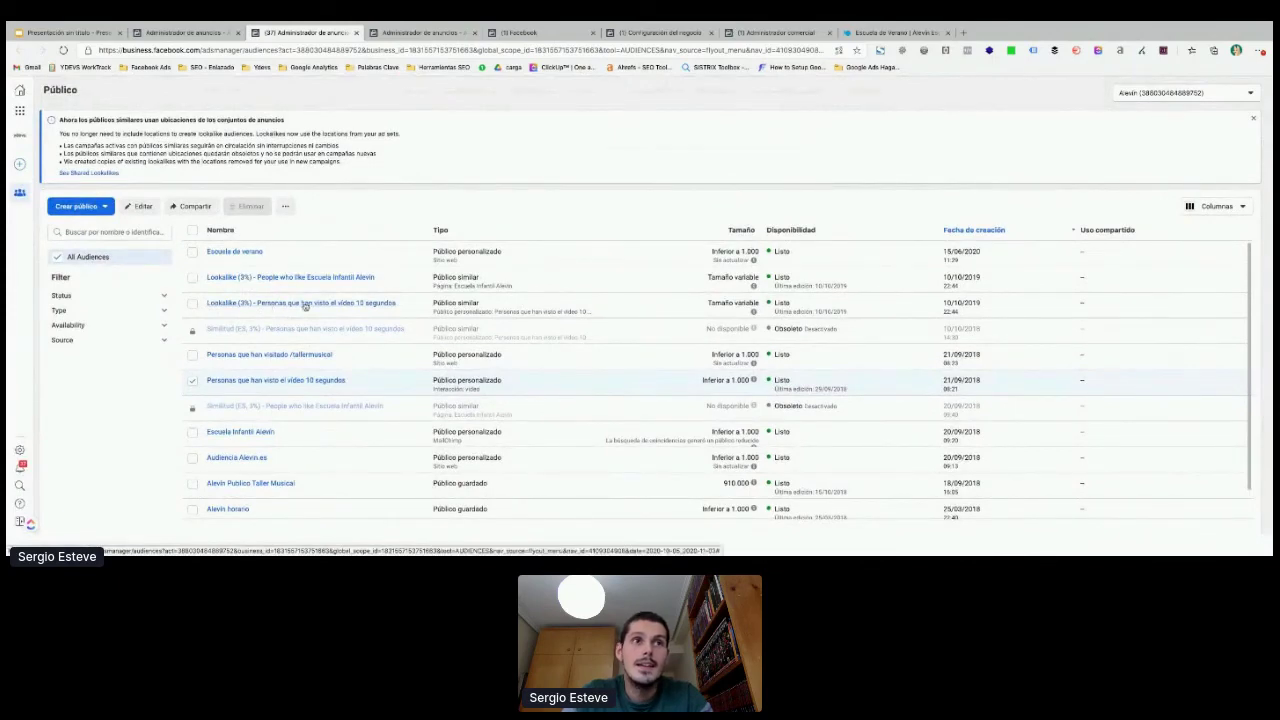
mouse_move(294, 310)
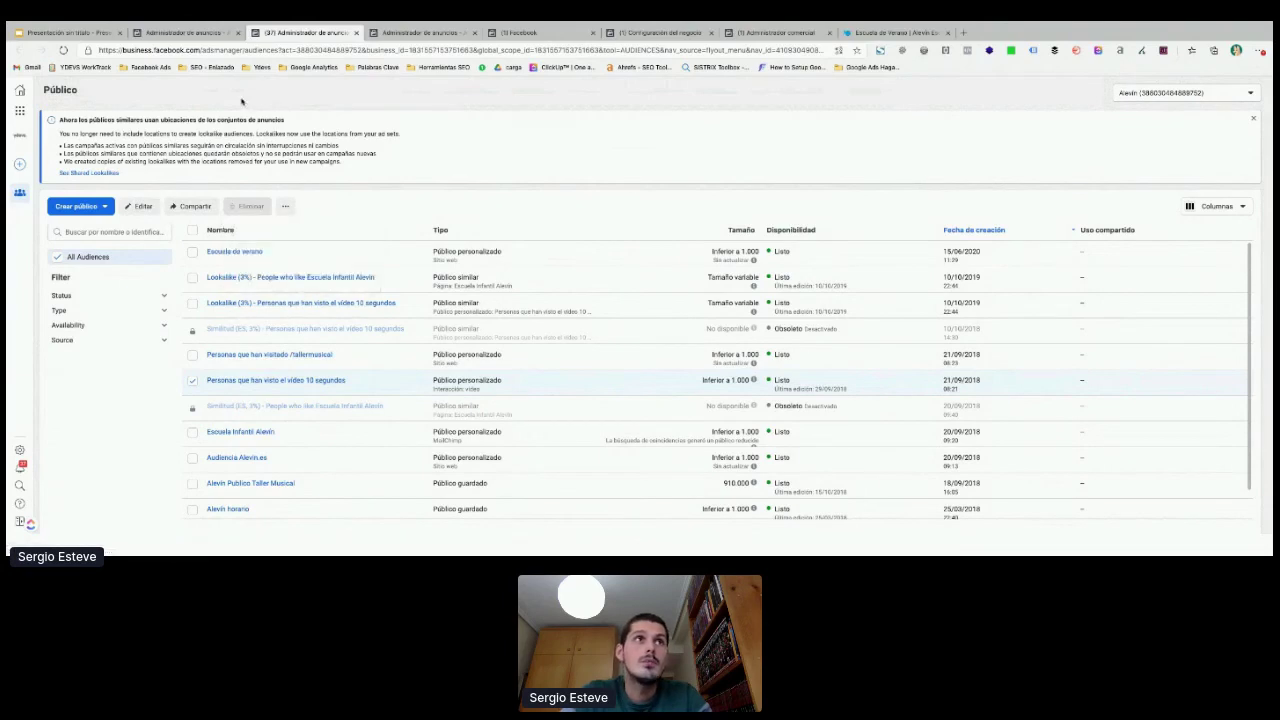
Step: Return to the Taller Musical - Instagram ad set and open its saved audience Alevin Publico Taller Musical for editing
click(205, 35)
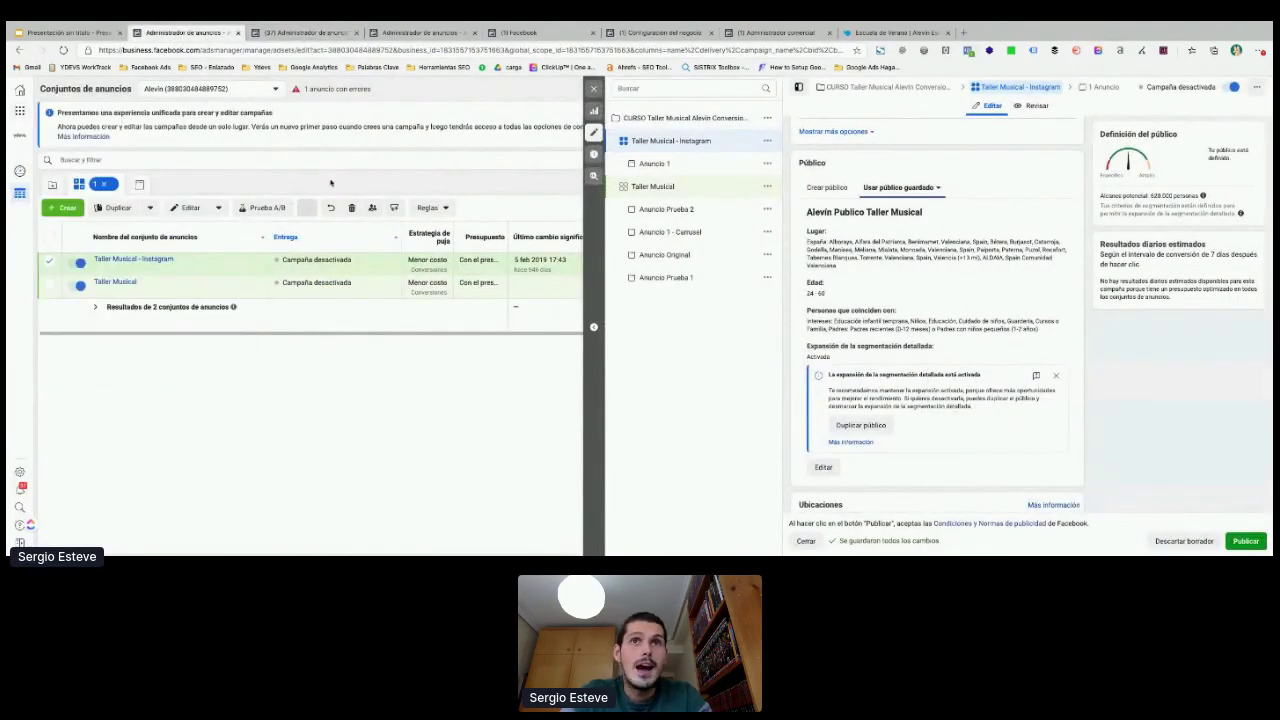
scroll(839, 283, down, 1)
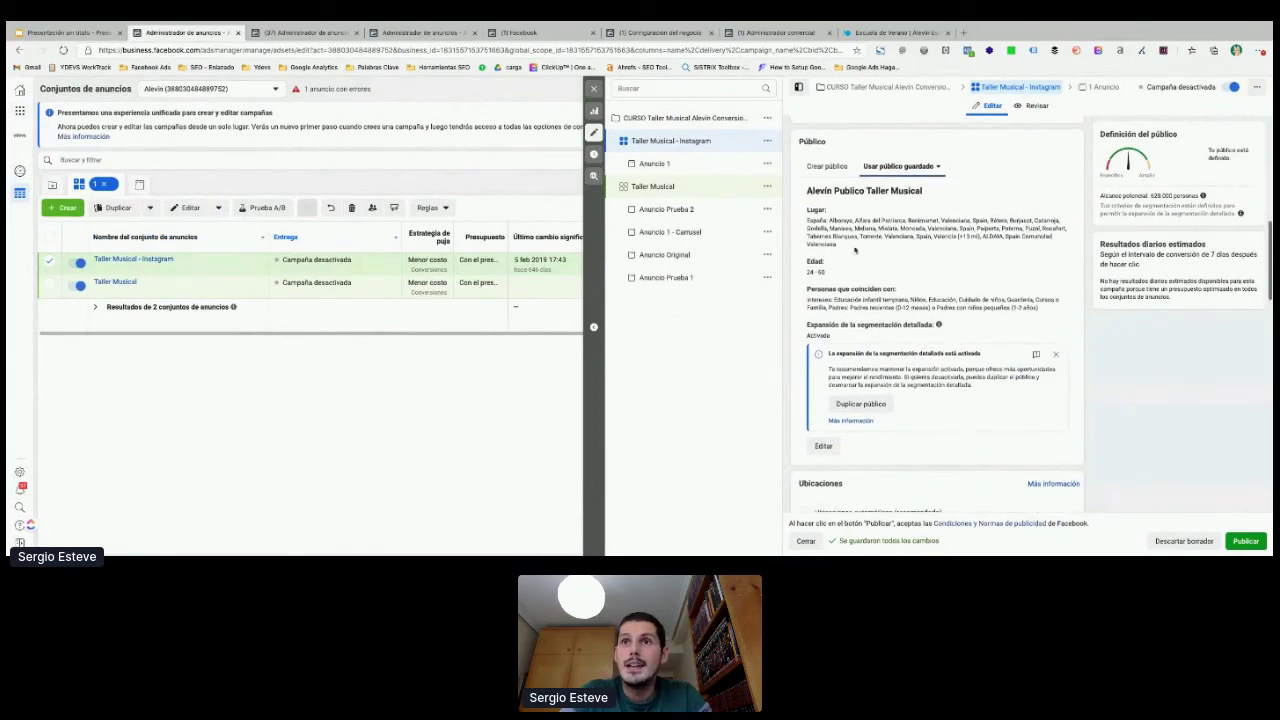
scroll(850, 370, up, 1)
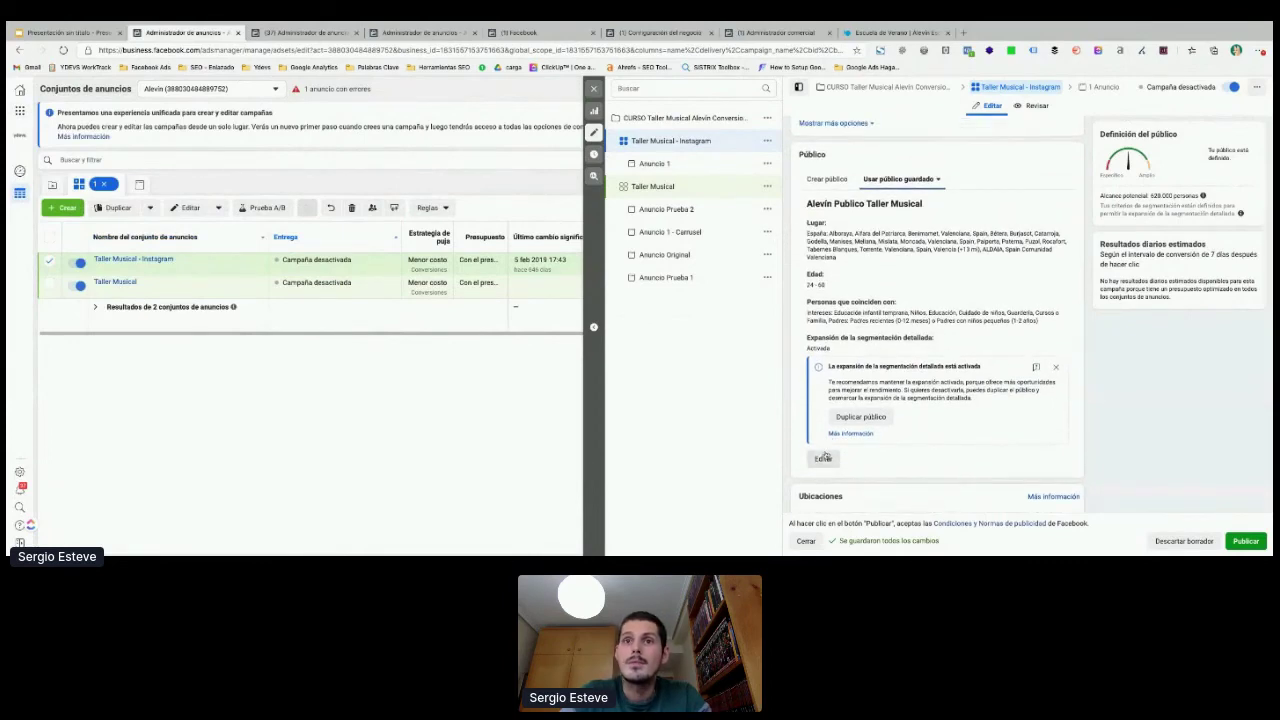
click(824, 457)
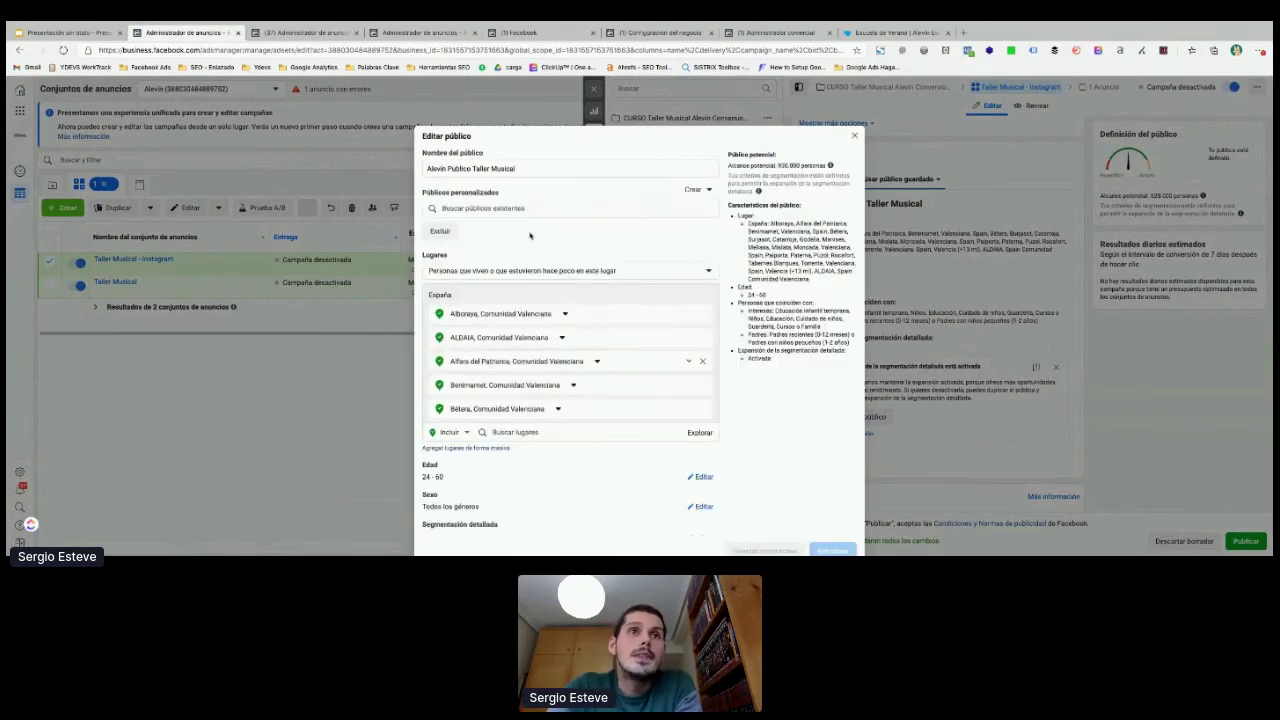
Step: Include the audiences Personas que han visitado /tallermusical and Lookalike (3%) - People who like Escuela Infantil Alevin in the saved audience
click(484, 210)
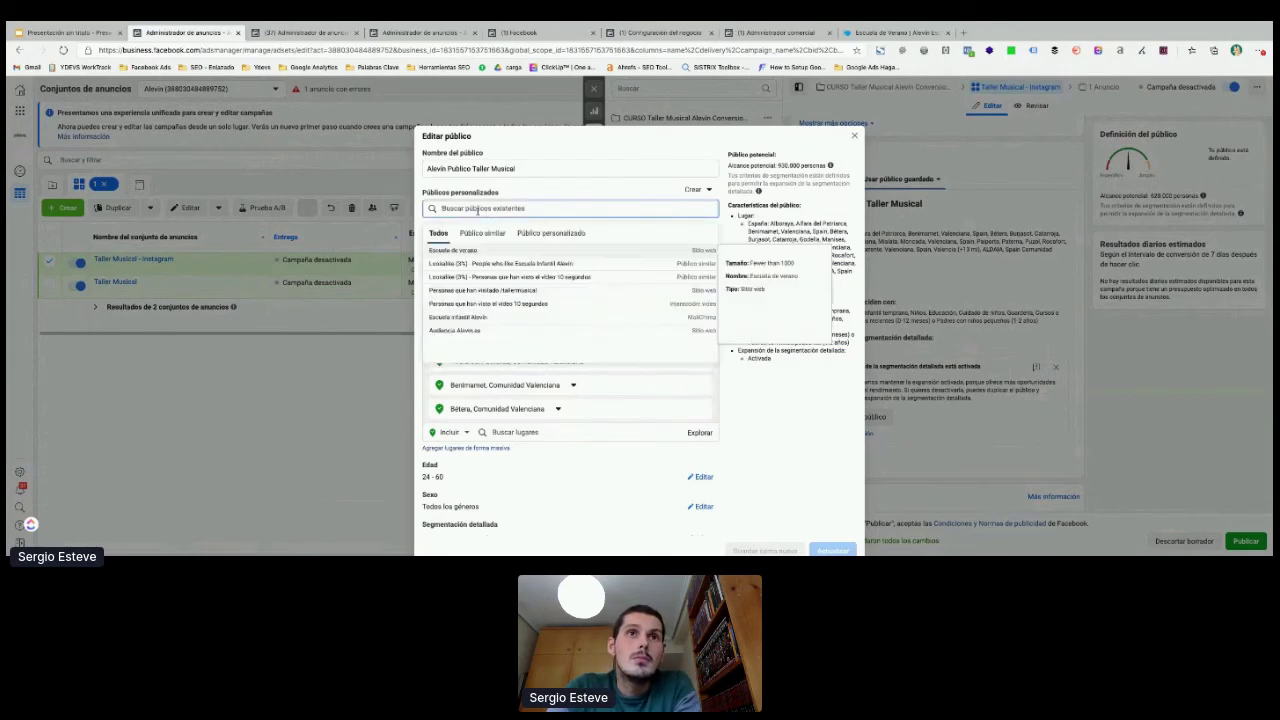
click(459, 291)
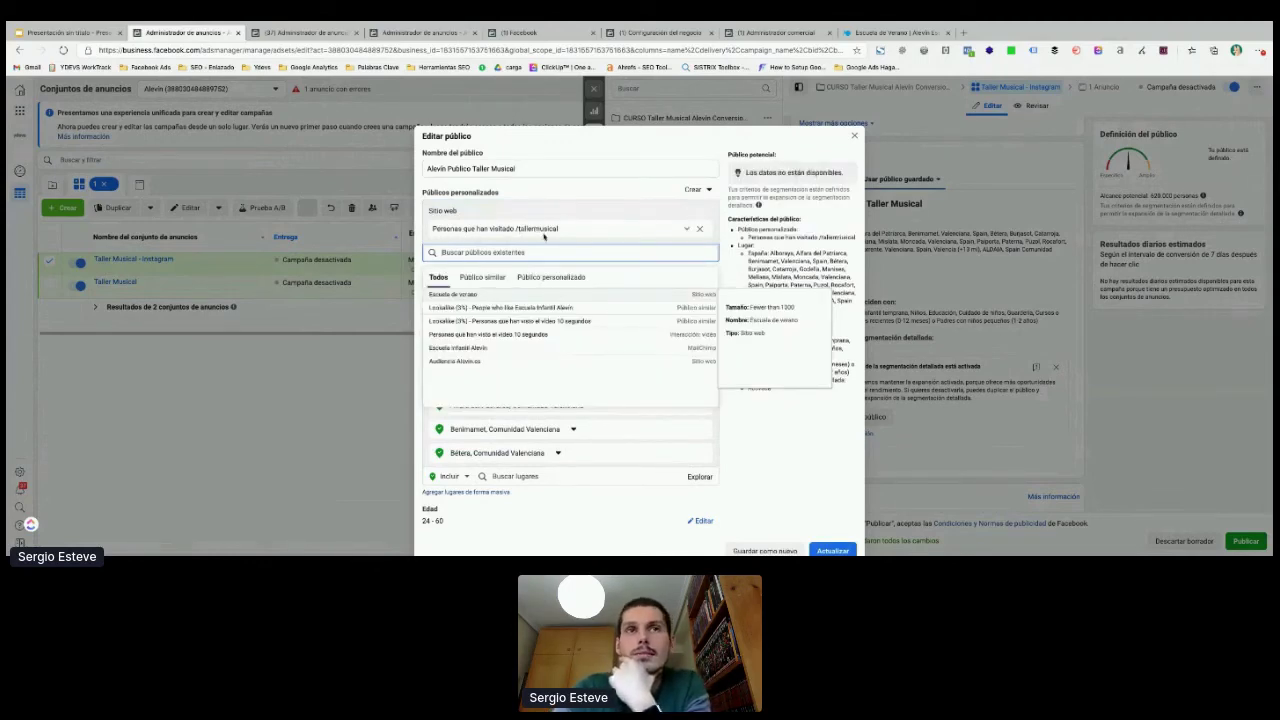
click(556, 257)
click(556, 257)
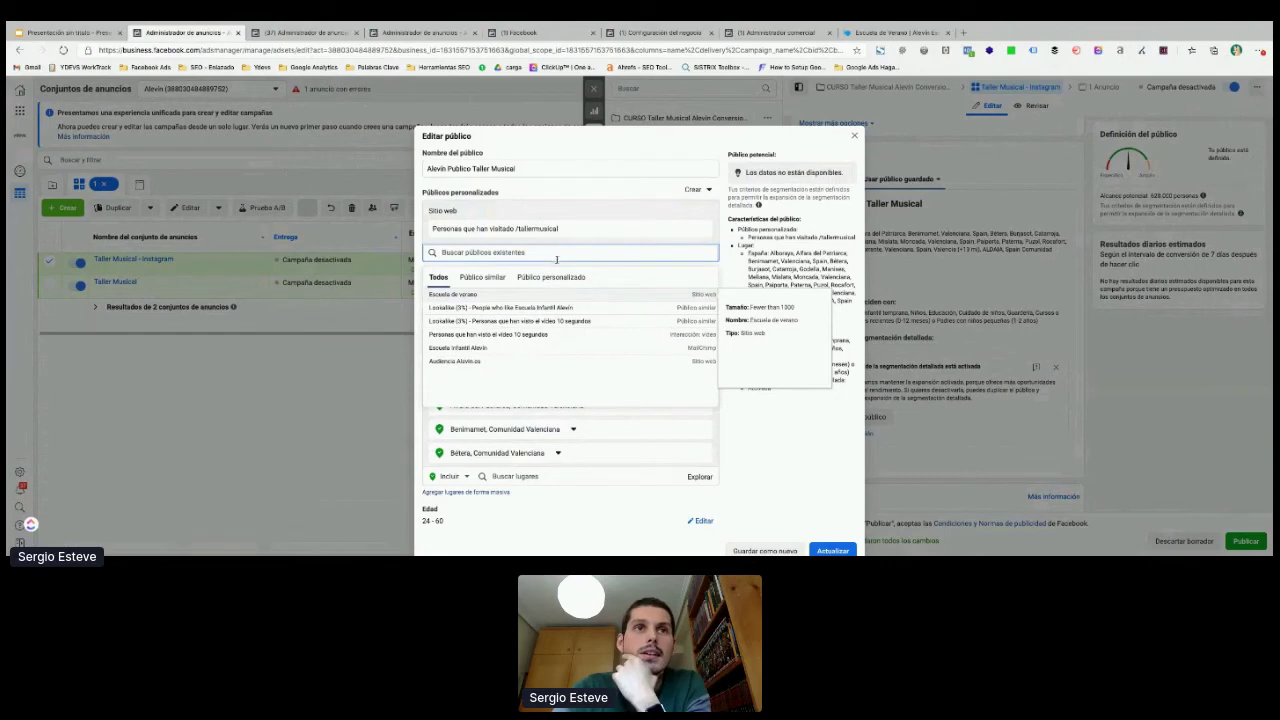
click(510, 309)
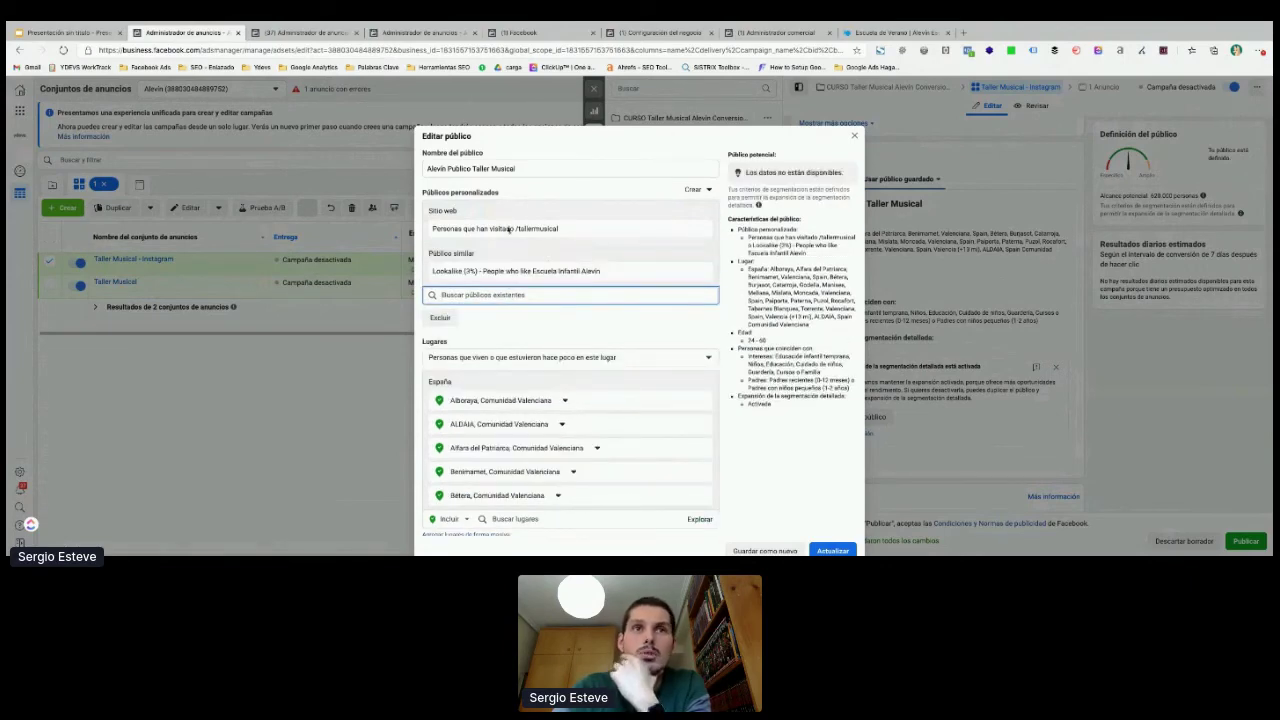
click(718, 310)
Step: Add an exclusion section to the custom audiences and review the existing audiences available to exclude, without selecting one
scroll(487, 288, down, 1)
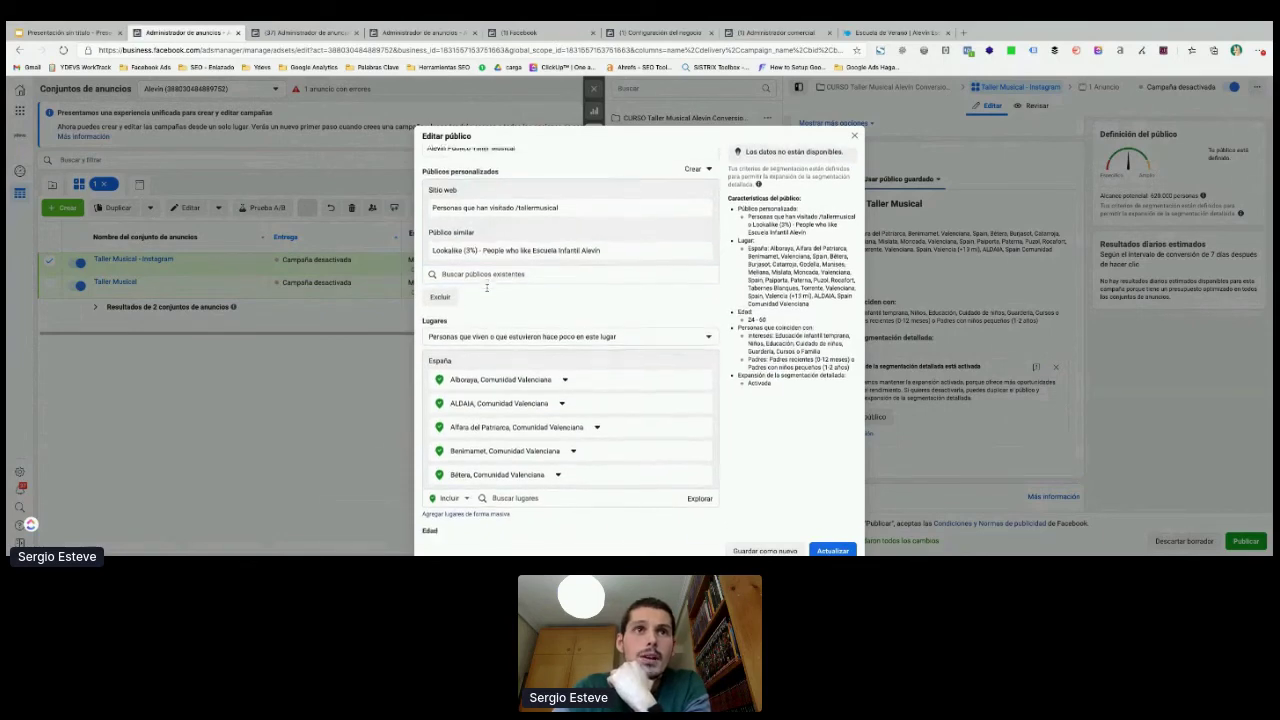
scroll(487, 288, down, 1)
click(441, 289)
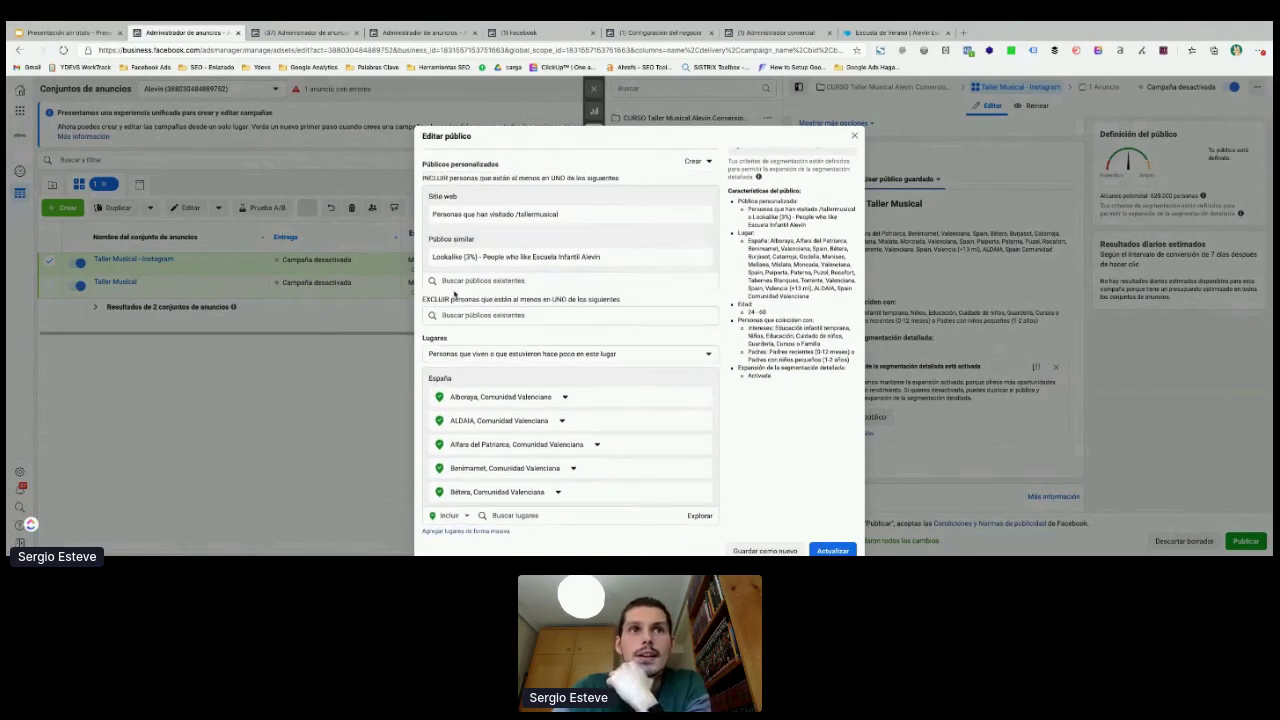
click(461, 314)
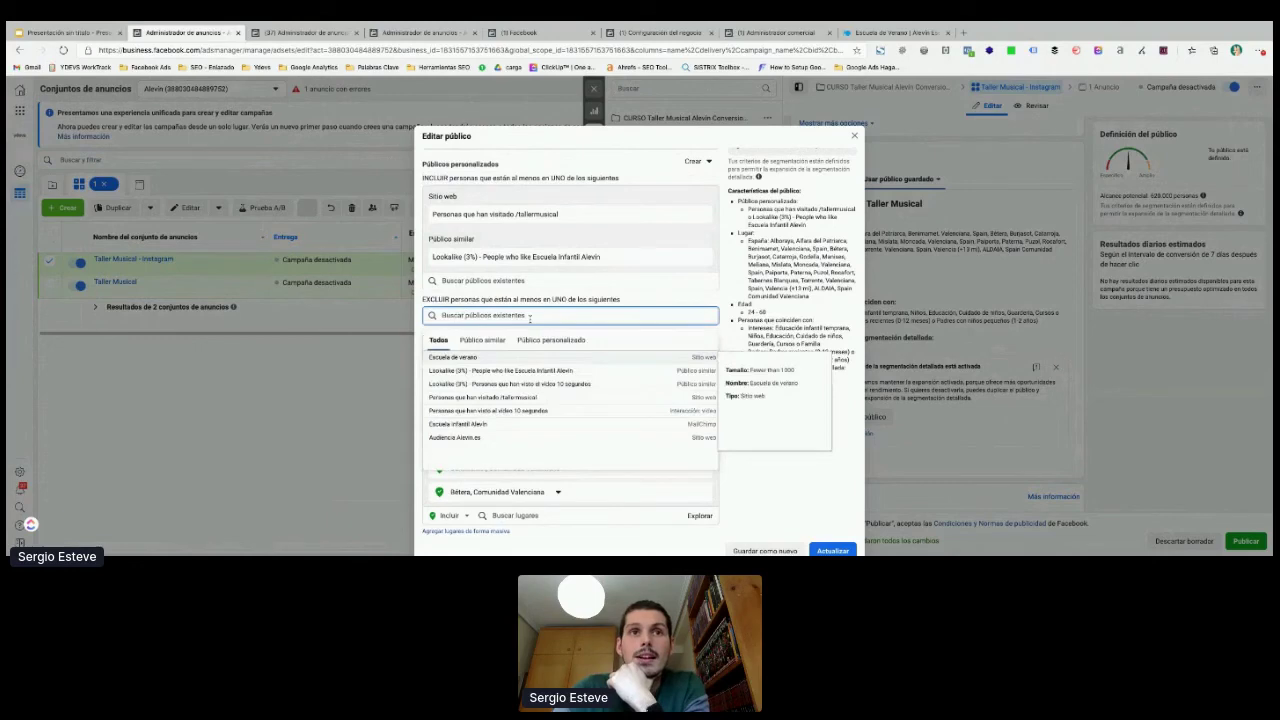
click(725, 342)
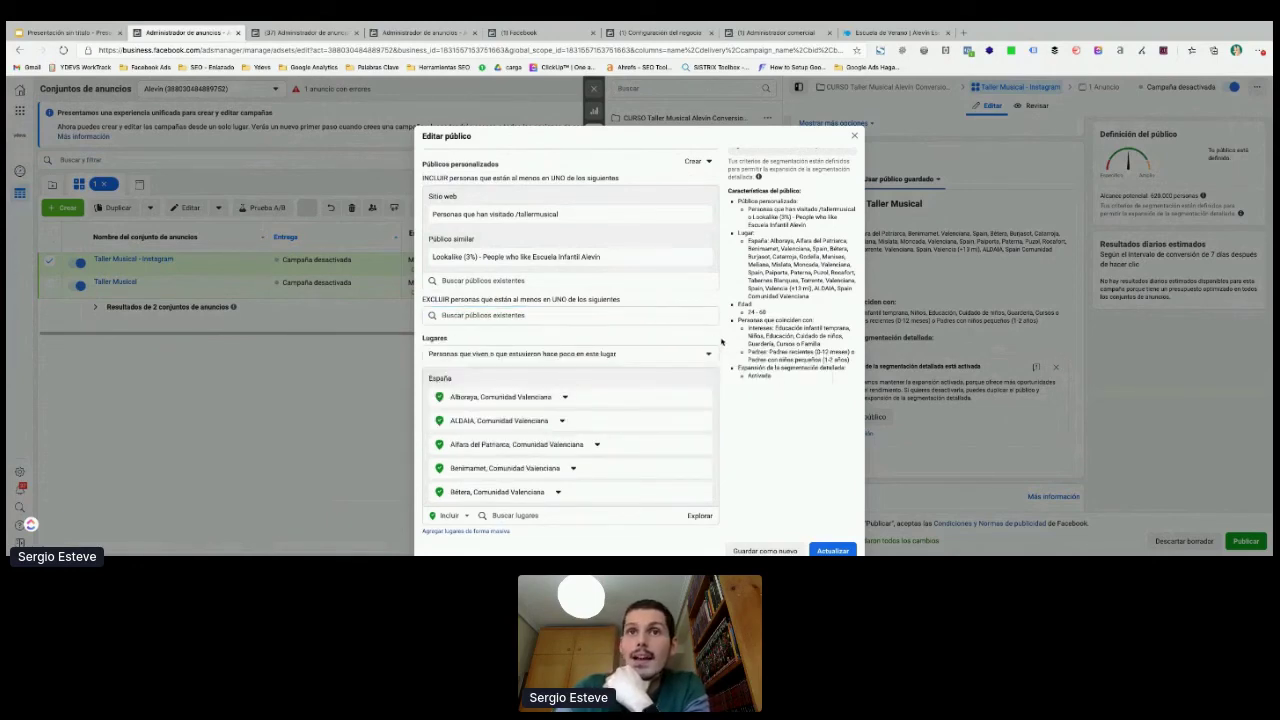
click(661, 314)
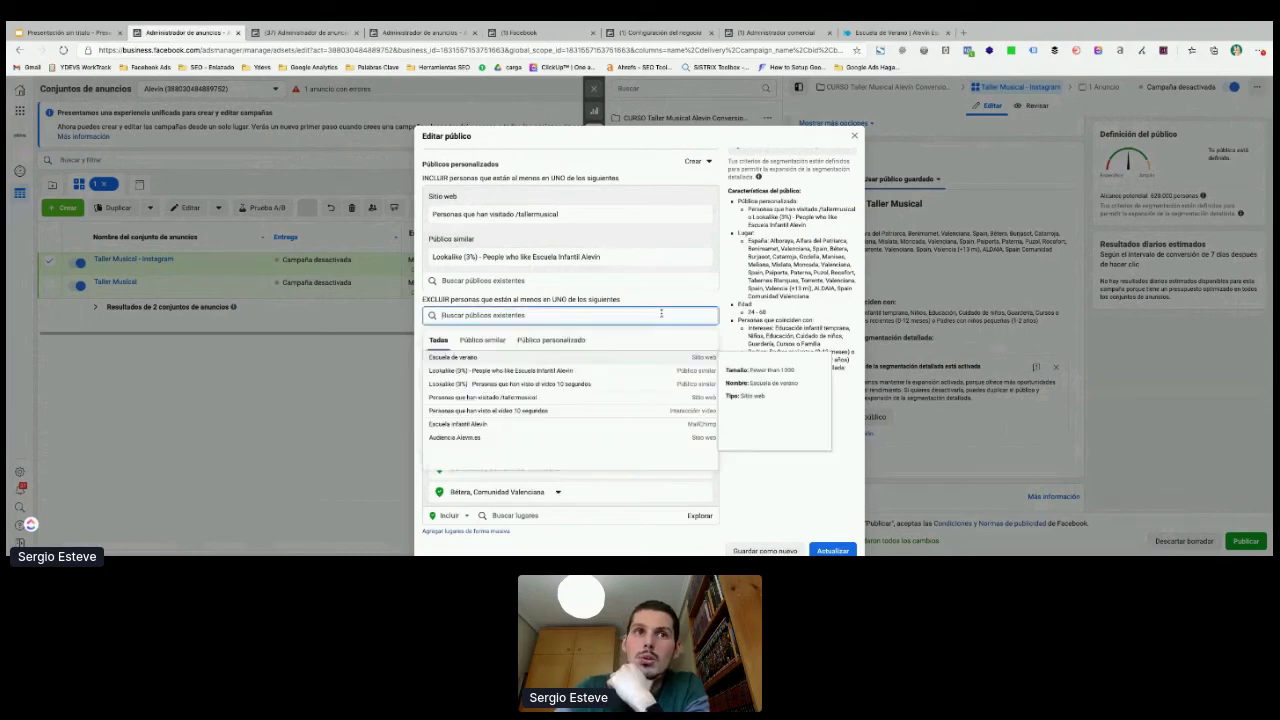
click(722, 338)
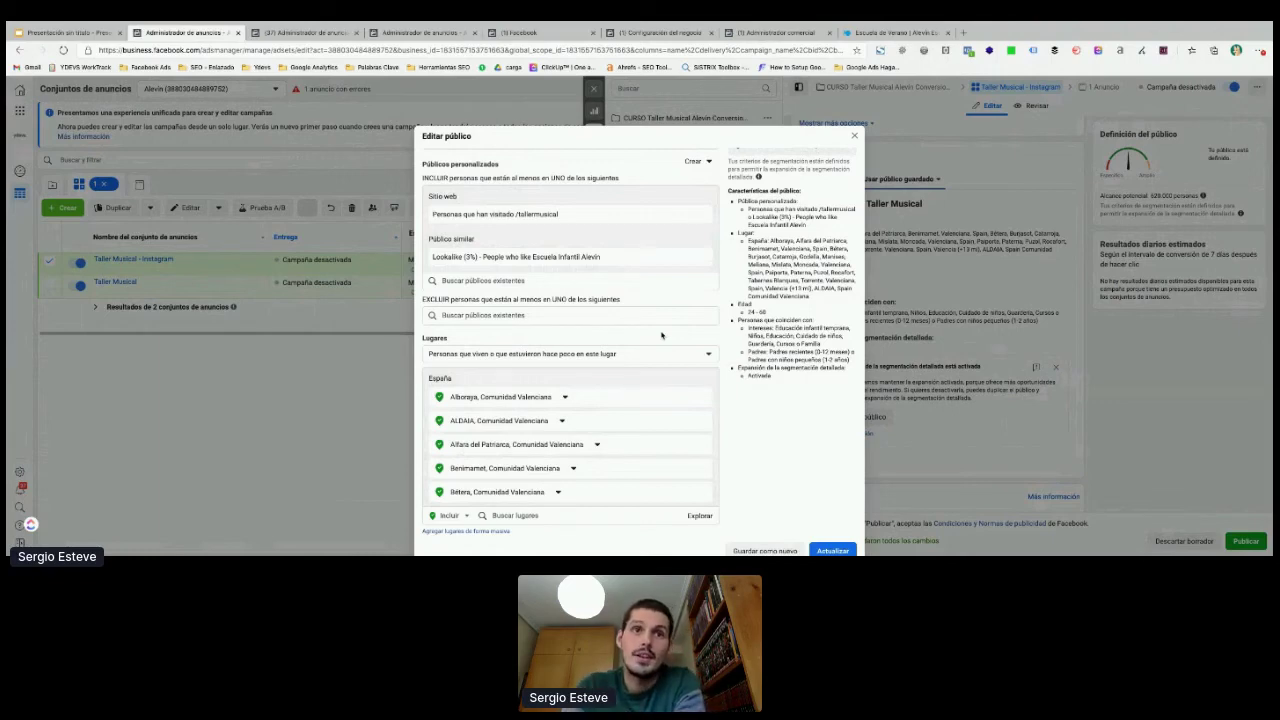
Step: Review the saved audience's locations, age, gender, detailed targeting, languages and connections, and close it without updating
scroll(661, 336, down, 2)
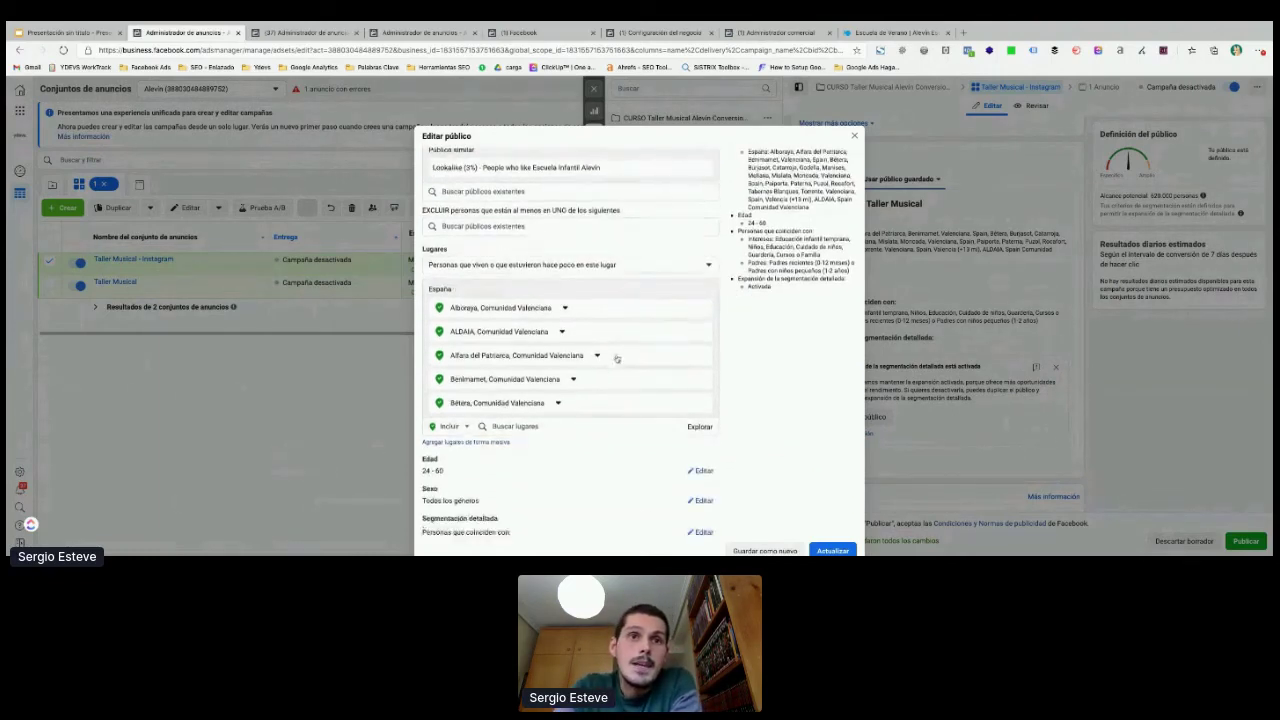
scroll(610, 371, down, 4)
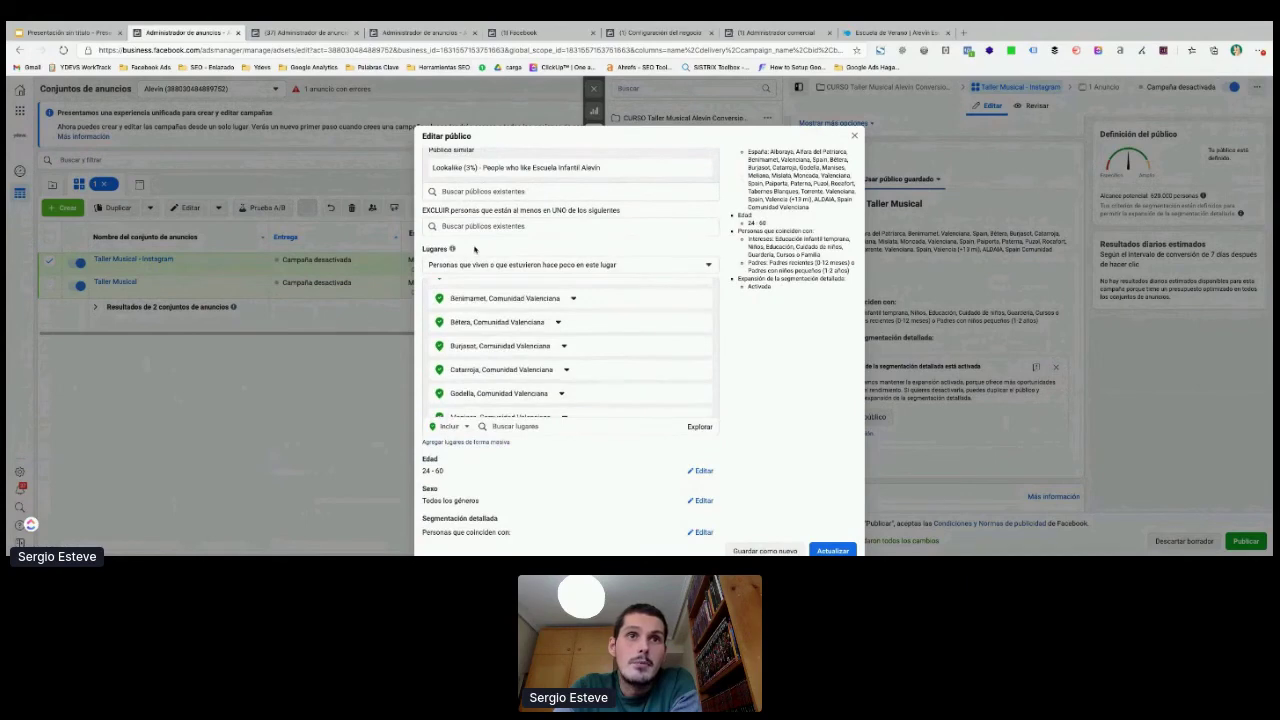
scroll(475, 346, down, 5)
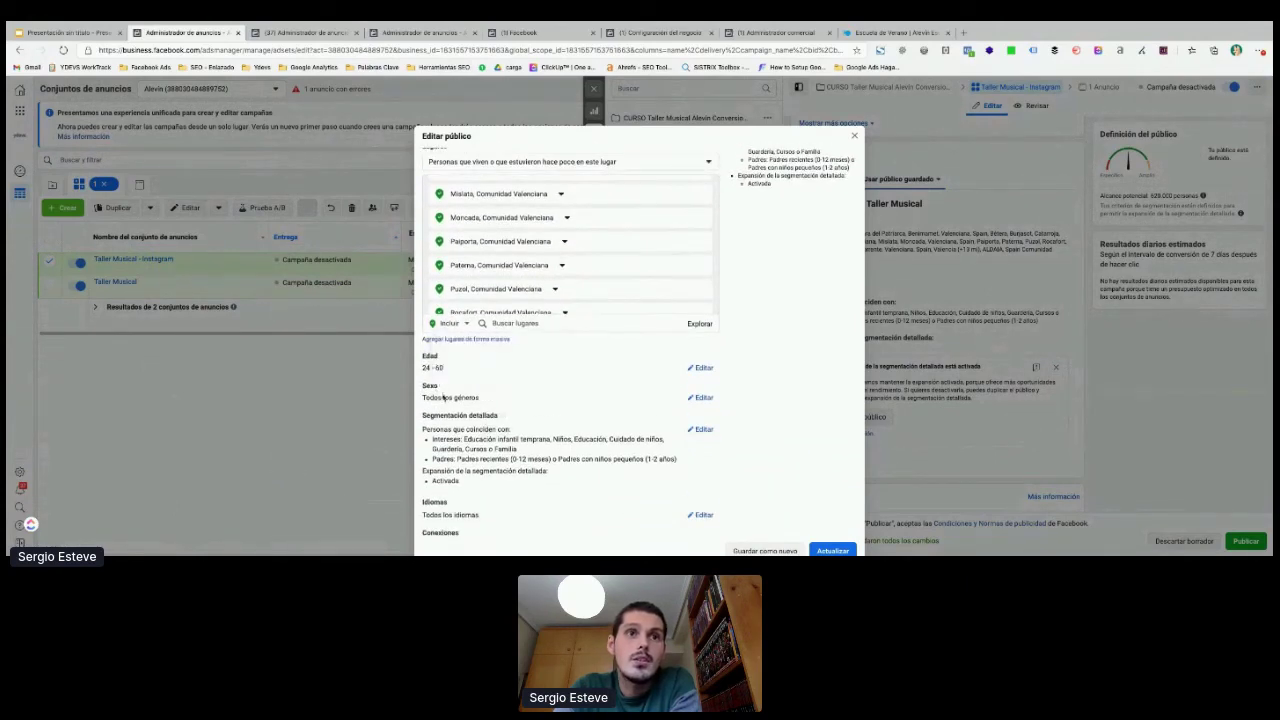
scroll(433, 395, down, 1)
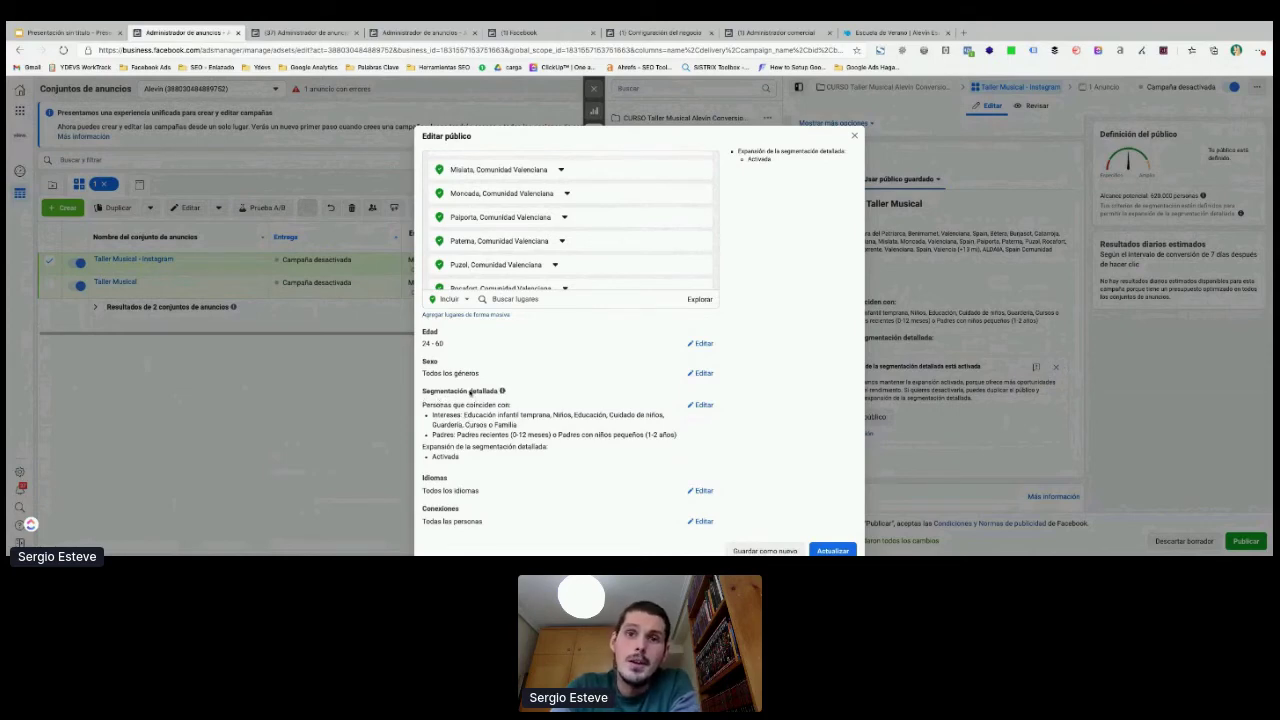
scroll(680, 460, down, 1)
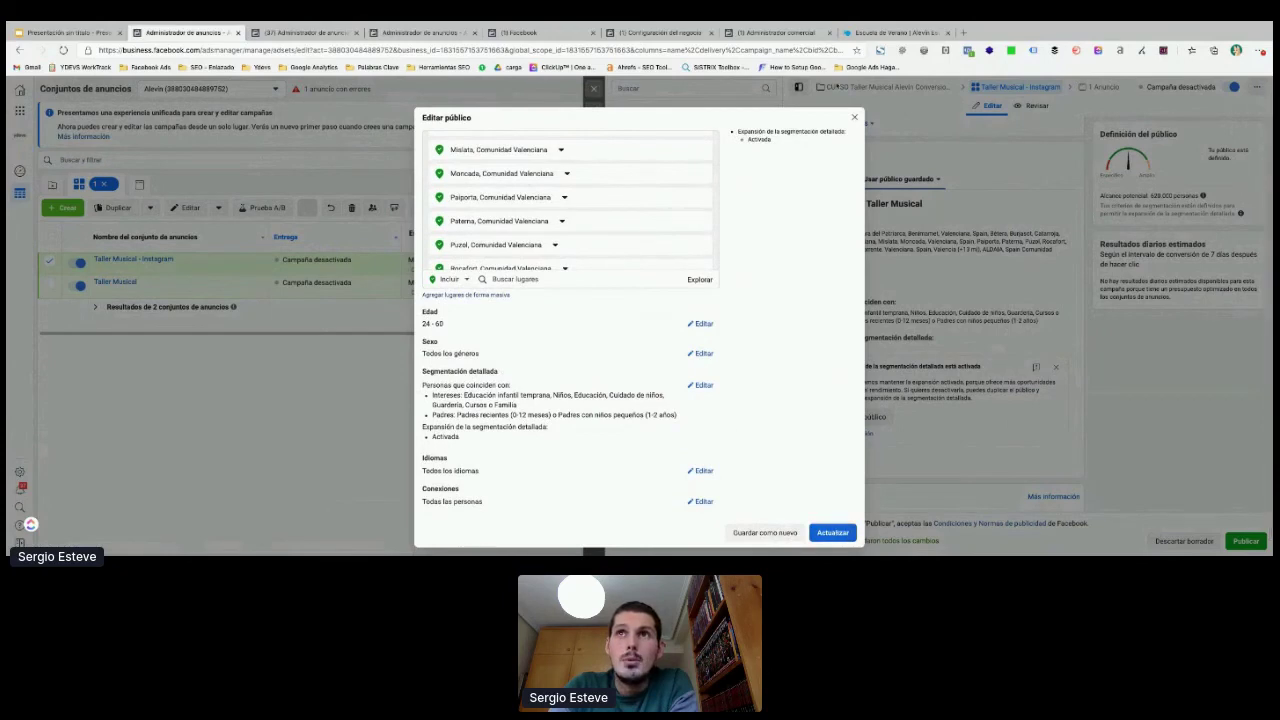
click(854, 119)
Step: Look over the ad set's placements and its optimization and delivery settings, and close the editor without publishing the drafts
scroll(895, 379, down, 3)
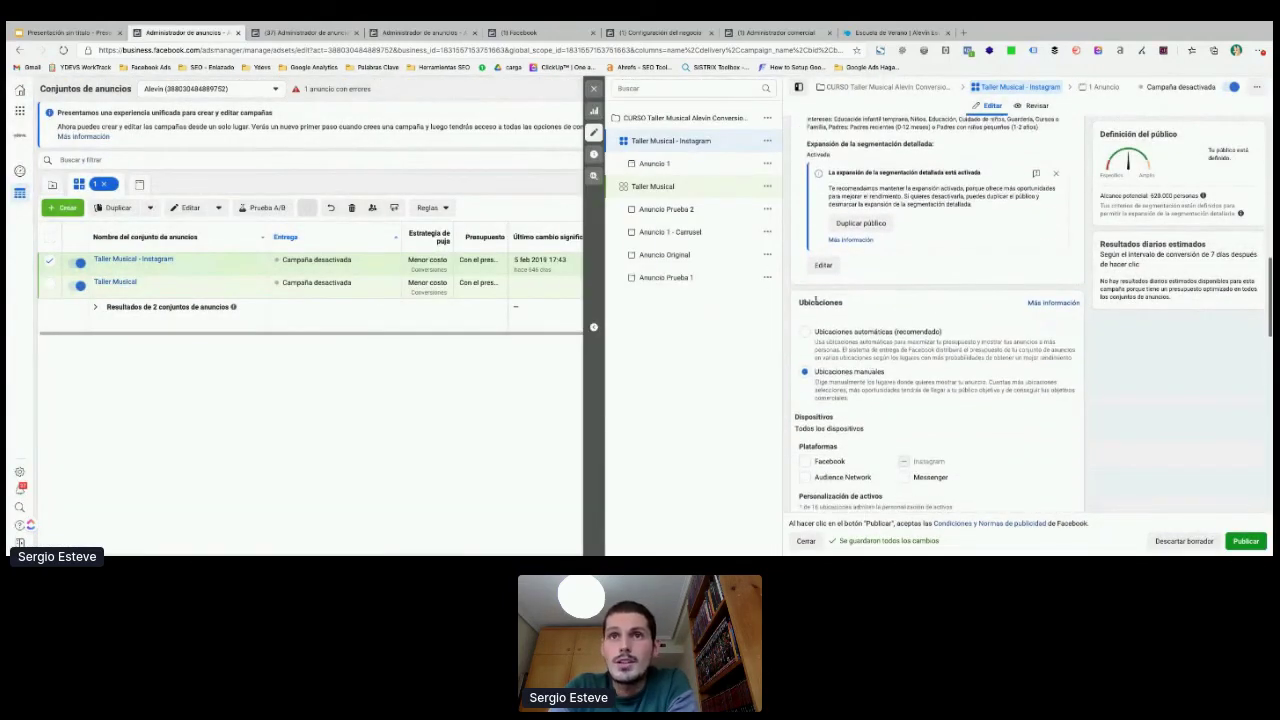
scroll(815, 320, down, 4)
scroll(808, 341, down, 5)
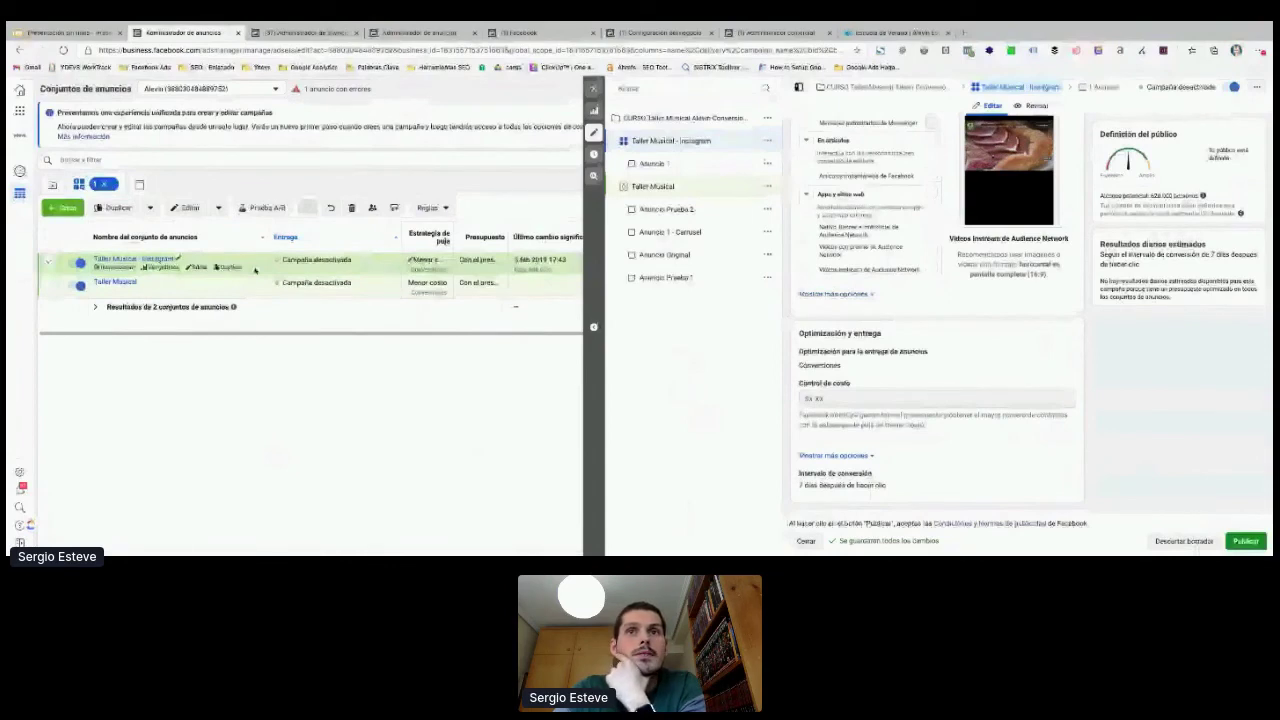
click(255, 270)
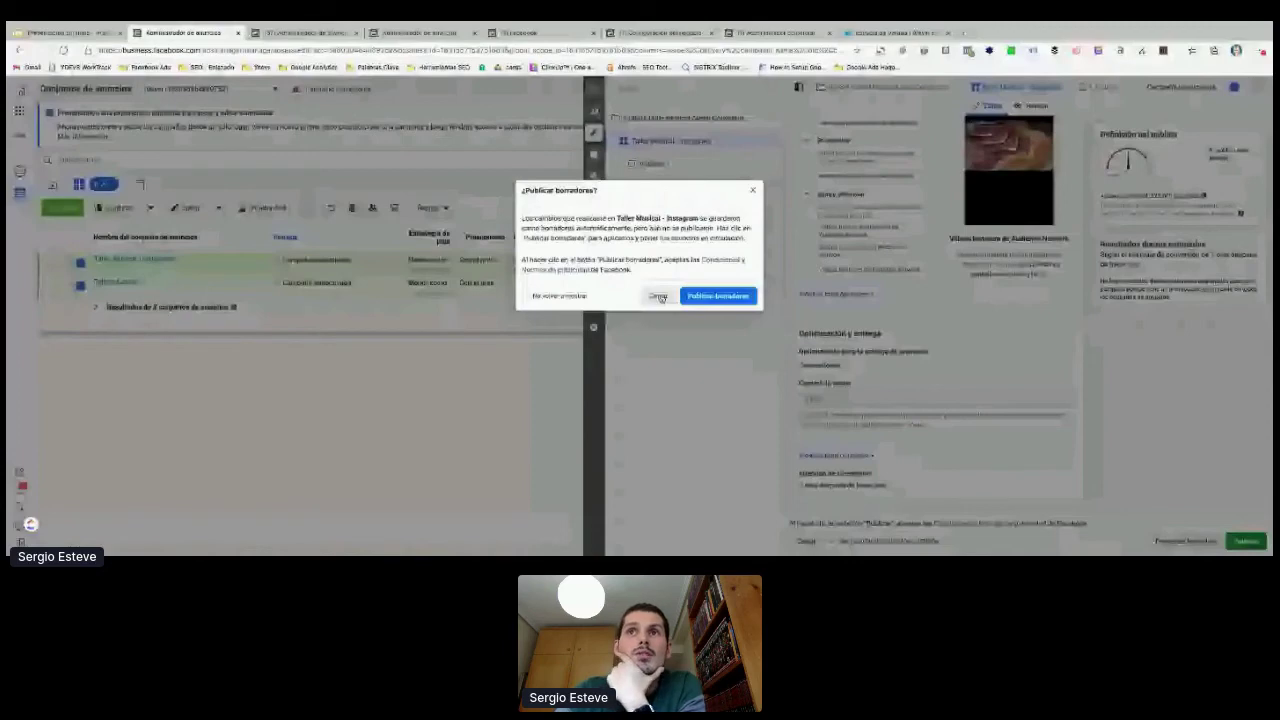
click(659, 297)
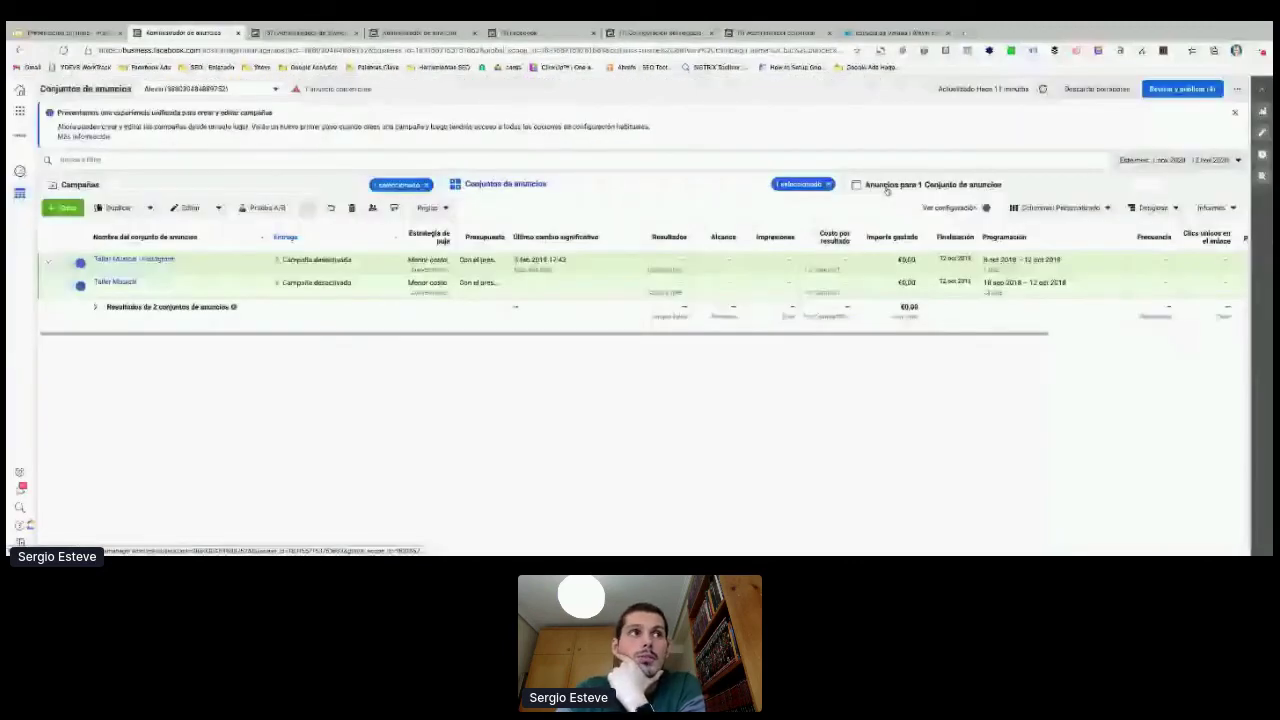
Step: List the ads of the Taller Musical - Instagram ad set and open Anuncio 1 for editing
click(886, 188)
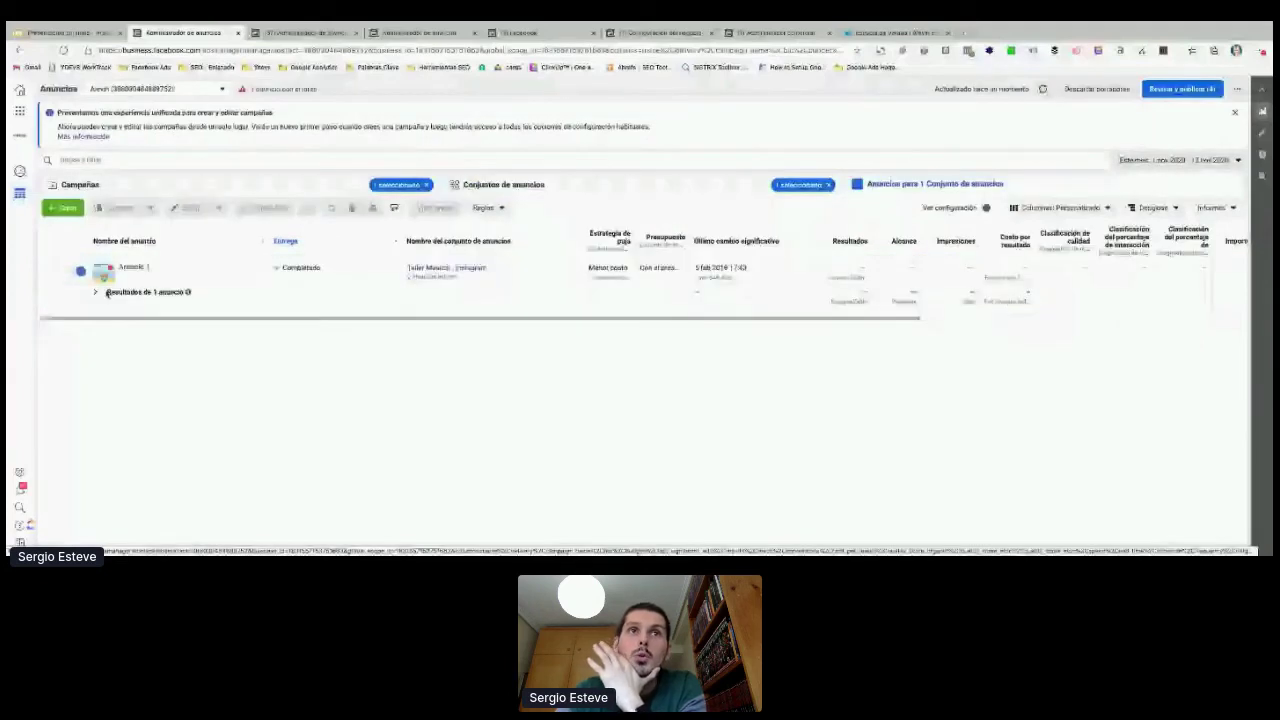
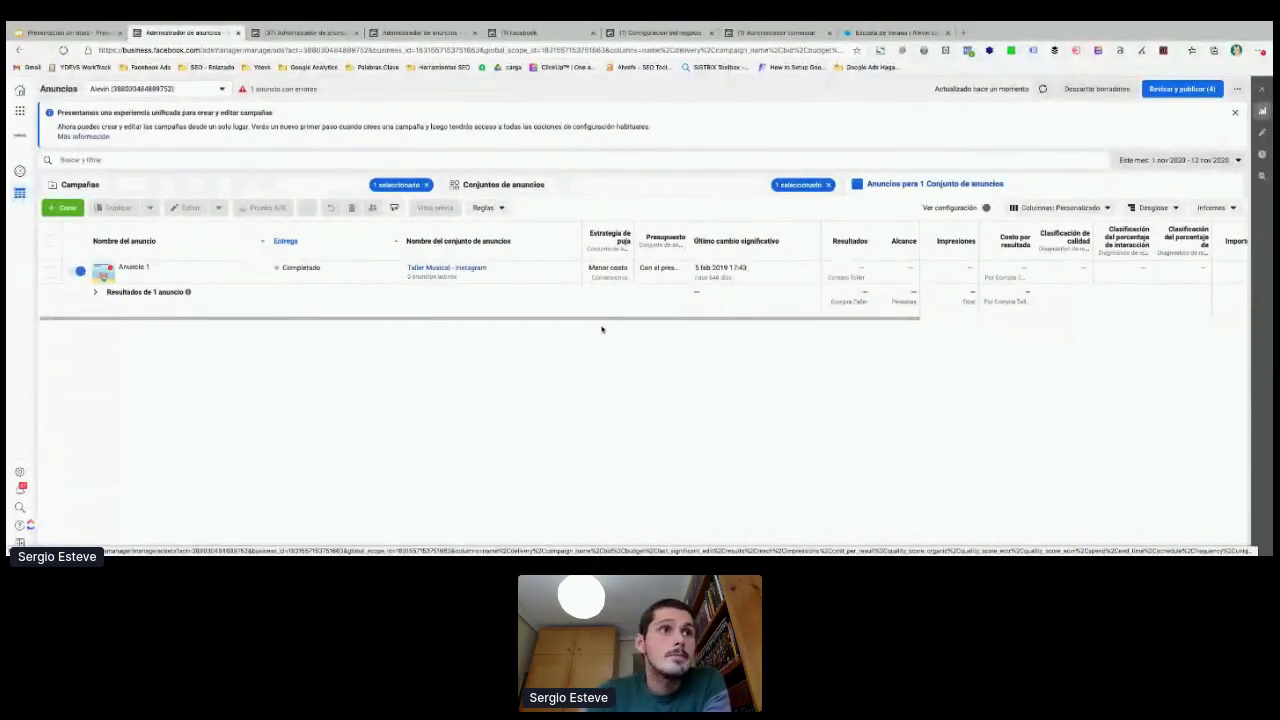
mouse_move(173, 276)
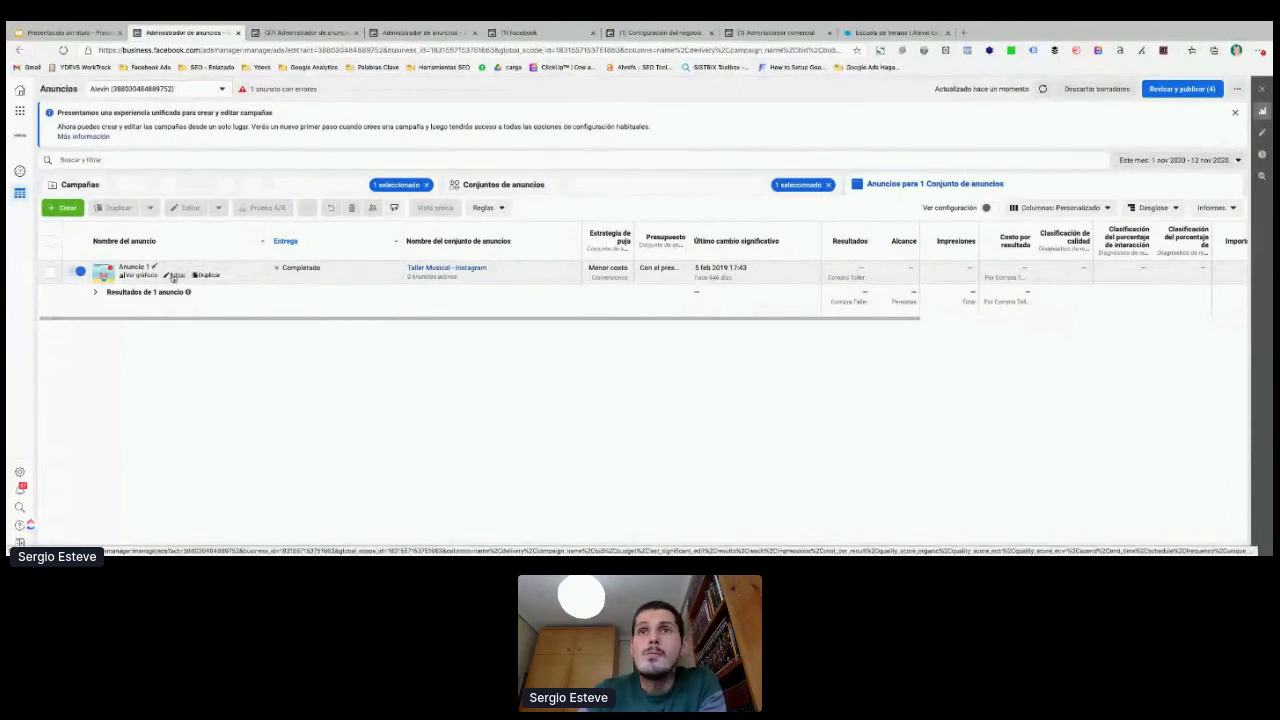
click(174, 275)
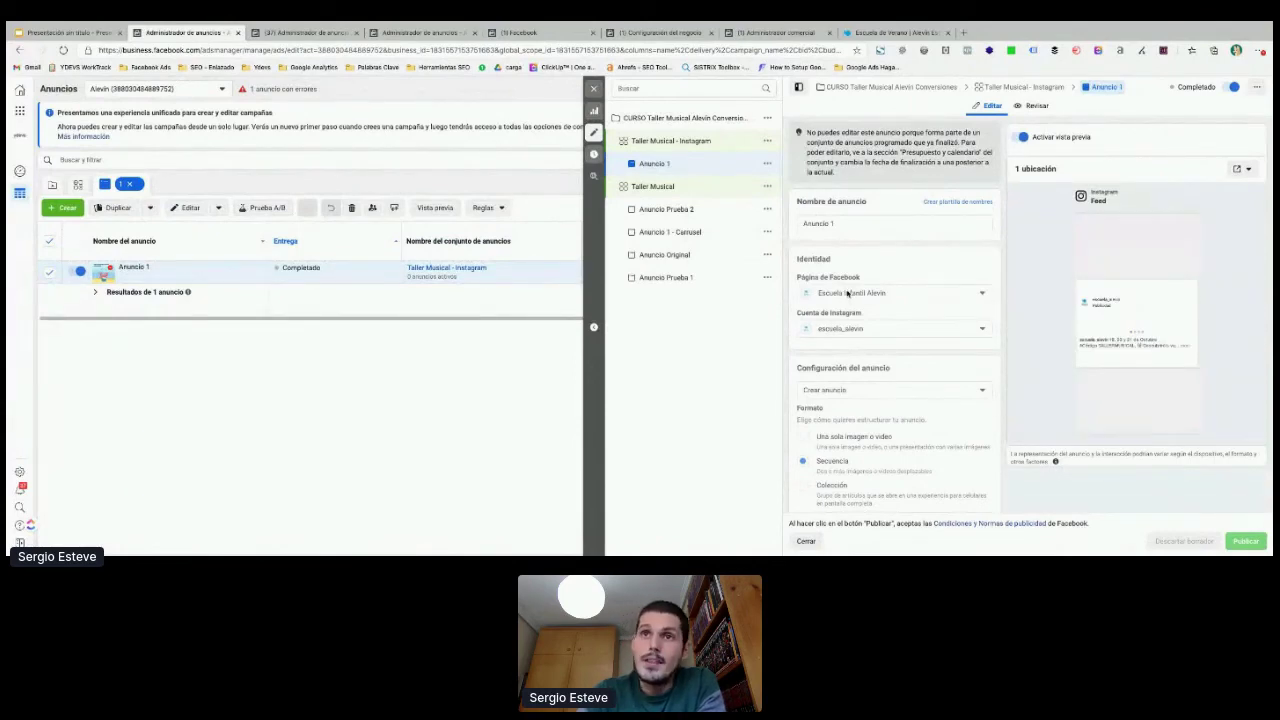
Step: Examine Anuncio 1's Facebook page and Instagram account identity, its ad setup and the available ad formats
scroll(848, 293, down, 1)
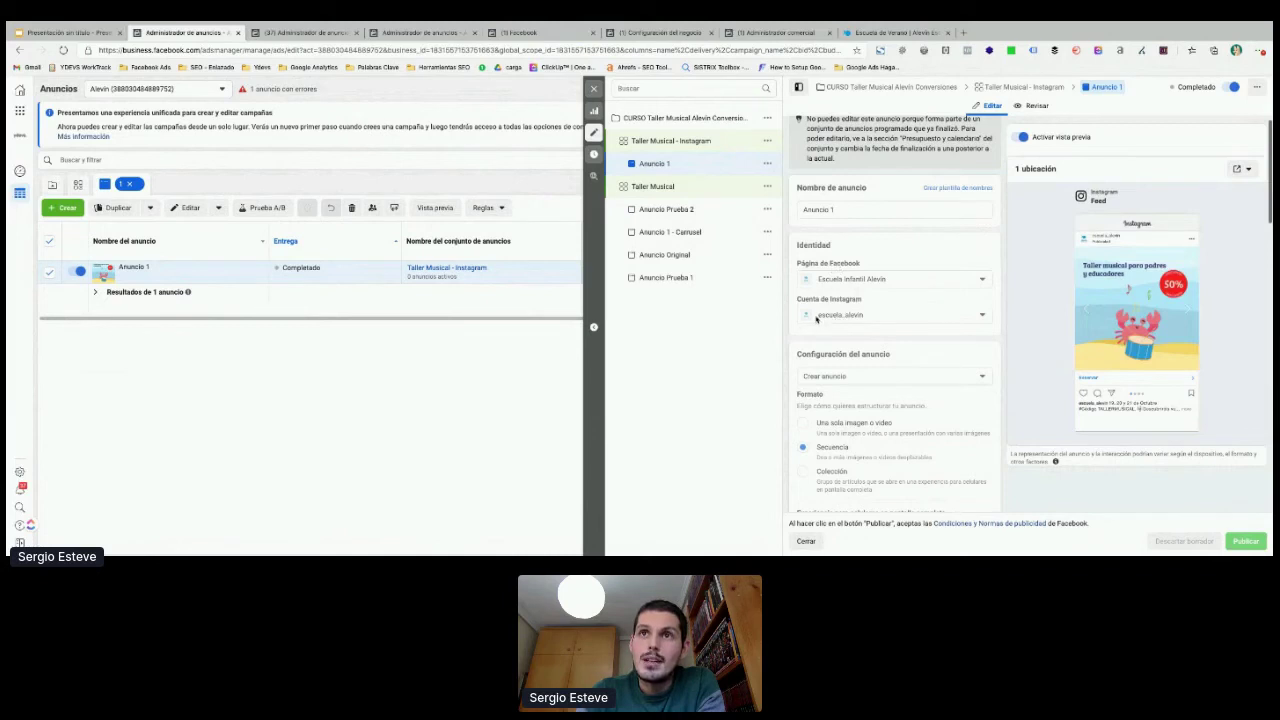
scroll(861, 316, down, 1)
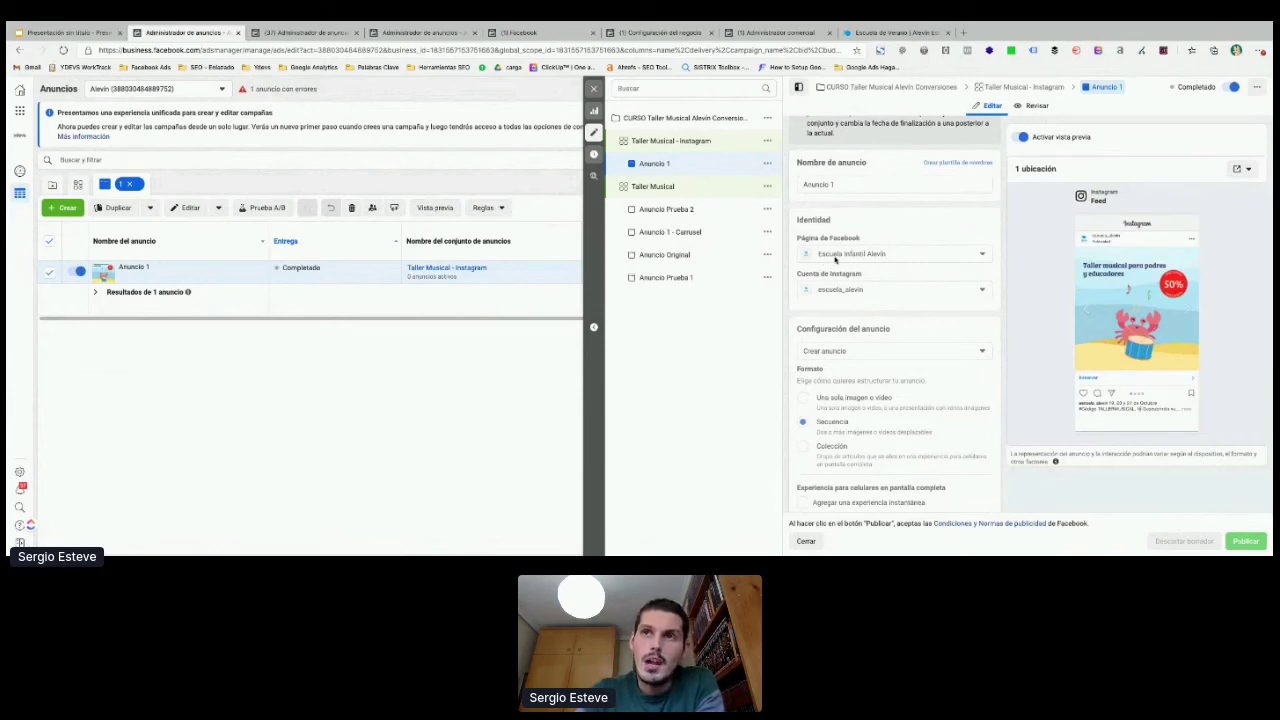
scroll(875, 272, down, 1)
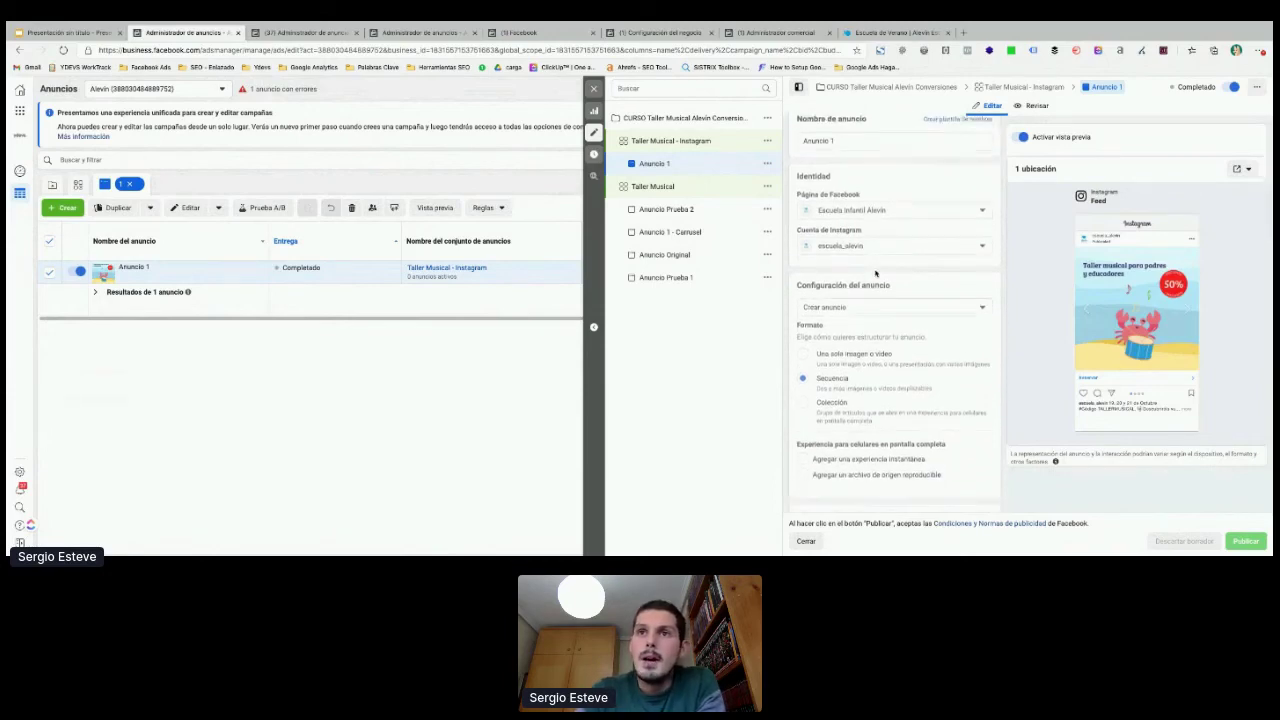
scroll(880, 282, down, 2)
scroll(878, 275, down, 1)
scroll(830, 203, up, 1)
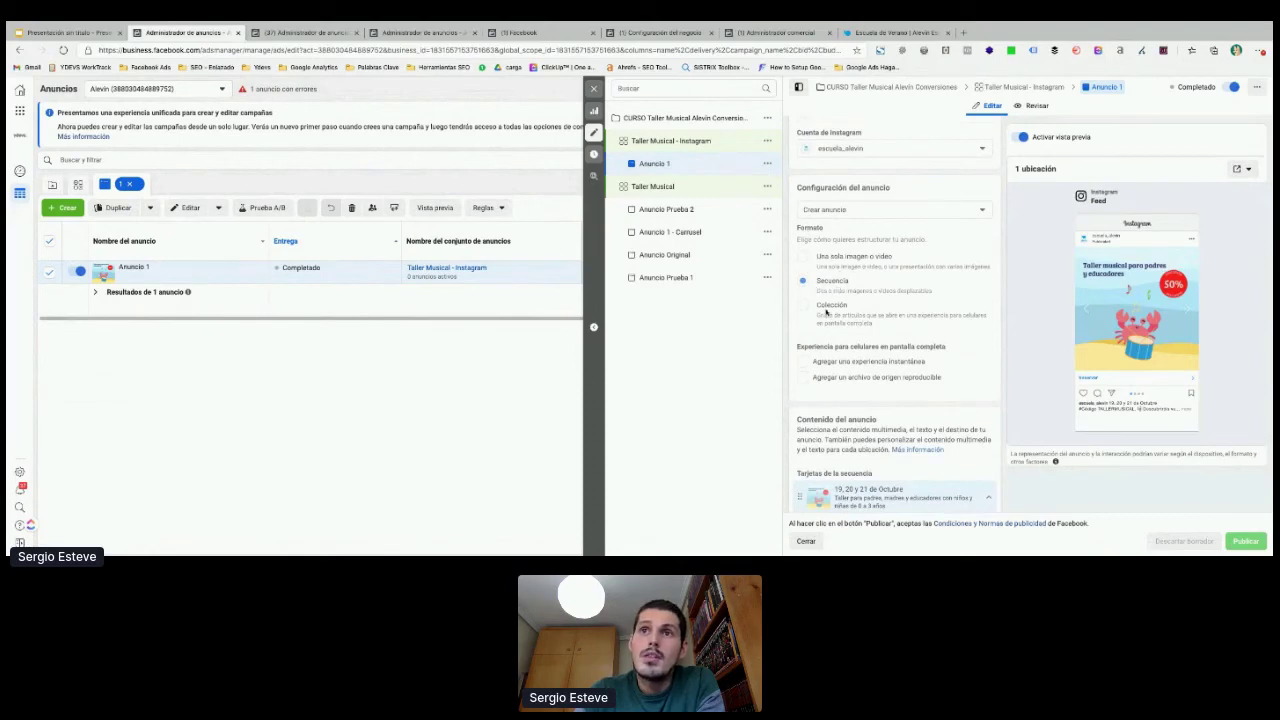
scroll(802, 258, up, 4)
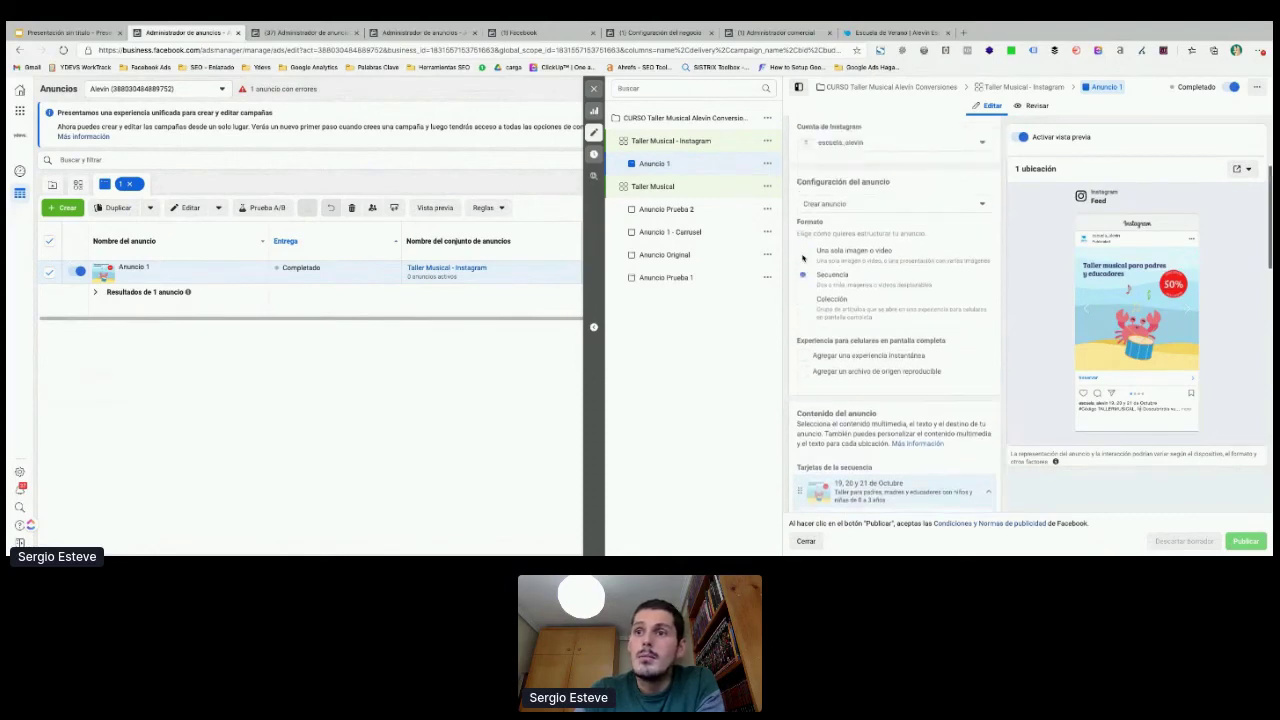
scroll(802, 258, down, 5)
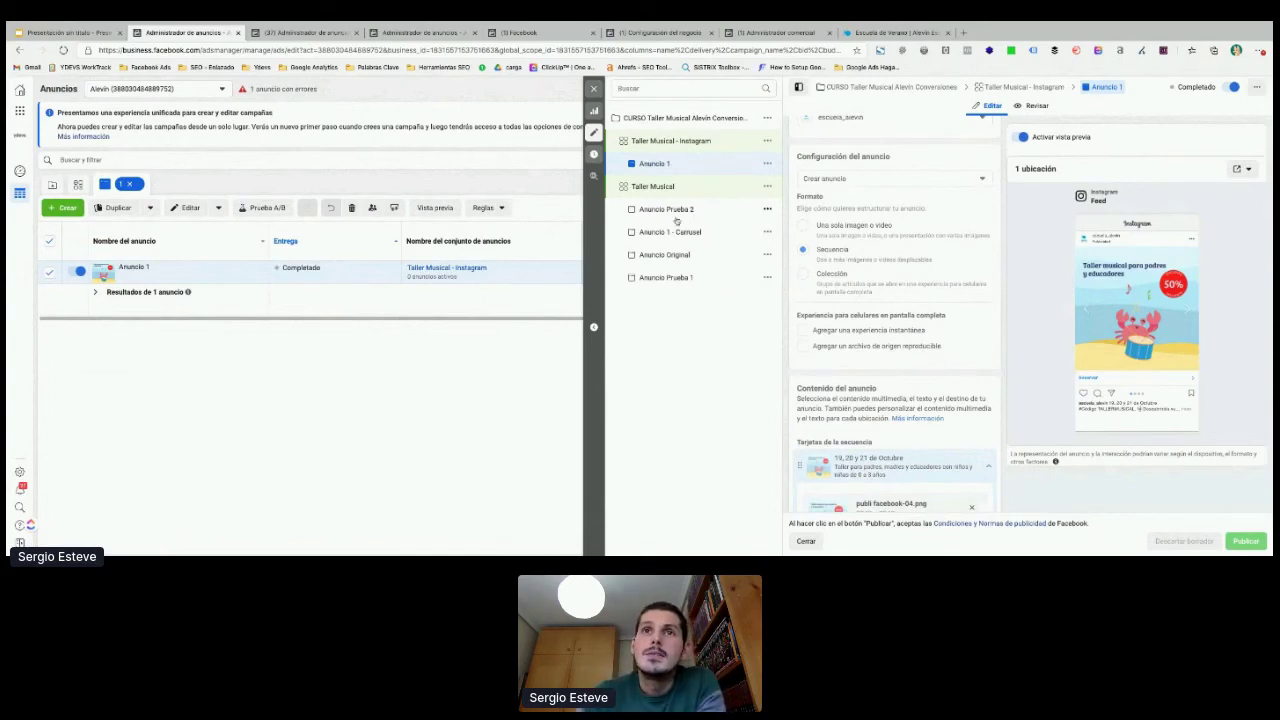
Step: Open Anuncio Prueba 2 in the Taller Musical ad set and examine its identity, format, media content and Facebook feed preview
click(673, 214)
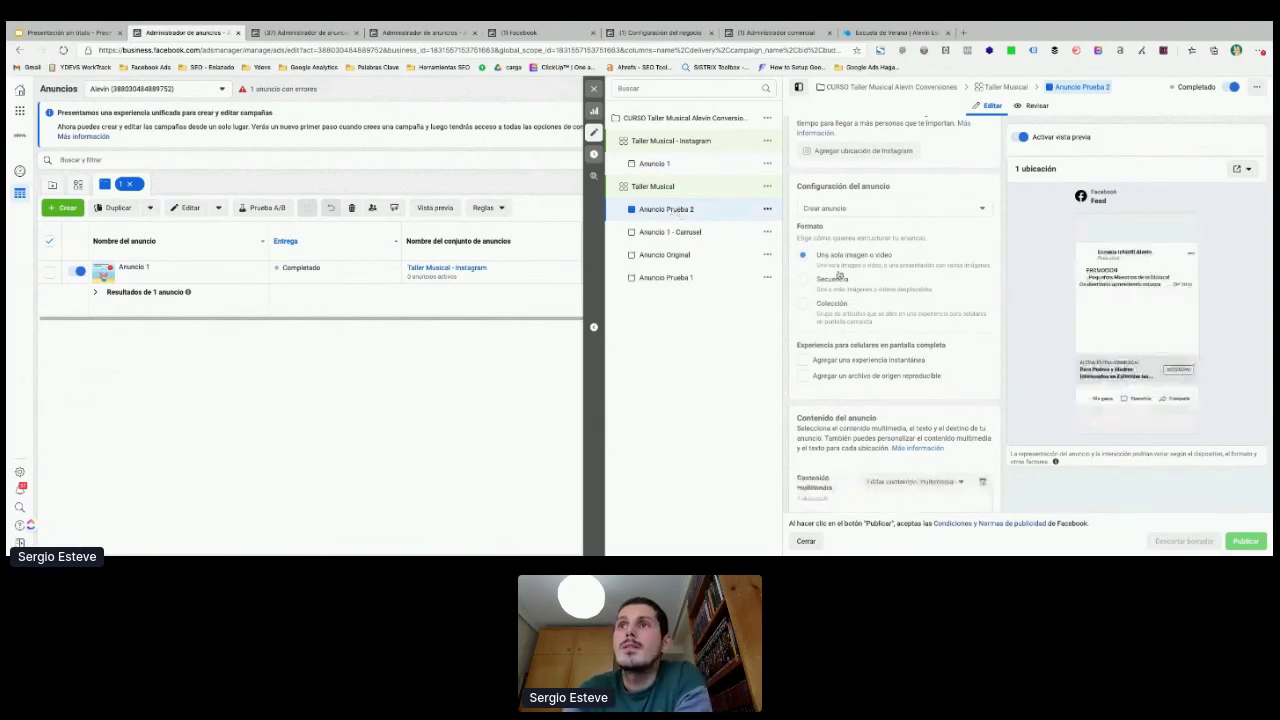
scroll(855, 293, up, 1)
scroll(855, 293, up, 2)
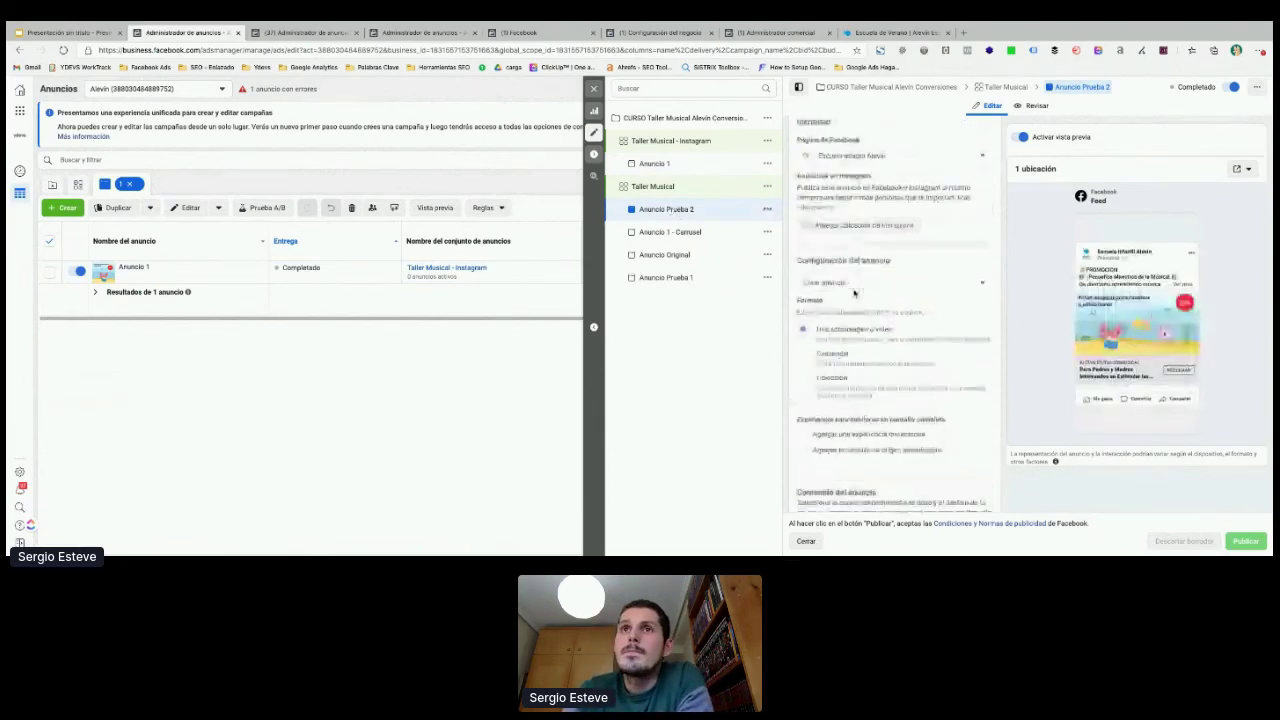
scroll(855, 293, down, 2)
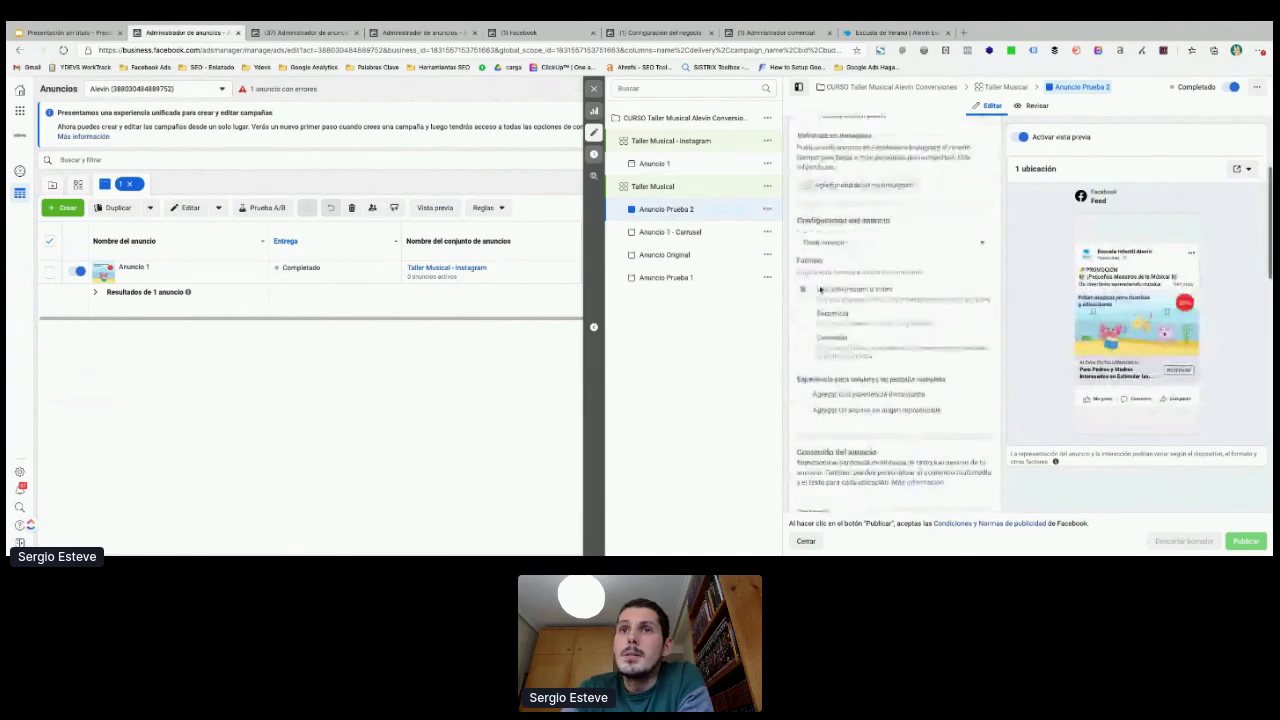
scroll(855, 291, down, 1)
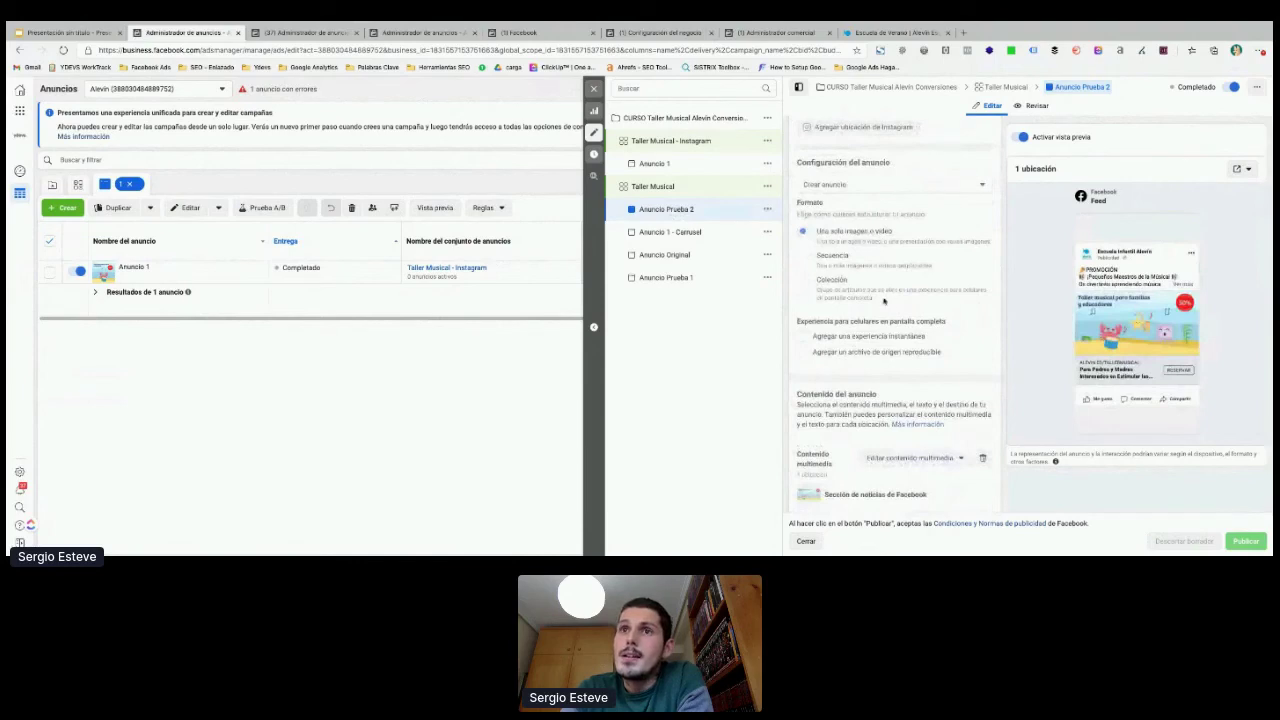
scroll(884, 300, down, 2)
scroll(884, 300, down, 1)
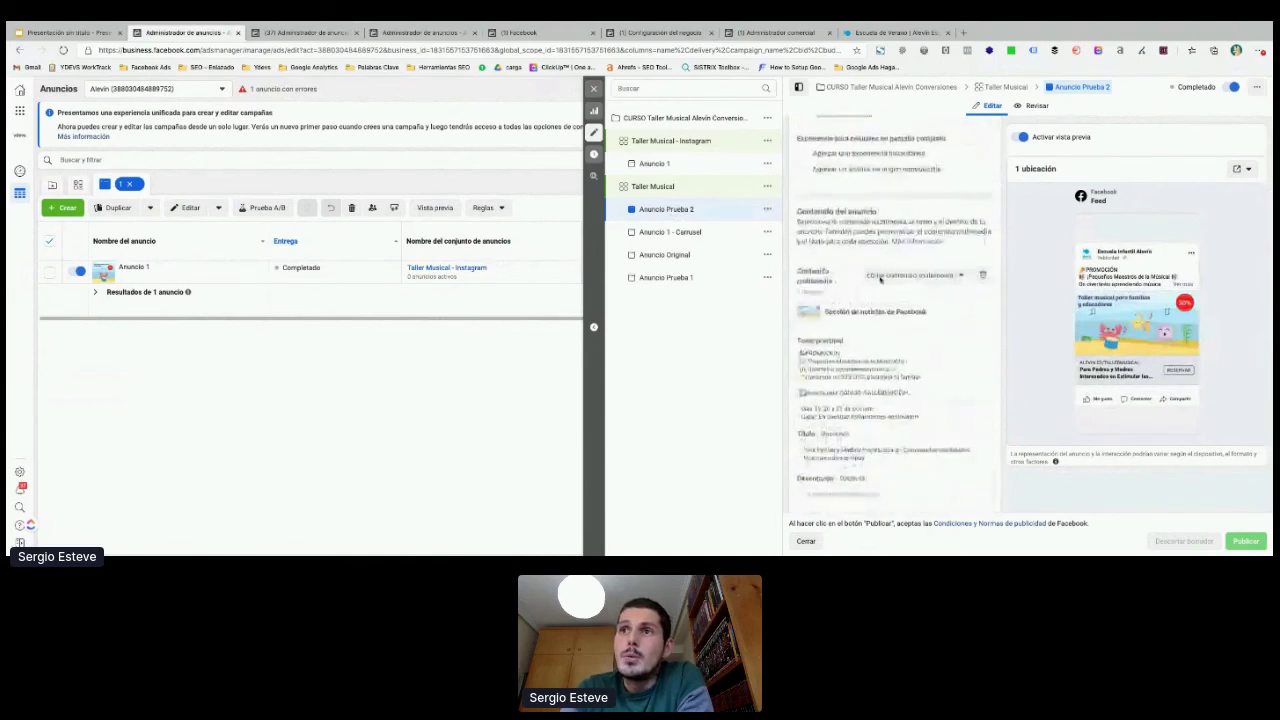
scroll(880, 284, down, 1)
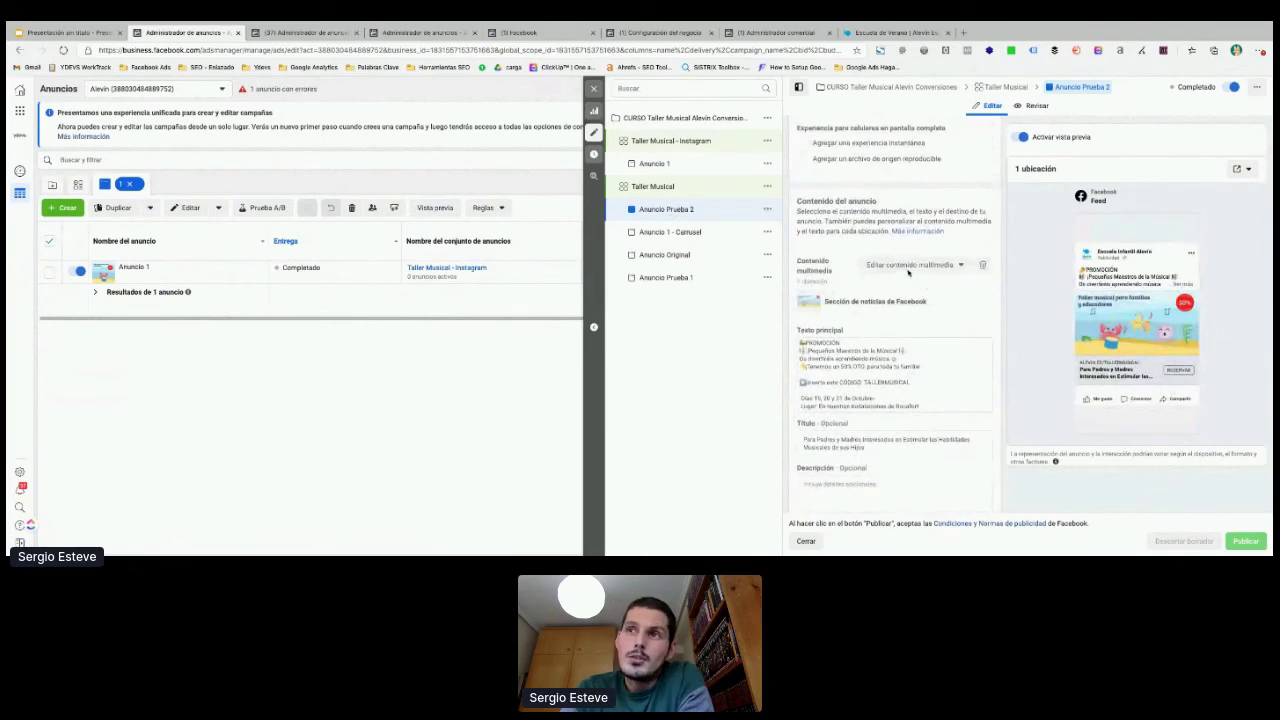
mouse_move(1076, 297)
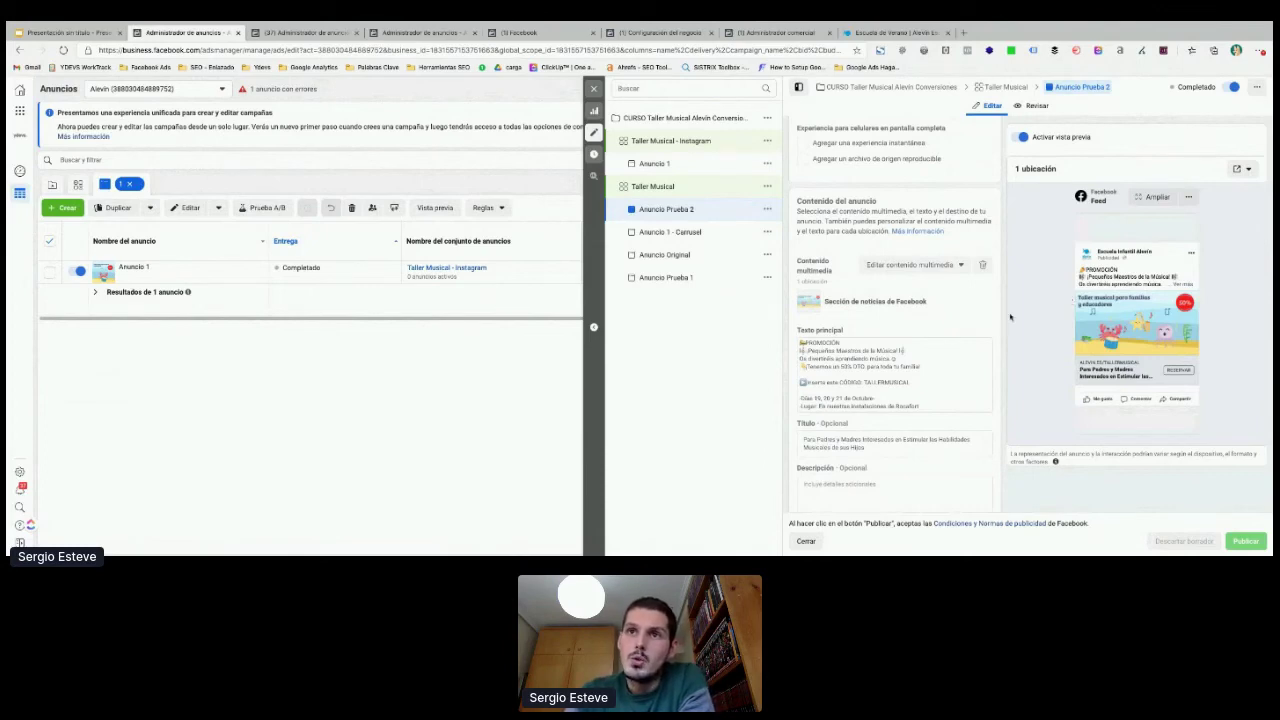
Step: Examine Anuncio Prueba 2's primary text, title, description, destination, website URL, display link and call to action
scroll(808, 303, down, 2)
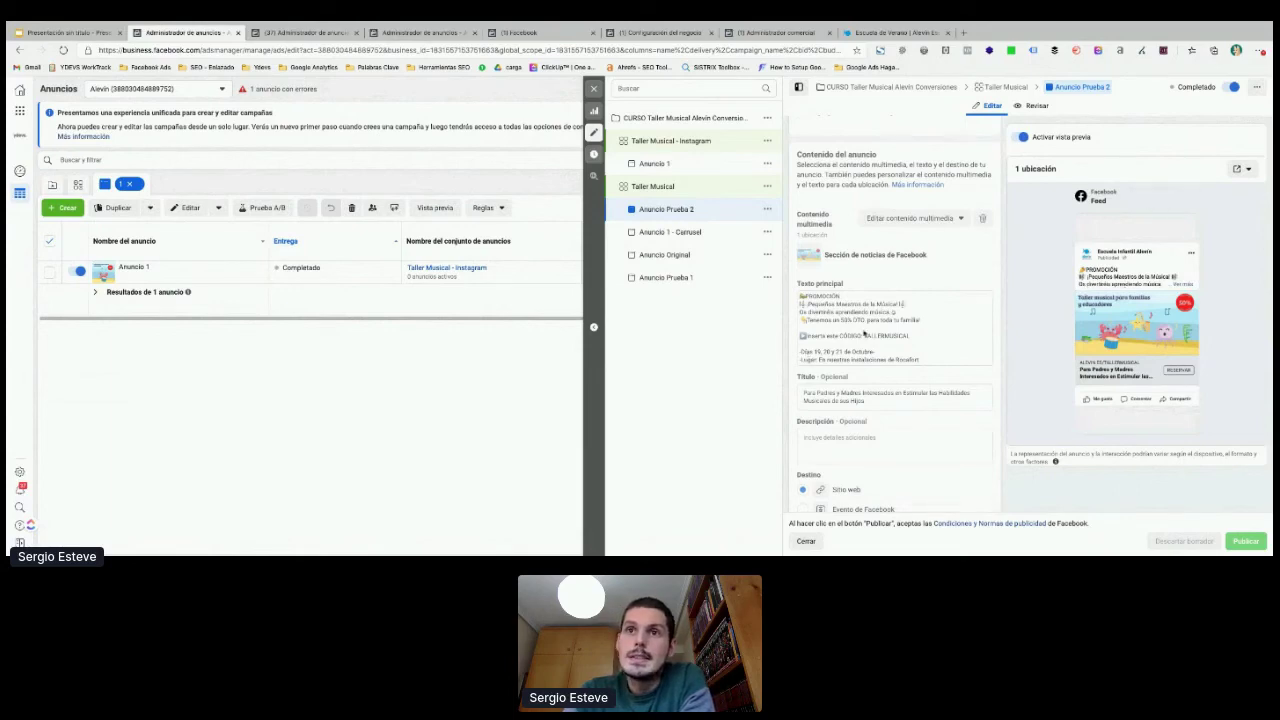
scroll(816, 379, down, 1)
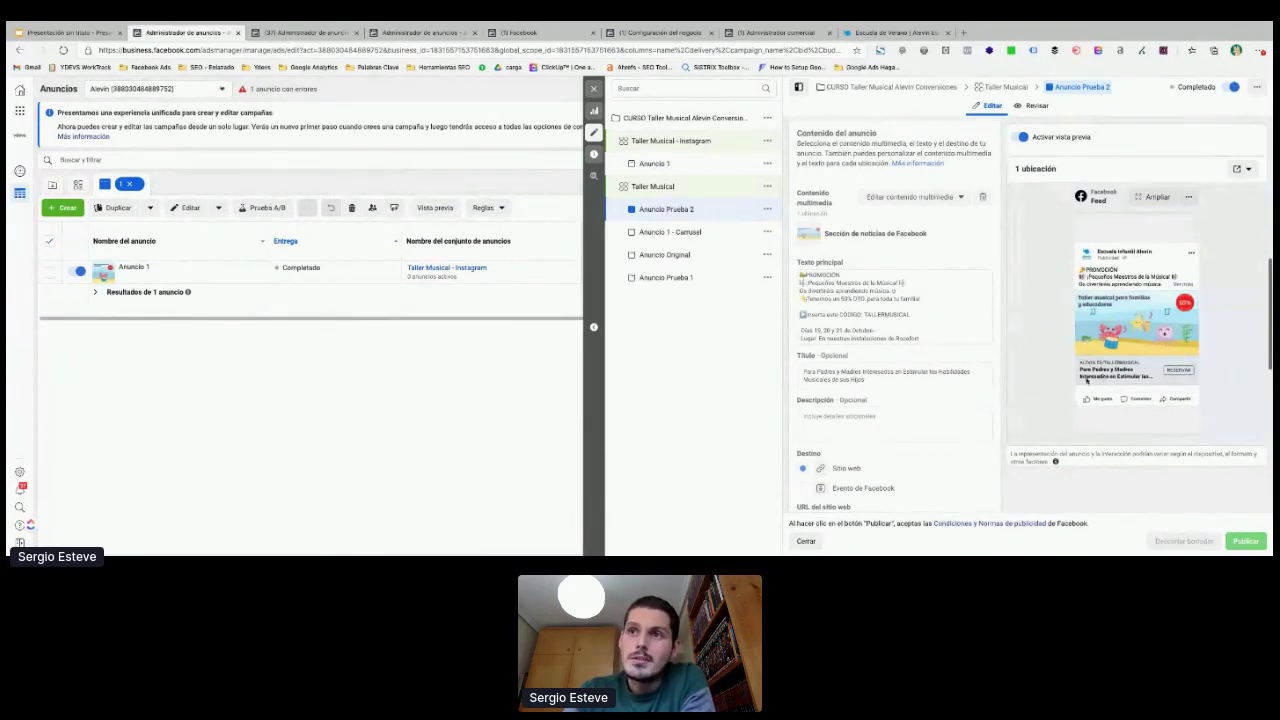
scroll(894, 405, down, 1)
scroll(829, 404, down, 1)
scroll(829, 404, down, 5)
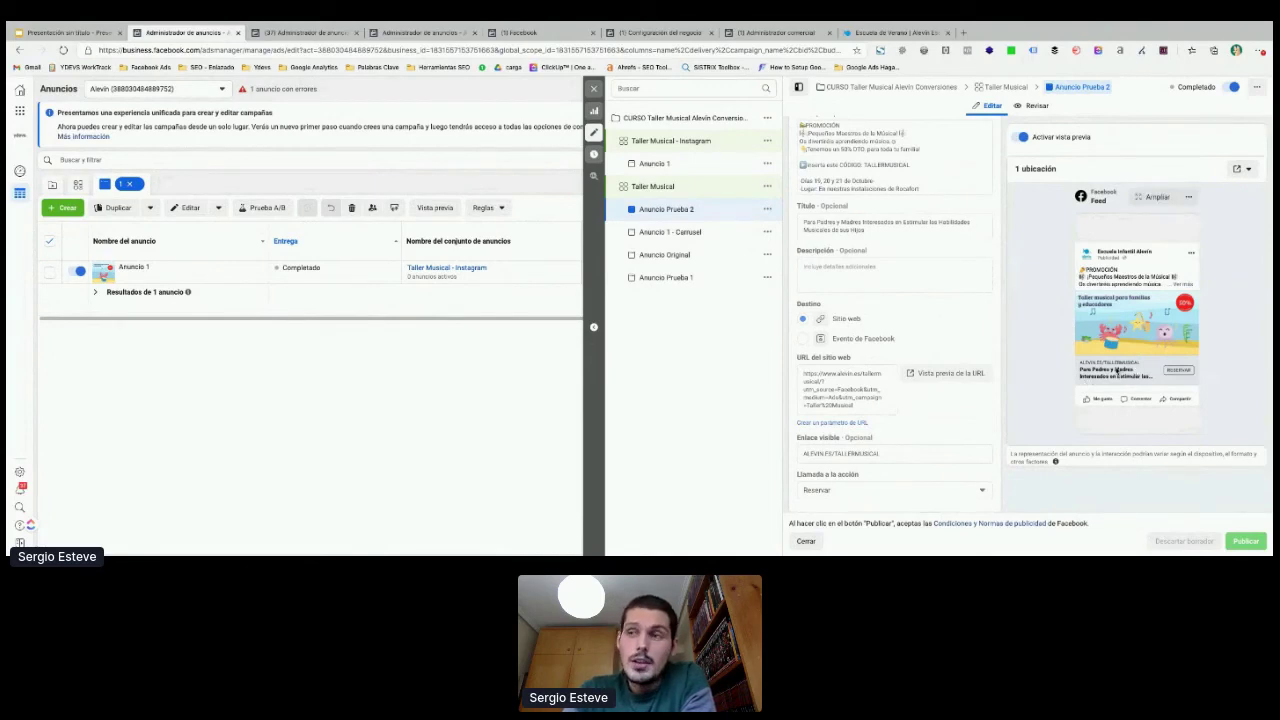
scroll(954, 371, down, 2)
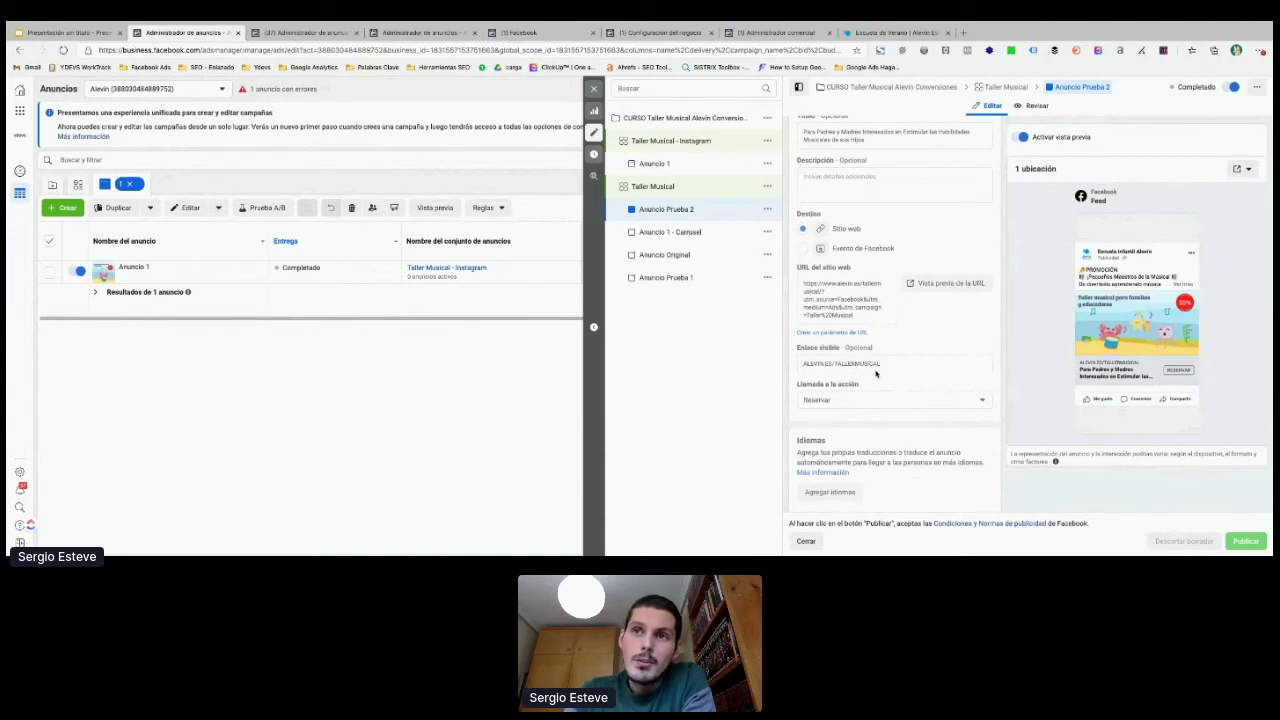
scroll(876, 373, down, 1)
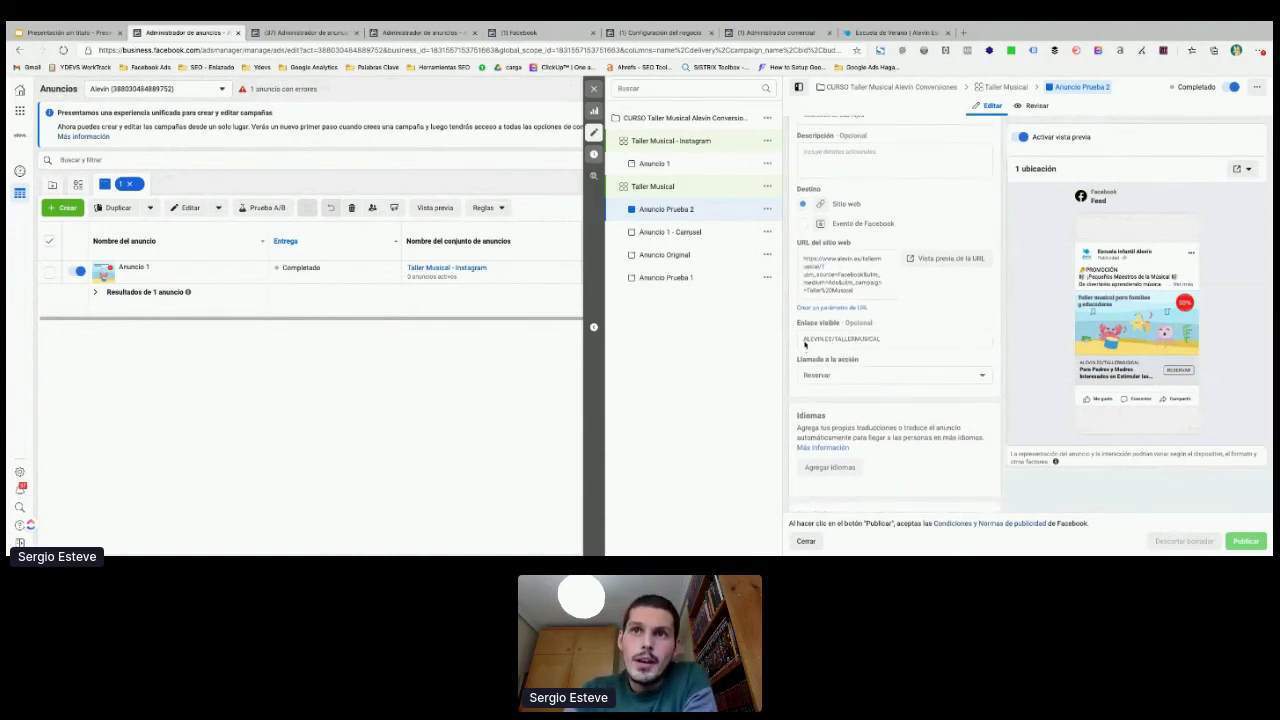
scroll(829, 354, down, 1)
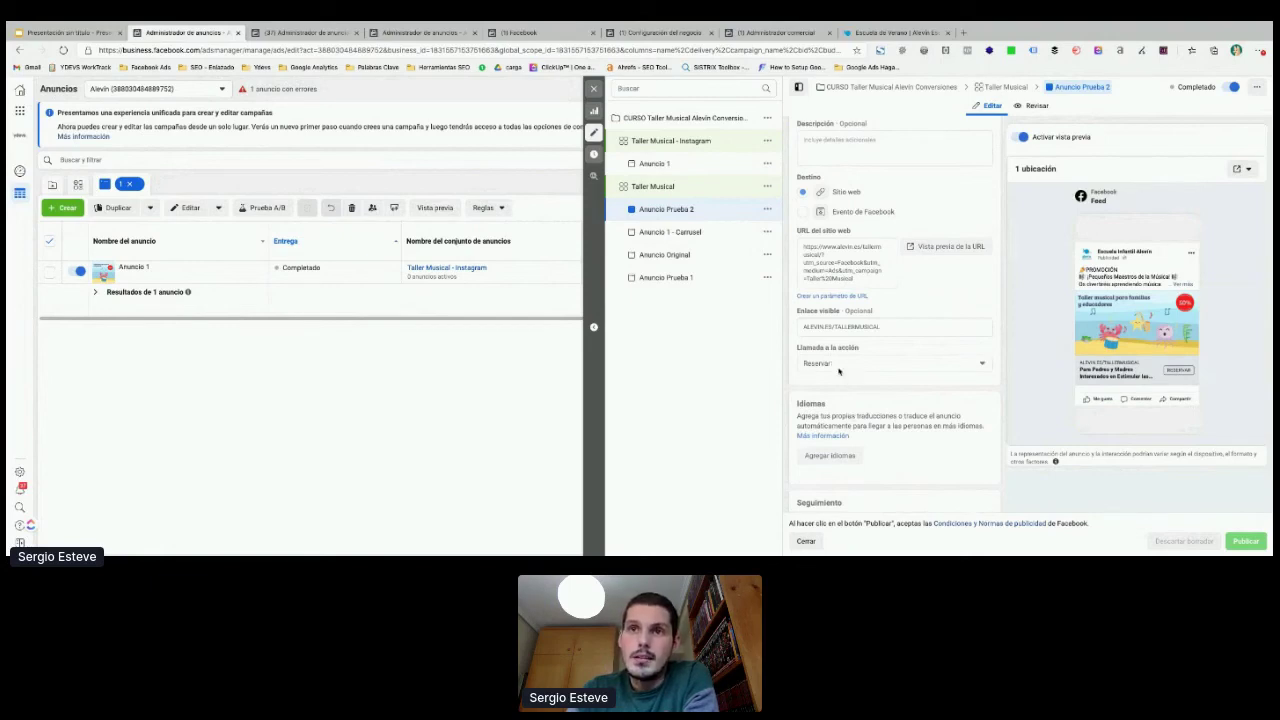
Step: Check the ad's languages, pixel and offline event tracking and URL parameters, and return to its format settings
scroll(847, 389, down, 1)
scroll(847, 389, down, 2)
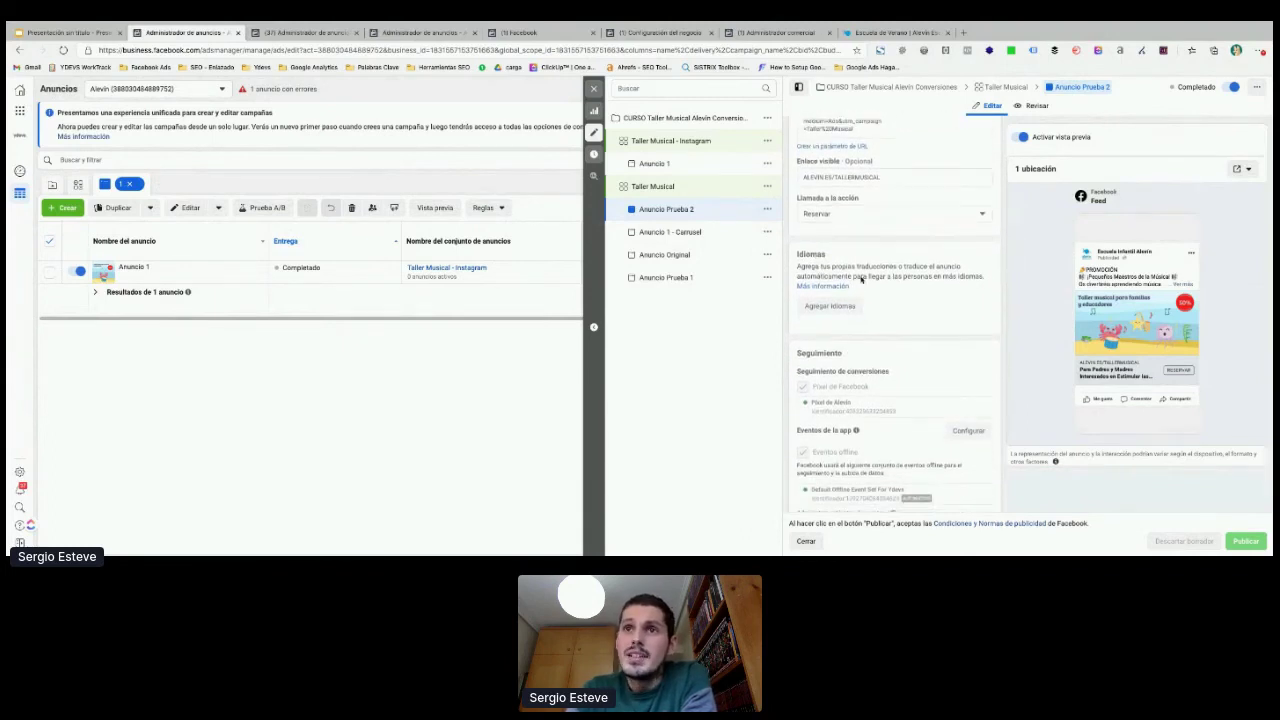
scroll(860, 280, down, 2)
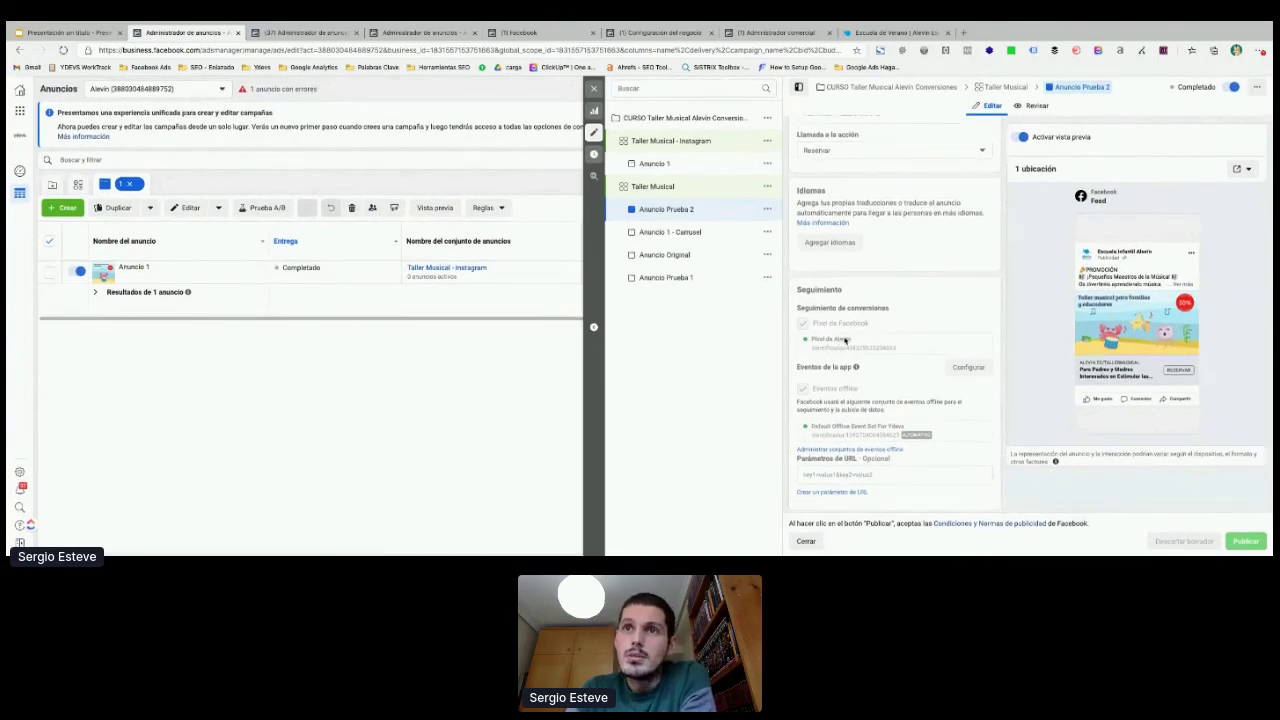
scroll(866, 341, up, 5)
scroll(866, 341, up, 4)
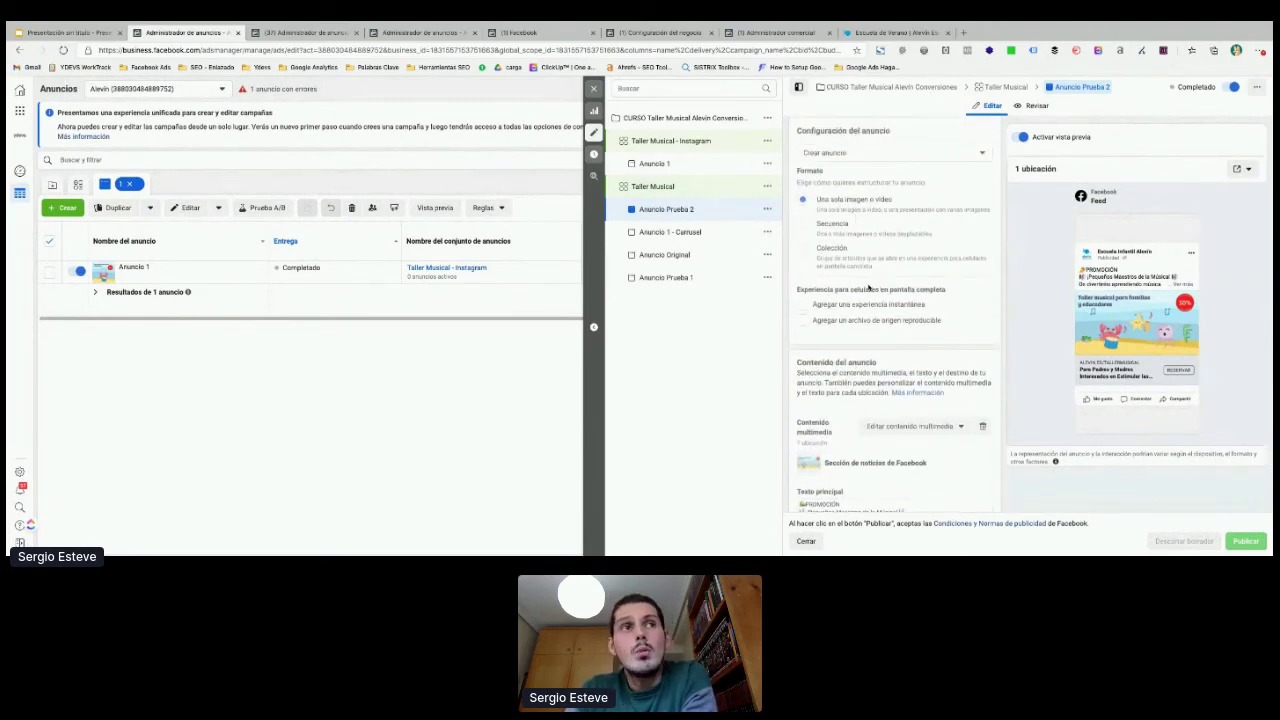
Step: Open Anuncio 1 in the Taller Musical - Instagram ad set and examine its carousel format and first card's image, title, description and website URL
mouse_move(162, 271)
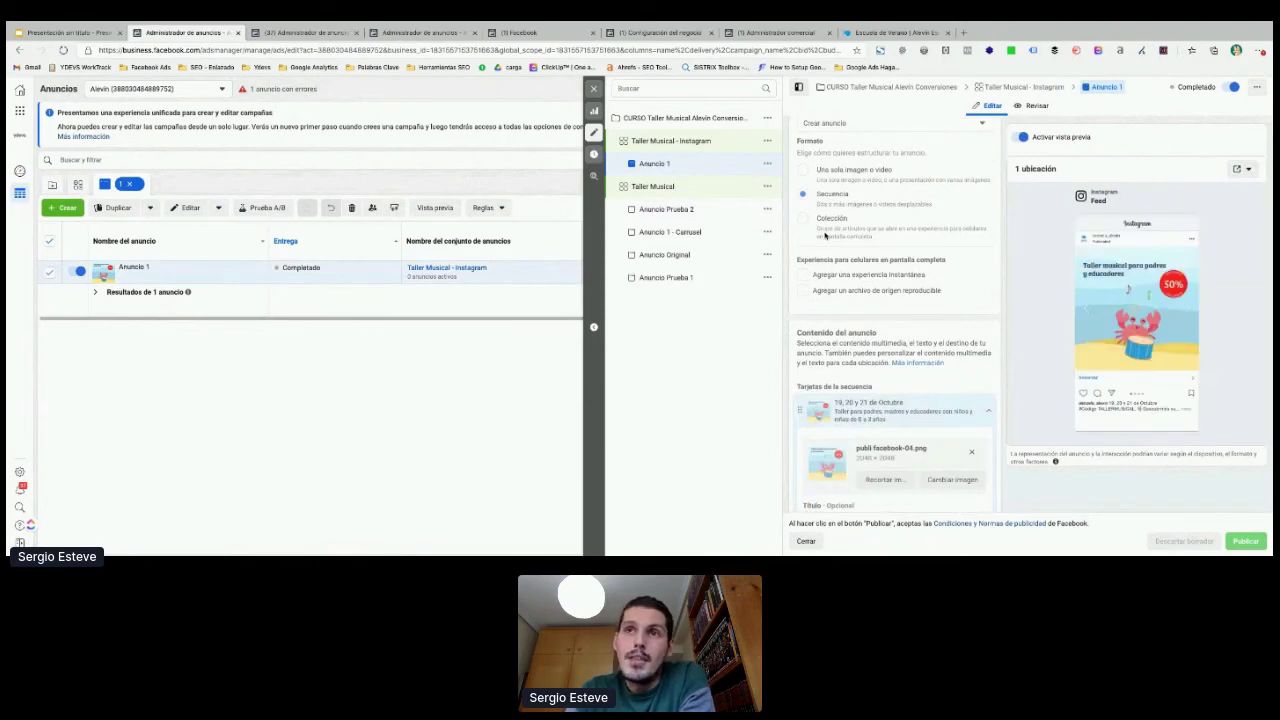
scroll(846, 271, down, 1)
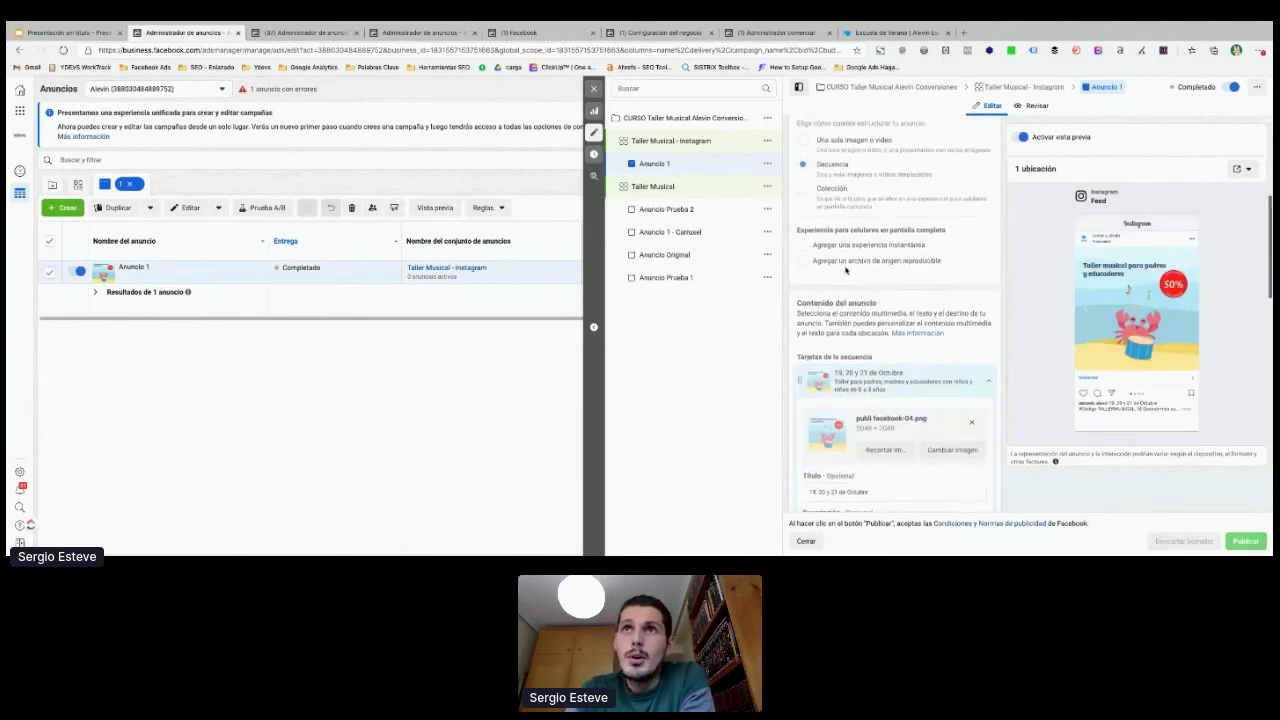
scroll(830, 200, down, 3)
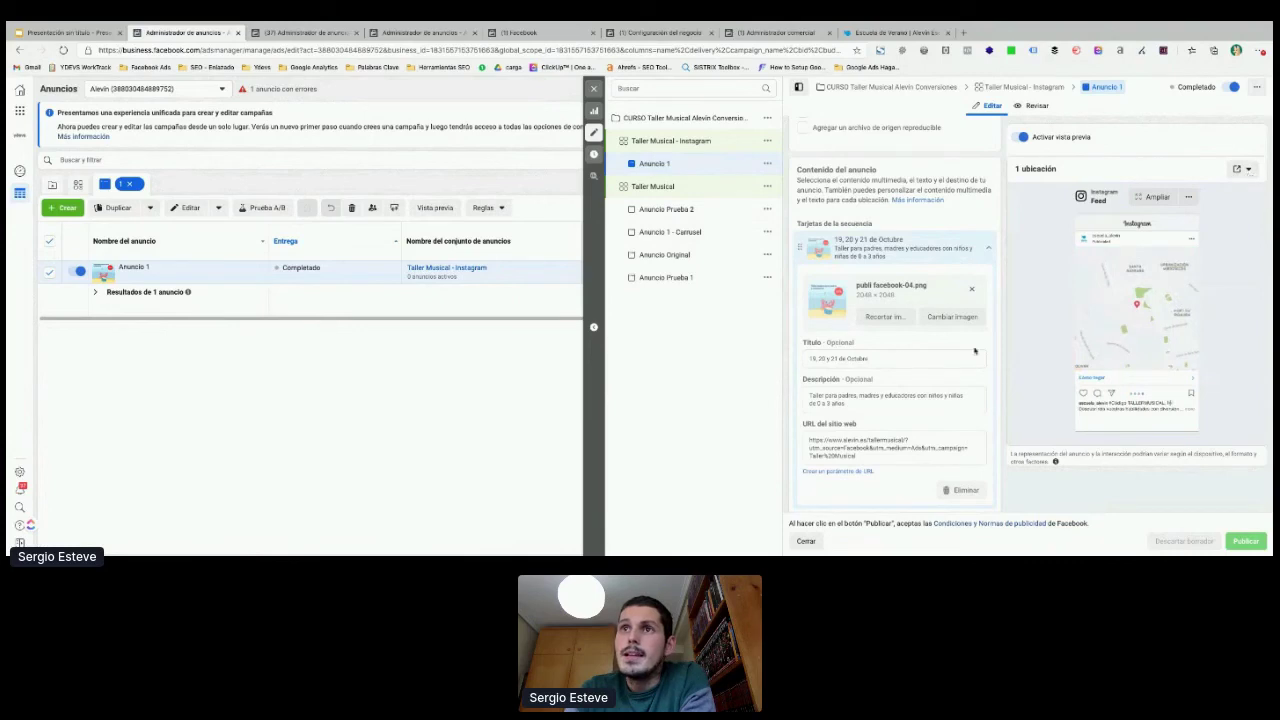
scroll(899, 357, up, 1)
scroll(889, 347, down, 2)
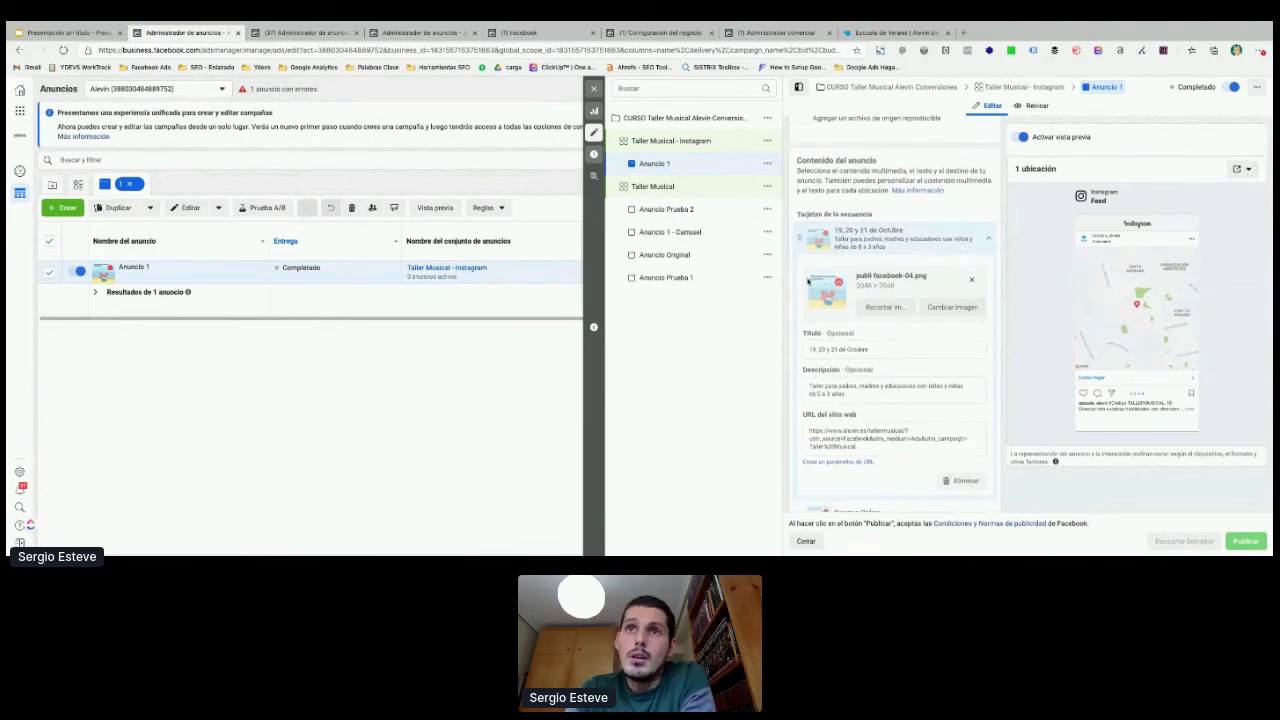
scroll(810, 276, down, 1)
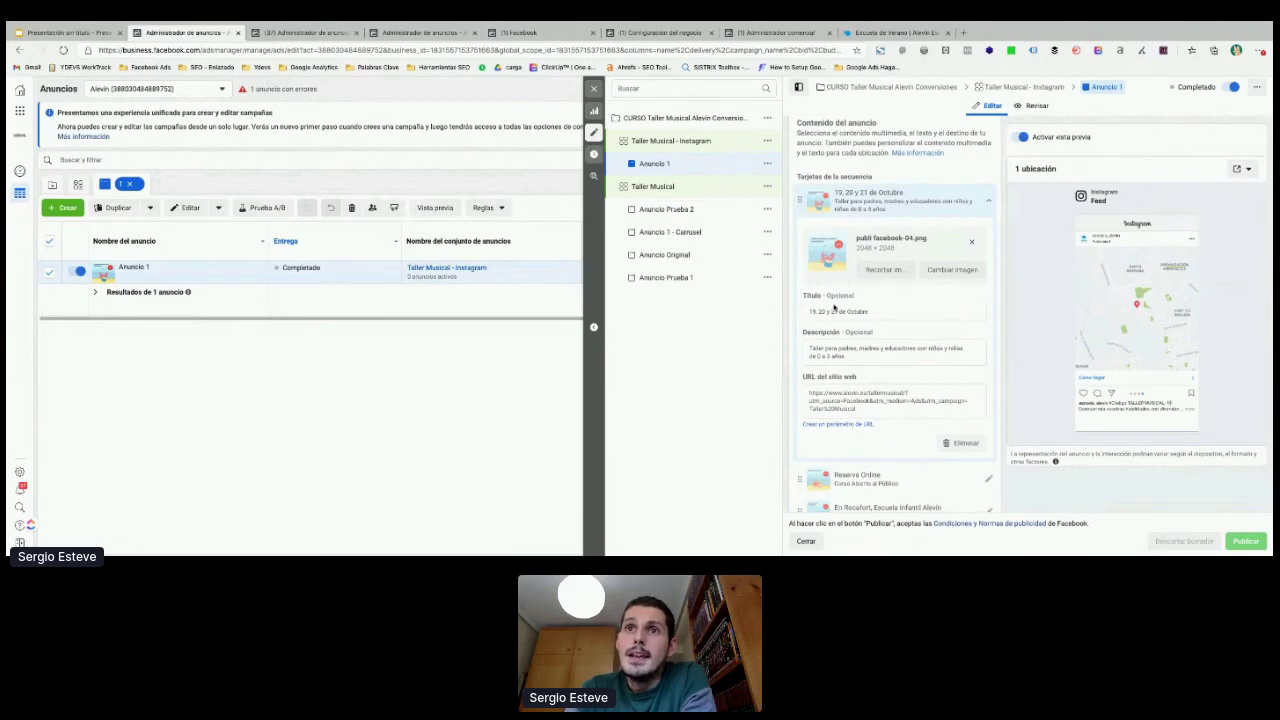
scroll(835, 384, down, 5)
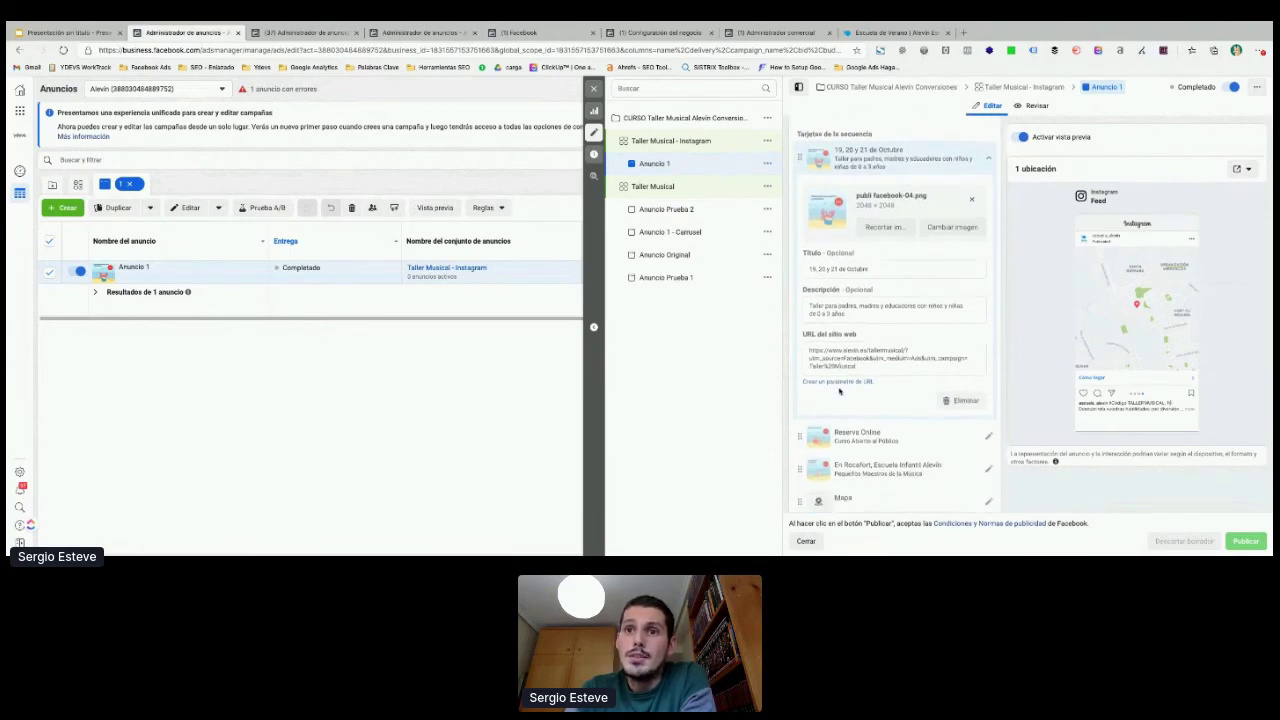
Step: Examine Anuncio 1's remaining carousel cards, primary text, "Ver más" URL, call to action and tracking, and return to its format settings
scroll(839, 391, down, 5)
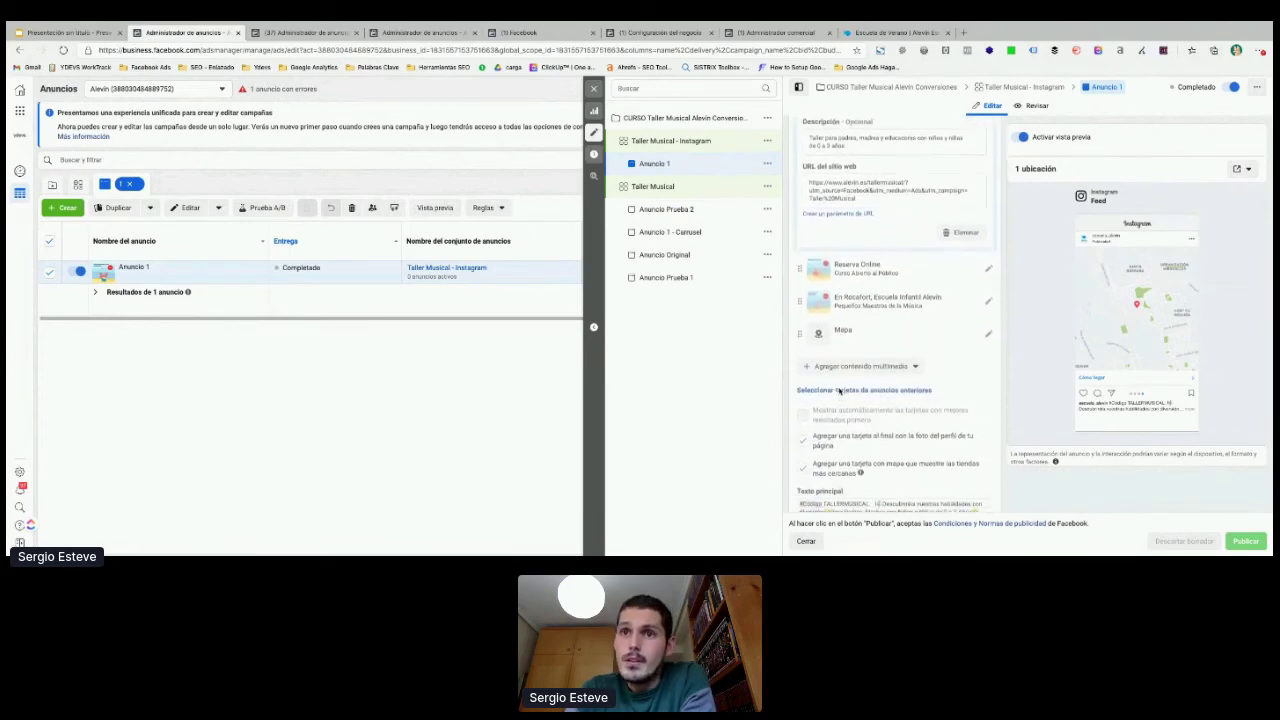
scroll(839, 390, down, 7)
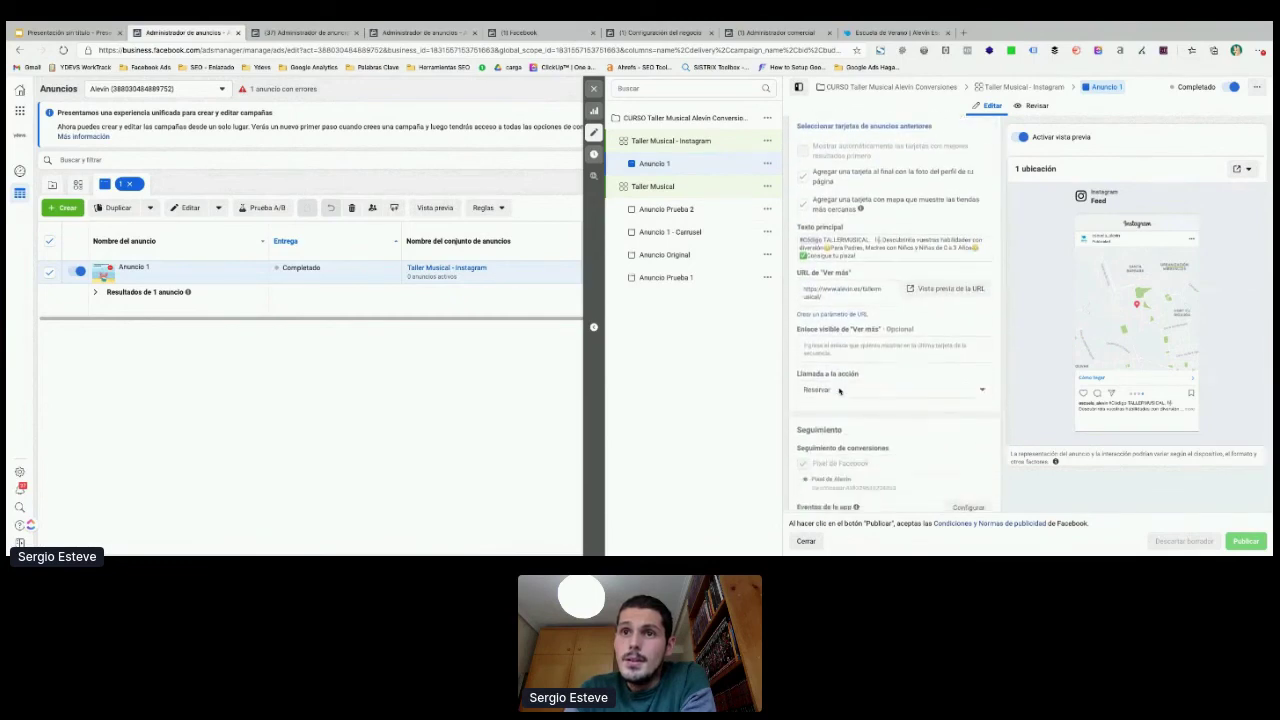
scroll(880, 384, down, 3)
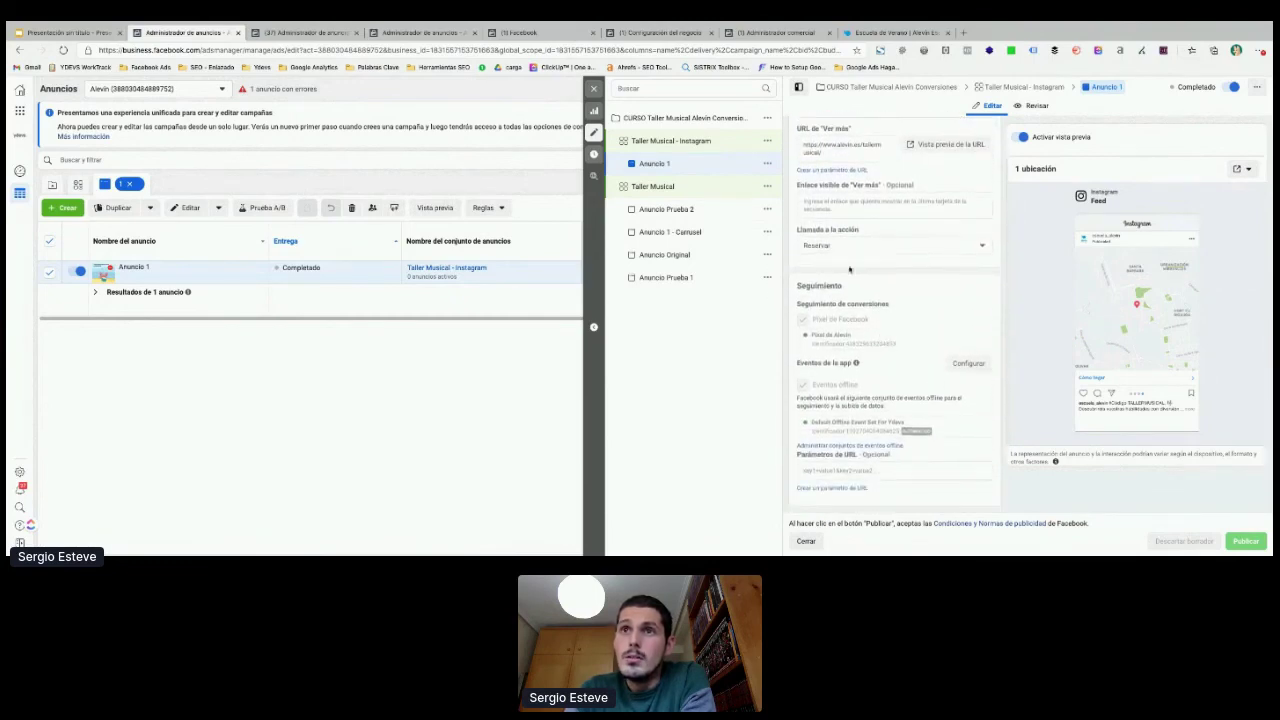
scroll(846, 254, up, 1)
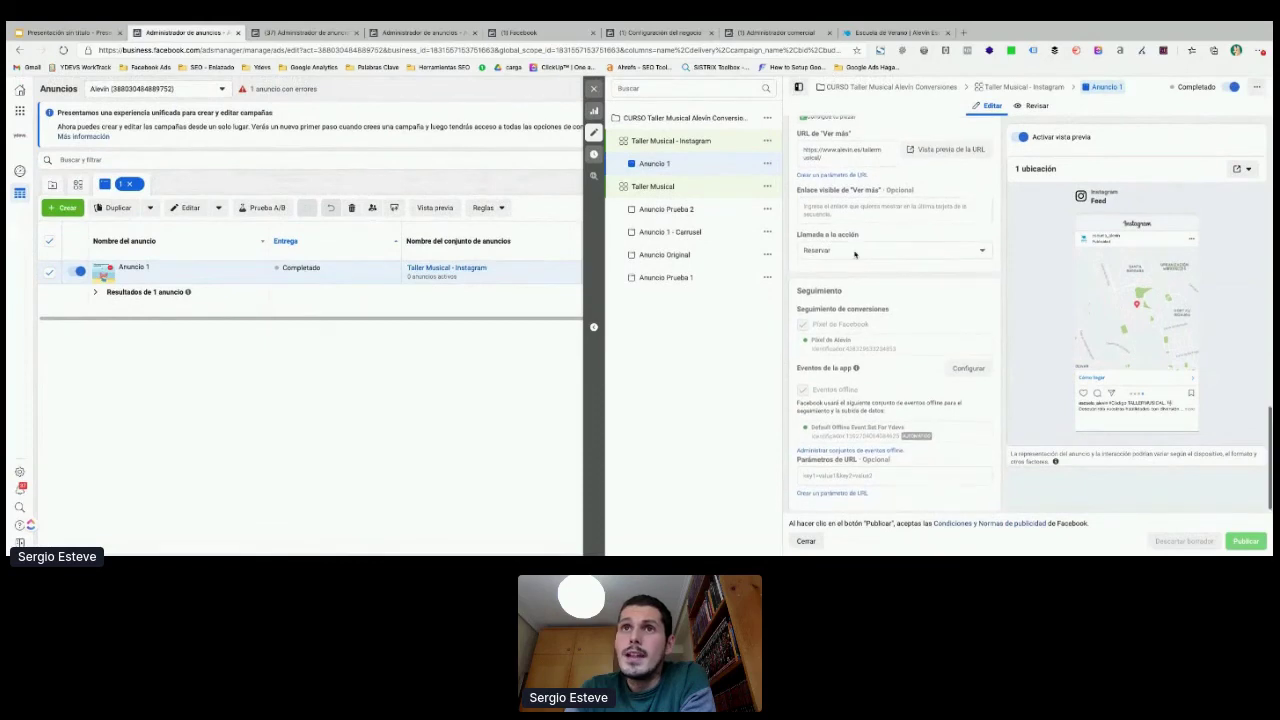
scroll(846, 254, up, 5)
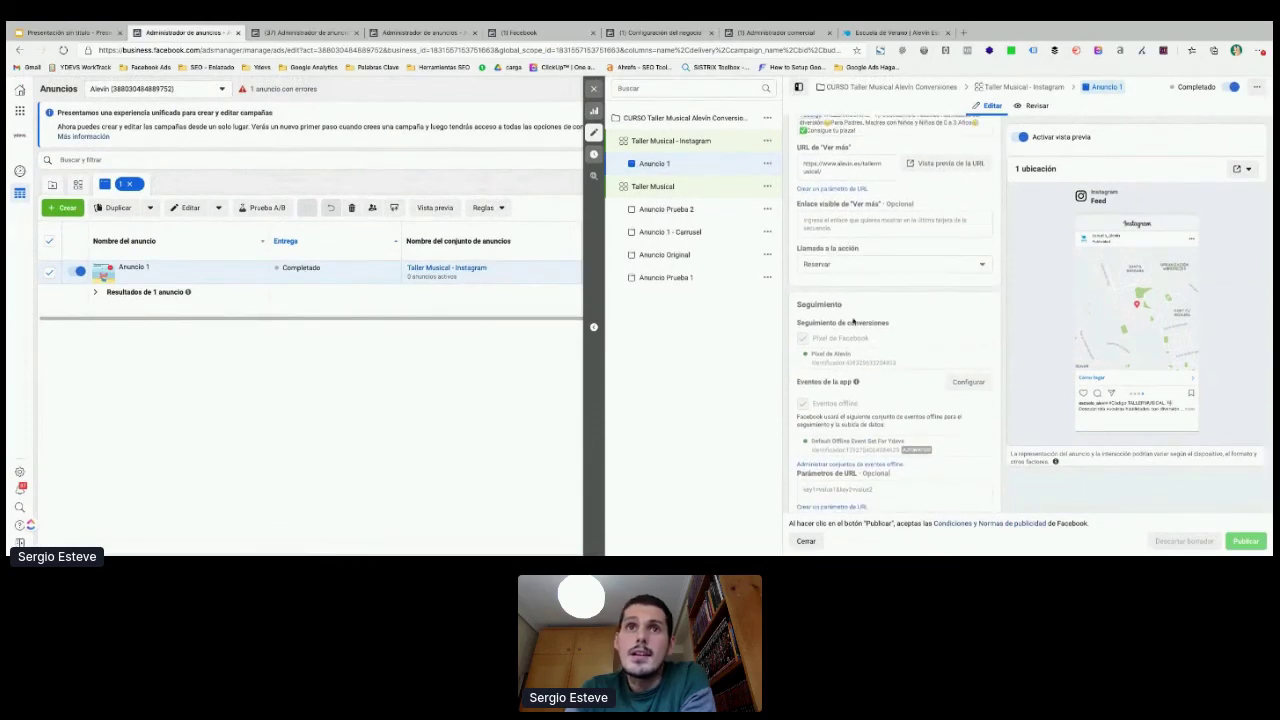
scroll(852, 321, up, 10)
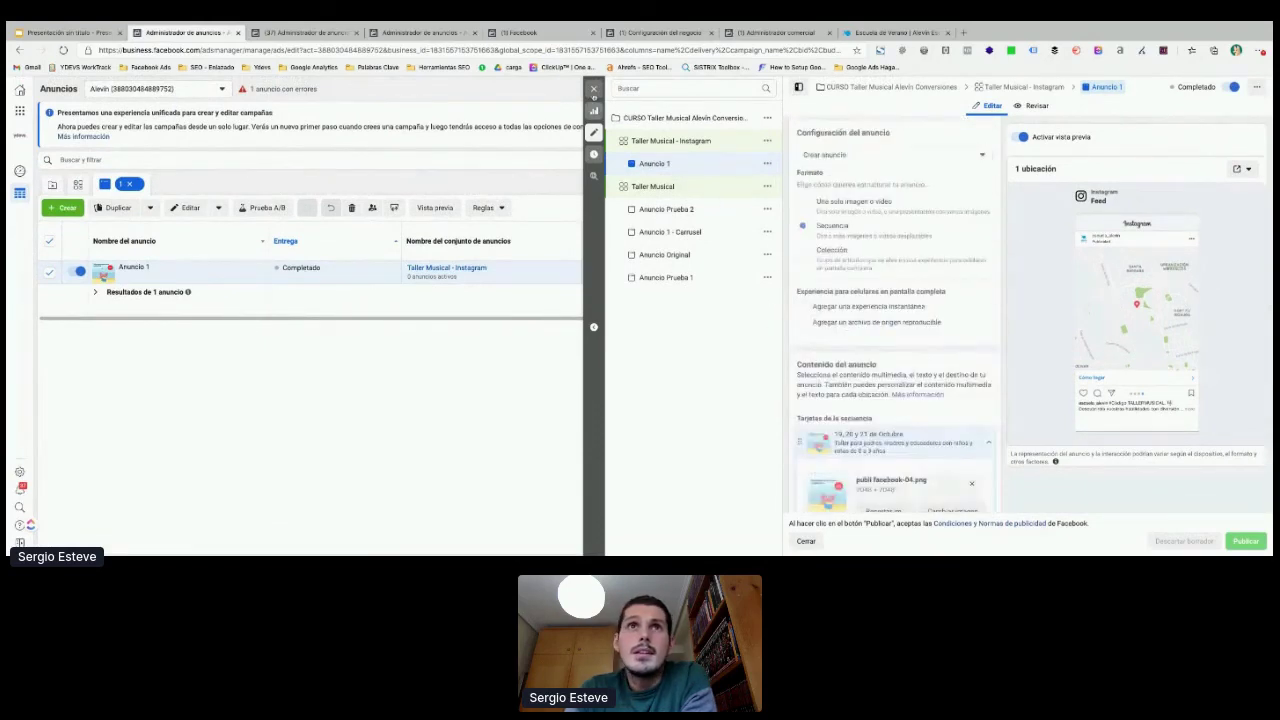
Step: Close the ad editor and return to the Alevín account's list of campaigns
click(444, 349)
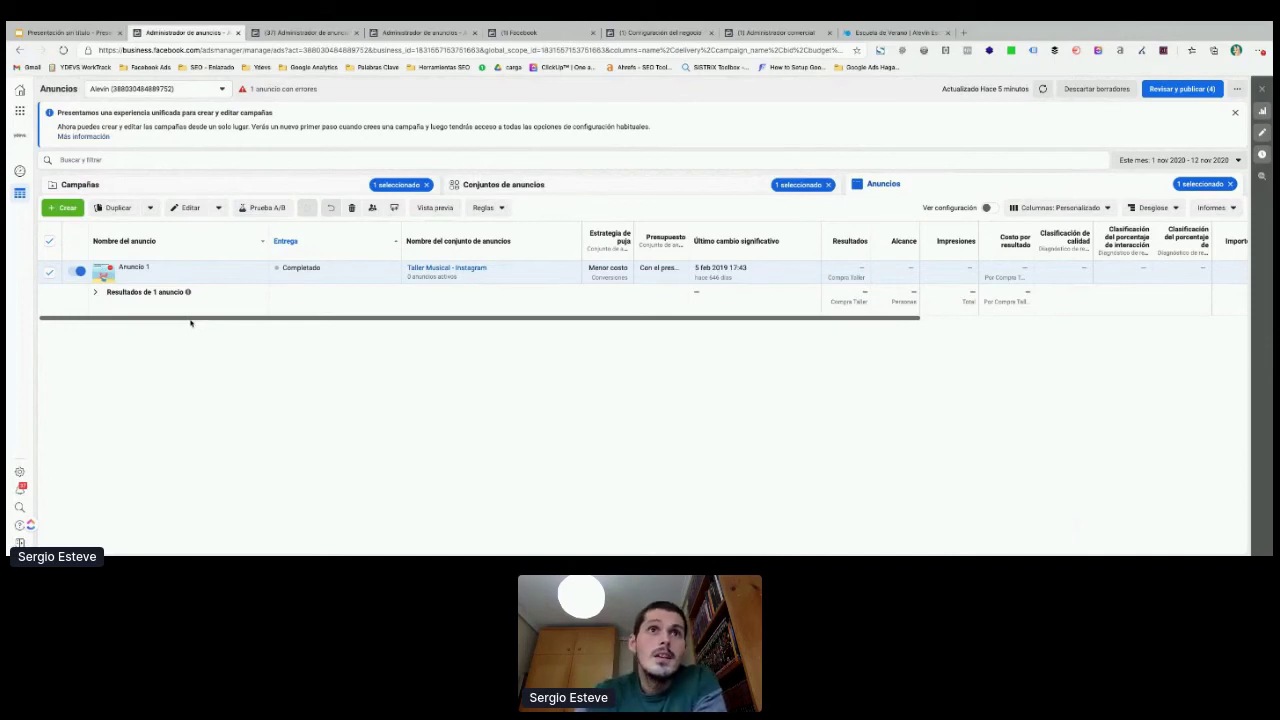
click(451, 189)
click(367, 190)
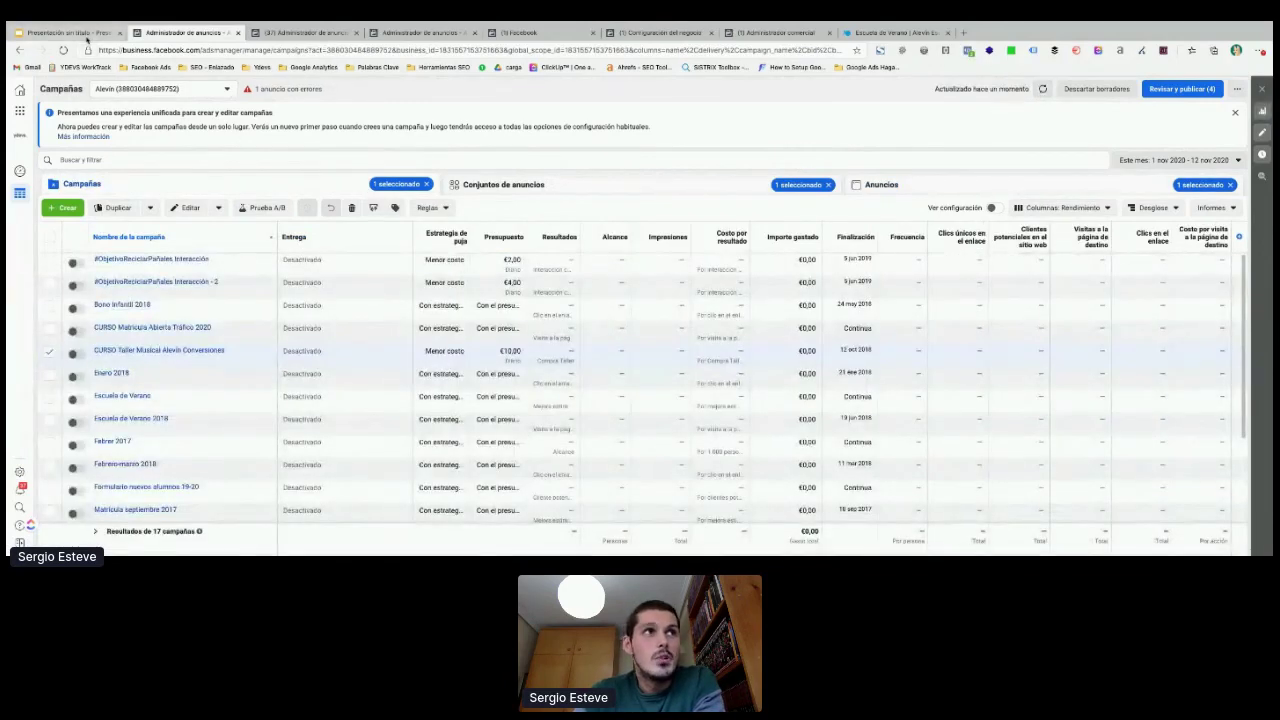
Step: Switch to the Google Slides presentation and advance from the campaign structure slide to "Presupuesto e Inversión"
click(87, 36)
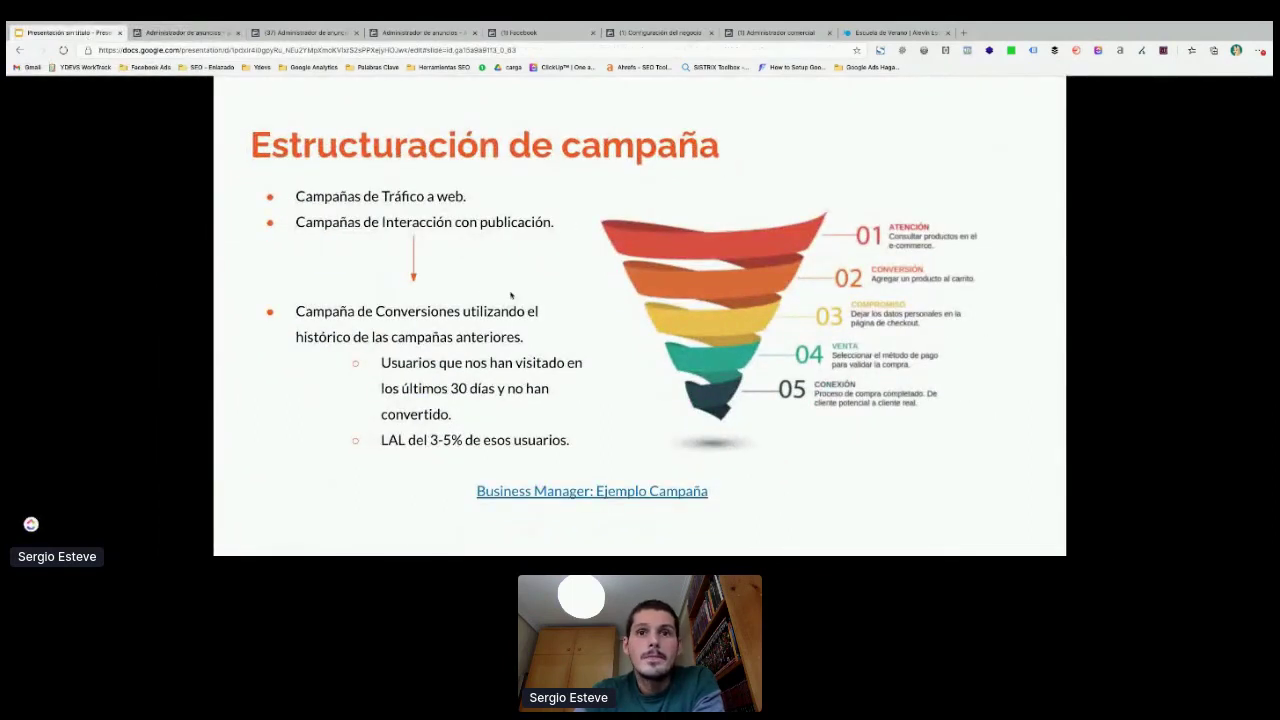
click(530, 310)
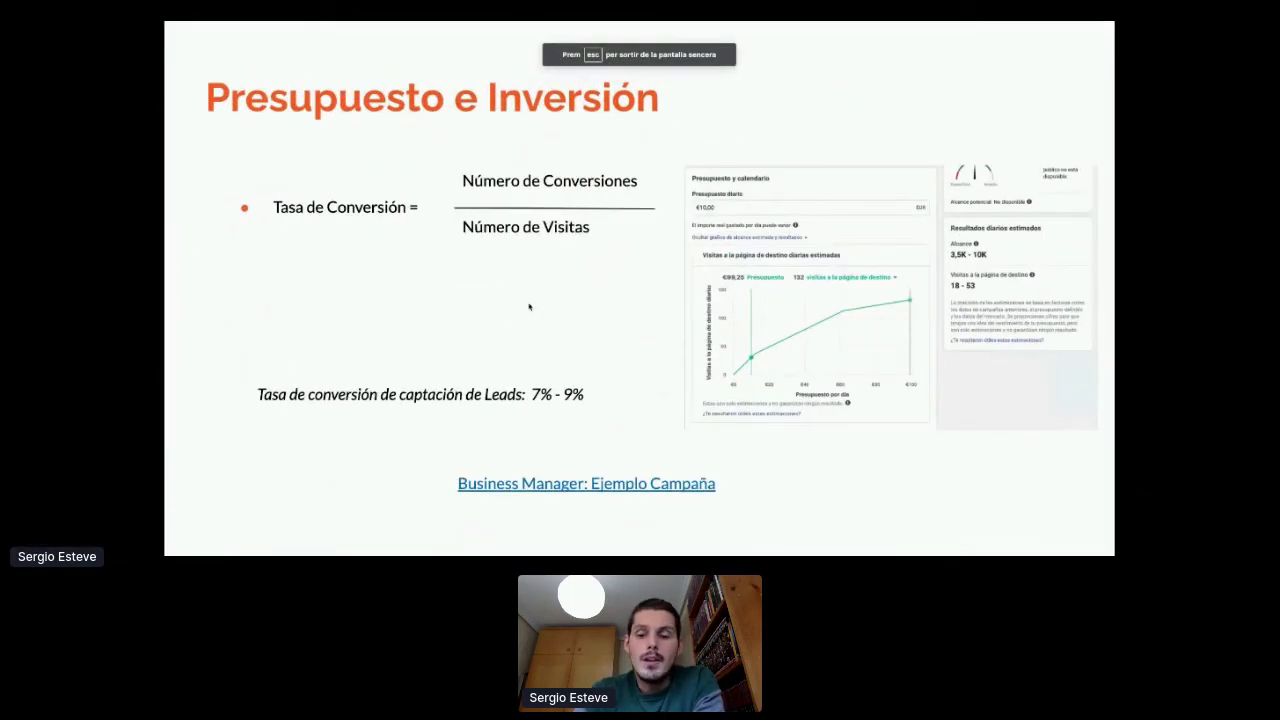